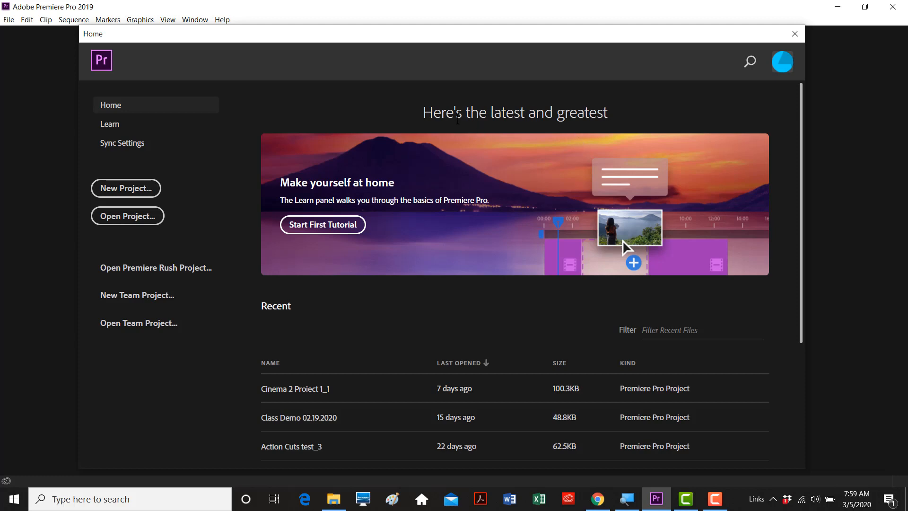
# - Minimize the Premiere Pro 2019 Home screen to reveal the Windows desktop
pyautogui.click(843, 5)
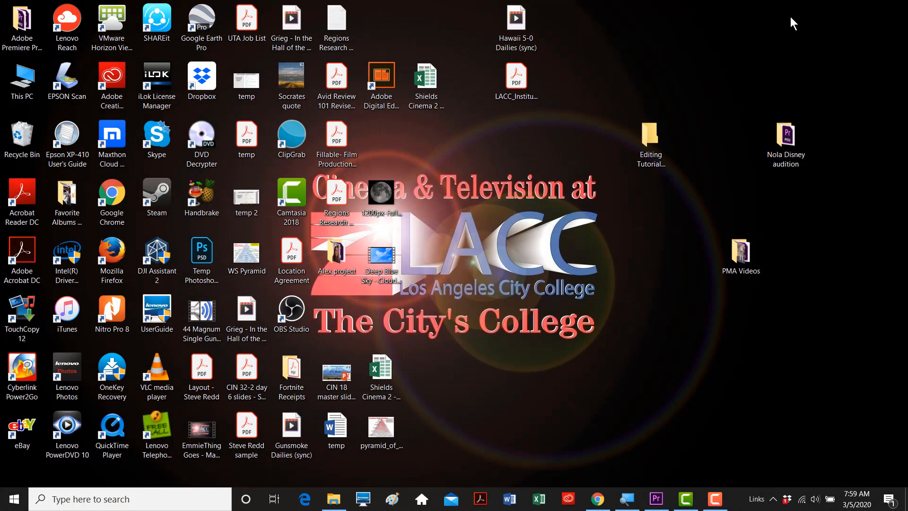
# - Open the Editing Tutorial Cinema 2 folder and list its clips in Details view
pyautogui.click(654, 140)
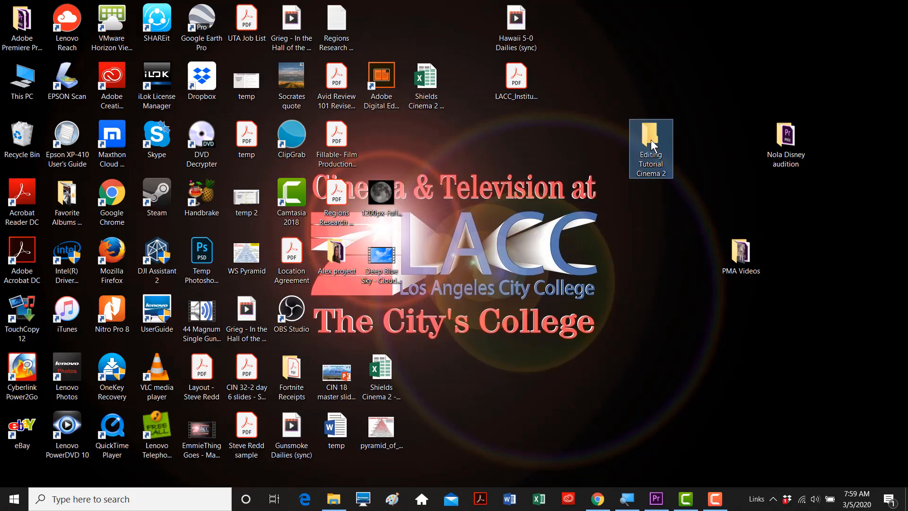
pyautogui.doubleClick(652, 135)
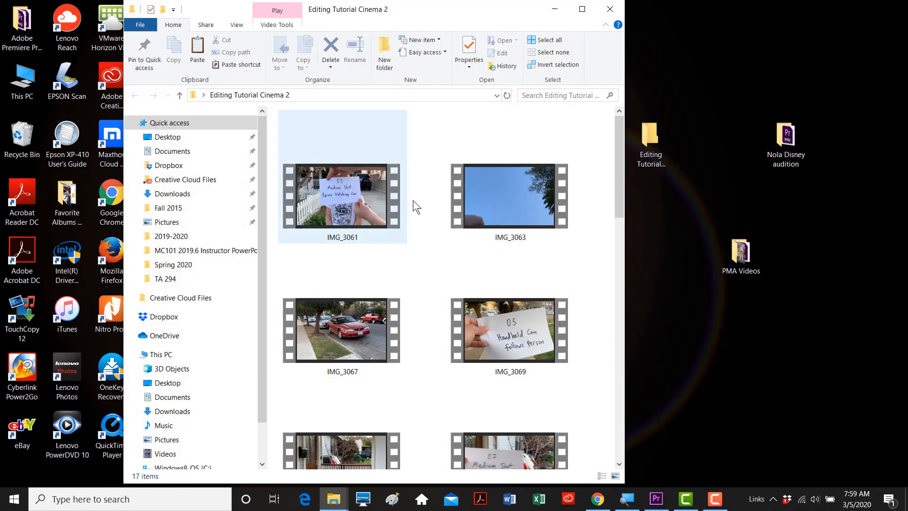
pyautogui.moveTo(620, 144); pyautogui.dragTo(616, 116)
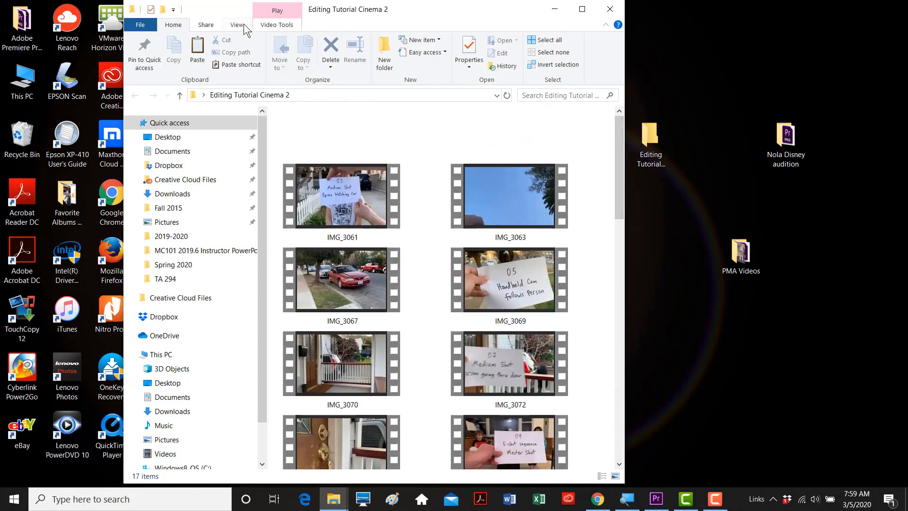
pyautogui.click(237, 25)
pyautogui.click(299, 63)
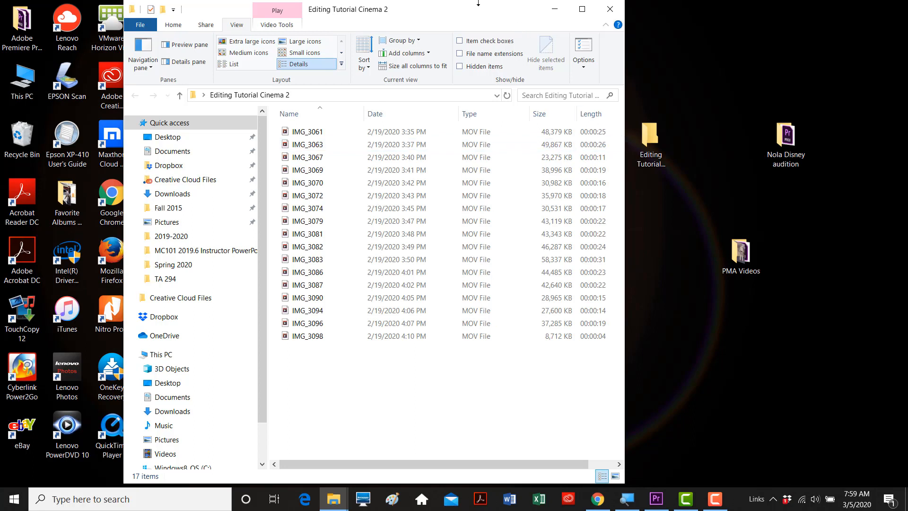
# - Preview the 17 MOV clips as Extra large icons, then close Explorer and return to Premiere
pyautogui.moveTo(479, 3); pyautogui.dragTo(473, 24)
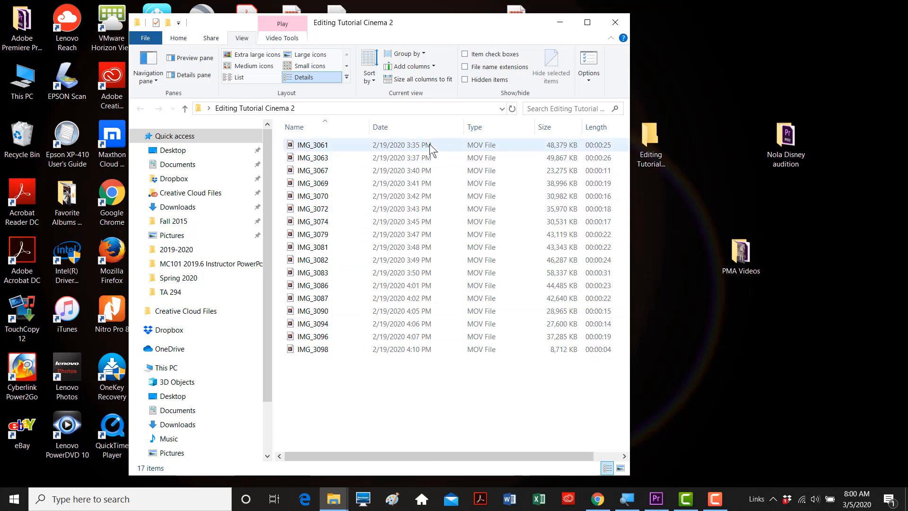
pyautogui.click(257, 54)
pyautogui.moveTo(626, 177); pyautogui.dragTo(627, 135)
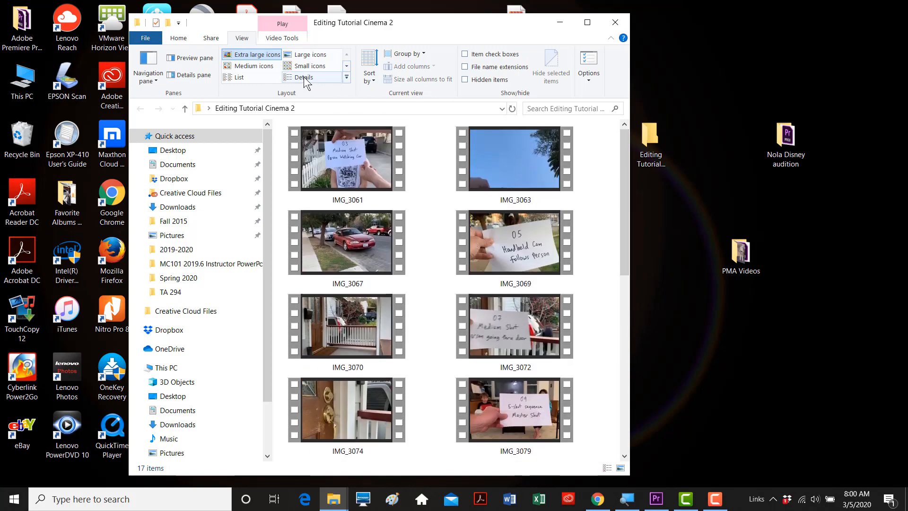
pyautogui.click(303, 77)
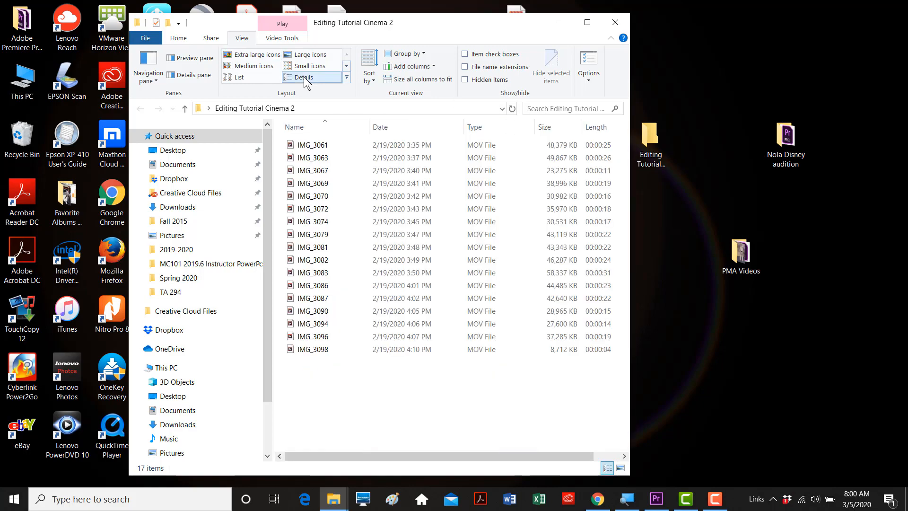
pyautogui.click(609, 23)
pyautogui.click(655, 498)
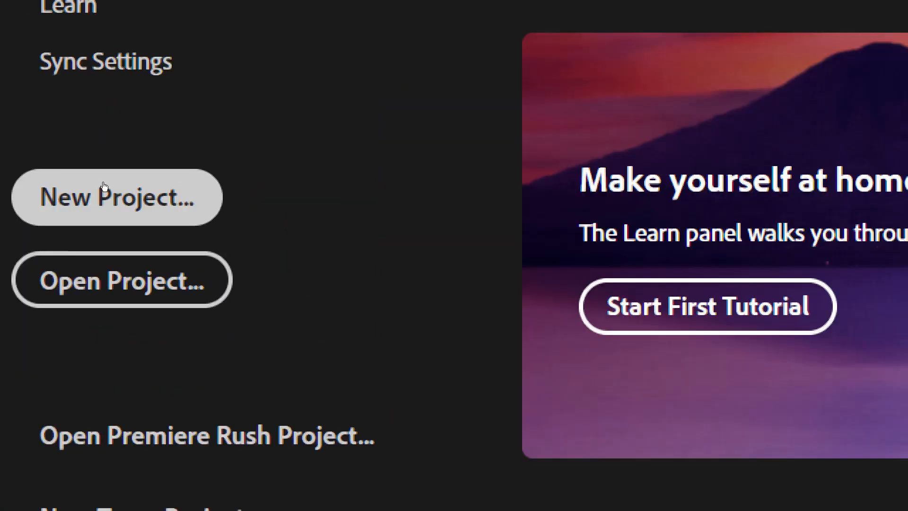
# - Start a new project named 'Cinema 2 Project 1 demo' and browse for its save location
pyautogui.click(113, 191)
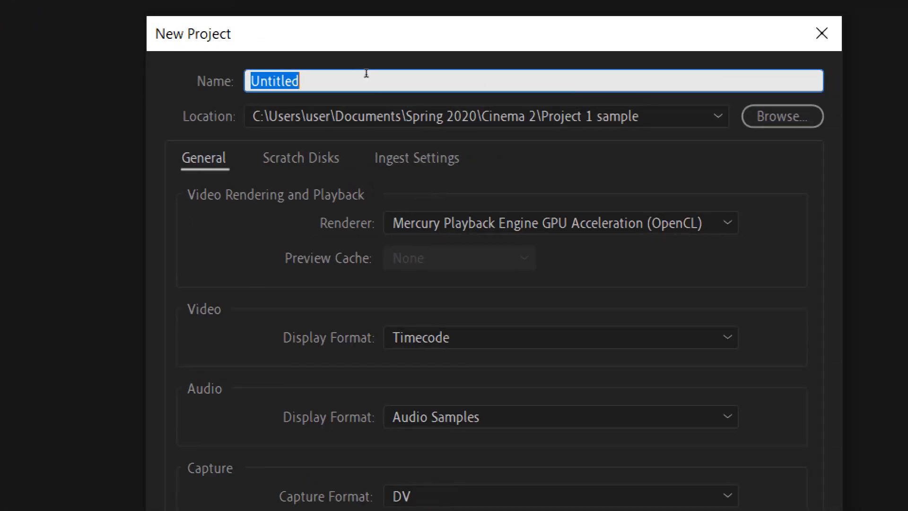
pyautogui.write('Cinema 2 r')
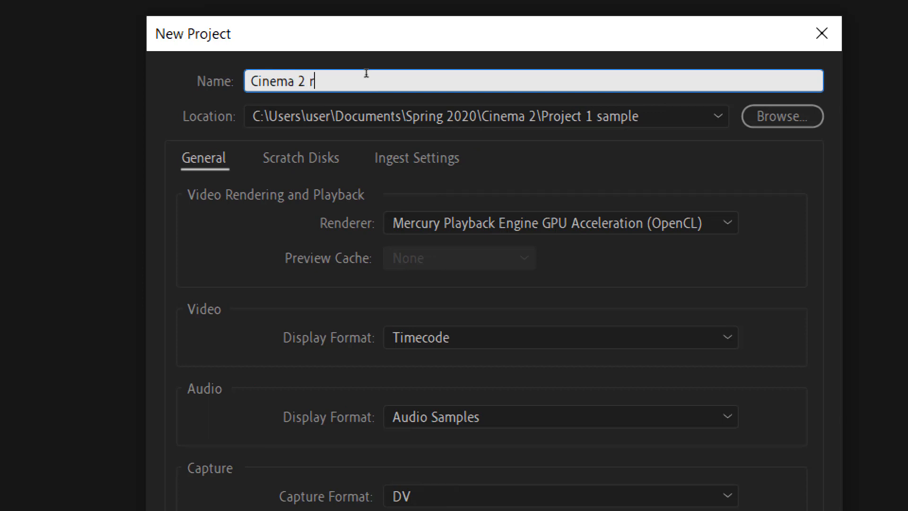
pyautogui.press('BackSpace')
pyautogui.write('Project 1 demo')
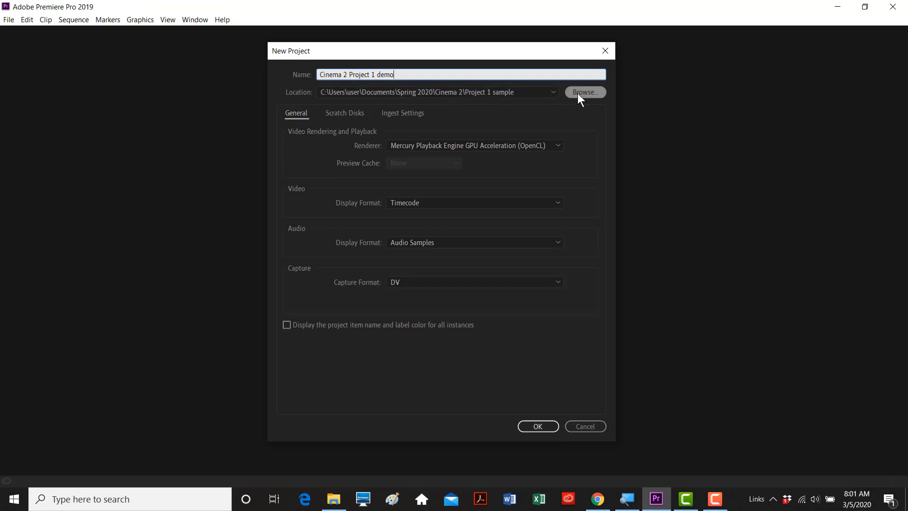
pyautogui.click(578, 92)
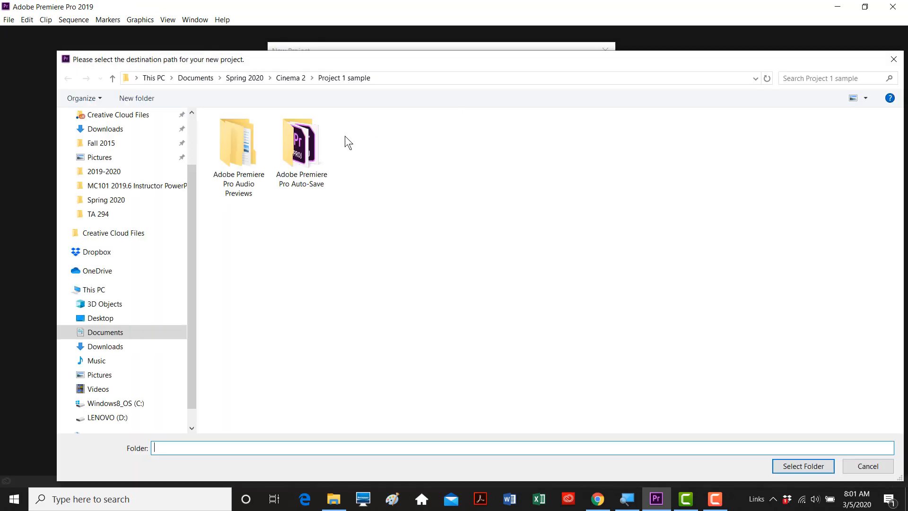
# - Set Desktop > Editing Tutorial Cinema 2 as the save folder and create the project
pyautogui.click(96, 319)
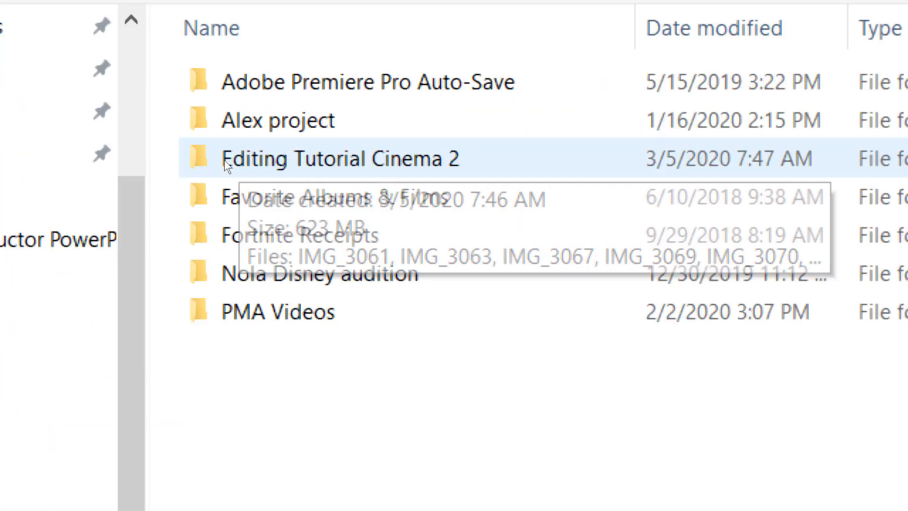
pyautogui.click(221, 160)
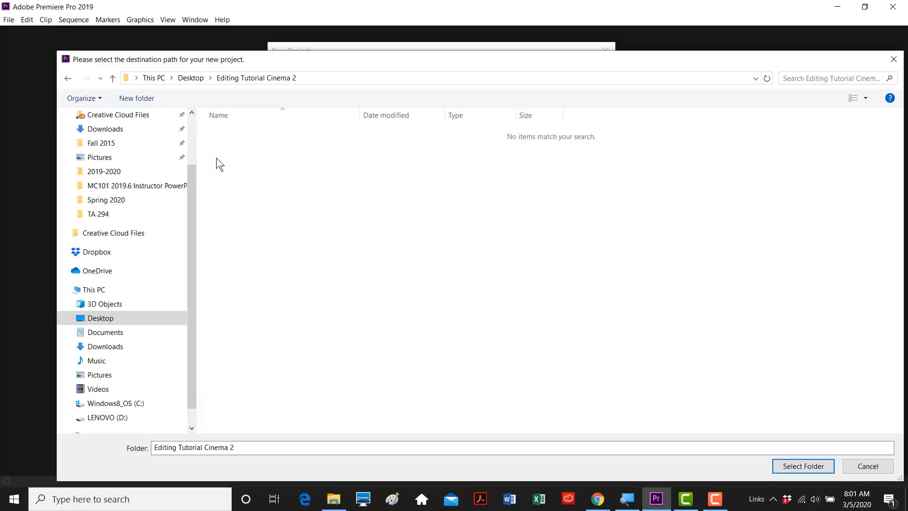
pyautogui.moveTo(384, 62); pyautogui.dragTo(359, 49)
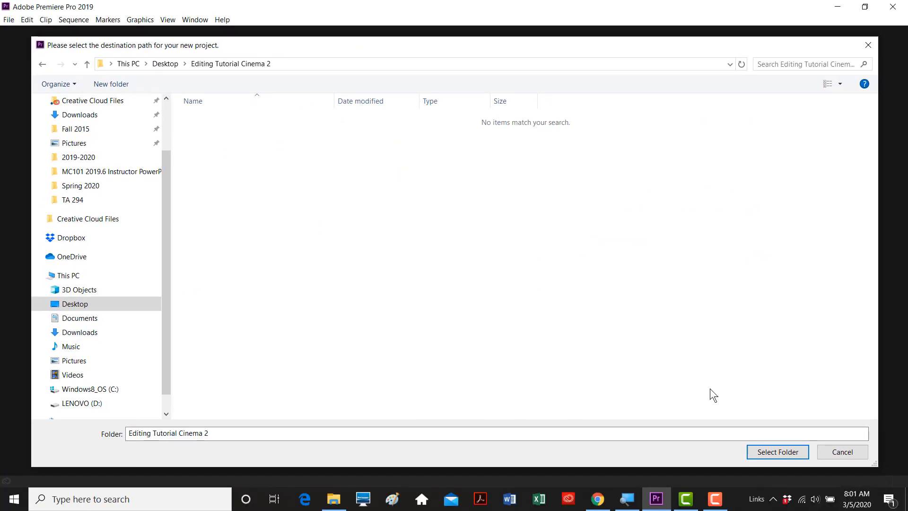
pyautogui.click(803, 453)
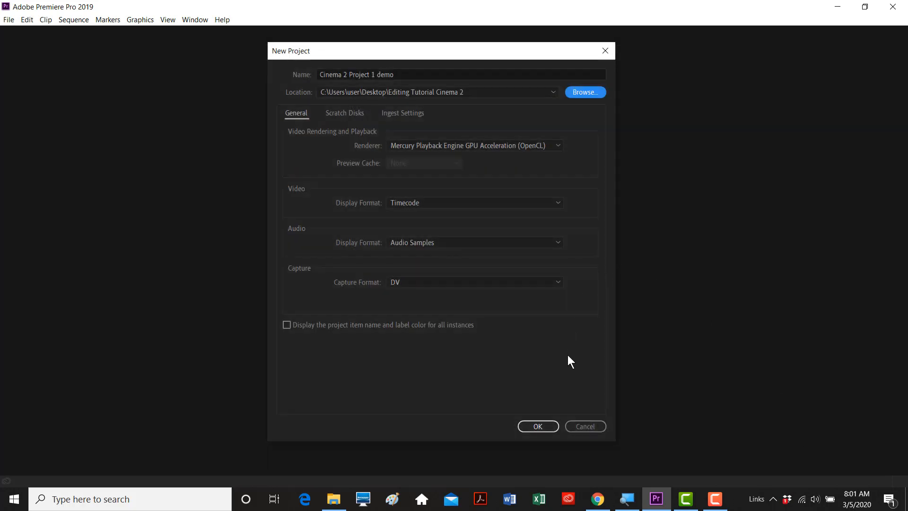
pyautogui.click(541, 426)
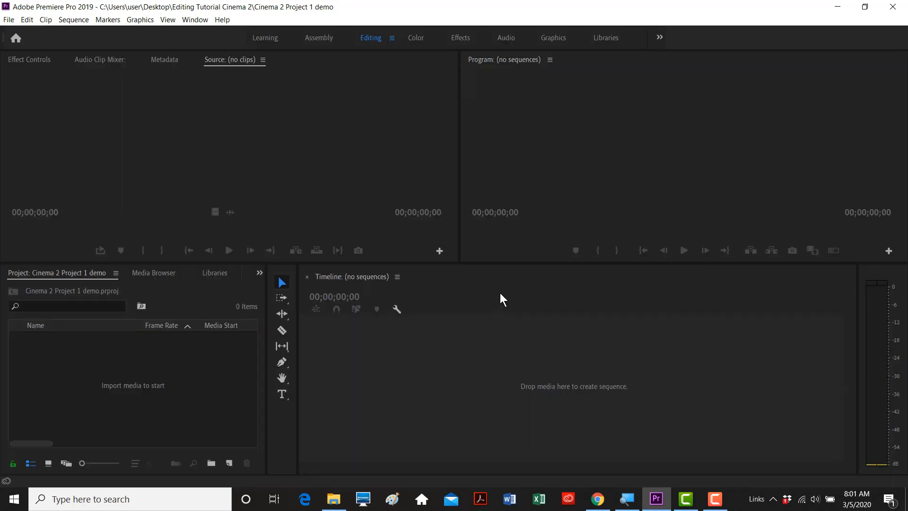
pyautogui.click(227, 363)
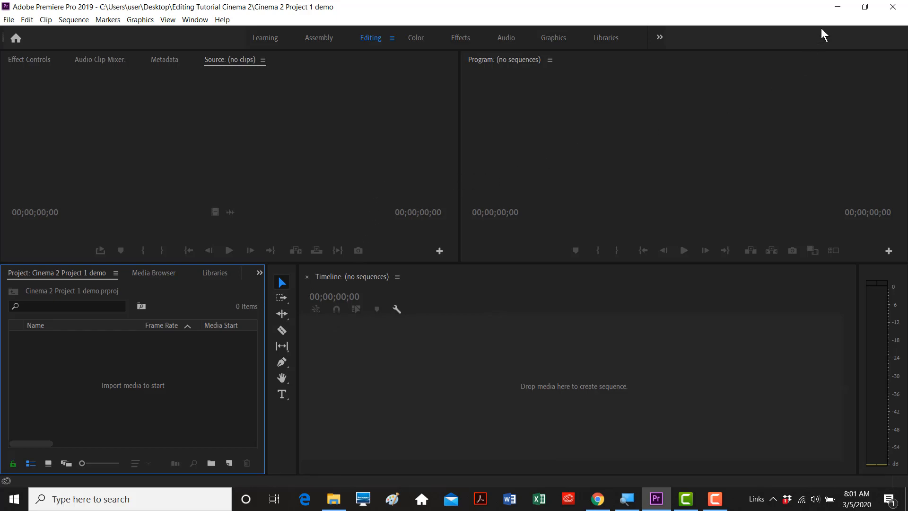
pyautogui.click(837, 7)
pyautogui.doubleClick(650, 140)
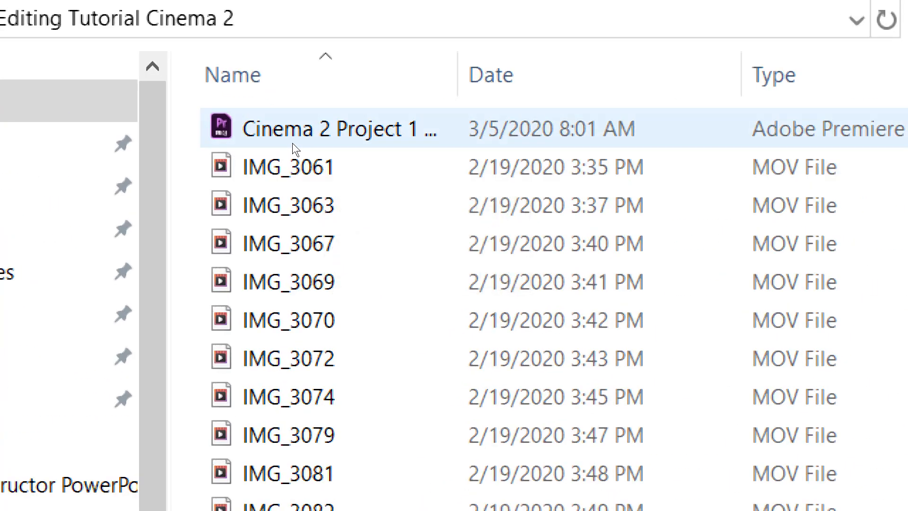
pyautogui.click(314, 149)
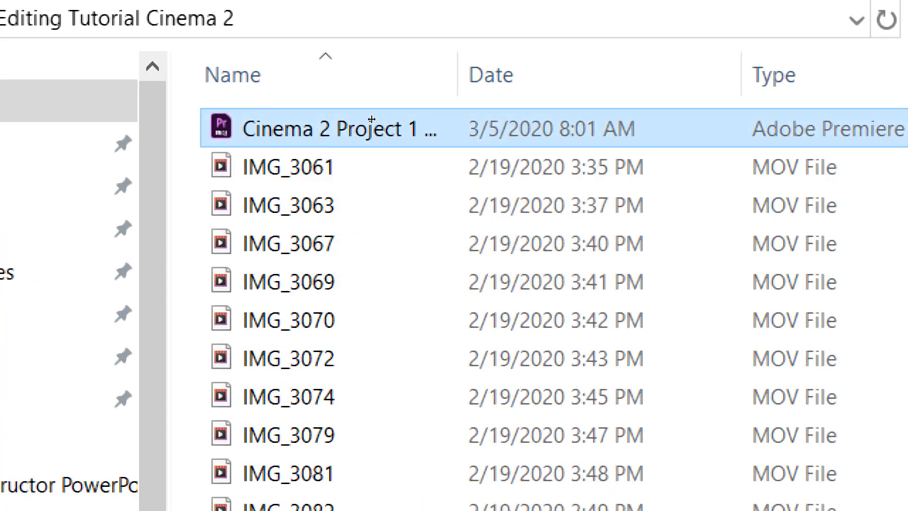
pyautogui.click(444, 74)
pyautogui.moveTo(457, 74); pyautogui.dragTo(562, 74)
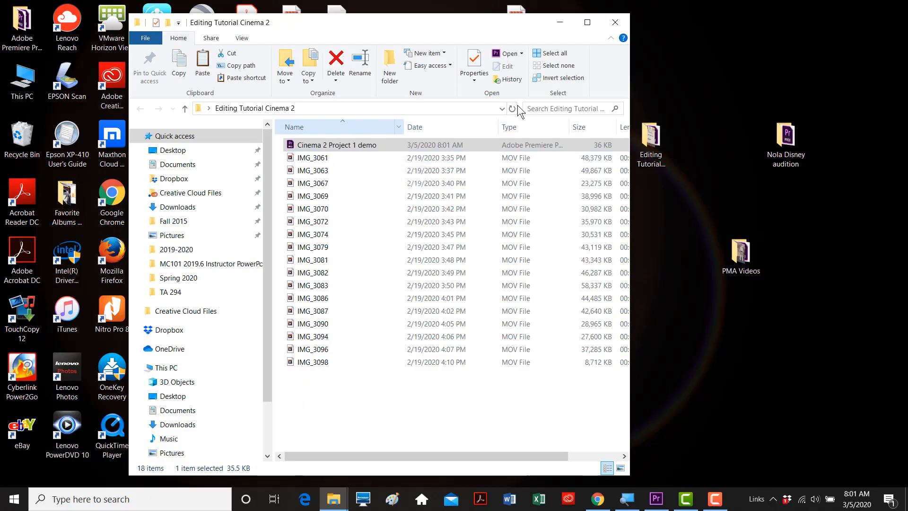
pyautogui.click(656, 498)
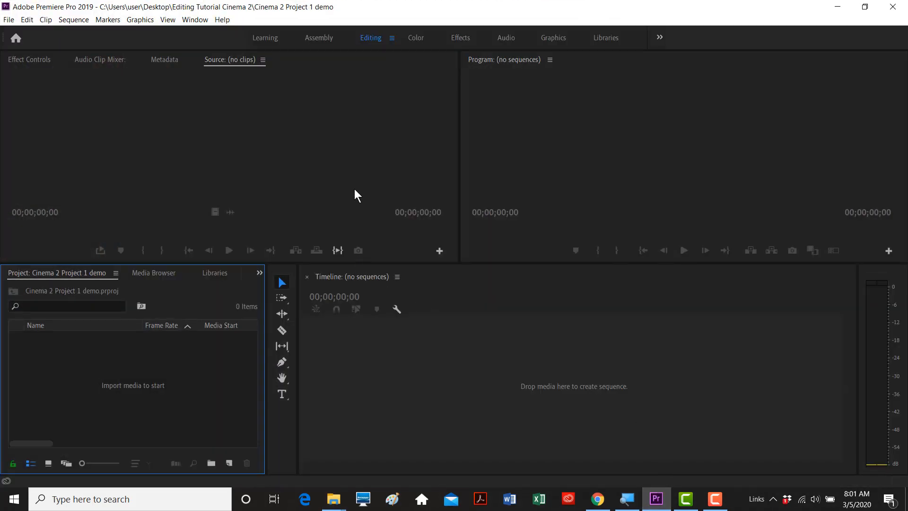
pyautogui.click(356, 193)
pyautogui.click(498, 187)
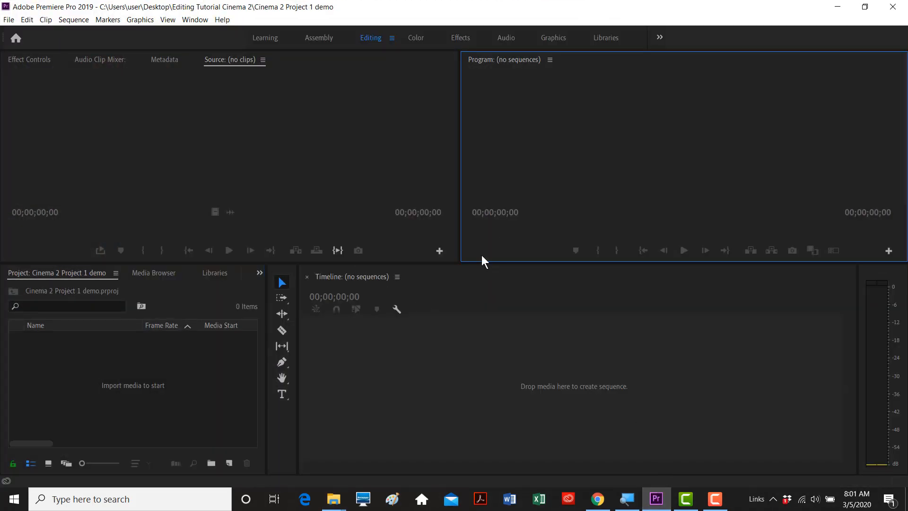
pyautogui.click(449, 352)
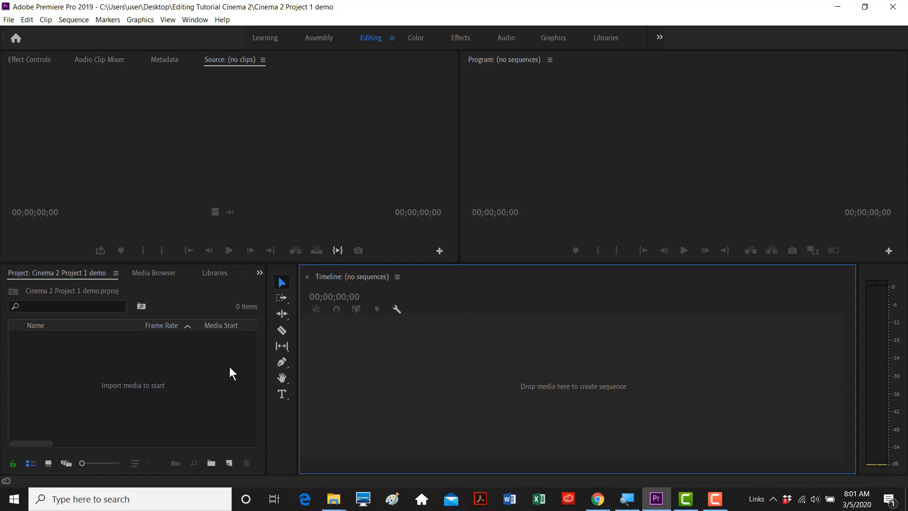
pyautogui.click(294, 190)
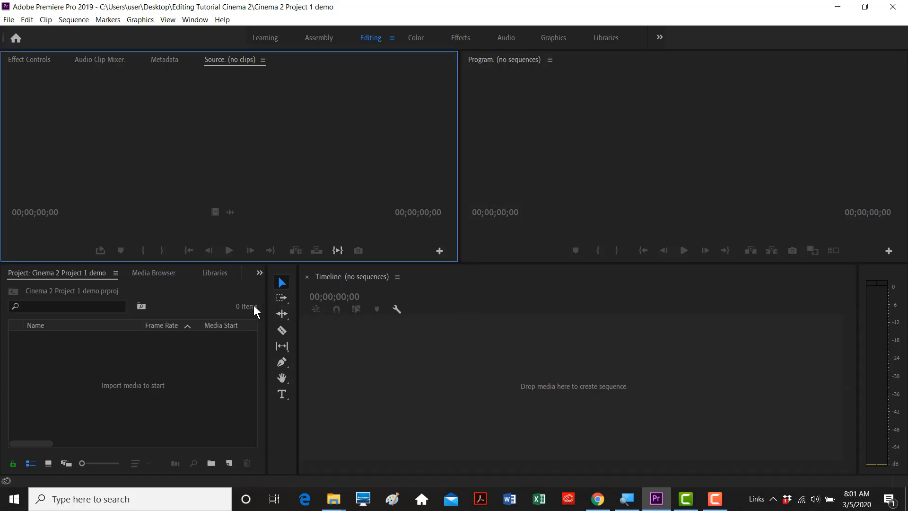
pyautogui.click(209, 354)
pyautogui.click(439, 158)
pyautogui.click(558, 181)
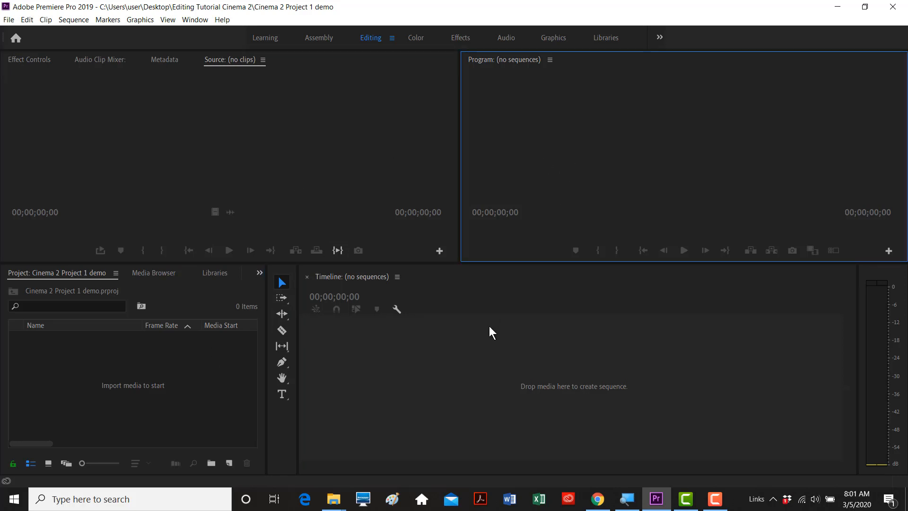
pyautogui.click(452, 339)
pyautogui.click(212, 364)
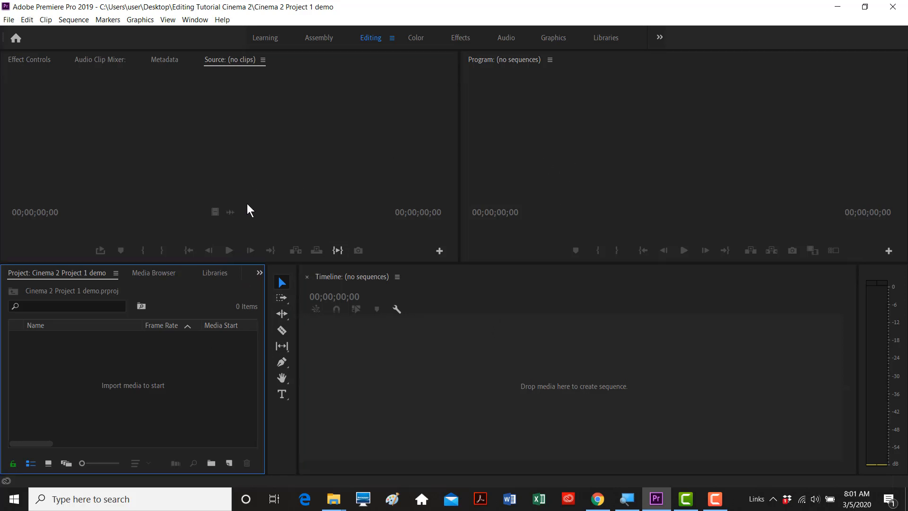
pyautogui.click(254, 155)
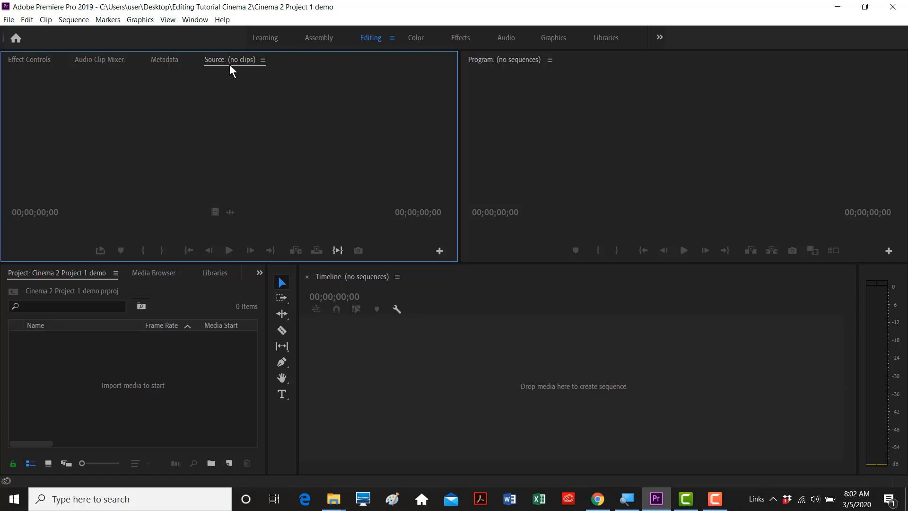
pyautogui.click(352, 297)
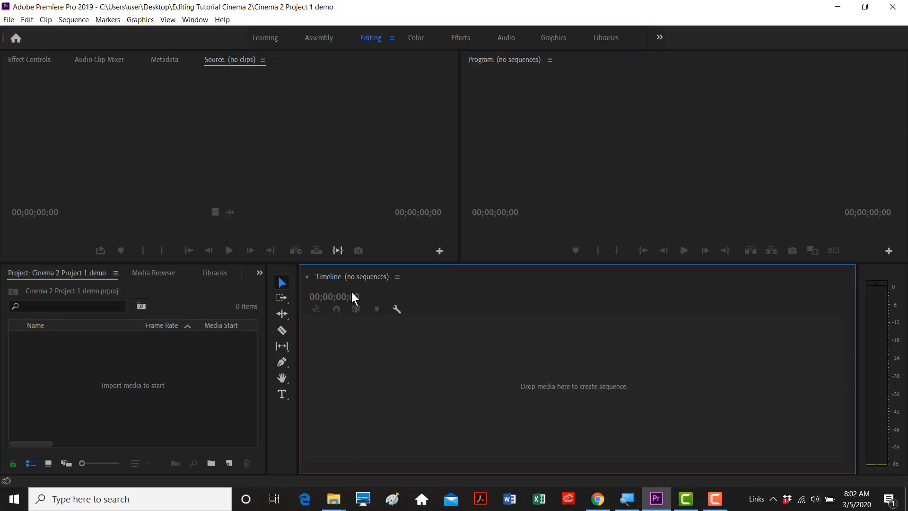
pyautogui.click(520, 110)
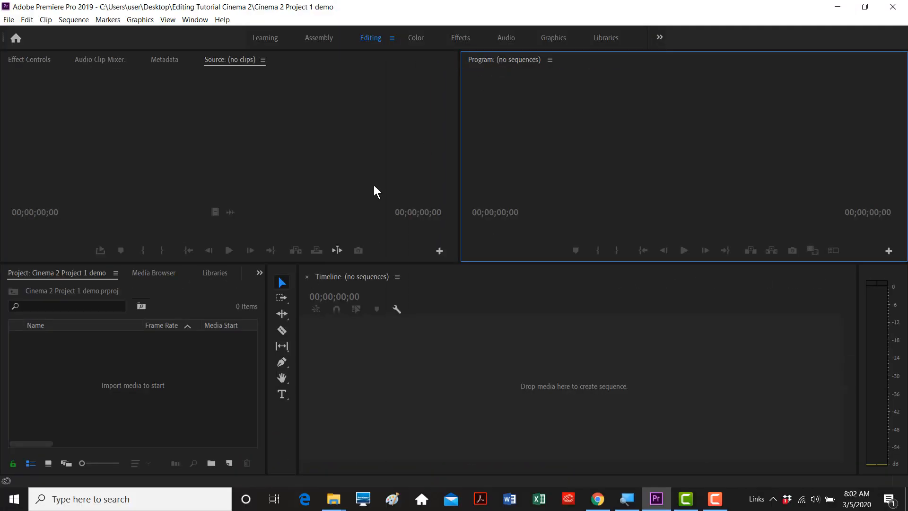
pyautogui.click(129, 360)
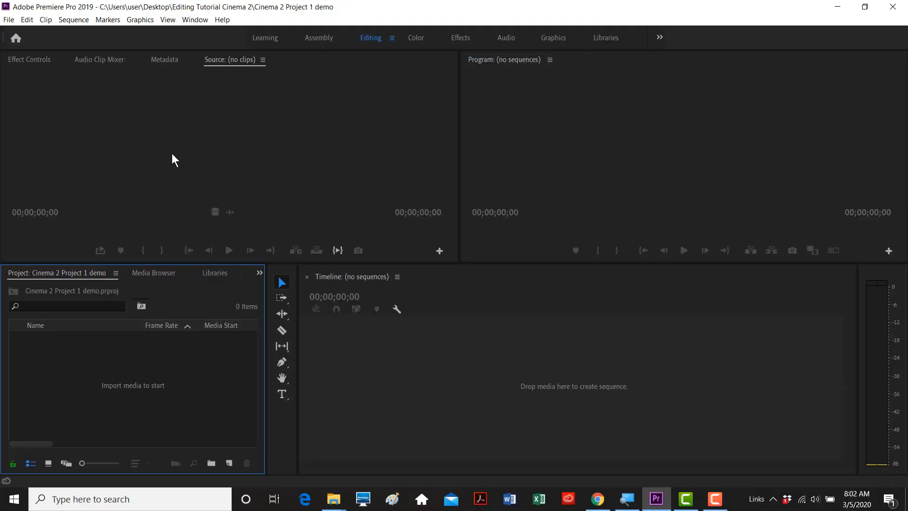
pyautogui.click(172, 153)
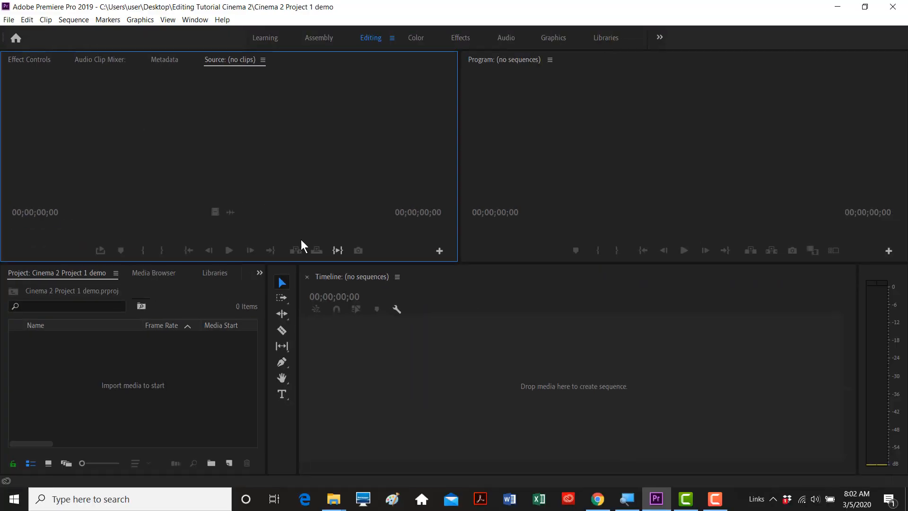
pyautogui.click(452, 373)
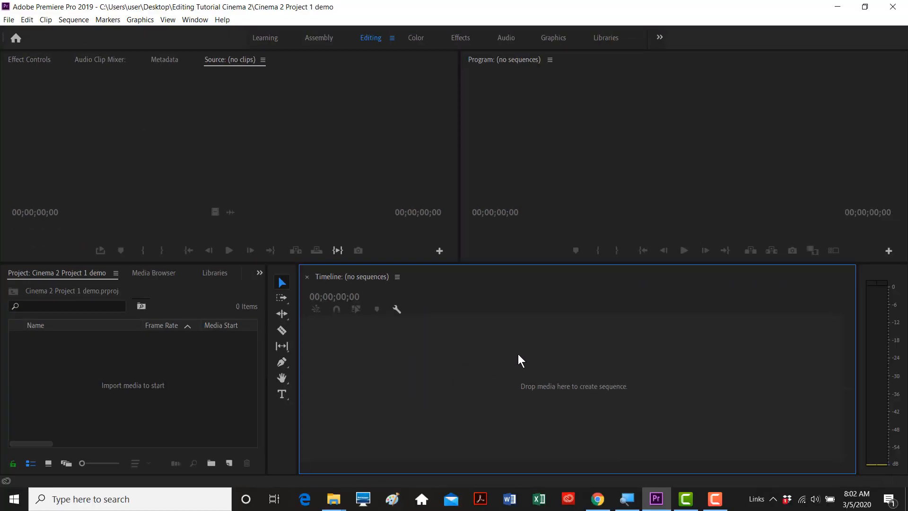
pyautogui.click(604, 133)
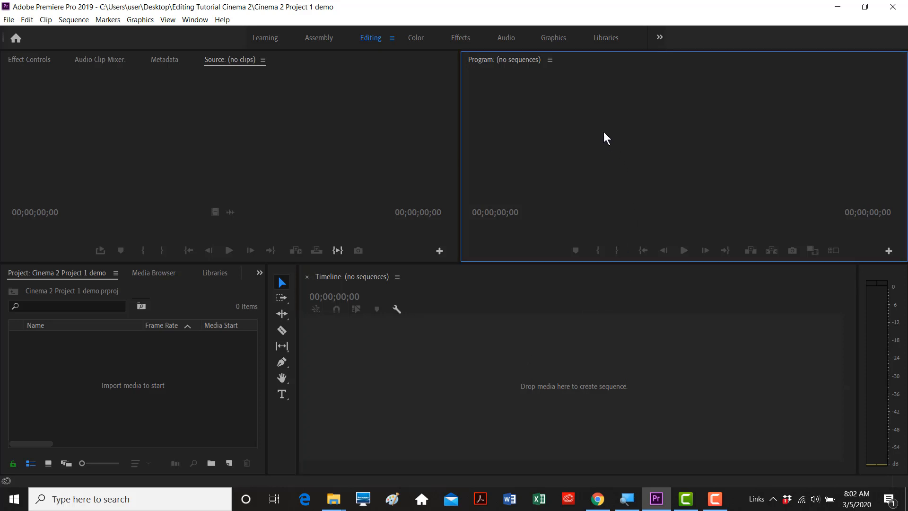
pyautogui.click(149, 370)
pyautogui.click(248, 165)
pyautogui.click(376, 374)
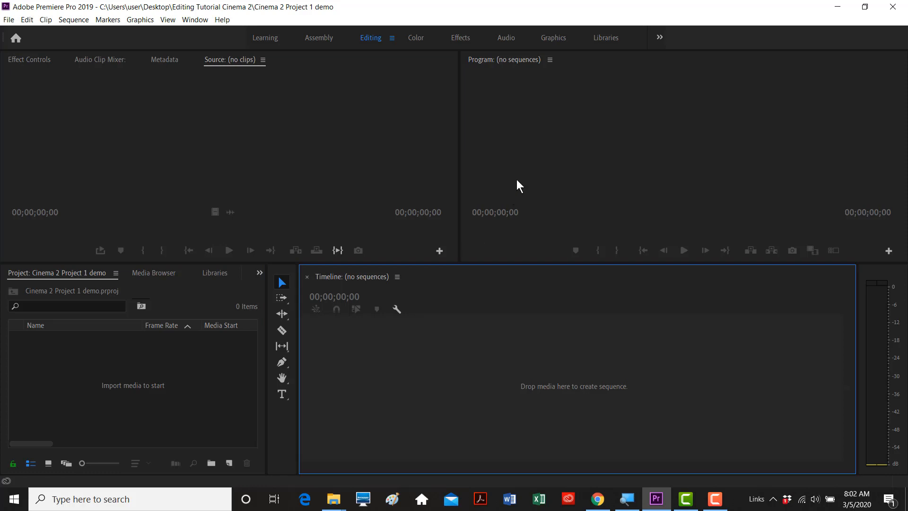
pyautogui.click(525, 169)
pyautogui.click(455, 331)
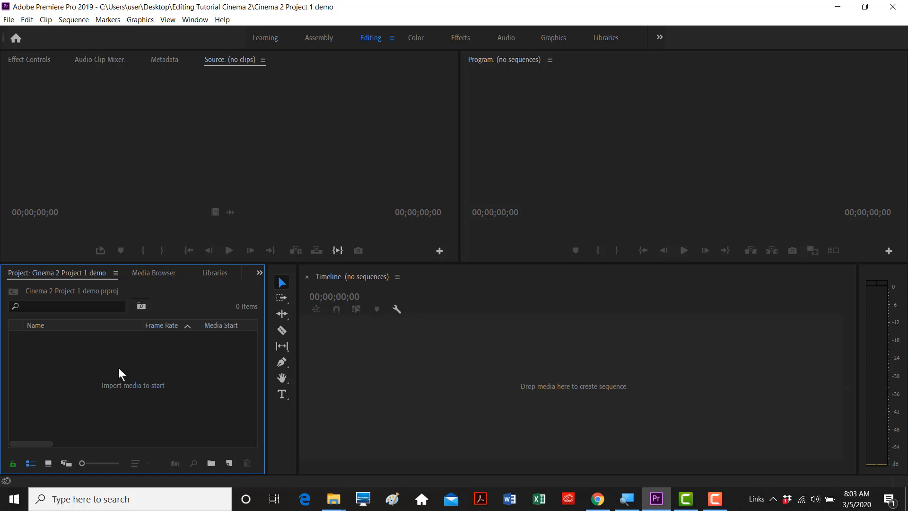
pyautogui.press('`')
pyautogui.press('`')
pyautogui.press('`')
pyautogui.press('`')
pyautogui.press('`')
pyautogui.press('`')
pyautogui.press('`')
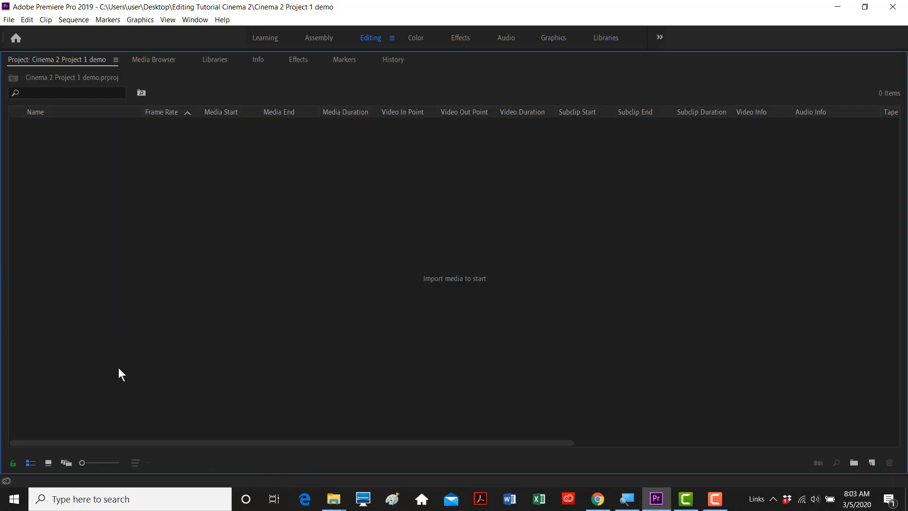
pyautogui.press('`')
pyautogui.press('`')
pyautogui.press('`')
pyautogui.press('`')
pyautogui.press('`')
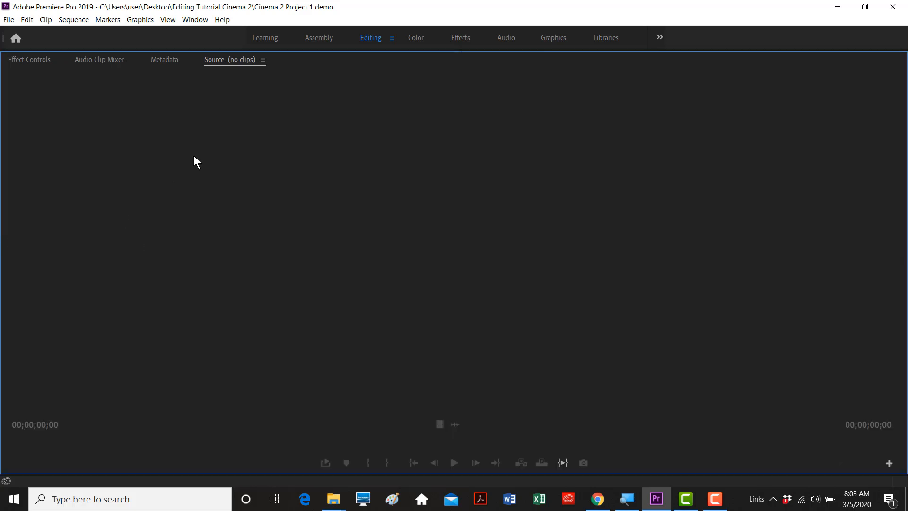
pyautogui.click(410, 377)
pyautogui.press('`')
pyautogui.press('`')
pyautogui.press('`')
pyautogui.press('`')
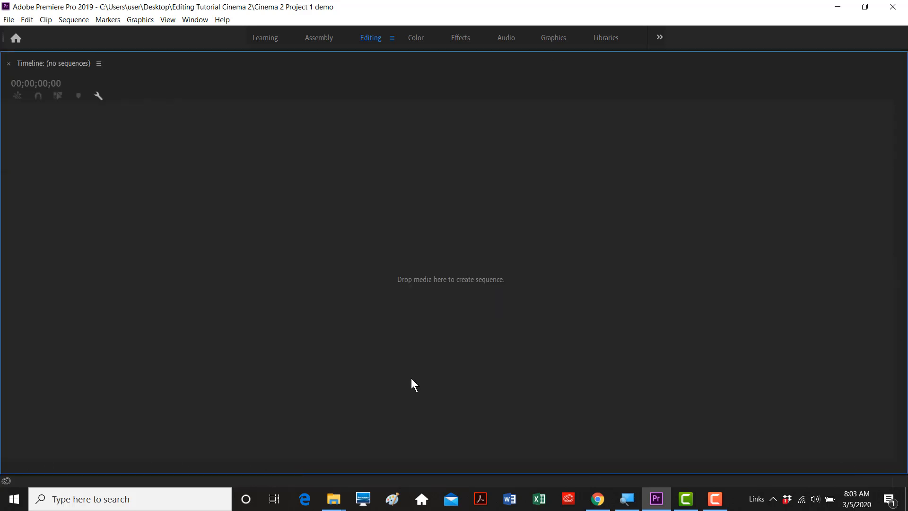
pyautogui.click(568, 175)
pyautogui.press('`')
pyautogui.press('`')
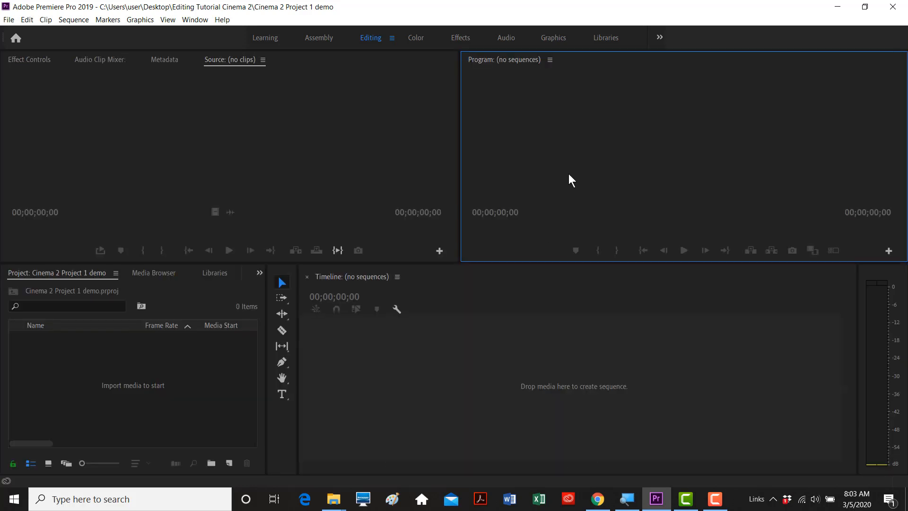
pyautogui.click(209, 370)
pyautogui.press('`')
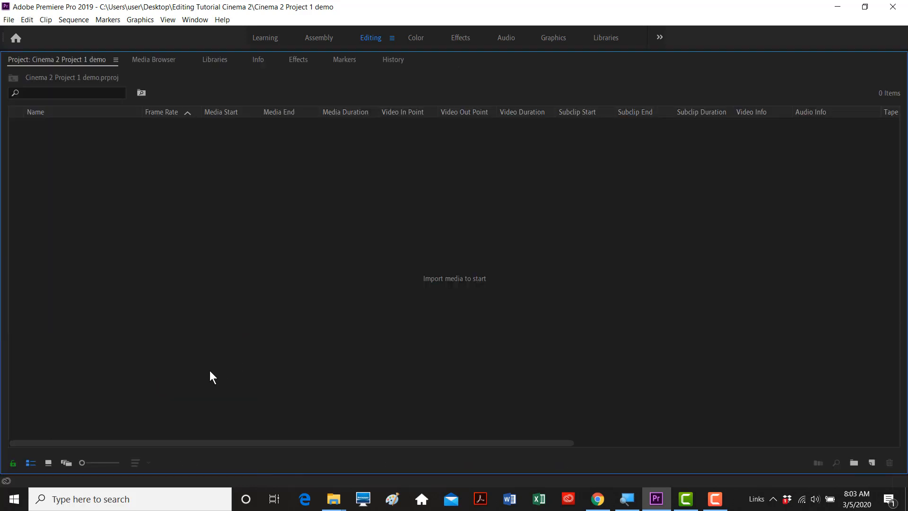
pyautogui.press('`')
pyautogui.press('`')
pyautogui.press('`')
pyautogui.press('`')
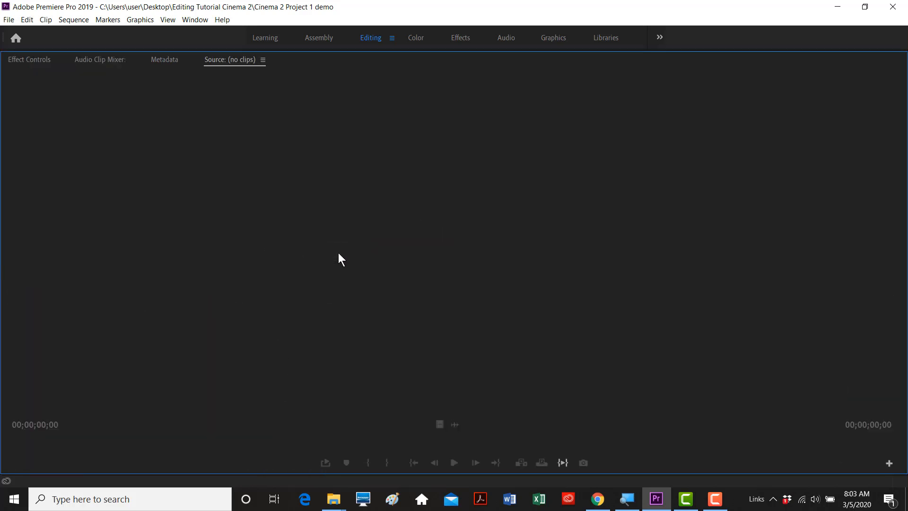
pyautogui.press('`')
pyautogui.click(146, 365)
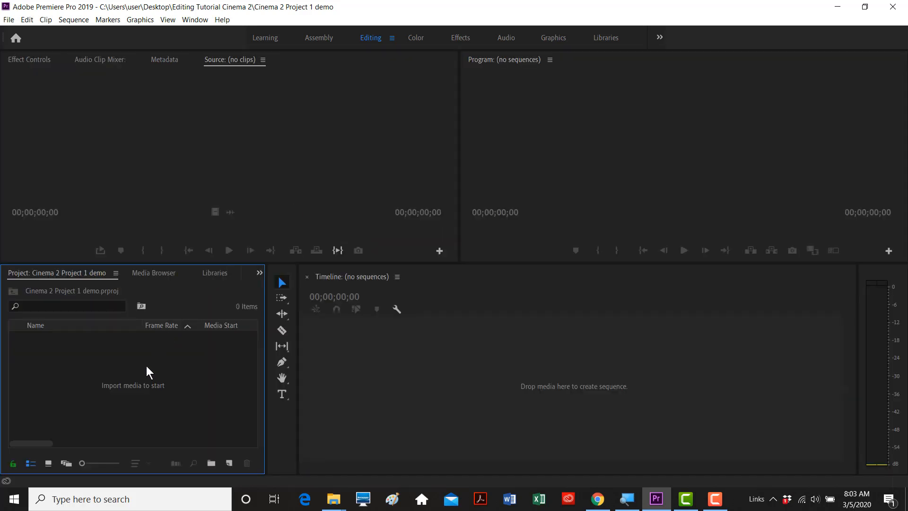
pyautogui.click(198, 199)
pyautogui.click(157, 383)
# - Import the 17 clips IMG_3061 through IMG_3098 from the Editing Tutorial Cinema 2 folder
pyautogui.doubleClick(113, 362)
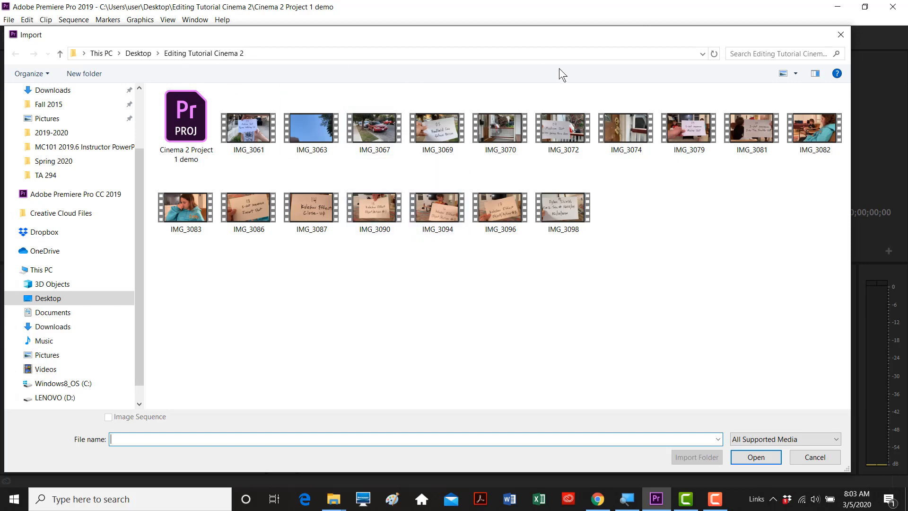
pyautogui.click(262, 133)
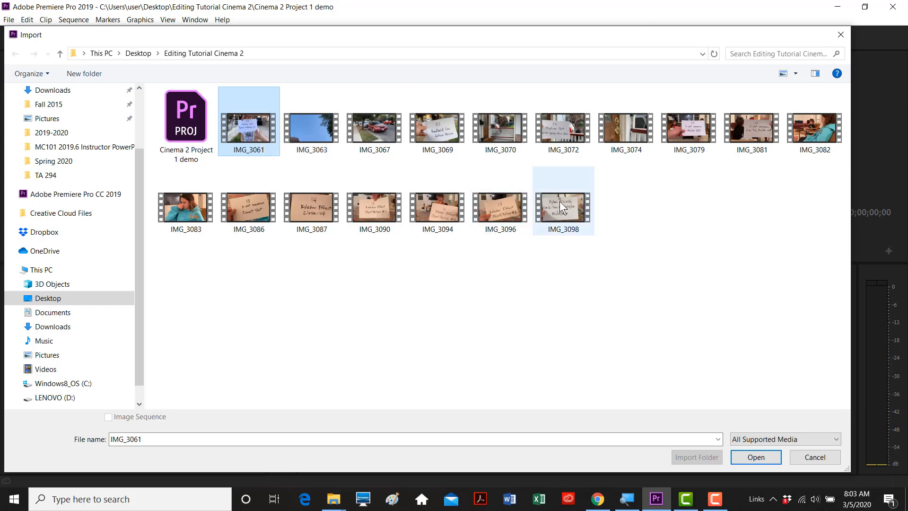
pyautogui.keyDown('shift'); pyautogui.click(571, 207); pyautogui.keyUp('shift')
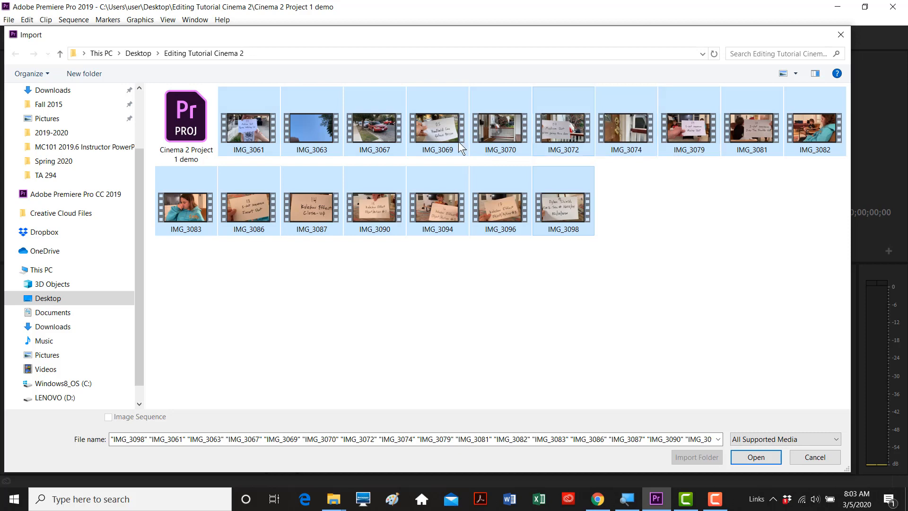
pyautogui.click(754, 457)
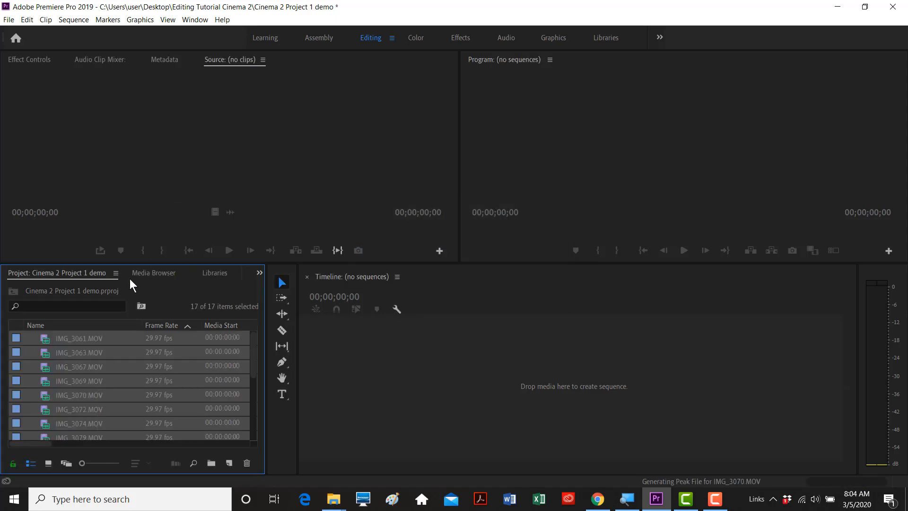
# - Select IMG_3061.MOV and maximize the Project panel with the ` key
pyautogui.click(48, 336)
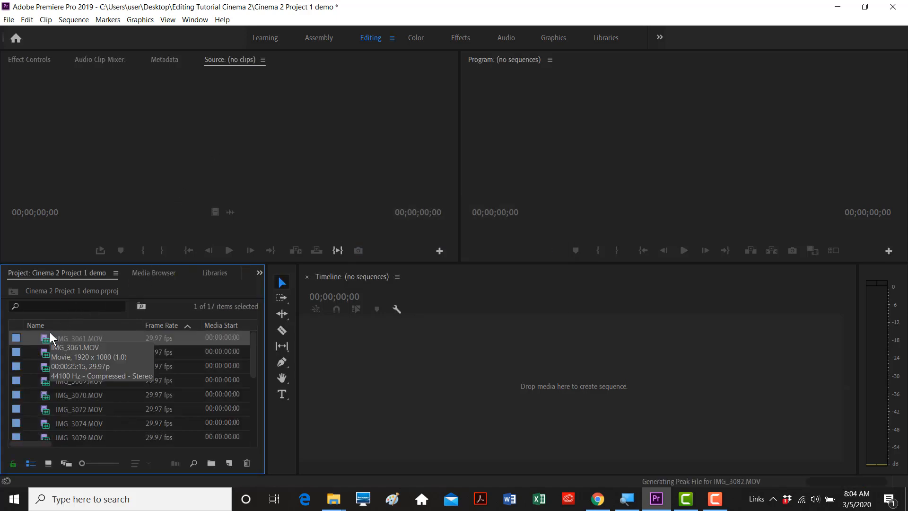
pyautogui.press('`')
pyautogui.press('`')
pyautogui.press('`')
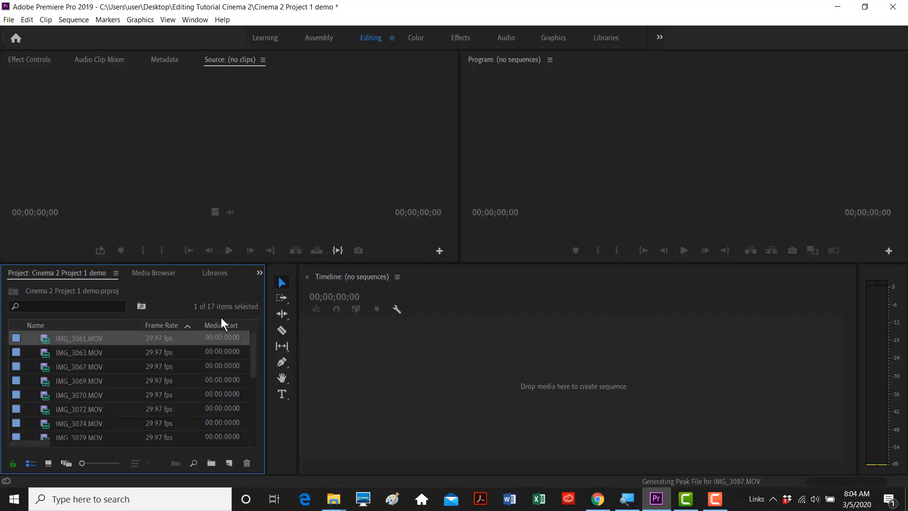
pyautogui.press('`')
pyautogui.press('`')
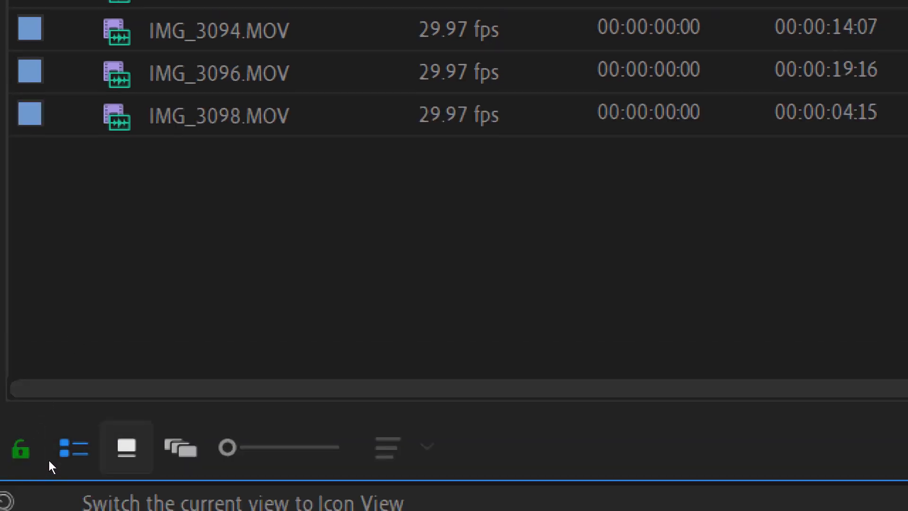
# - Switch the bin to Icon View, deselect all clips, and enlarge the thumbnails
pyautogui.click(126, 447)
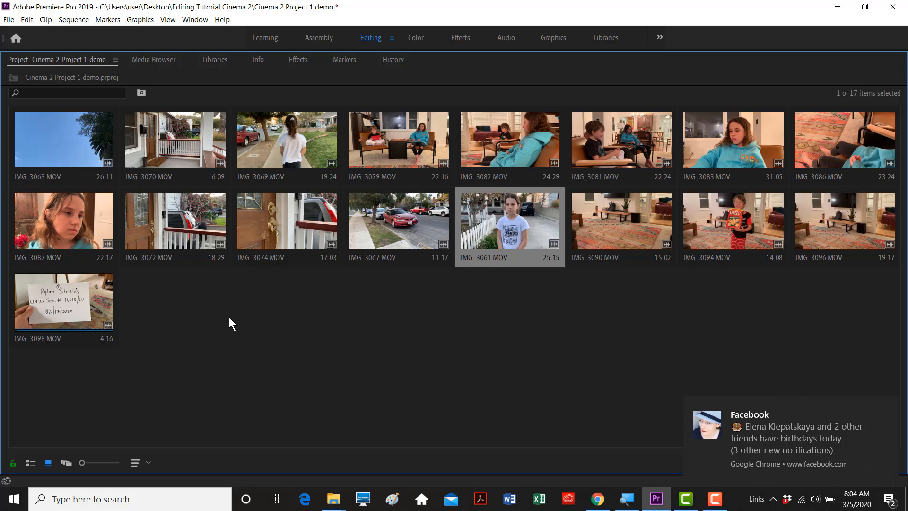
pyautogui.click(555, 371)
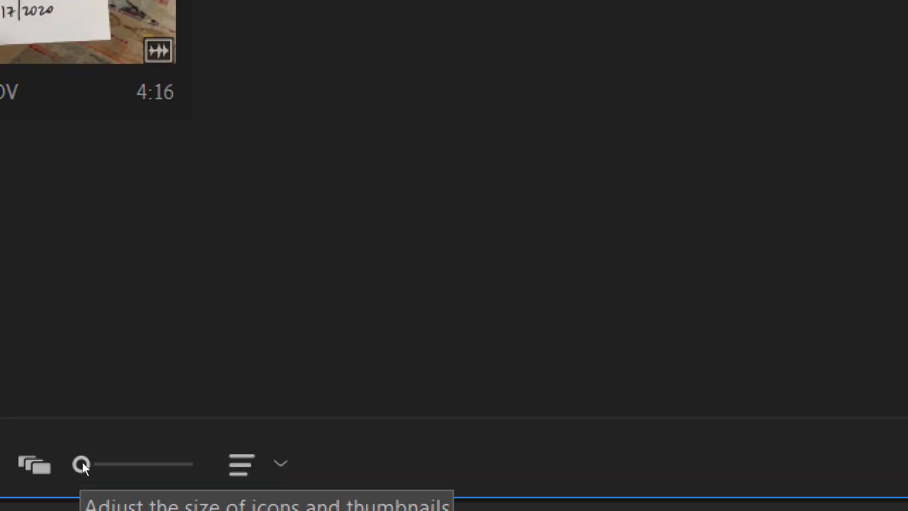
pyautogui.moveTo(82, 463)
pyautogui.mouseDown()
pyautogui.moveTo(147, 464)
pyautogui.moveTo(87, 464)
pyautogui.mouseUp()
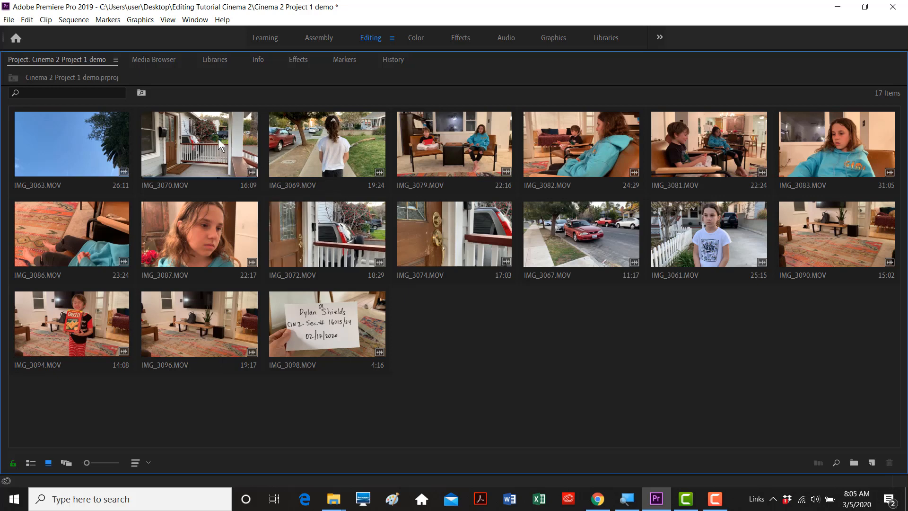
# - Move IMG_3070 and IMG_3074 to the end, IMG_3081 after IMG_3072, then restore the Editing layout
pyautogui.moveTo(218, 138); pyautogui.dragTo(421, 297)
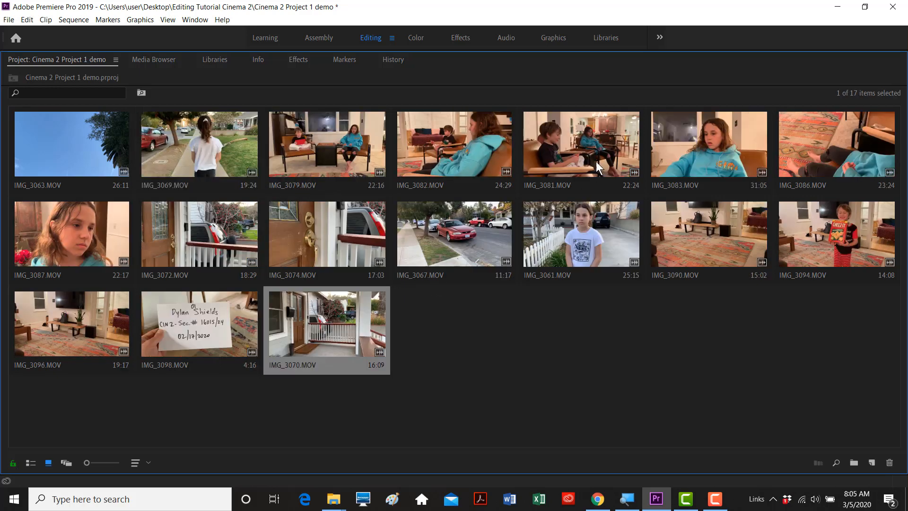
pyautogui.moveTo(598, 168); pyautogui.dragTo(290, 215)
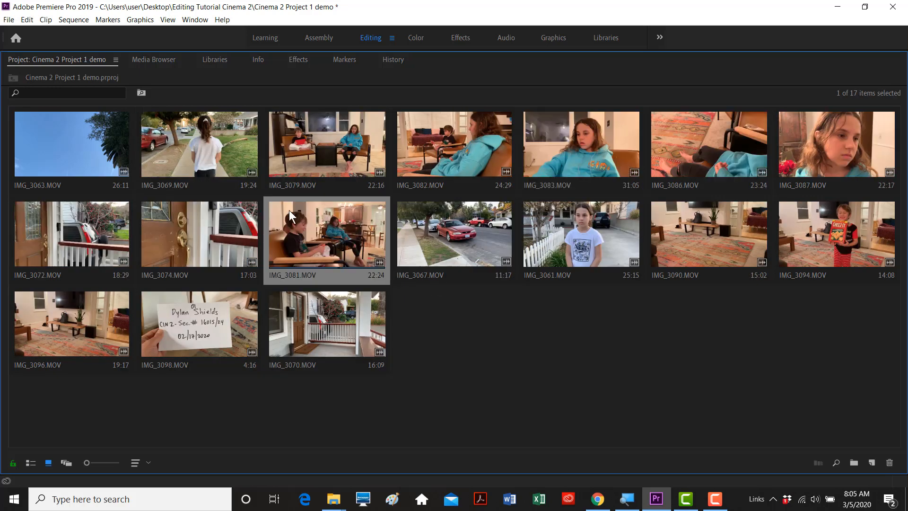
pyautogui.click(189, 218)
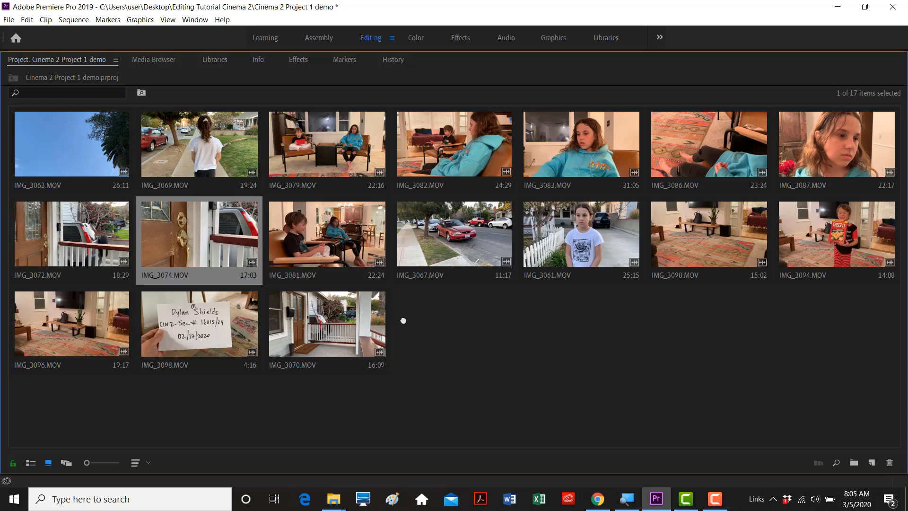
pyautogui.moveTo(403, 320); pyautogui.dragTo(405, 320)
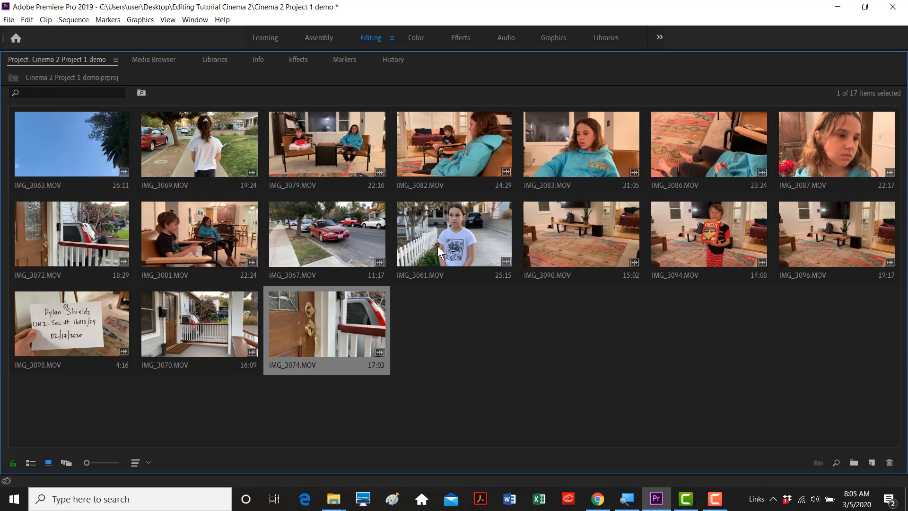
pyautogui.click(470, 312)
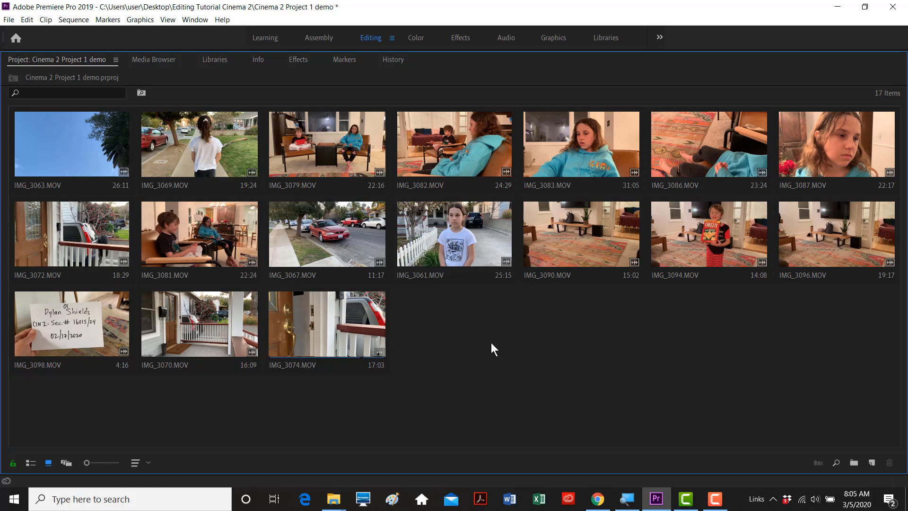
pyautogui.press('`')
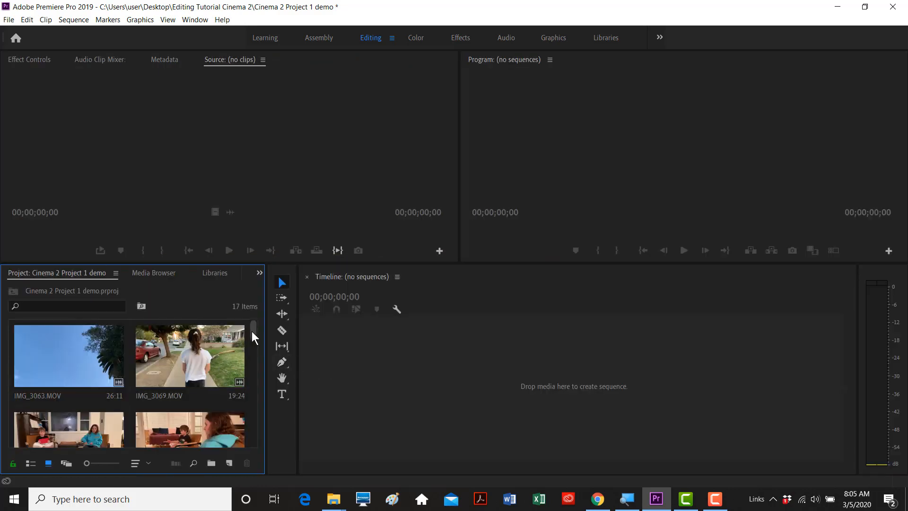
pyautogui.moveTo(251, 331)
pyautogui.mouseDown()
pyautogui.moveTo(254, 439)
pyautogui.moveTo(251, 330)
pyautogui.mouseUp()
pyautogui.moveTo(254, 326)
pyautogui.mouseDown()
pyautogui.moveTo(254, 440)
pyautogui.moveTo(263, 320)
pyautogui.mouseUp()
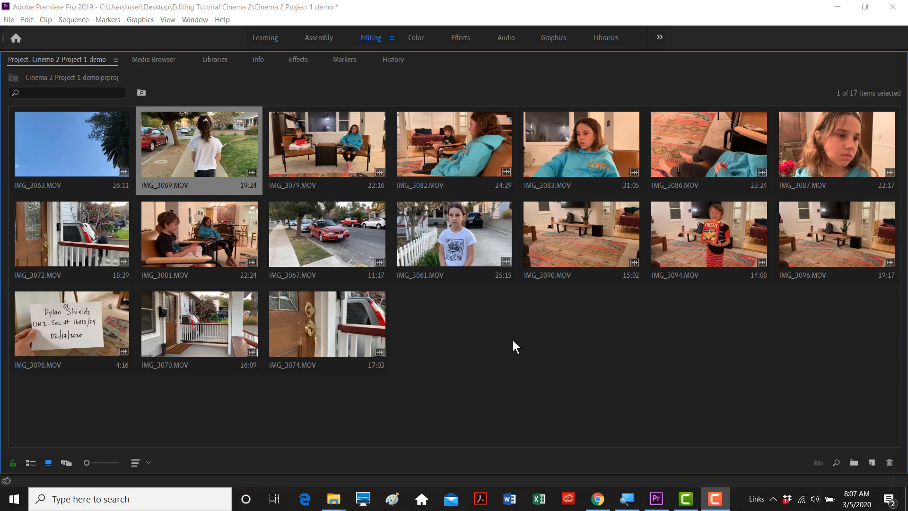
pyautogui.click(512, 340)
pyautogui.press('`')
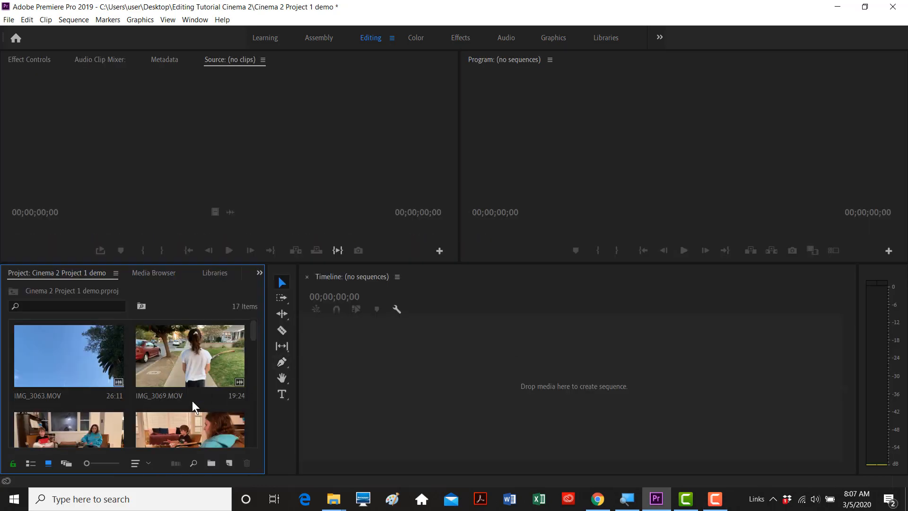
pyautogui.click(31, 464)
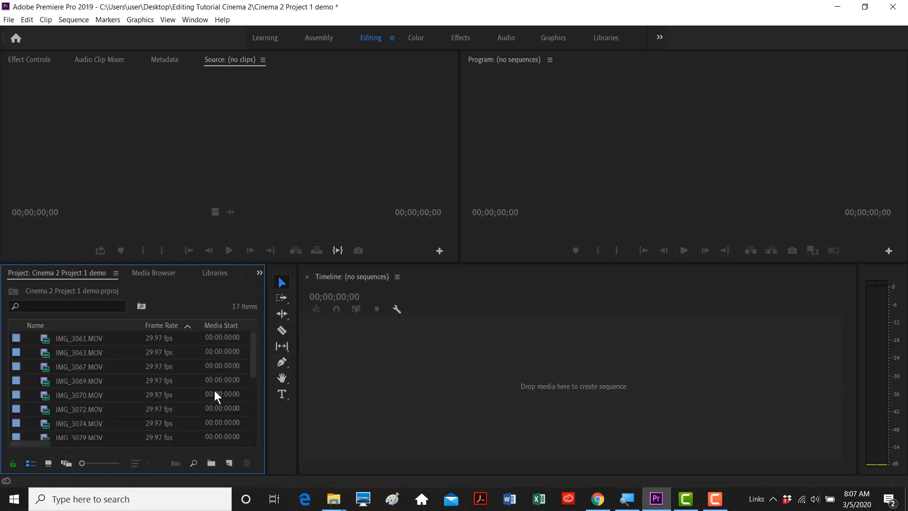
pyautogui.moveTo(253, 364)
pyautogui.mouseDown()
pyautogui.moveTo(253, 437)
pyautogui.moveTo(255, 352)
pyautogui.moveTo(250, 433)
pyautogui.moveTo(254, 364)
pyautogui.mouseUp()
pyautogui.click(48, 341)
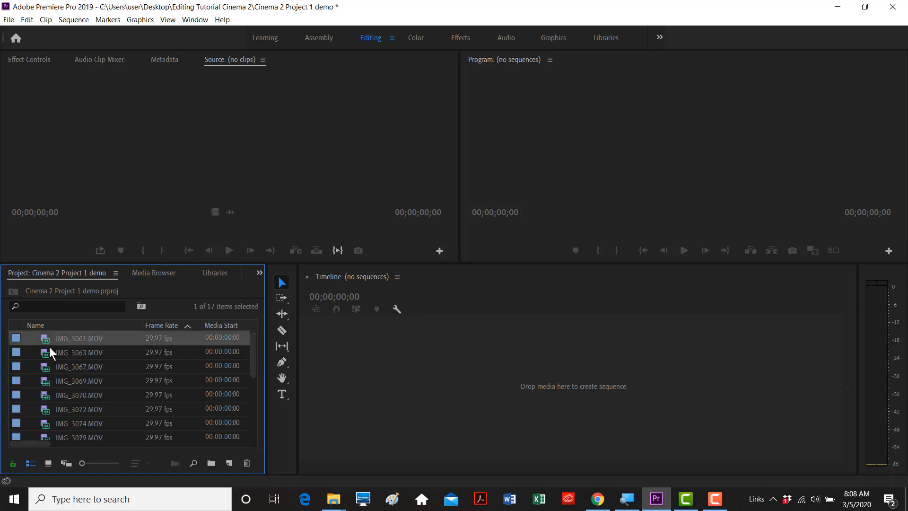
pyautogui.click(44, 366)
pyautogui.click(47, 382)
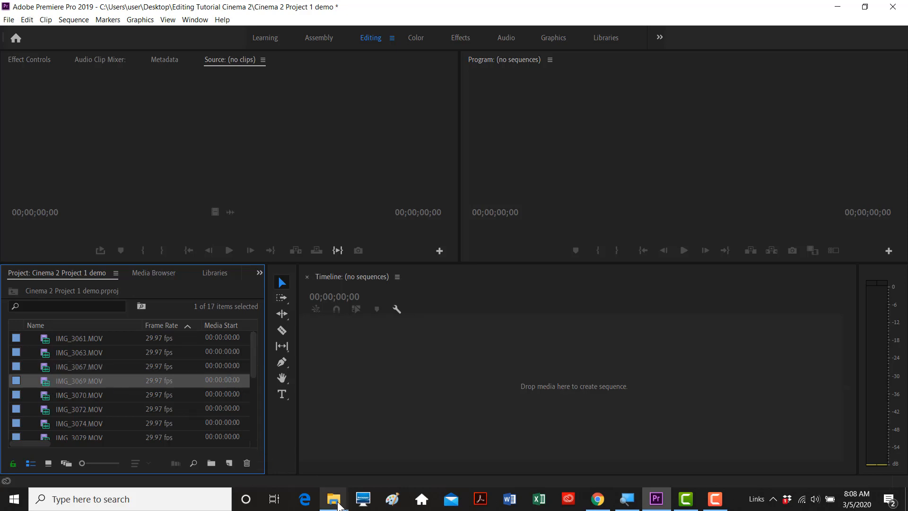
pyautogui.moveTo(333, 499)
pyautogui.click(332, 458)
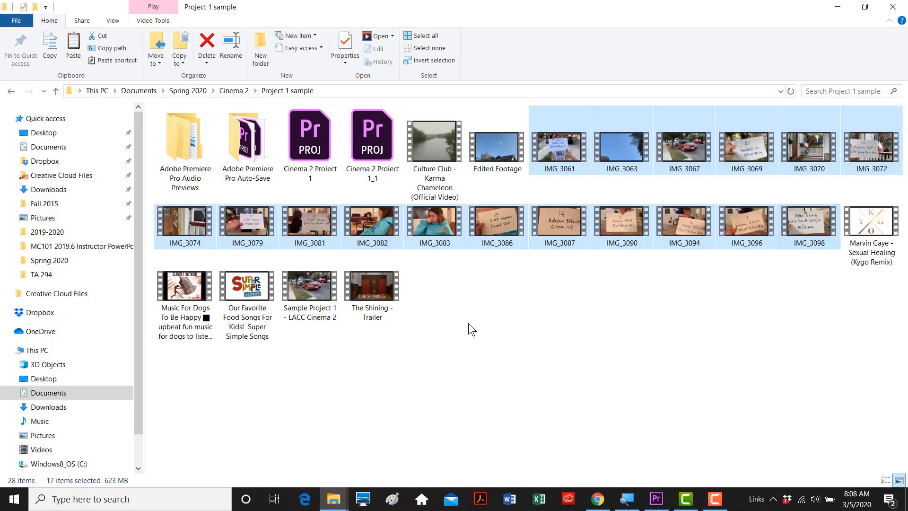
pyautogui.click(475, 315)
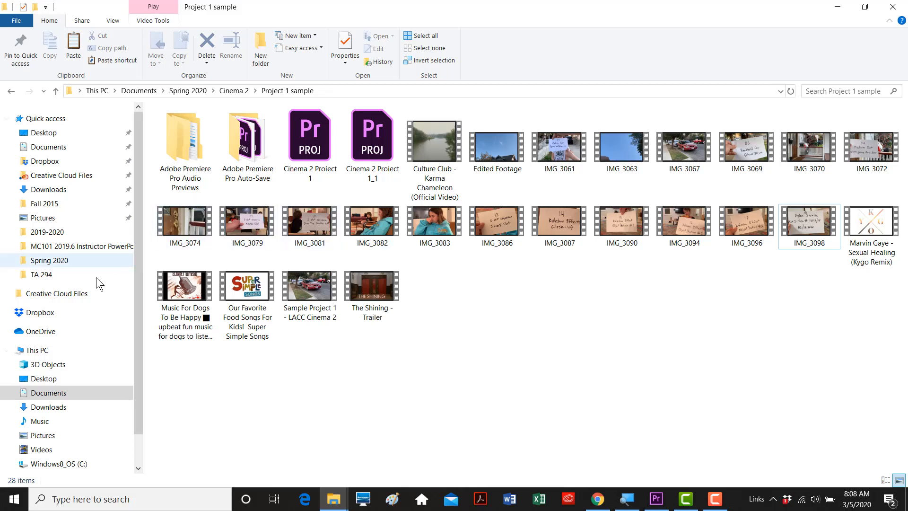
pyautogui.click(50, 150)
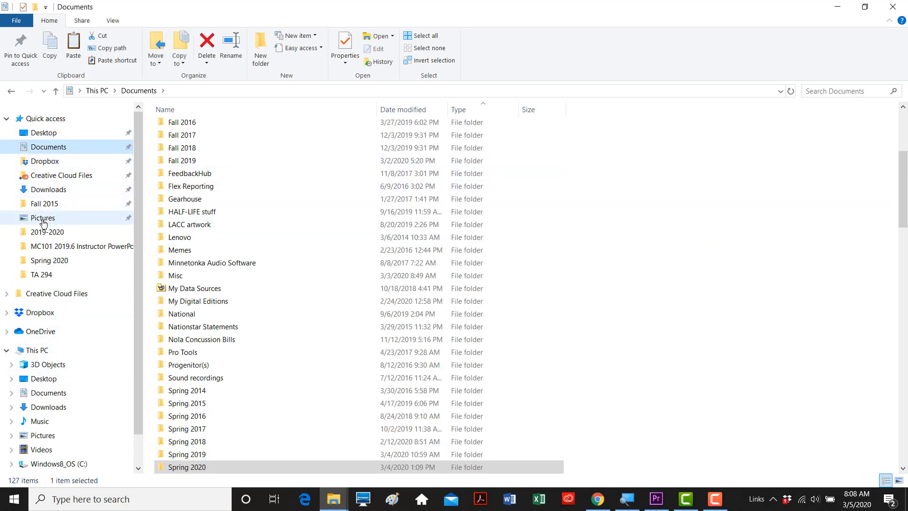
pyautogui.click(42, 378)
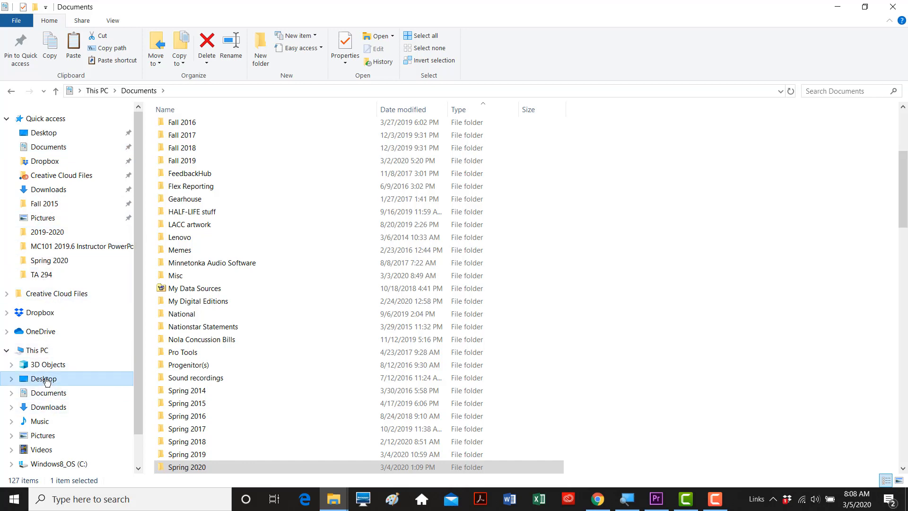
pyautogui.doubleClick(223, 152)
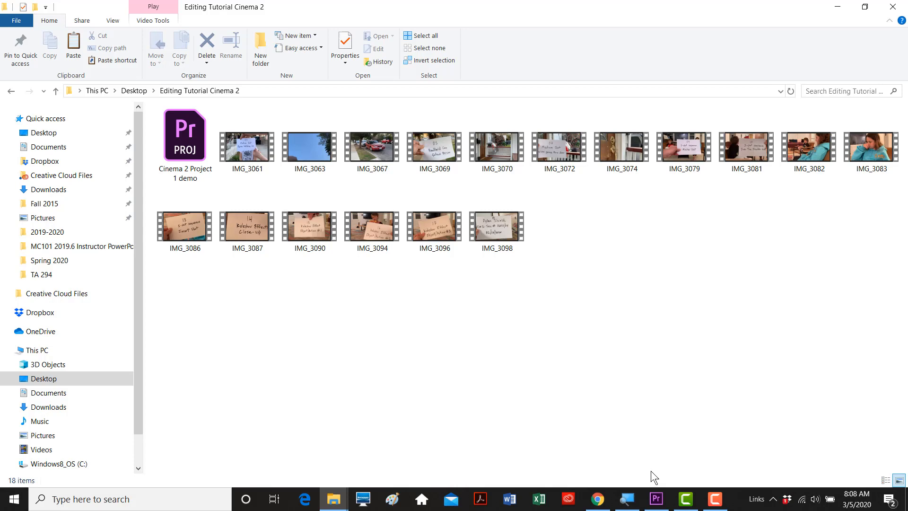
pyautogui.click(656, 499)
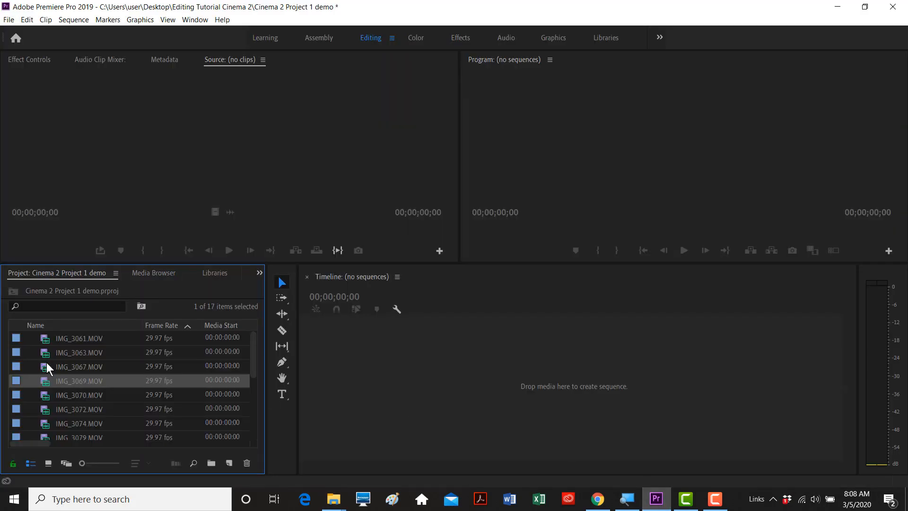
# - Maximize the Project panel in Icon View with thumbnails enlarged to four per row
pyautogui.click(46, 362)
pyautogui.press('`')
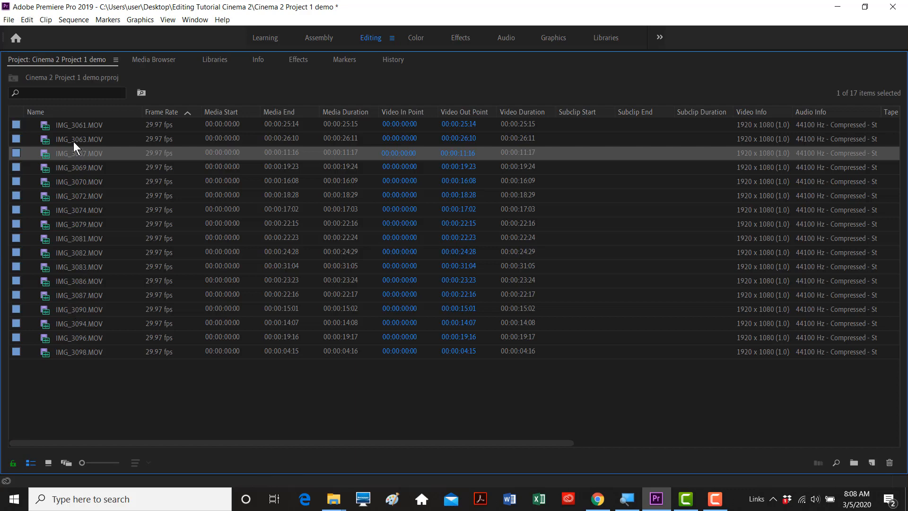
pyautogui.click(48, 462)
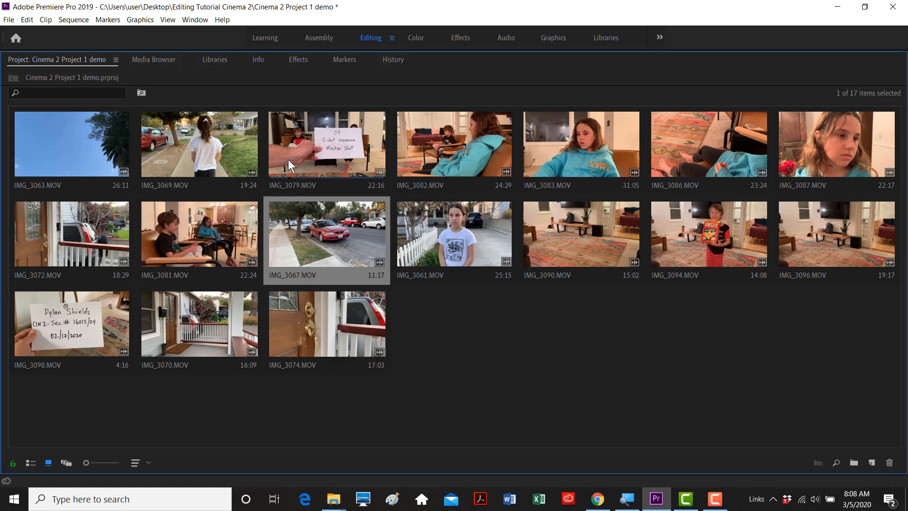
pyautogui.moveTo(86, 462); pyautogui.dragTo(104, 463)
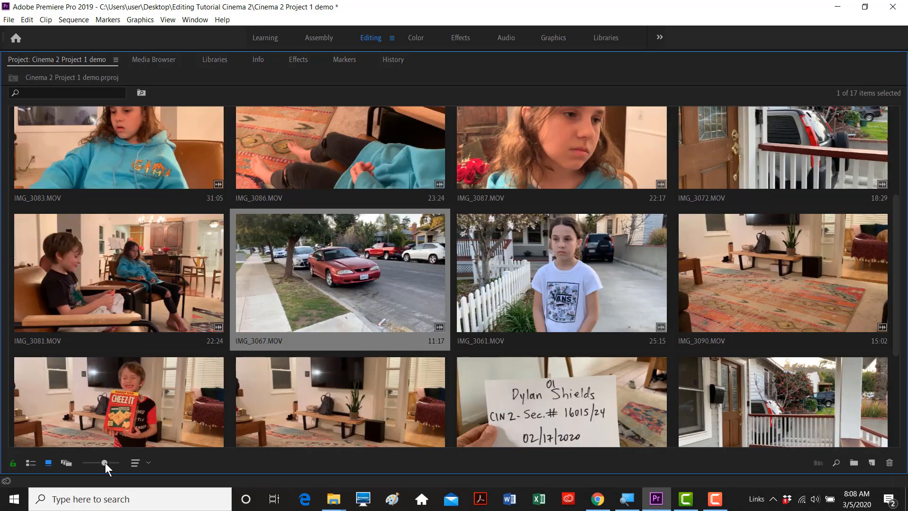
# - Preview the IMG_3081 and IMG_3083 clips in the bin
pyautogui.click(52, 285)
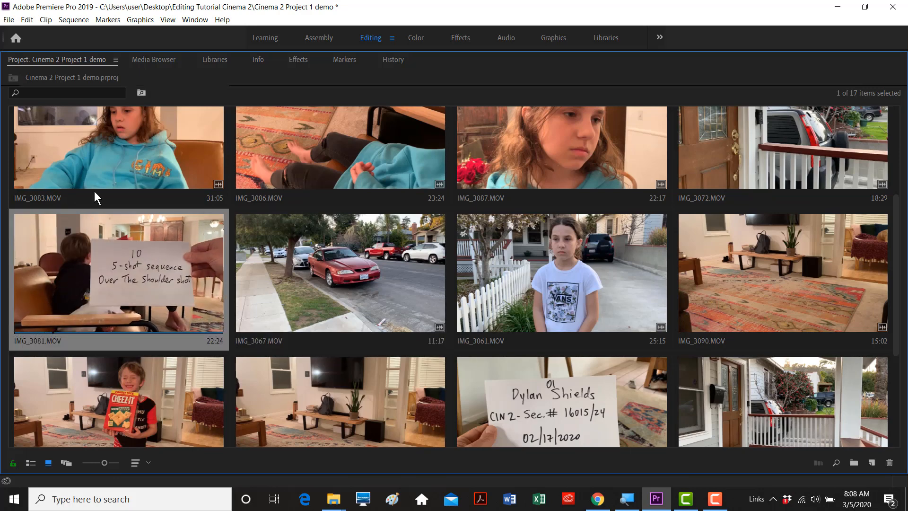
pyautogui.click(89, 132)
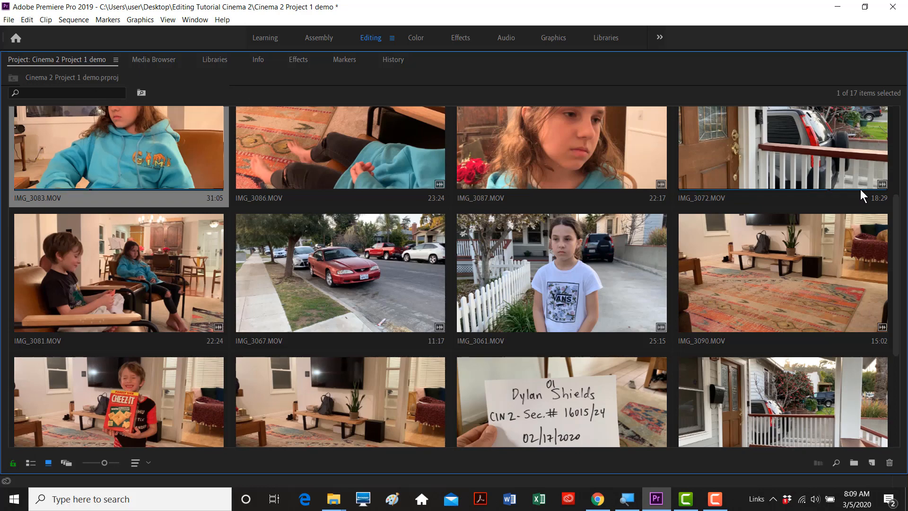
pyautogui.scroll(1, 902, 192)
pyautogui.scroll(4, 902, 192)
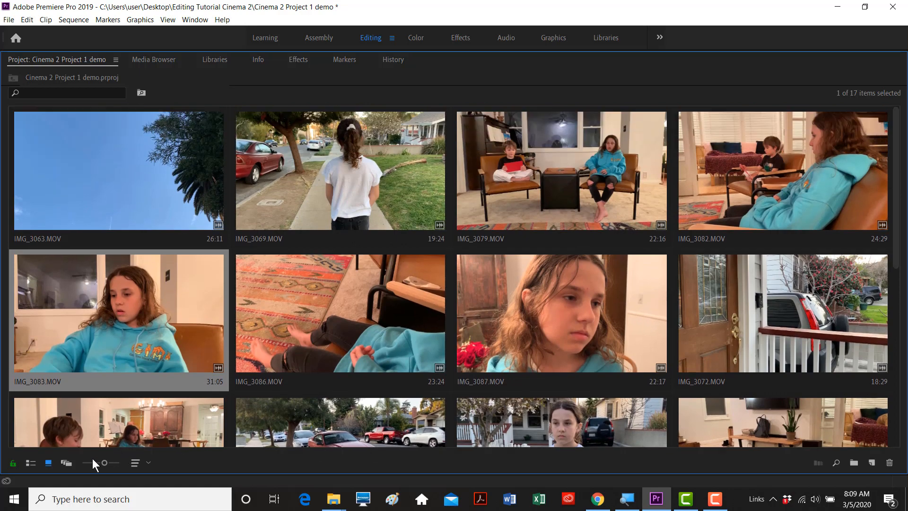
# - Shrink thumbnails to five per row, reorder IMG_3079, IMG_3069, IMG_3096, and move IMG_3098 first
pyautogui.moveTo(103, 461); pyautogui.dragTo(99, 461)
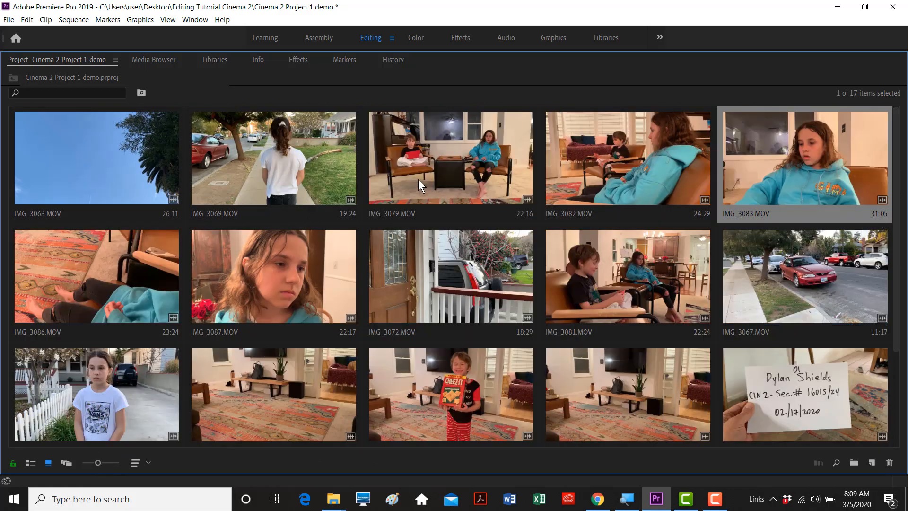
pyautogui.moveTo(393, 155); pyautogui.dragTo(541, 245)
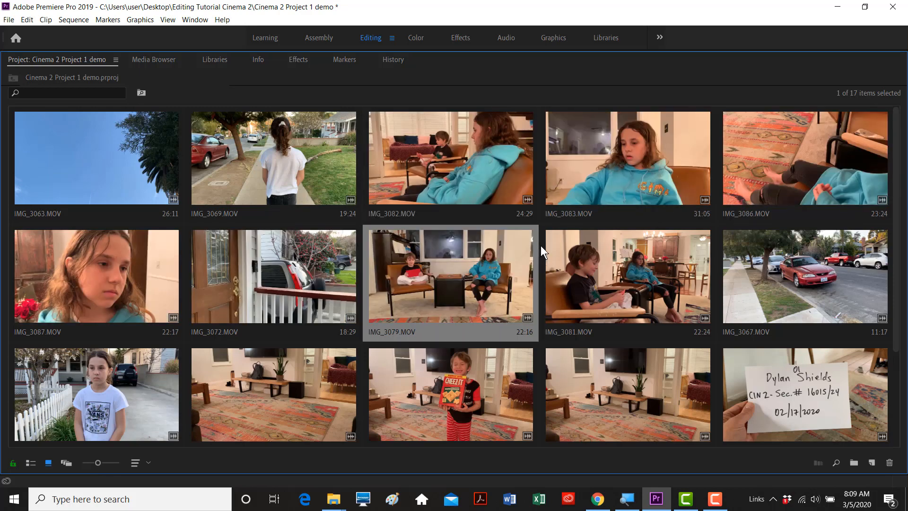
pyautogui.moveTo(319, 170); pyautogui.dragTo(540, 288)
pyautogui.click(606, 384)
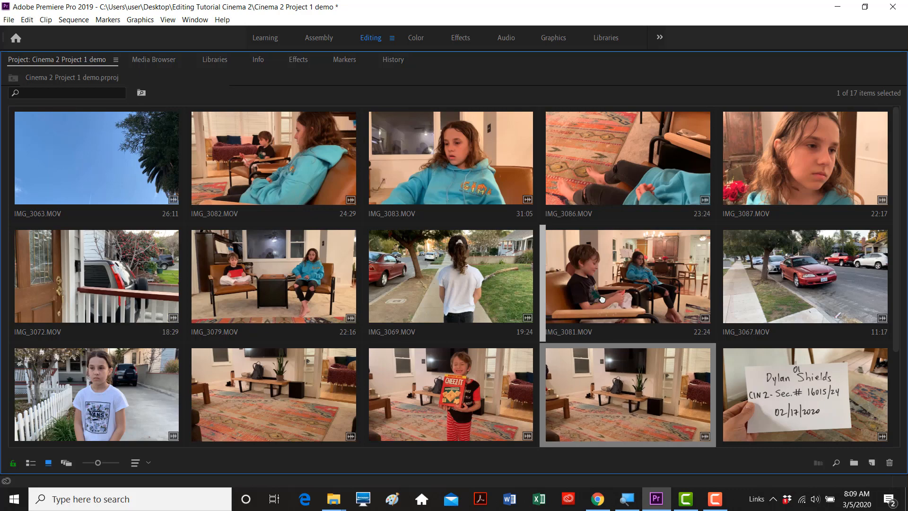
pyautogui.moveTo(602, 298); pyautogui.dragTo(601, 299)
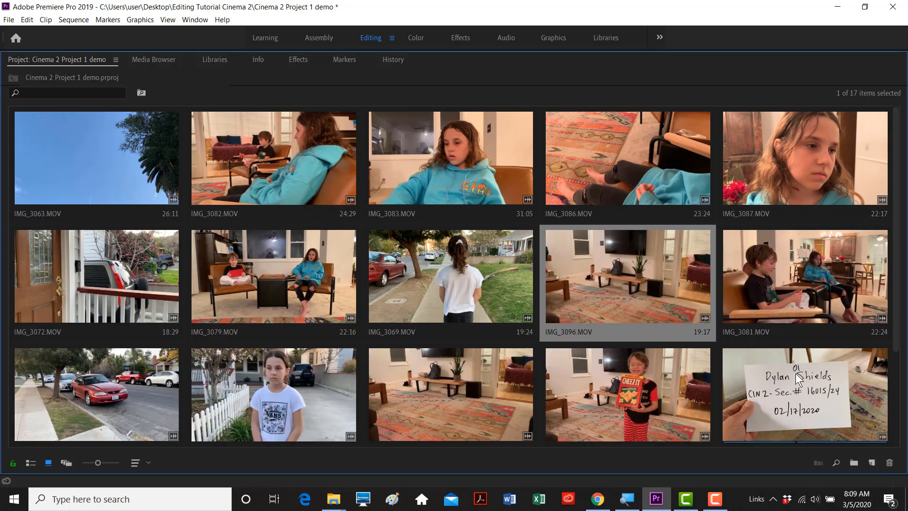
pyautogui.moveTo(798, 384); pyautogui.dragTo(44, 185)
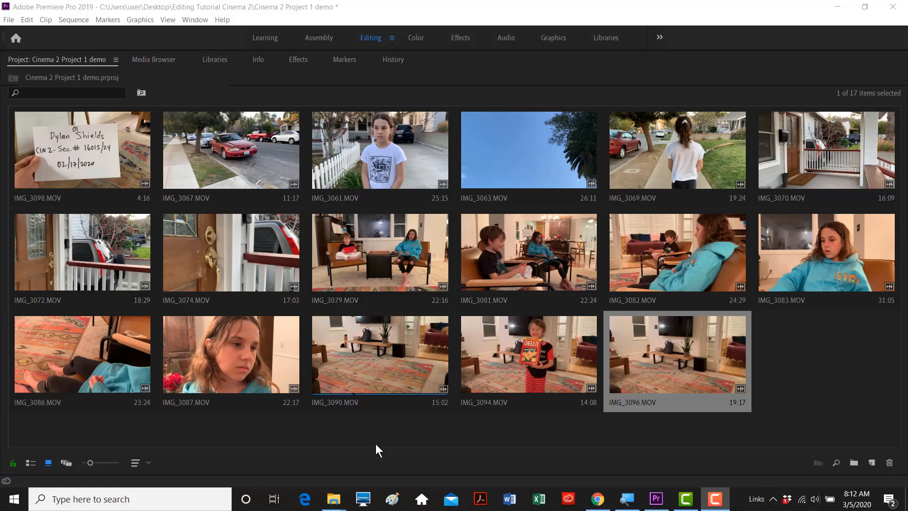
# - Select all 17 clips in the bin and return the Project panel to normal size
pyautogui.click(376, 432)
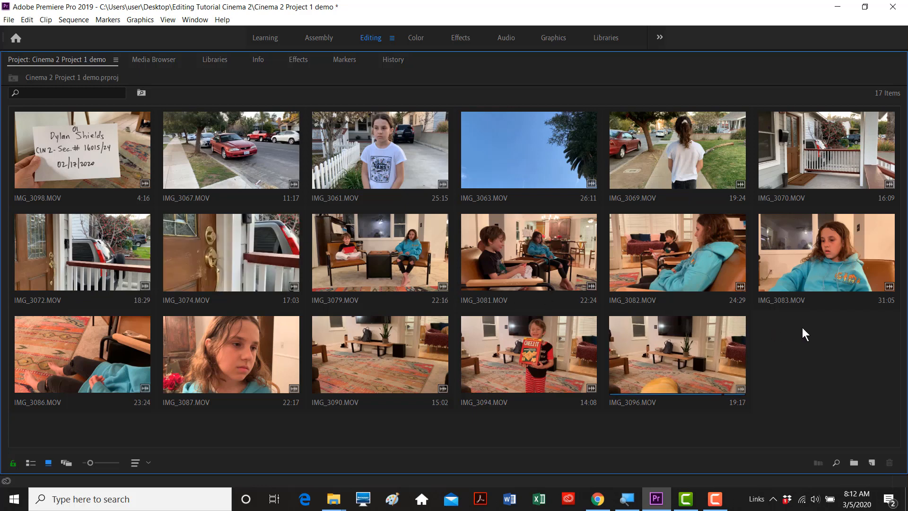
pyautogui.hotkey('ctrl', 'a')
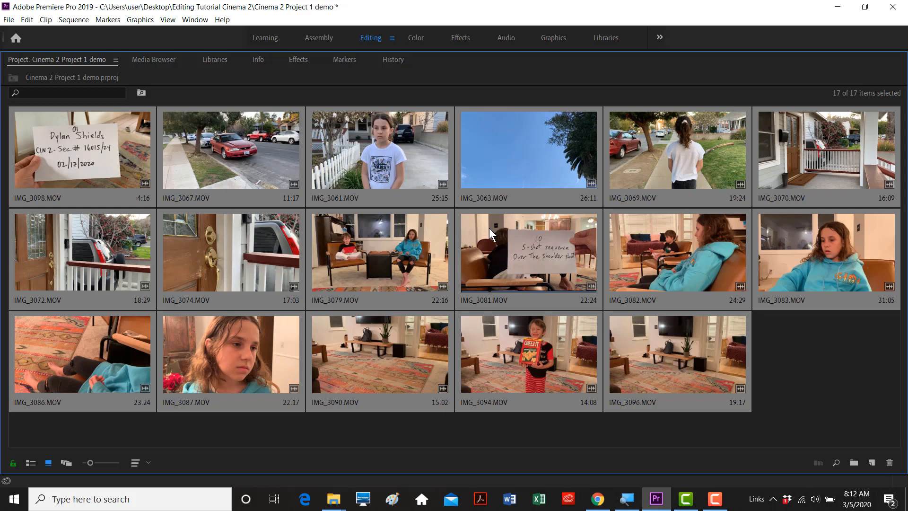
pyautogui.press('`')
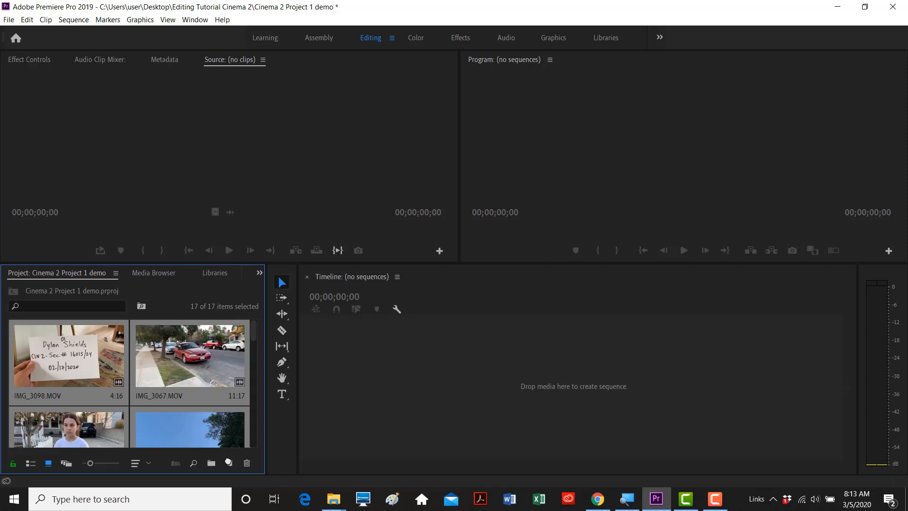
# - Create the IMG_3098 sequence from the selected clips and fit it across the timeline
pyautogui.moveTo(229, 463); pyautogui.dragTo(230, 464)
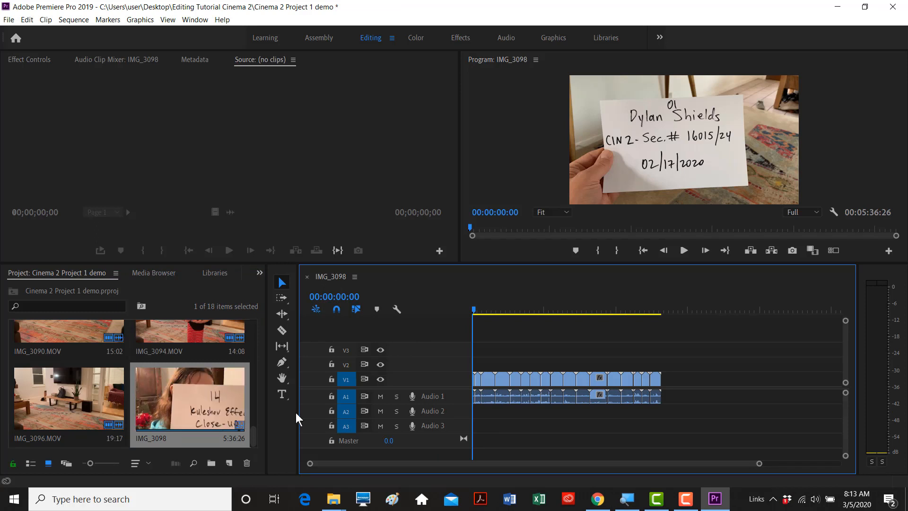
pyautogui.click(479, 309)
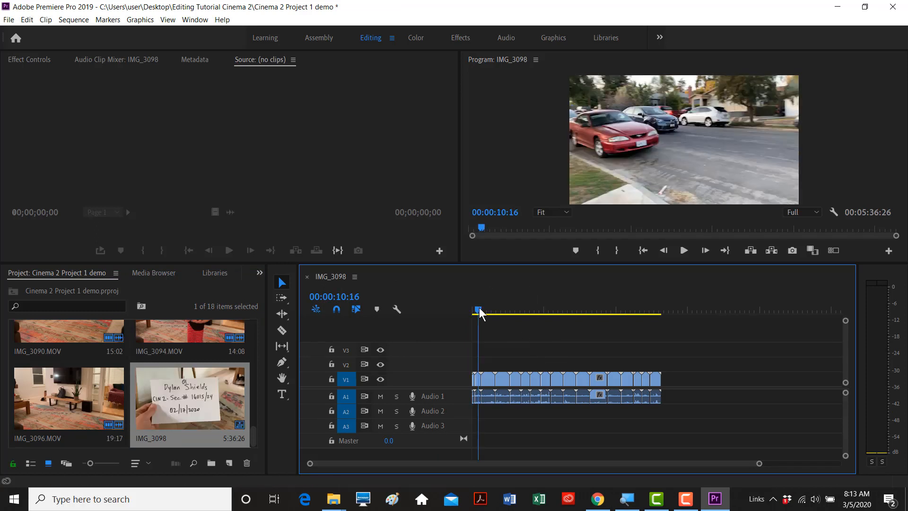
pyautogui.click(473, 313)
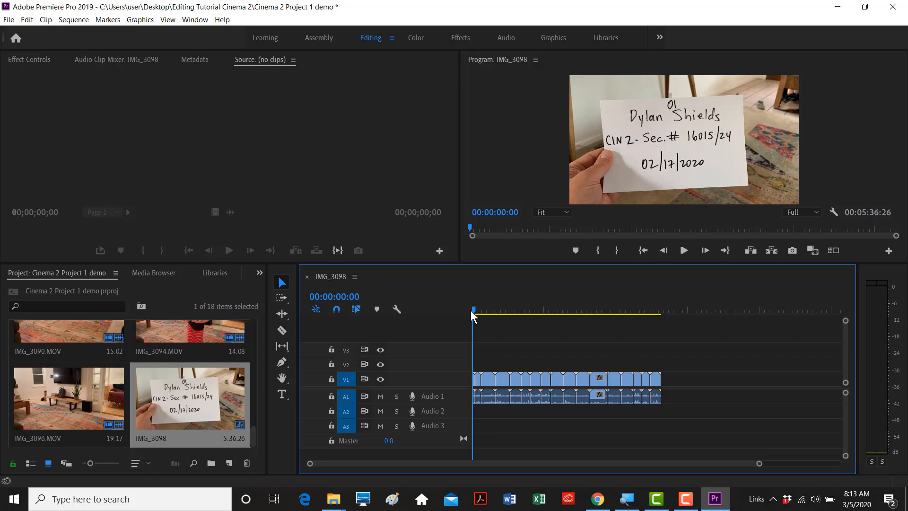
pyautogui.press('=')
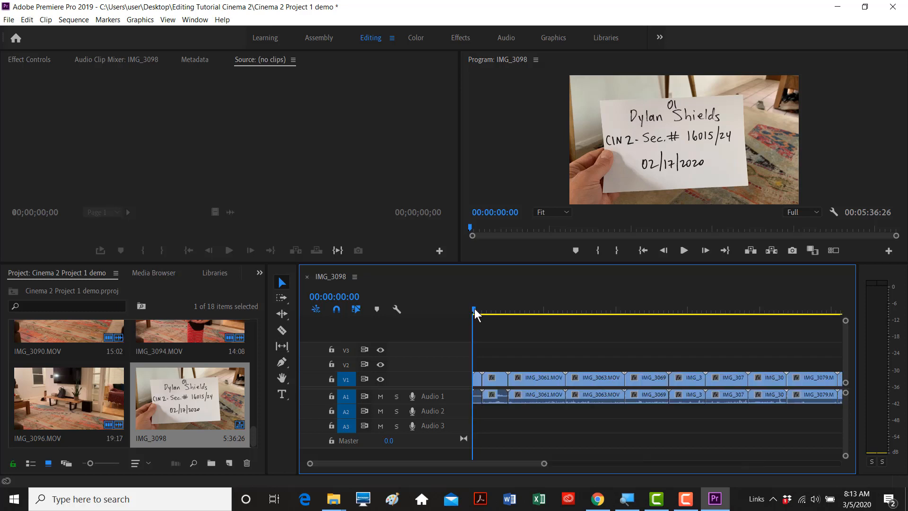
# - Scrub the sequence opening, then play it backward and forward from 00:00:47:27
pyautogui.moveTo(475, 310); pyautogui.dragTo(604, 329)
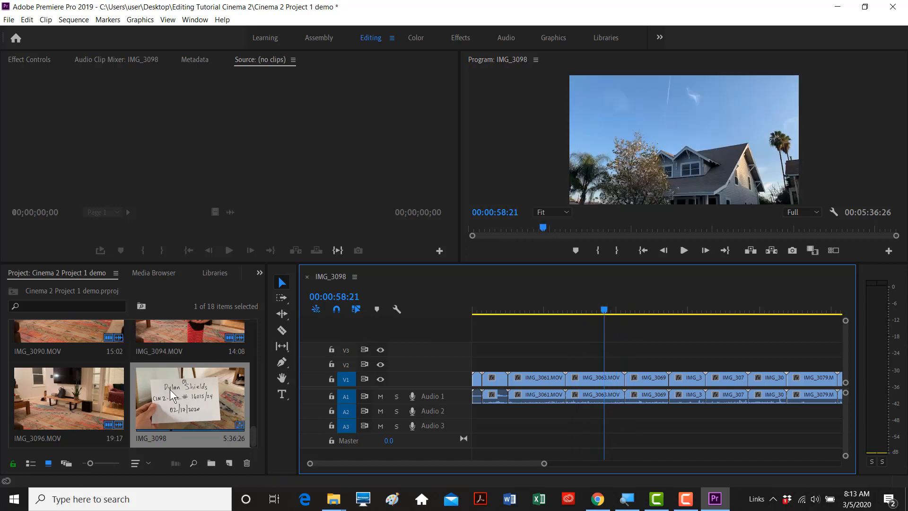
pyautogui.click(94, 397)
pyautogui.click(581, 306)
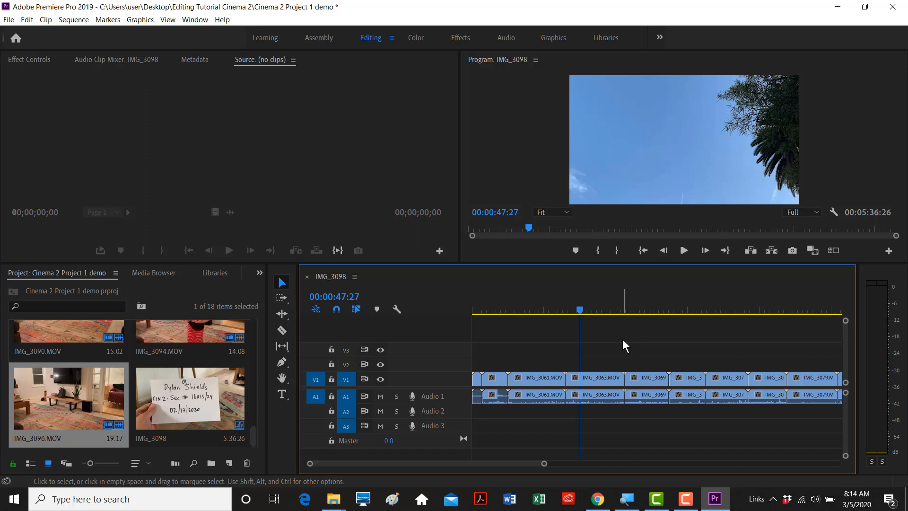
pyautogui.press('space')
pyautogui.press('j')
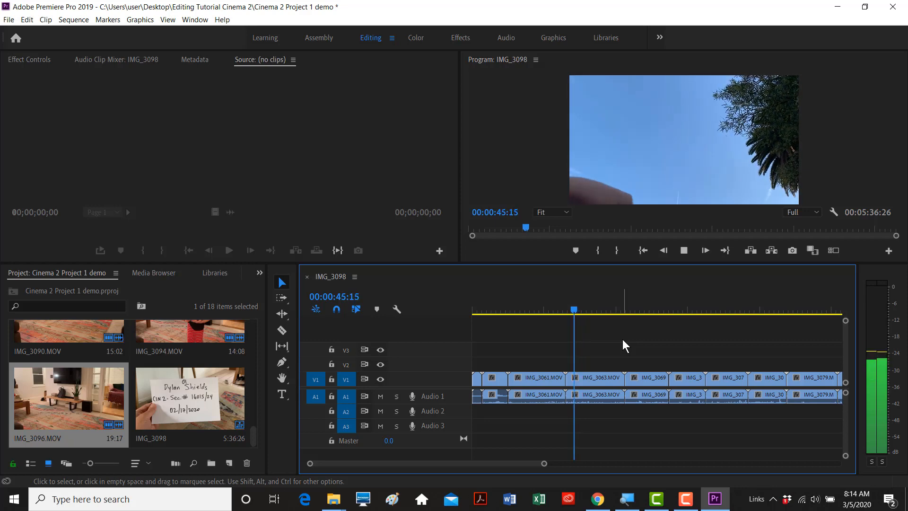
pyautogui.press('l')
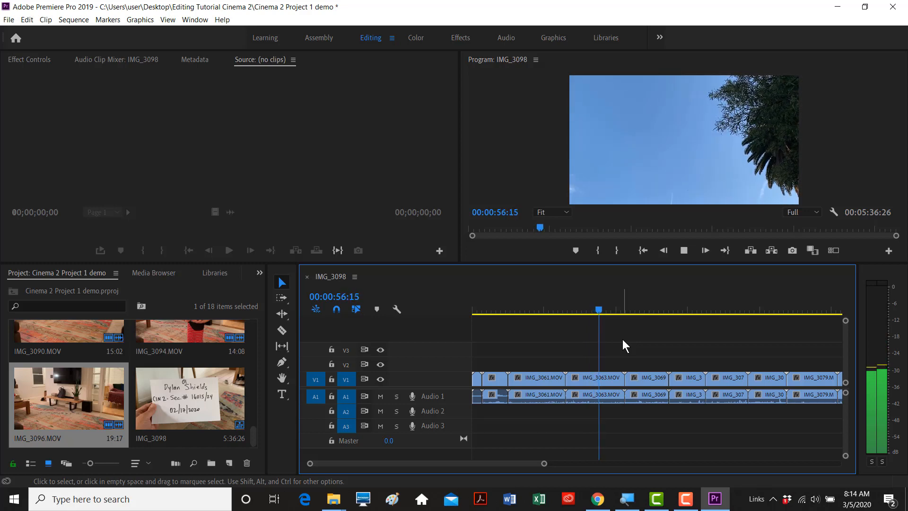
pyautogui.press('space')
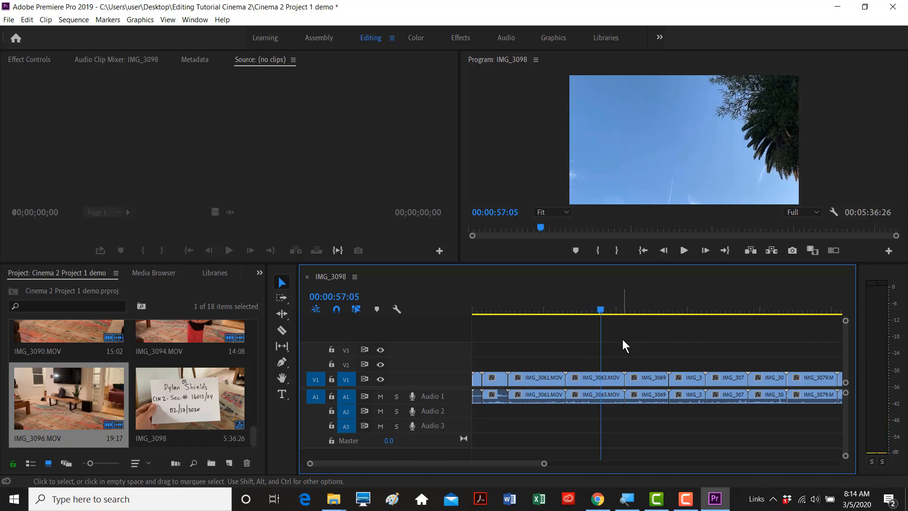
pyautogui.press('space')
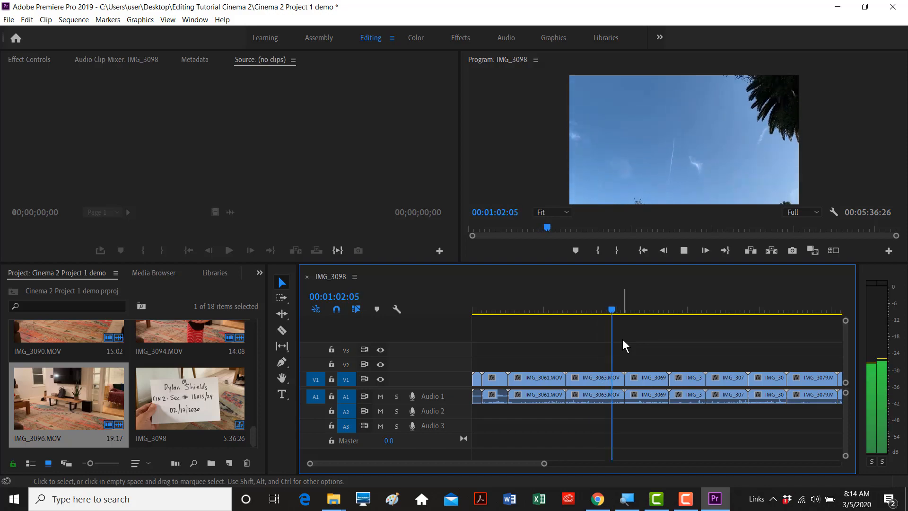
pyautogui.press('space')
pyautogui.press('space')
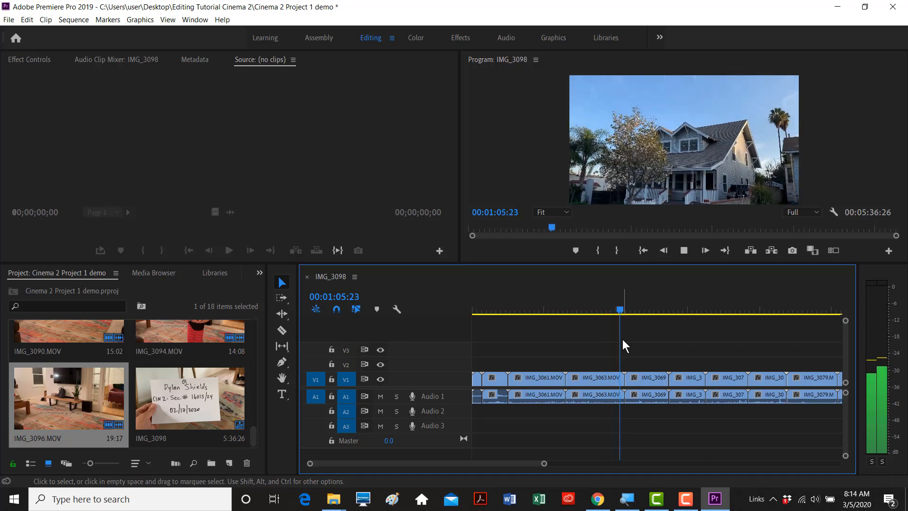
pyautogui.press('space')
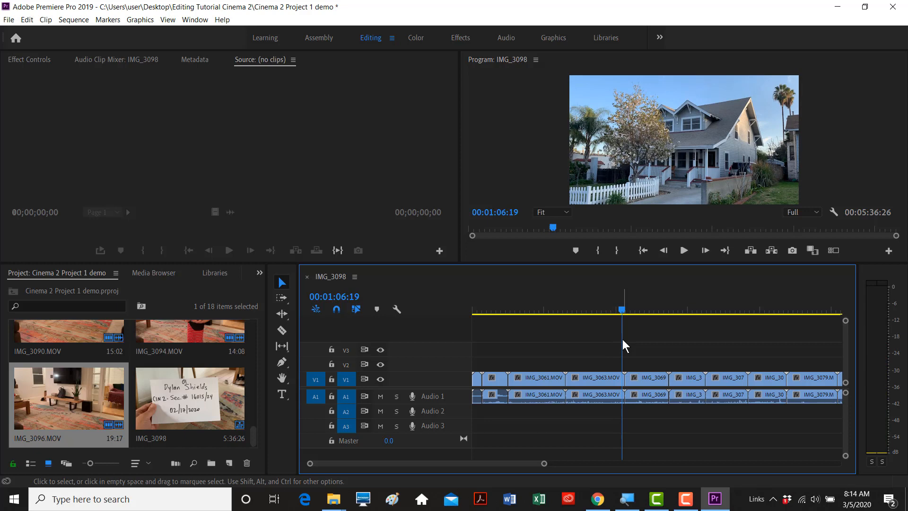
pyautogui.press('space')
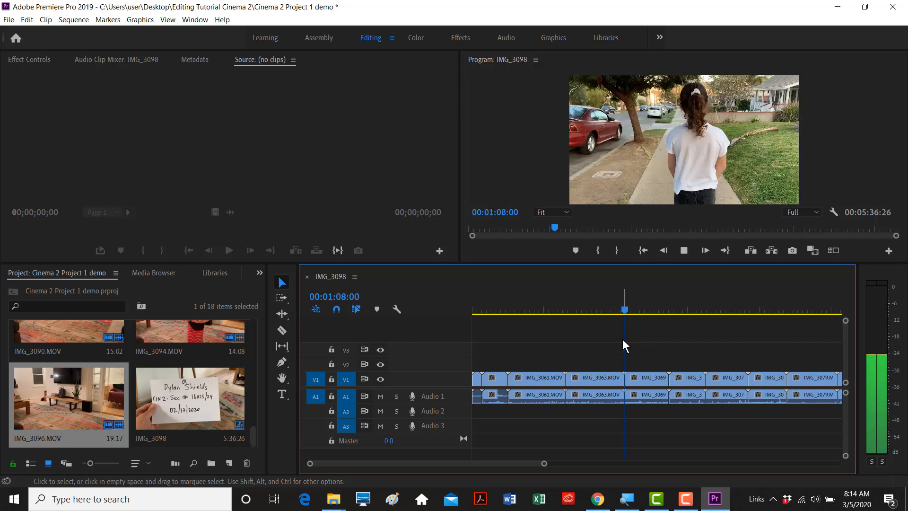
pyautogui.press('space')
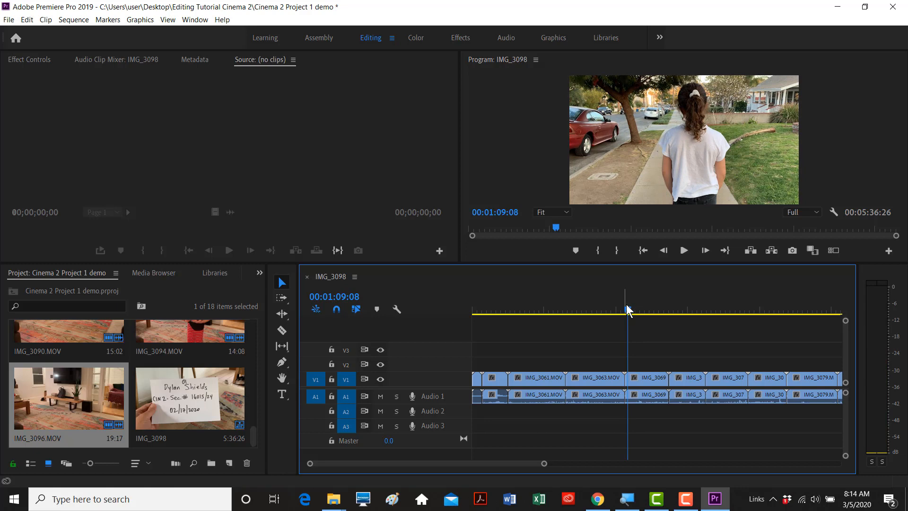
# - Scrub ahead to around 1:21 and enlarge the Program monitor slightly
pyautogui.moveTo(630, 312); pyautogui.dragTo(589, 312)
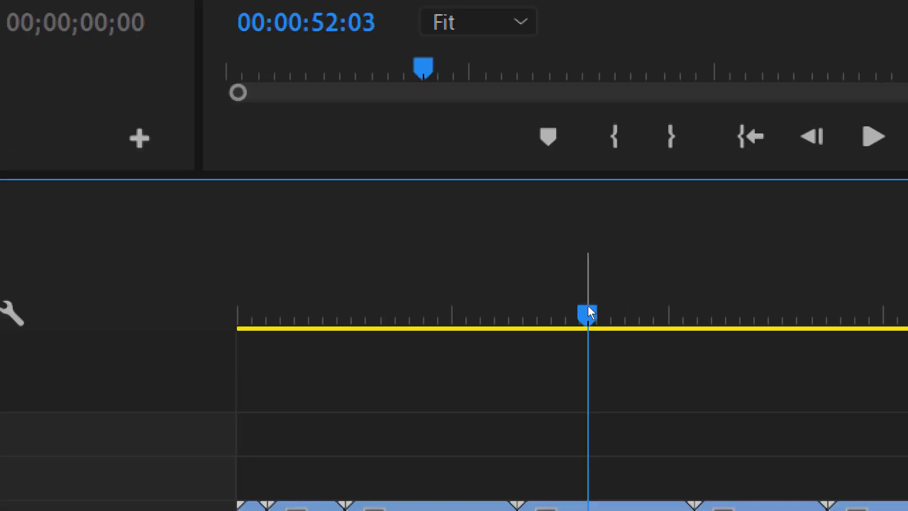
pyautogui.moveTo(589, 307)
pyautogui.mouseDown()
pyautogui.moveTo(622, 311)
pyautogui.moveTo(597, 312)
pyautogui.mouseUp()
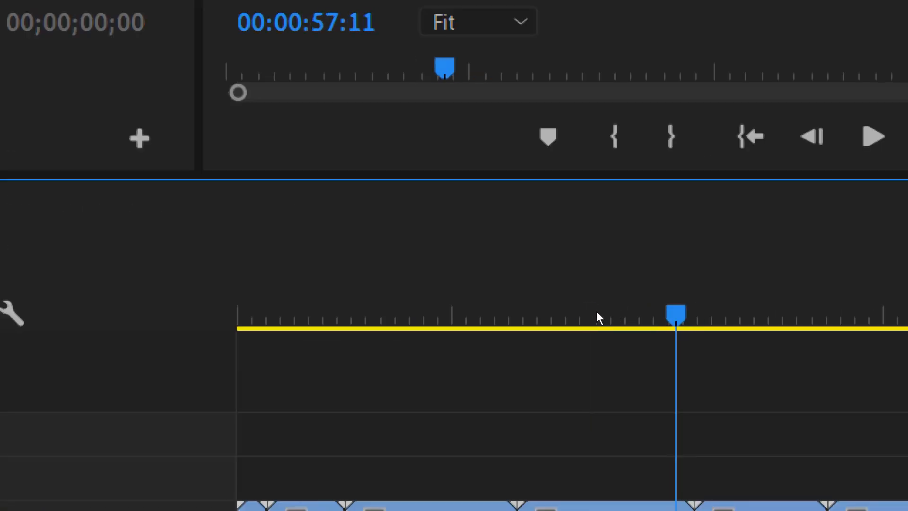
pyautogui.click(597, 311)
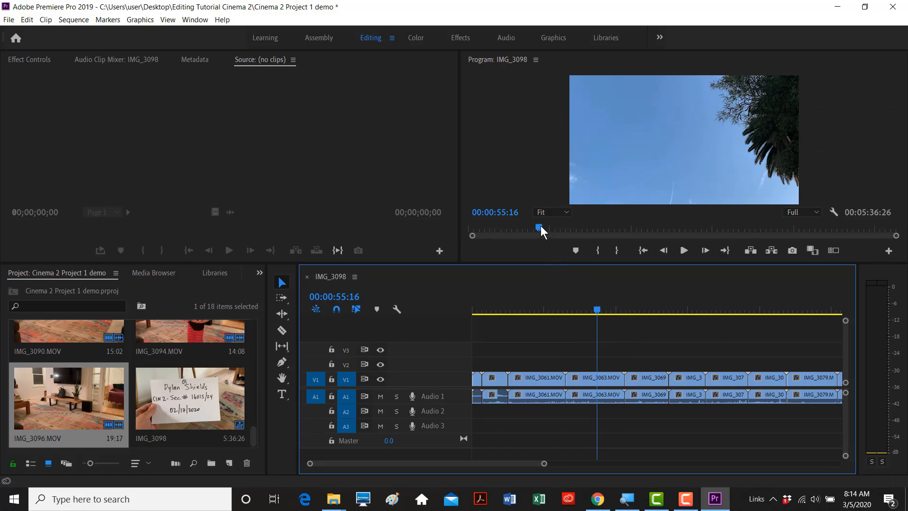
pyautogui.moveTo(539, 229); pyautogui.dragTo(563, 234)
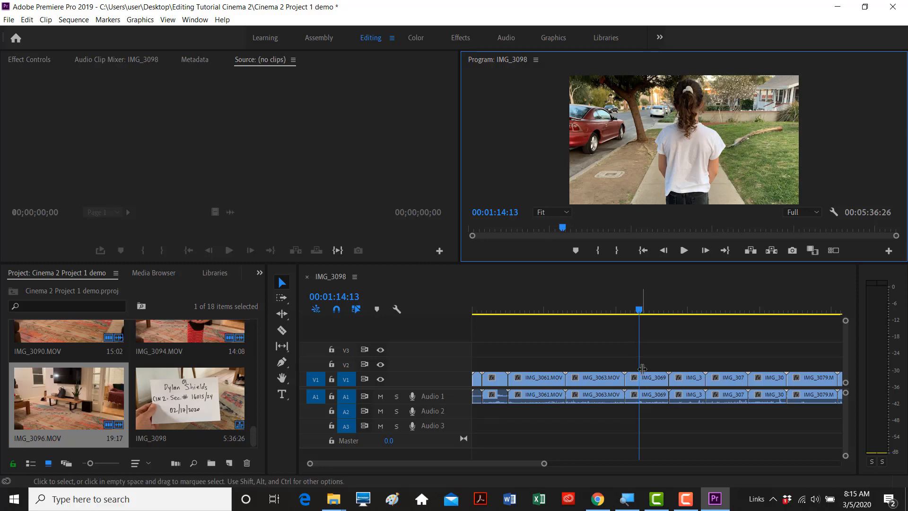
pyautogui.moveTo(639, 312); pyautogui.dragTo(679, 313)
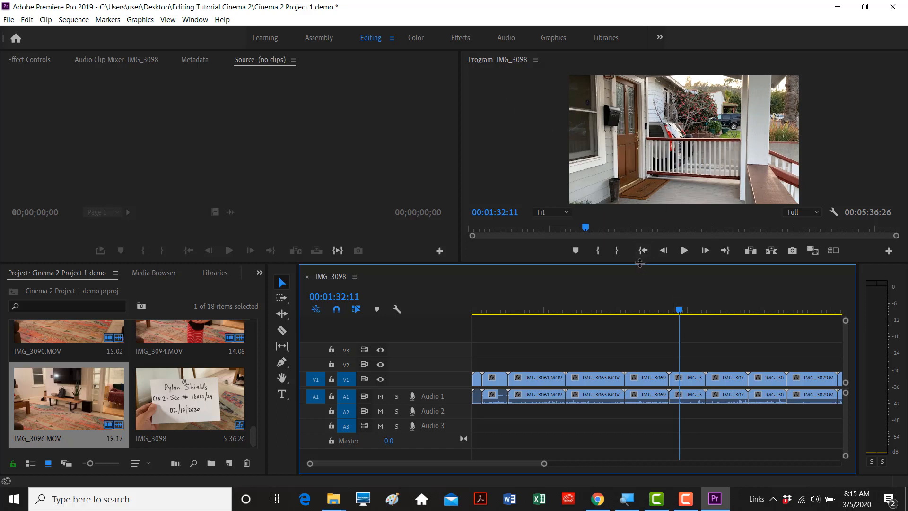
pyautogui.moveTo(640, 264); pyautogui.dragTo(640, 276)
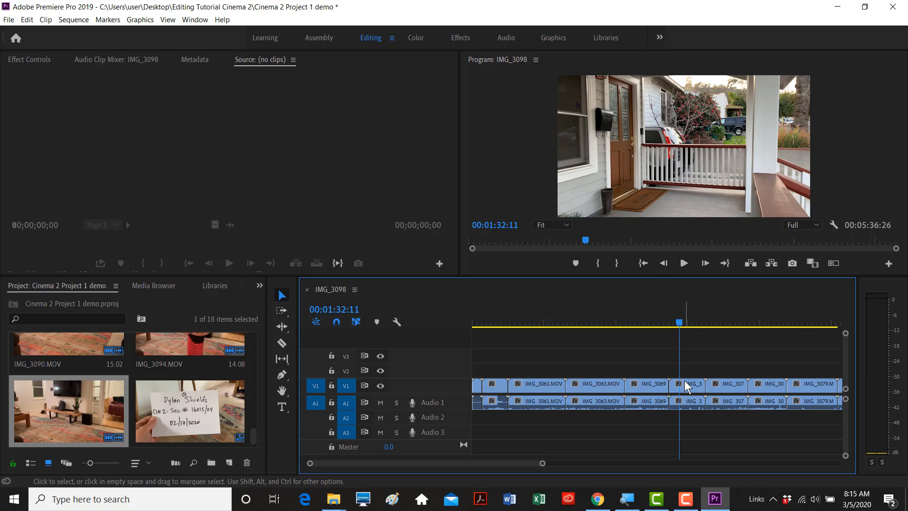
# - Zoom the timeline and park the playhead on the 06 Long Shot slate near 1:28
pyautogui.press('-')
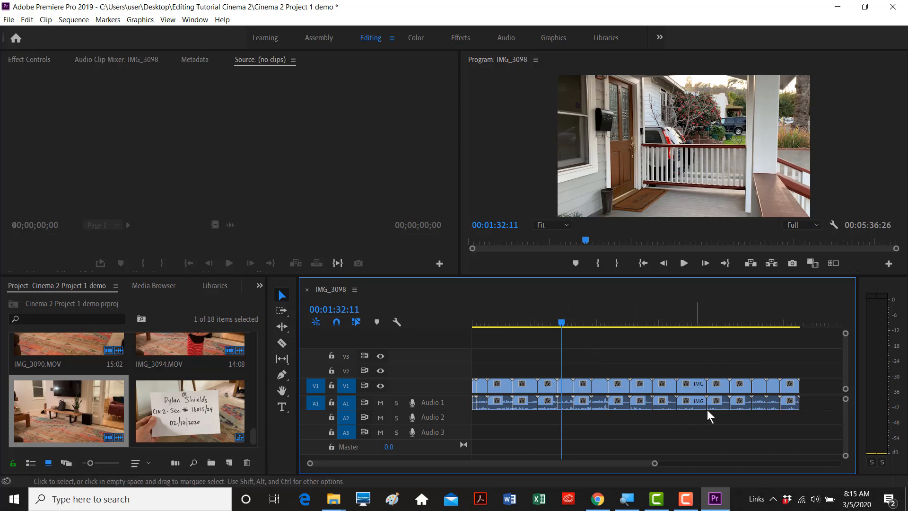
pyautogui.press('=')
pyautogui.press('=')
pyautogui.press('=')
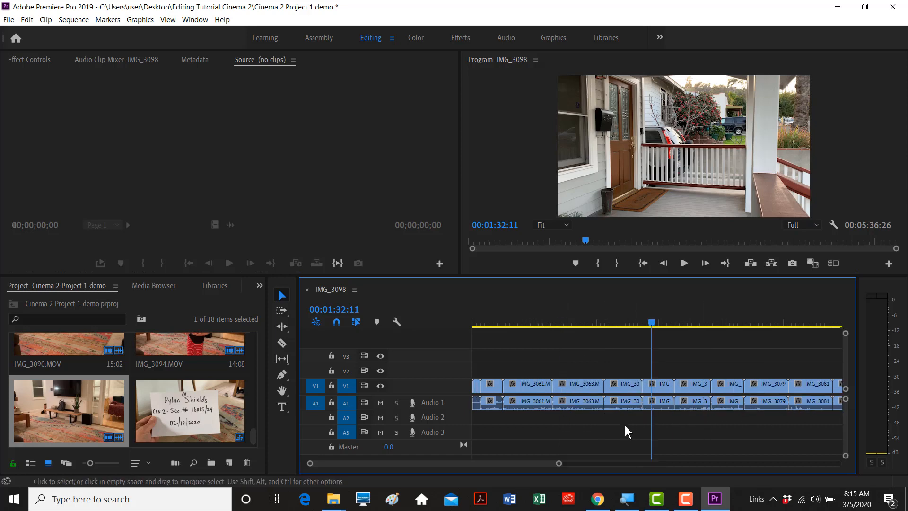
pyautogui.press('-')
pyautogui.press('-')
pyautogui.press('-')
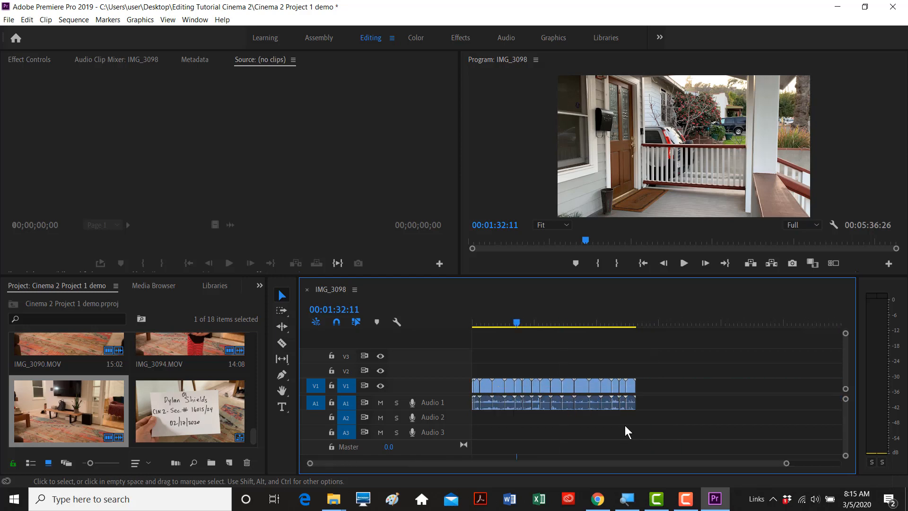
pyautogui.press('=')
pyautogui.press('=')
pyautogui.press('=')
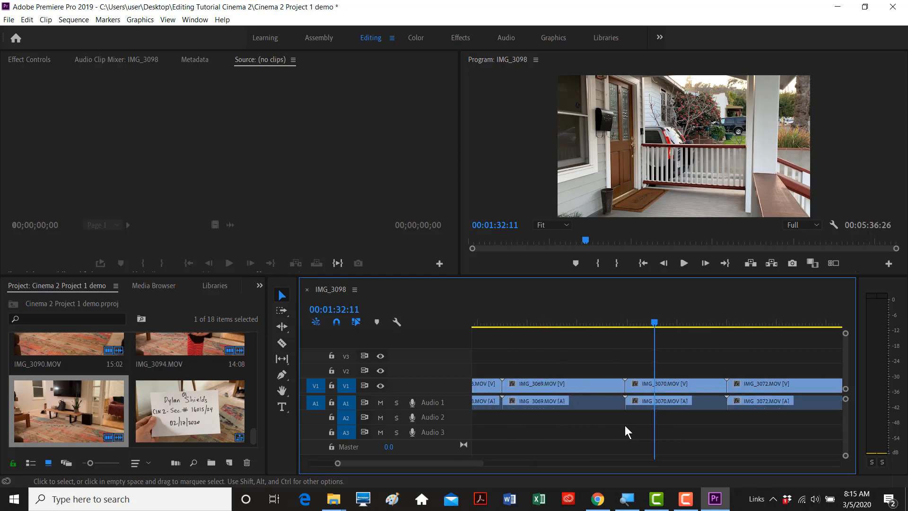
pyautogui.press('-')
pyautogui.press('-')
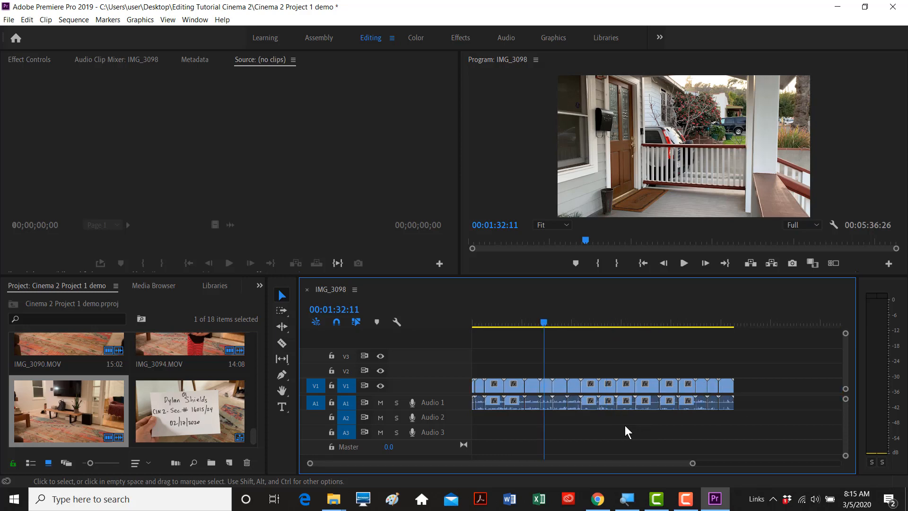
pyautogui.click(542, 322)
pyautogui.moveTo(542, 323); pyautogui.dragTo(541, 322)
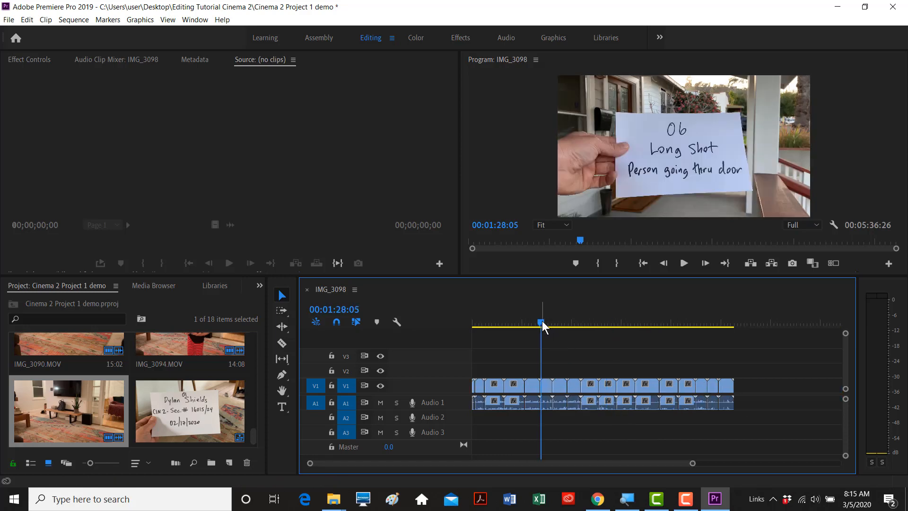
pyautogui.press('=')
pyautogui.press('=')
pyautogui.press('=')
pyautogui.press('=')
pyautogui.press('=')
pyautogui.press('=')
pyautogui.press('=')
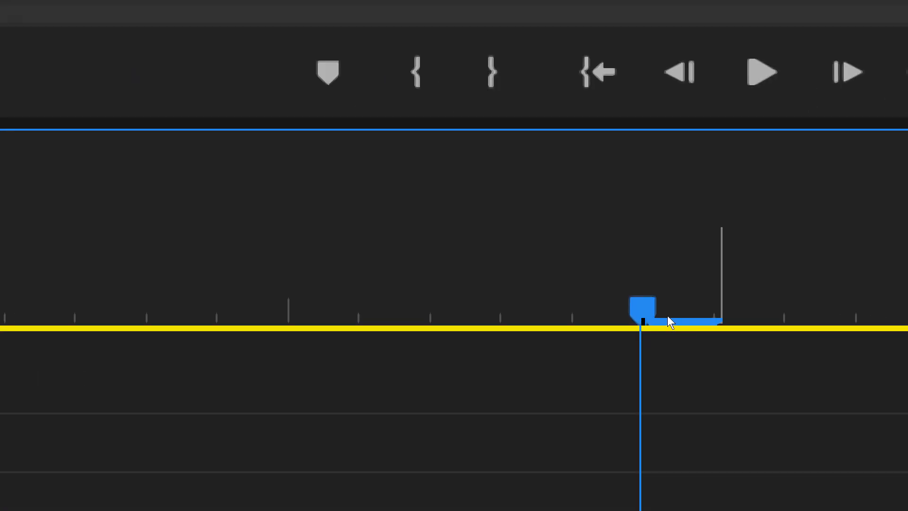
# - Step frame by frame across the slate-to-porch cut, then zoom out over the sequence
pyautogui.press('Right')
pyautogui.press('Left')
pyautogui.press('Left')
pyautogui.press('Left')
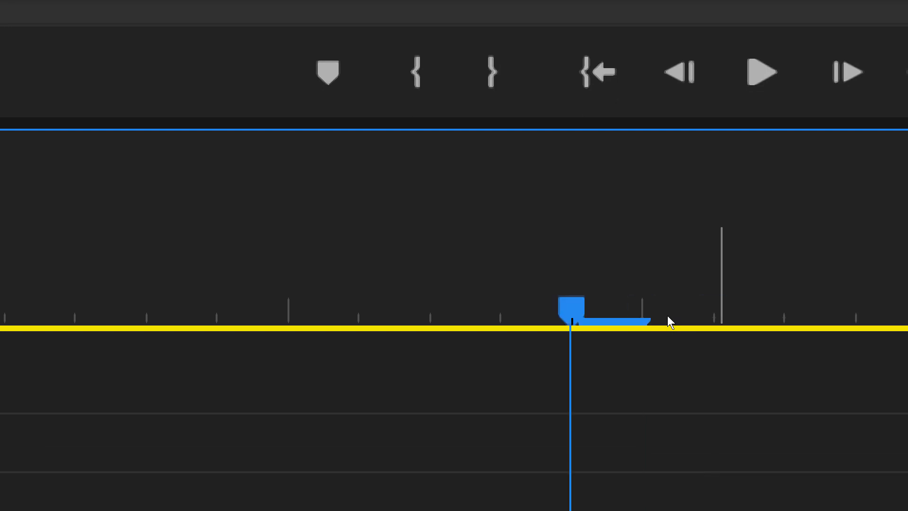
pyautogui.press('Left')
pyautogui.press('Left')
pyautogui.press('Left')
pyautogui.press('Right')
pyautogui.press('Right')
pyautogui.press('Right')
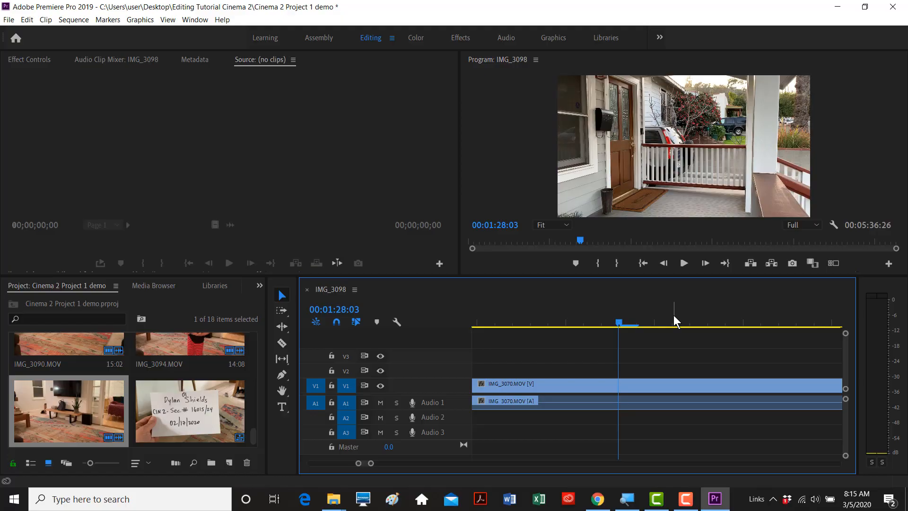
pyautogui.press('-')
pyautogui.press('-')
pyautogui.press('-')
pyautogui.press('-')
pyautogui.press('-')
pyautogui.press('-')
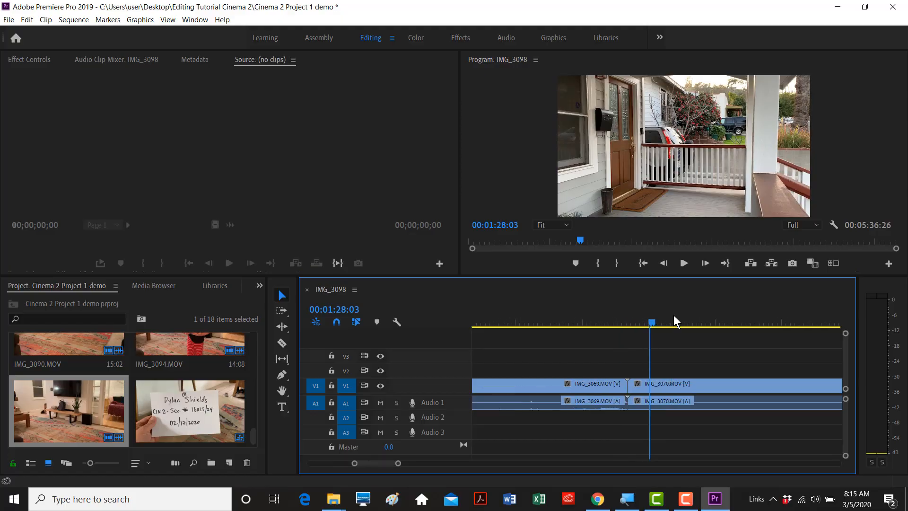
pyautogui.press('-')
pyautogui.press('-')
pyautogui.press('-')
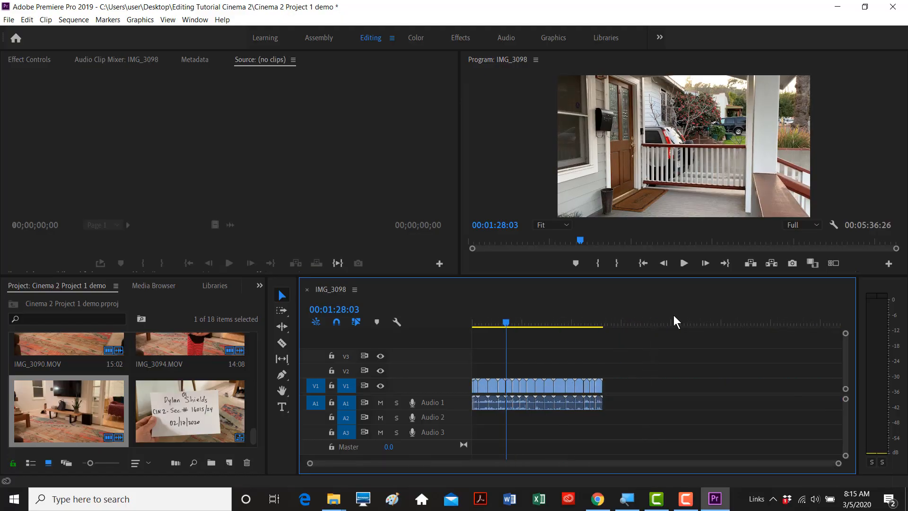
pyautogui.press('=')
pyautogui.press('=')
pyautogui.press('=')
pyautogui.press('-')
pyautogui.press('-')
pyautogui.press('-')
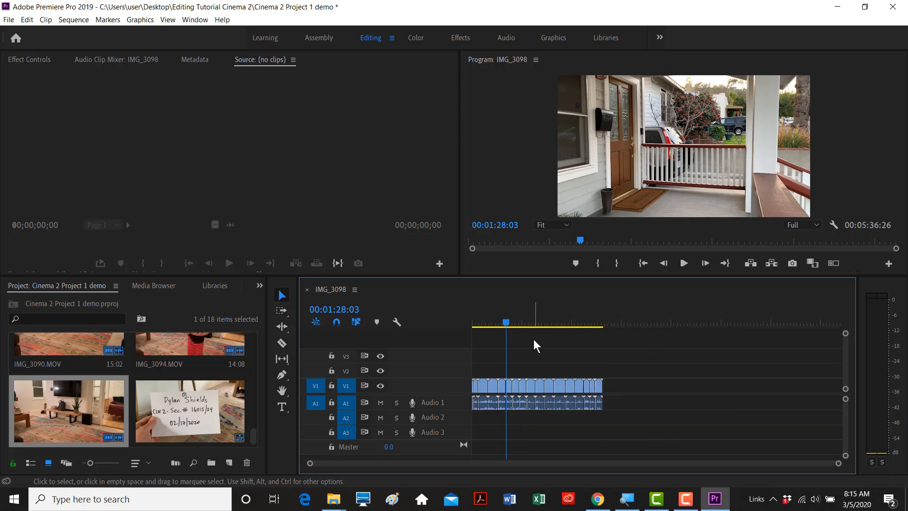
pyautogui.press('=')
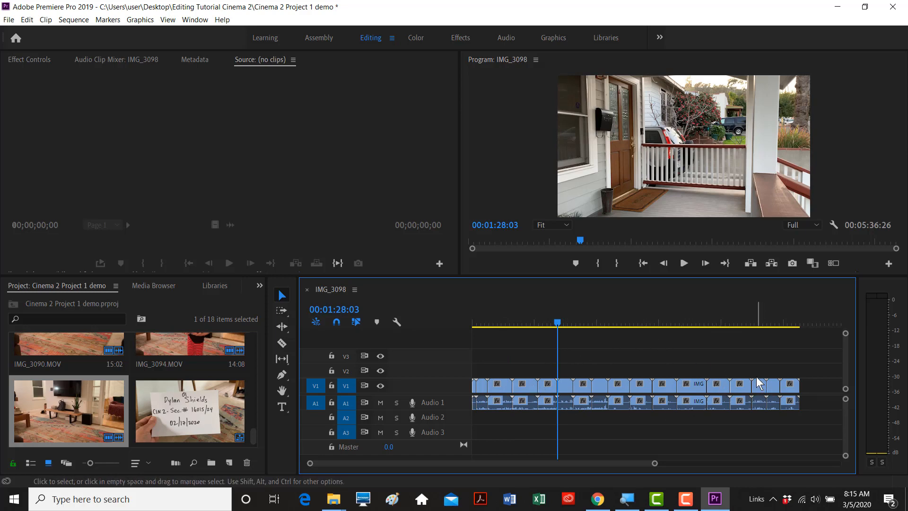
pyautogui.press('Home')
pyautogui.press('End')
pyautogui.press('Home')
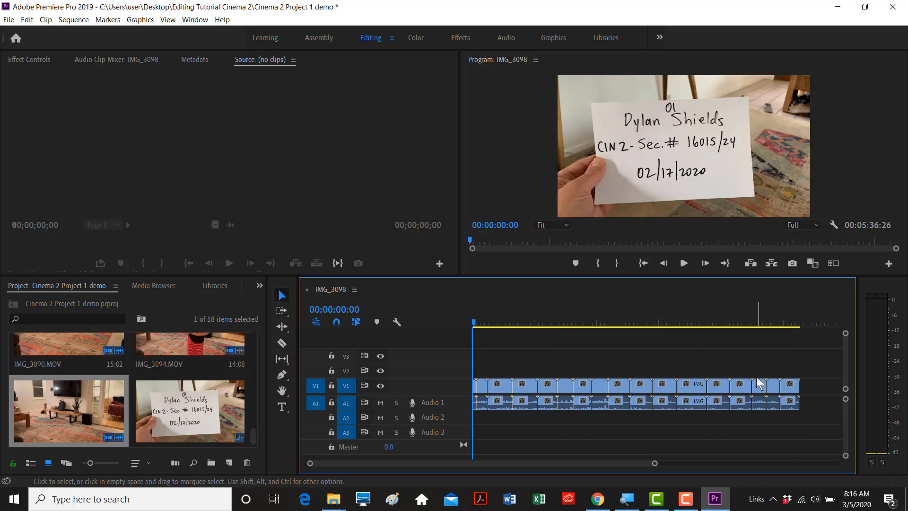
pyautogui.press('End')
pyautogui.press('Home')
pyautogui.press('End')
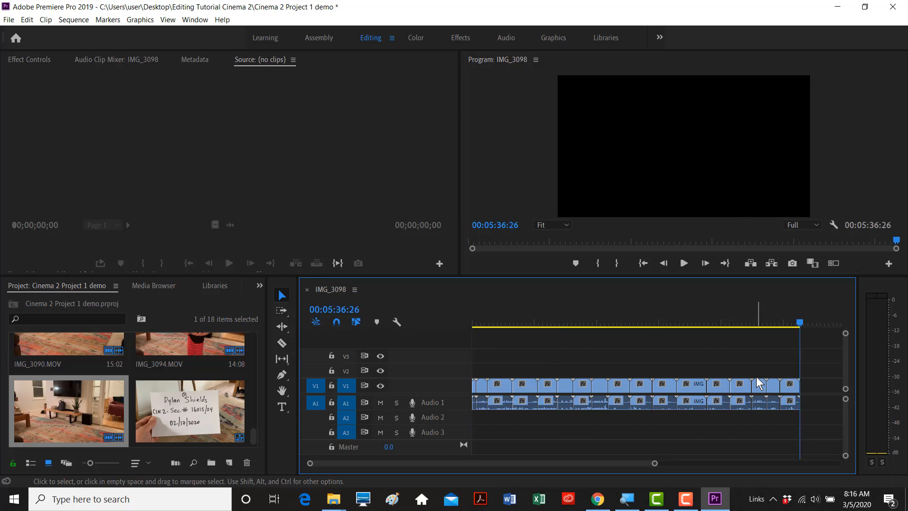
pyautogui.press('Home')
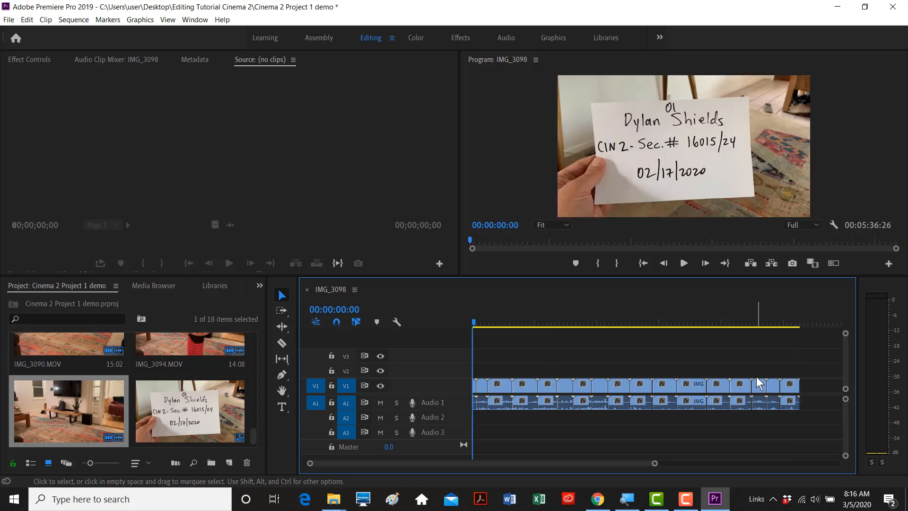
pyautogui.press('Down')
pyautogui.press('Down')
pyautogui.press('Down')
pyautogui.press('Down')
pyautogui.press('Down')
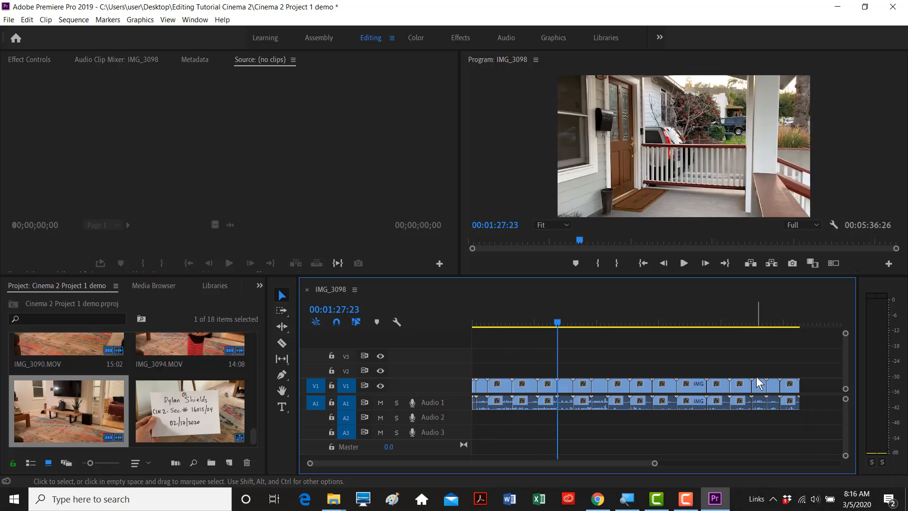
pyautogui.press('Down')
pyautogui.press('Down')
pyautogui.press('Down')
pyautogui.press('Down')
pyautogui.press('Down')
pyautogui.press('Down')
pyautogui.press('Down')
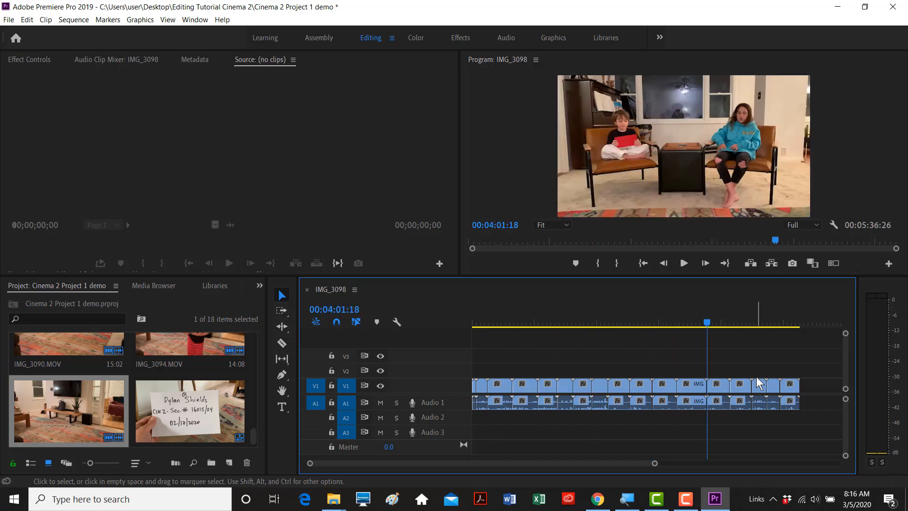
pyautogui.press('Down')
pyautogui.press('Down')
pyautogui.press('Down')
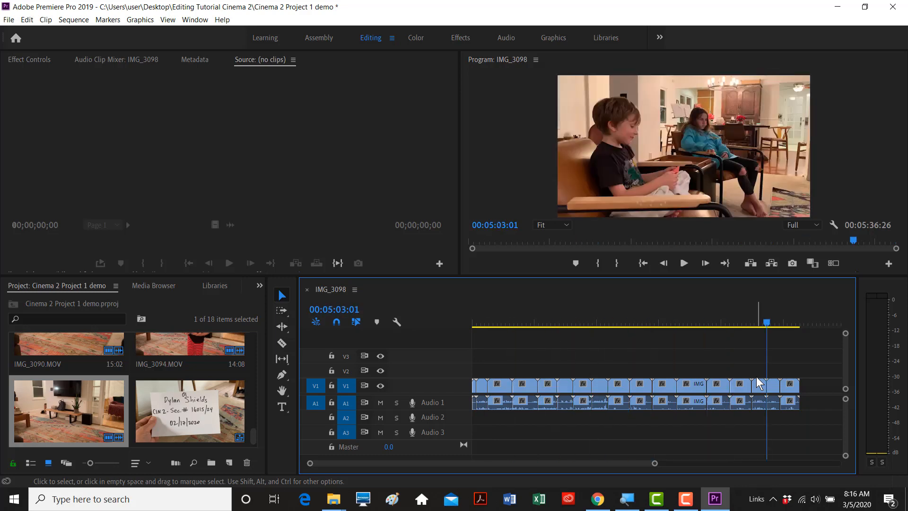
pyautogui.press('Down')
pyautogui.press('Down')
pyautogui.press('Up')
pyautogui.press('Up')
pyautogui.press('Up')
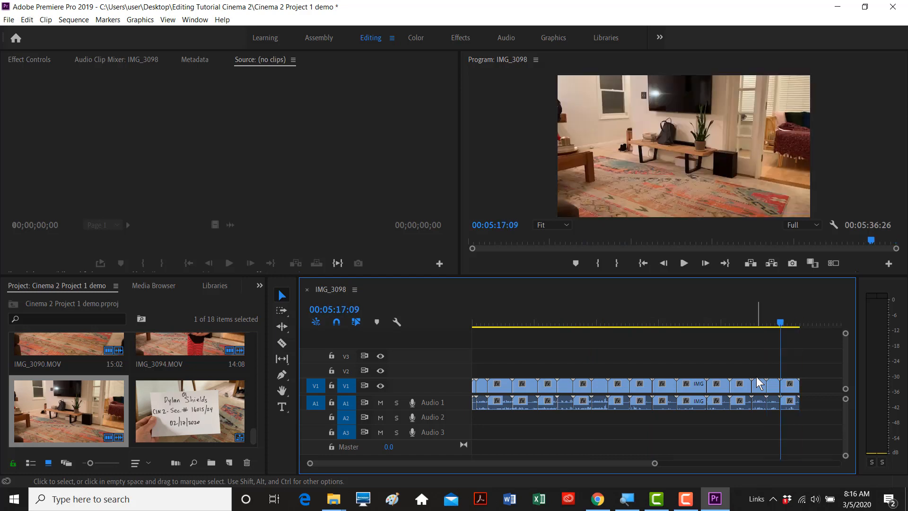
pyautogui.press('Up')
pyautogui.press('Up')
pyautogui.press('Up')
pyautogui.press('Up')
pyautogui.press('Up')
pyautogui.press('Up')
pyautogui.press('Up')
pyautogui.press('Up')
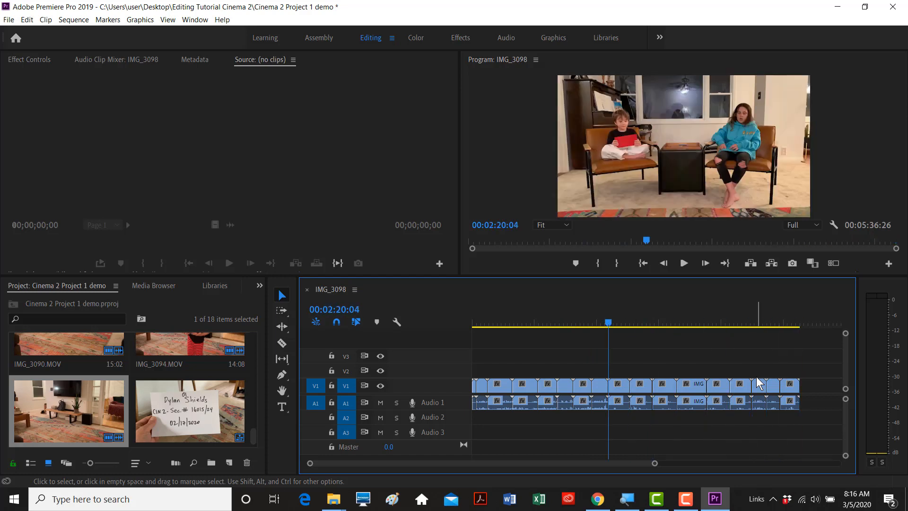
pyautogui.press('Up')
pyautogui.press('Up')
pyautogui.press('Up')
pyautogui.press('Up')
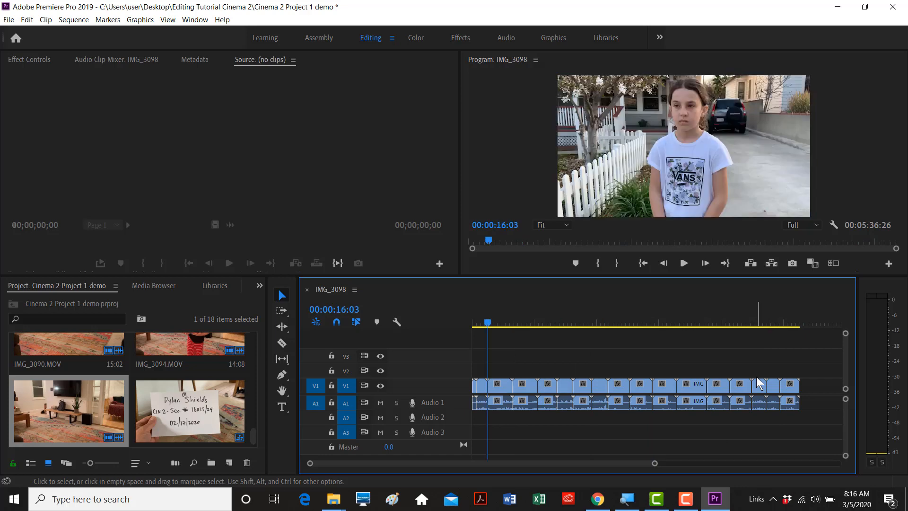
pyautogui.press('Down')
pyautogui.press('Down')
pyautogui.press('Down')
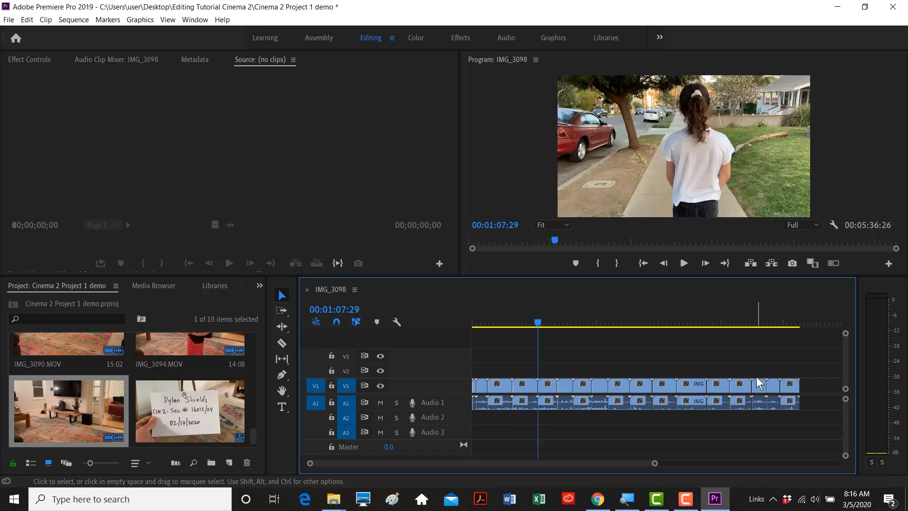
pyautogui.press('End')
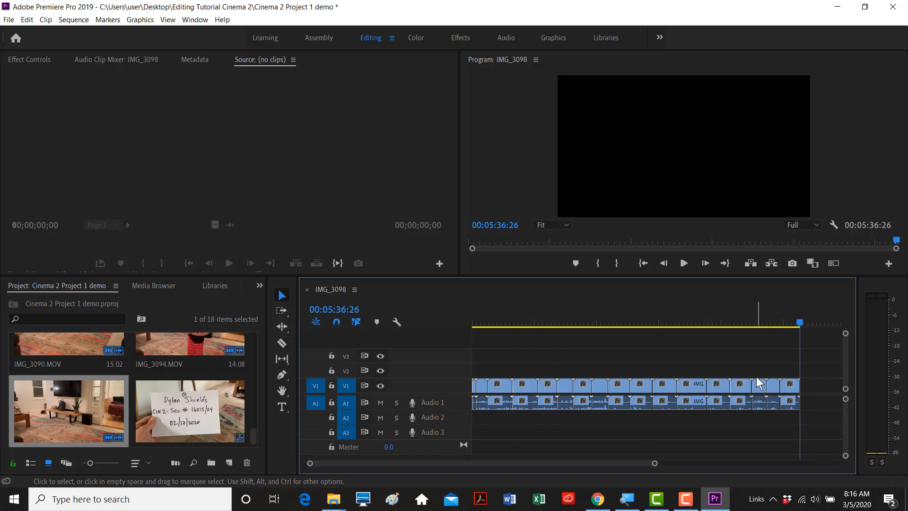
pyautogui.press('Home')
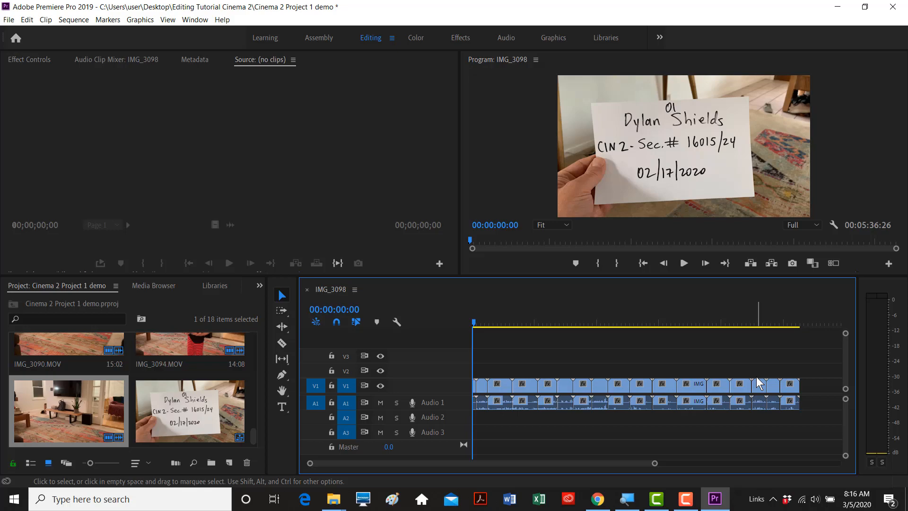
pyautogui.press('End')
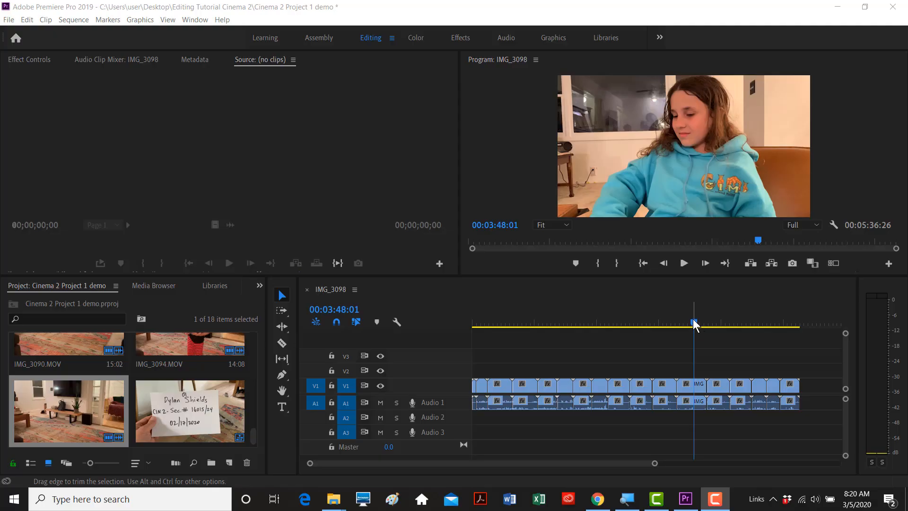
pyautogui.moveTo(694, 321); pyautogui.dragTo(657, 322)
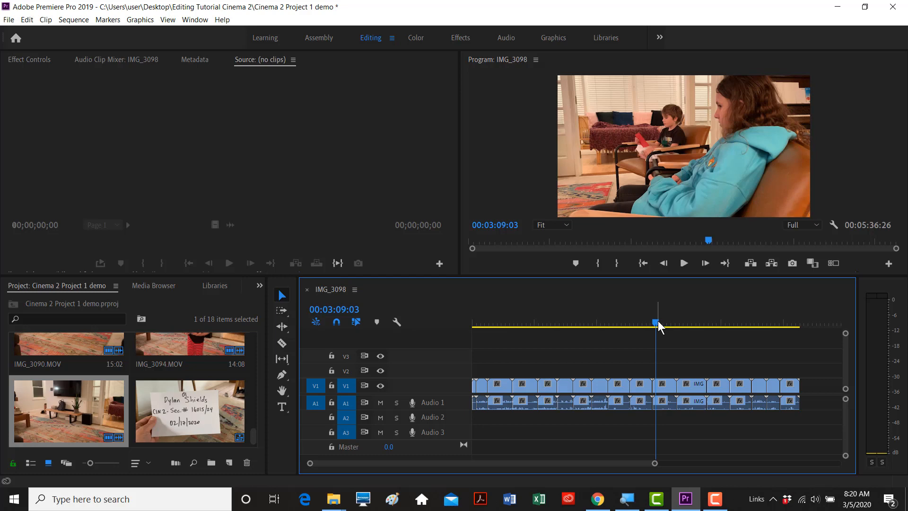
pyautogui.moveTo(658, 321); pyautogui.dragTo(607, 325)
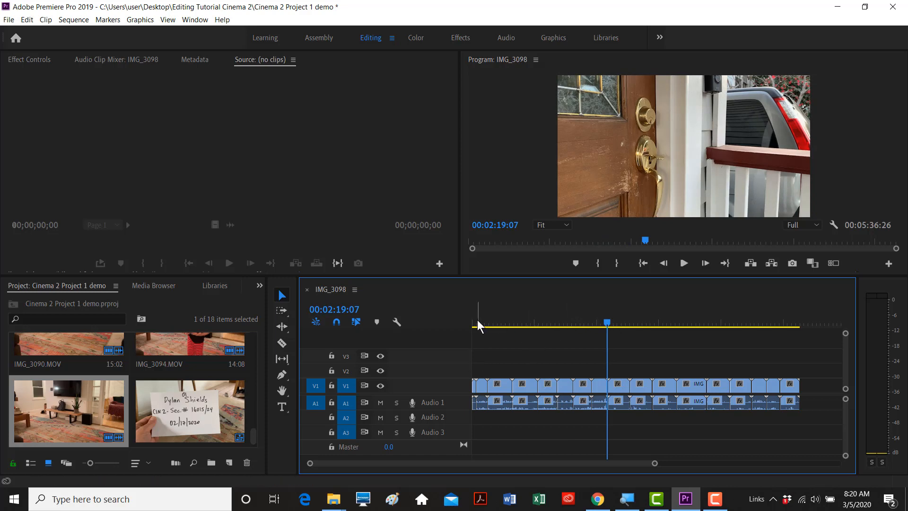
pyautogui.click(85, 393)
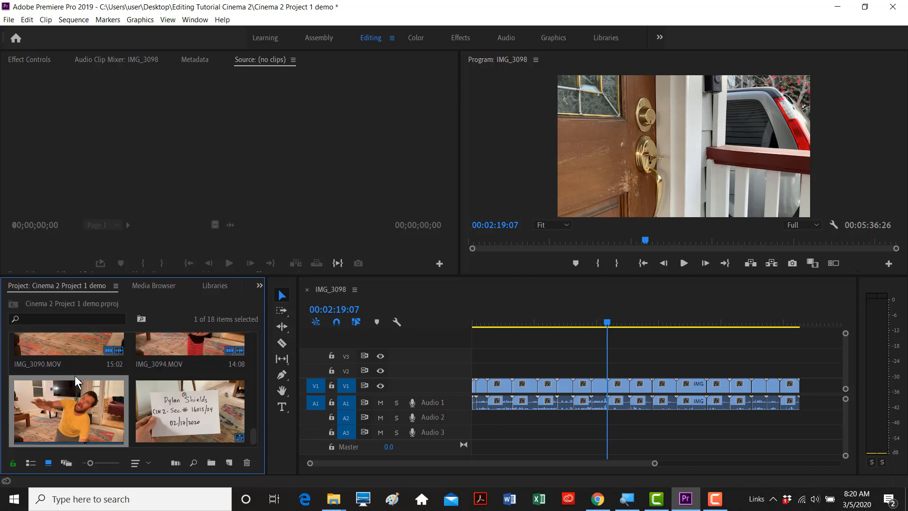
# - Maximize the Project panel and show its items in List View
pyautogui.press('`')
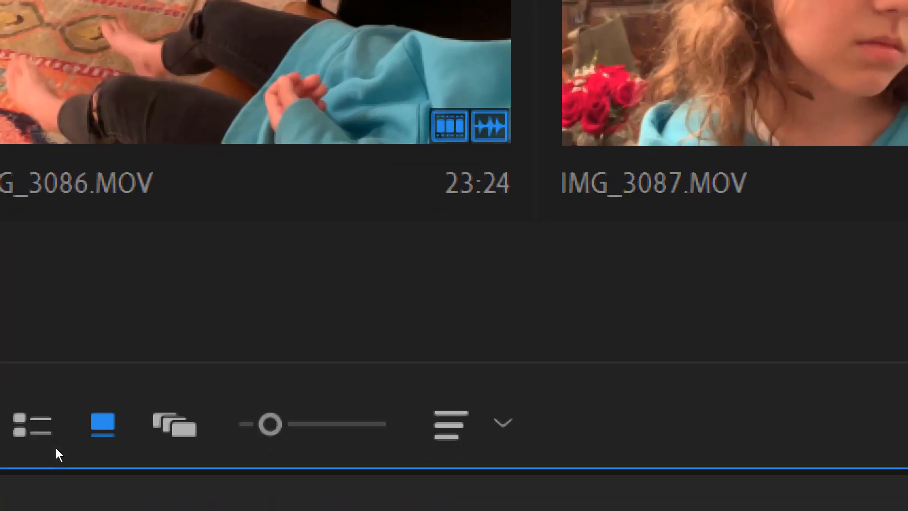
pyautogui.click(31, 461)
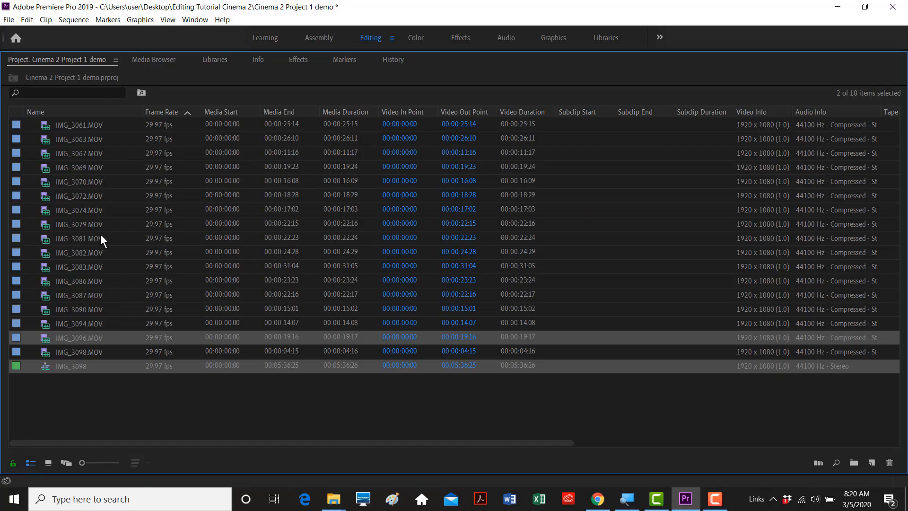
pyautogui.click(83, 387)
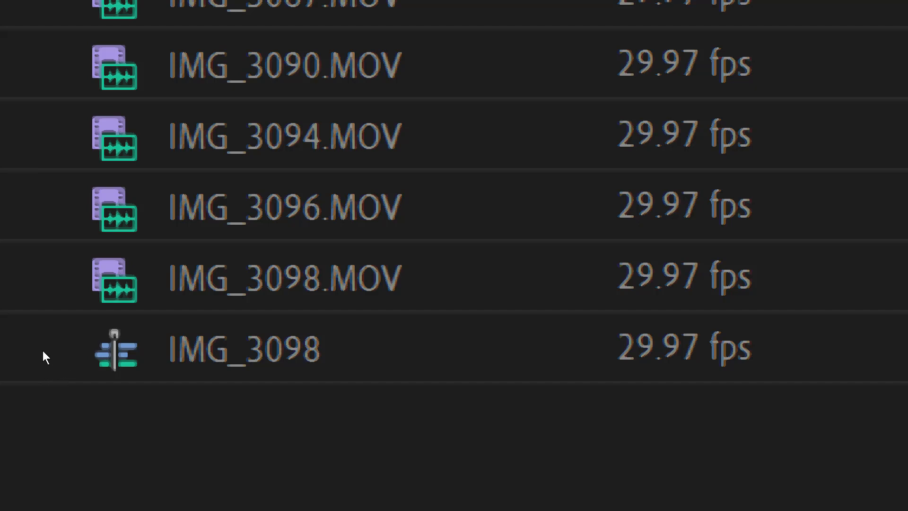
# - Browse the clip list and select the IMG_3098 sequence row
pyautogui.click(42, 350)
pyautogui.click(56, 337)
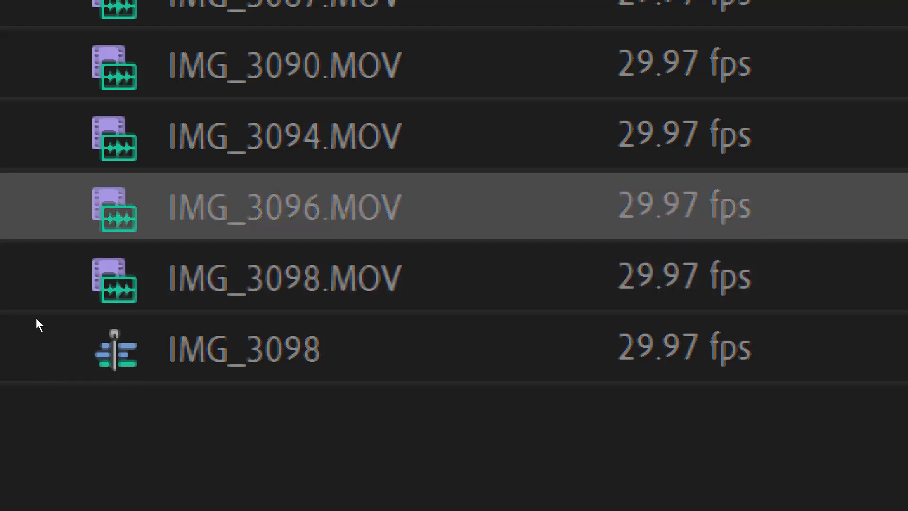
pyautogui.press('Up')
pyautogui.press('Down')
pyautogui.press('Down')
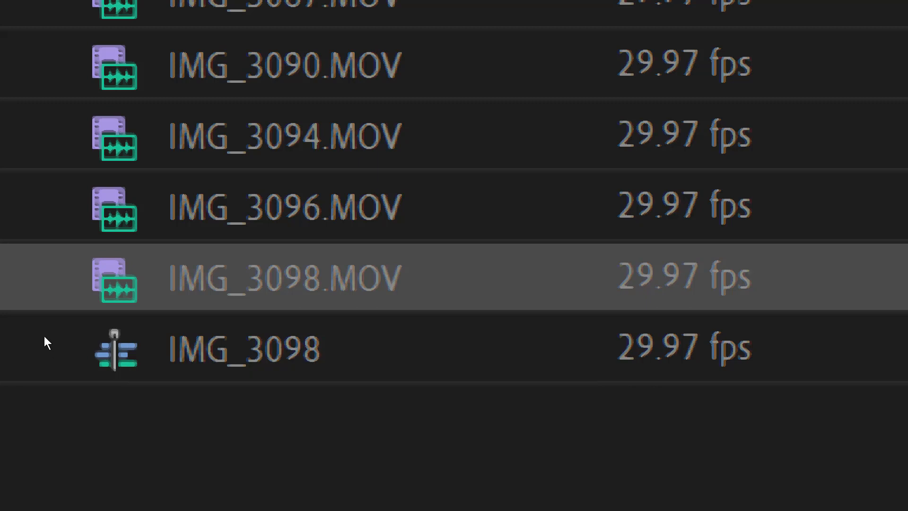
pyautogui.press('Up')
pyautogui.press('Up')
pyautogui.press('Up')
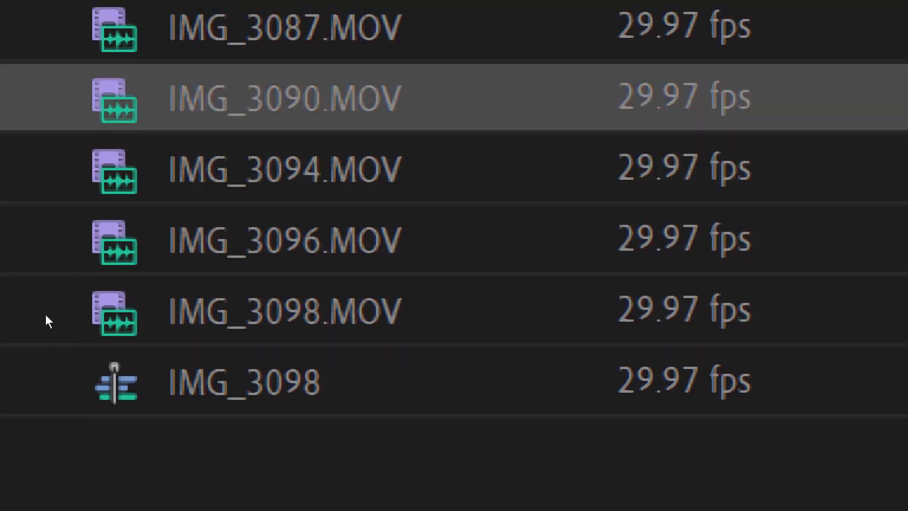
pyautogui.click(47, 367)
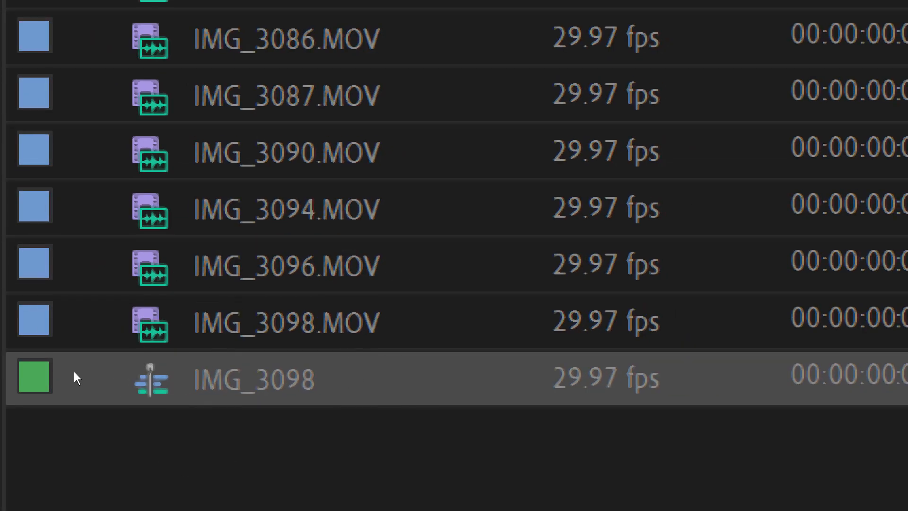
pyautogui.click(68, 379)
pyautogui.click(47, 372)
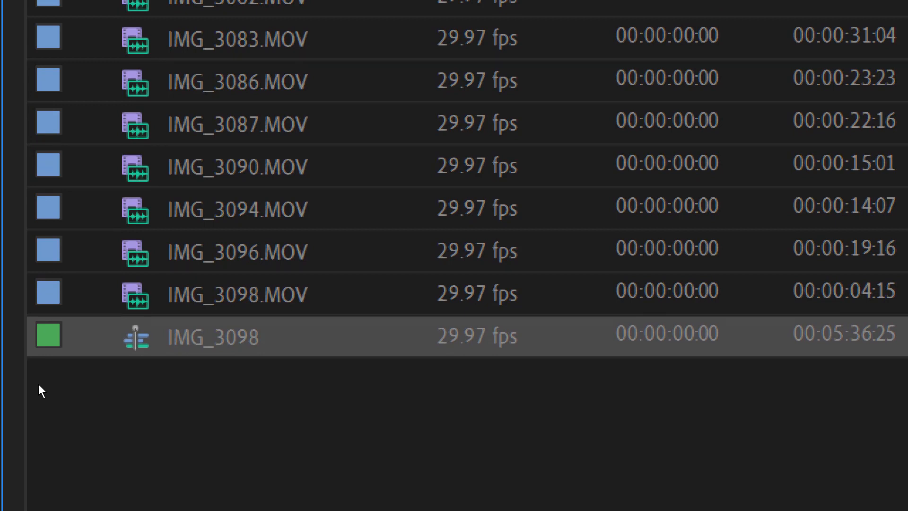
pyautogui.click(64, 375)
pyautogui.click(67, 366)
pyautogui.click(75, 366)
# - Change the IMG_3098 sequence name to 'Raw Dailies' and clear the selection
pyautogui.press('Return')
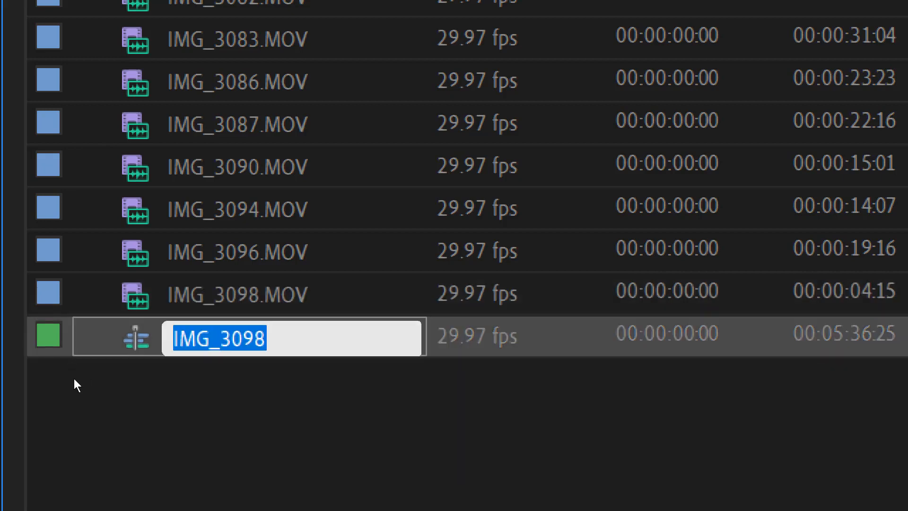
pyautogui.write('Roug')
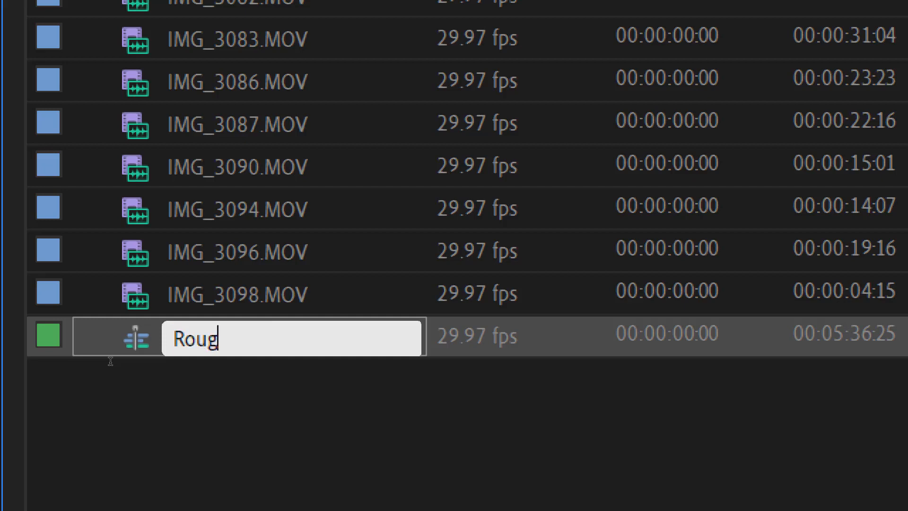
pyautogui.write('h Assembly')
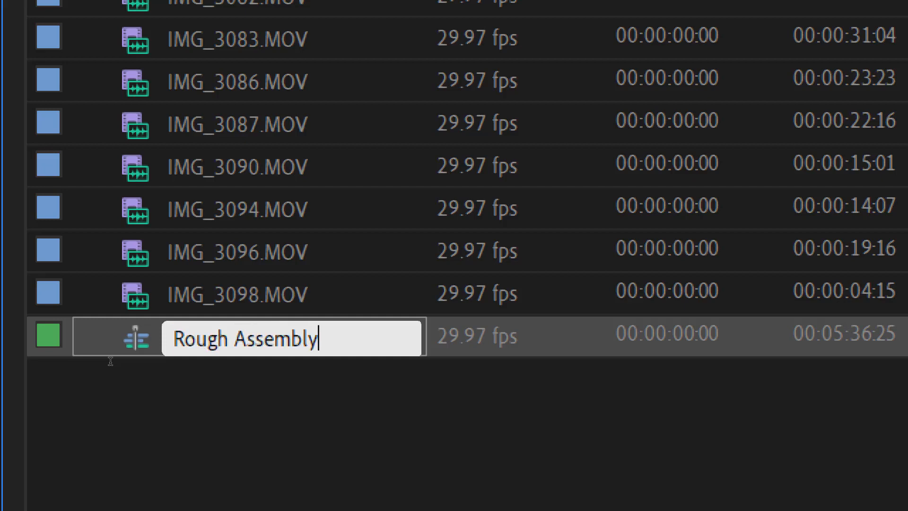
pyautogui.press('BackSpace')
pyautogui.press('BackSpace')
pyautogui.press('BackSpace')
pyautogui.press('BackSpace')
pyautogui.press('BackSpace')
pyautogui.press('BackSpace')
pyautogui.press('BackSpace')
pyautogui.press('BackSpace')
pyautogui.press('BackSpace')
pyautogui.press('BackSpace')
pyautogui.press('BackSpace')
pyautogui.press('BackSpace')
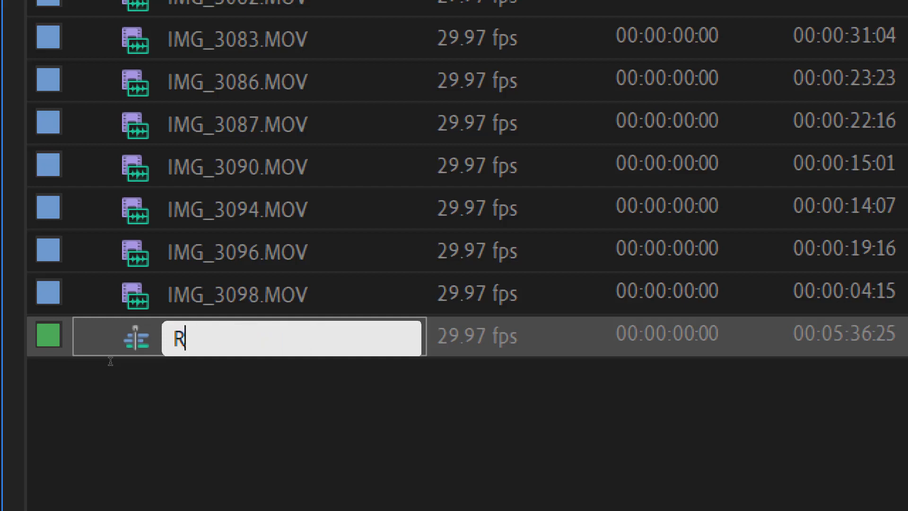
pyautogui.write('aw Dailies')
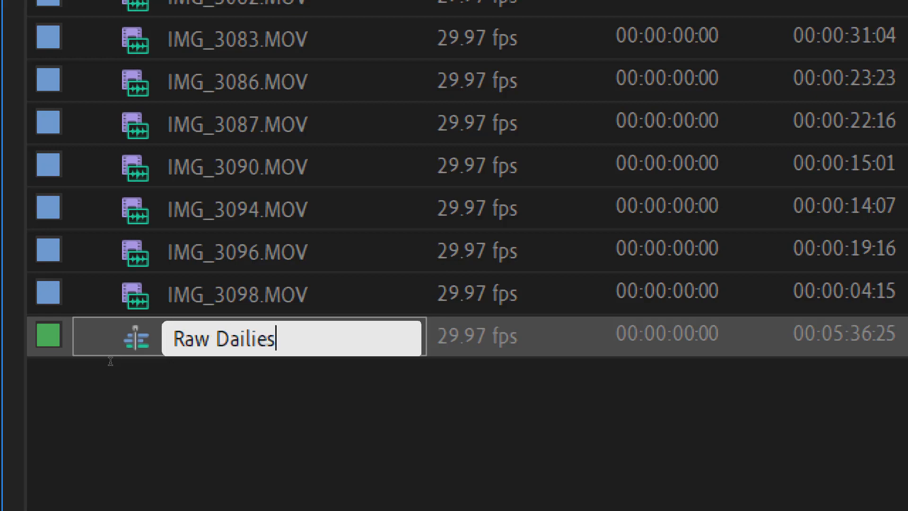
pyautogui.press('Return')
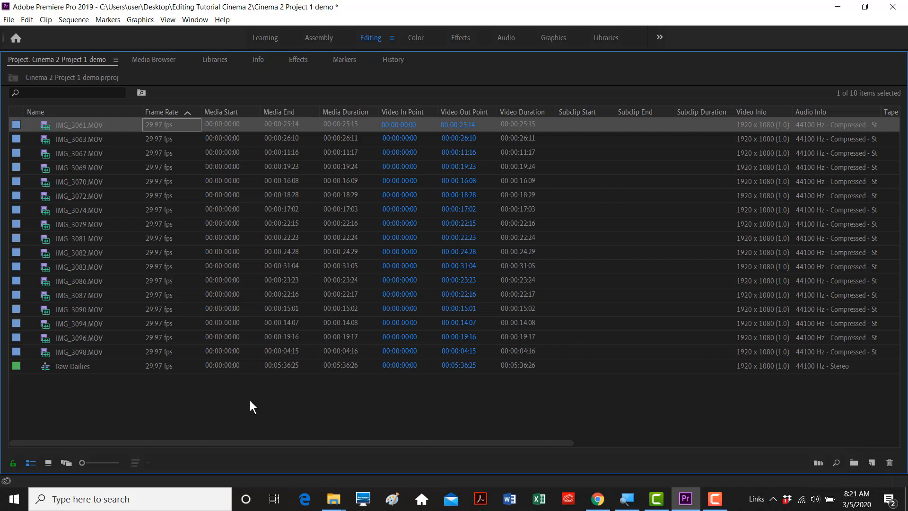
pyautogui.click(99, 396)
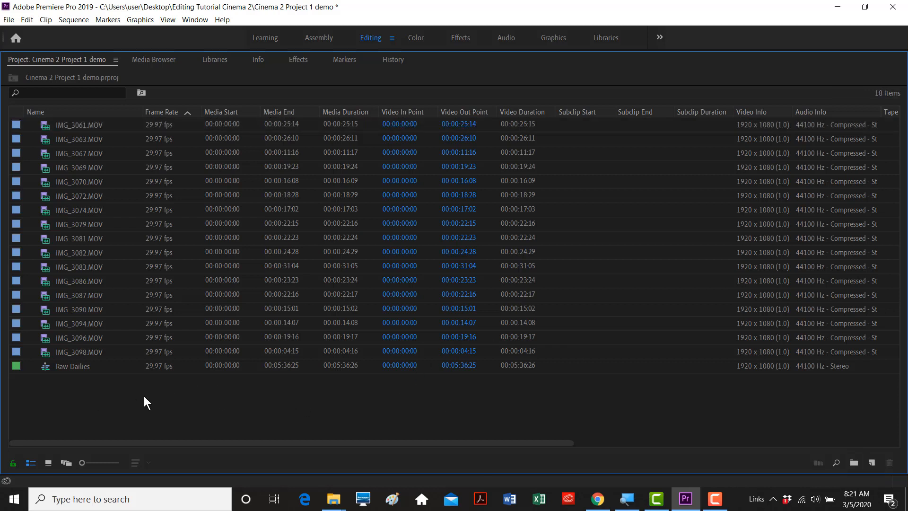
# - Create three new bins in the Project panel
pyautogui.rightClick(78, 393)
pyautogui.click(120, 231)
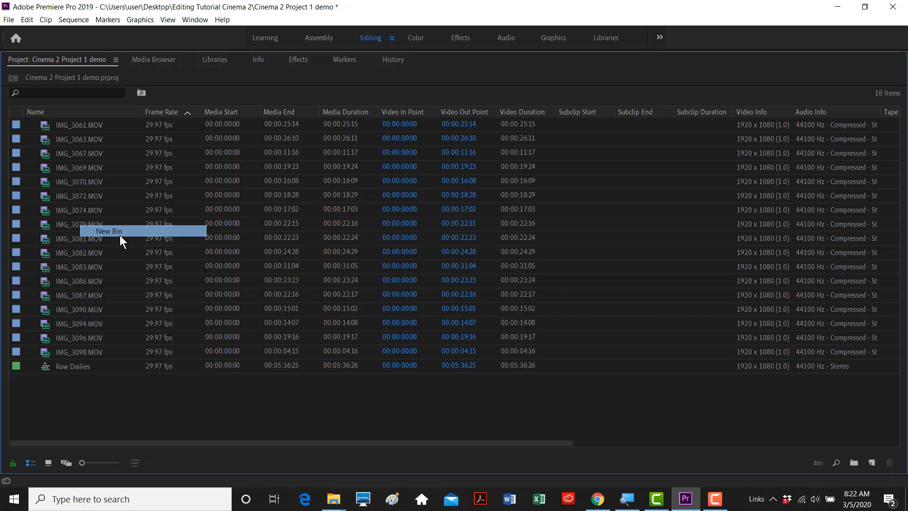
pyautogui.click(88, 396)
pyautogui.rightClick(88, 397)
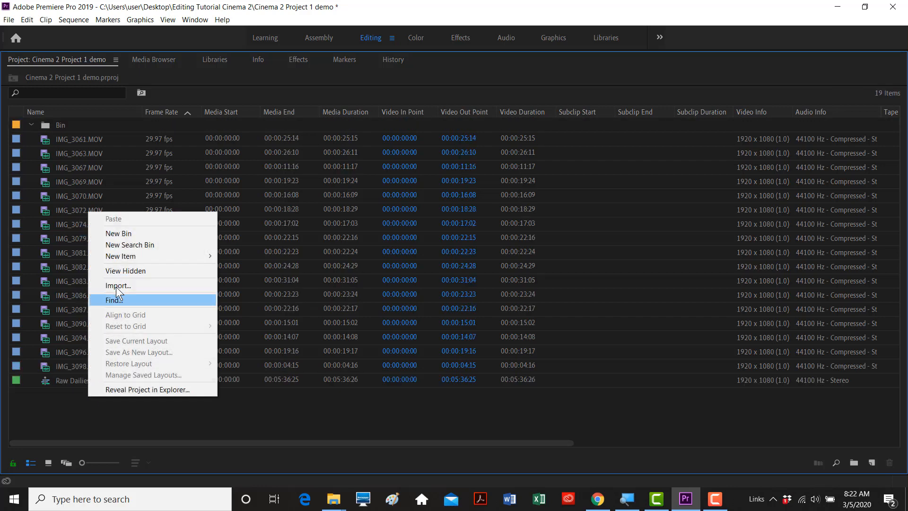
pyautogui.click(127, 230)
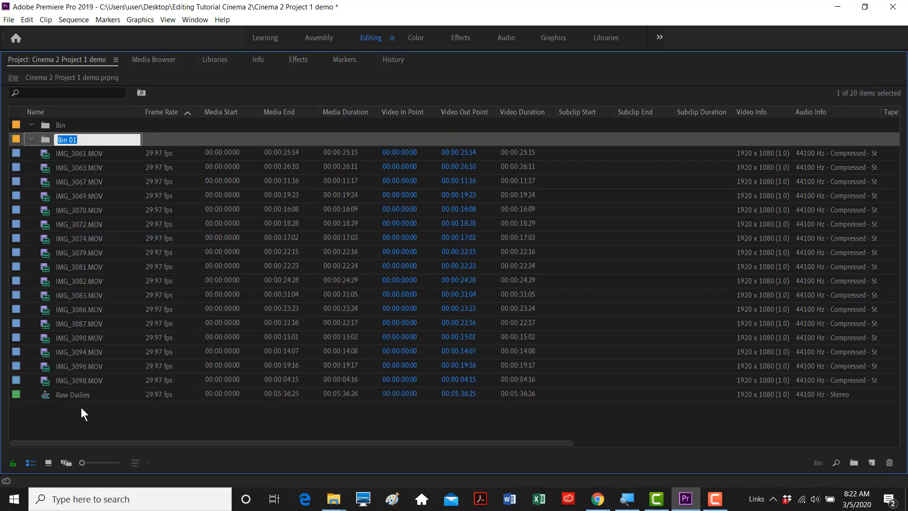
pyautogui.click(81, 408)
pyautogui.rightClick(81, 409)
pyautogui.click(118, 247)
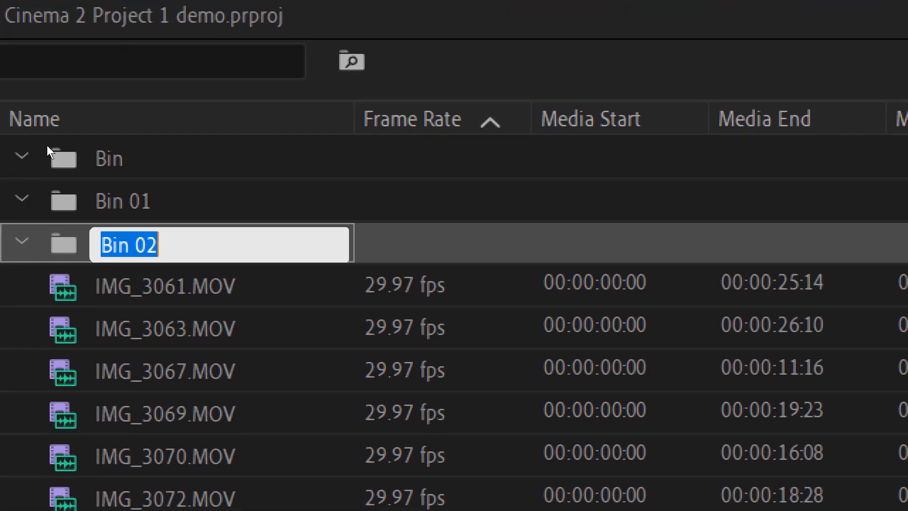
pyautogui.press('Return')
# - Rename the three bins Shots, Sequences and Music
pyautogui.press('Up')
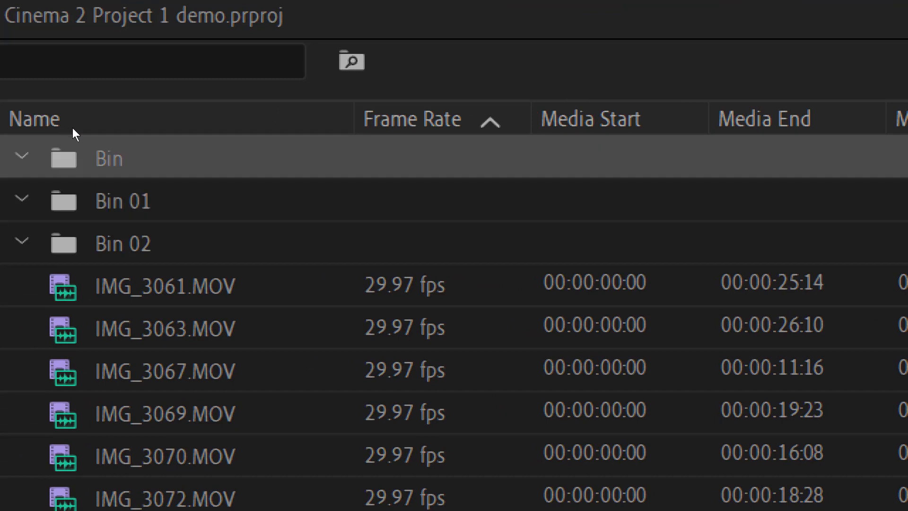
pyautogui.press('Return')
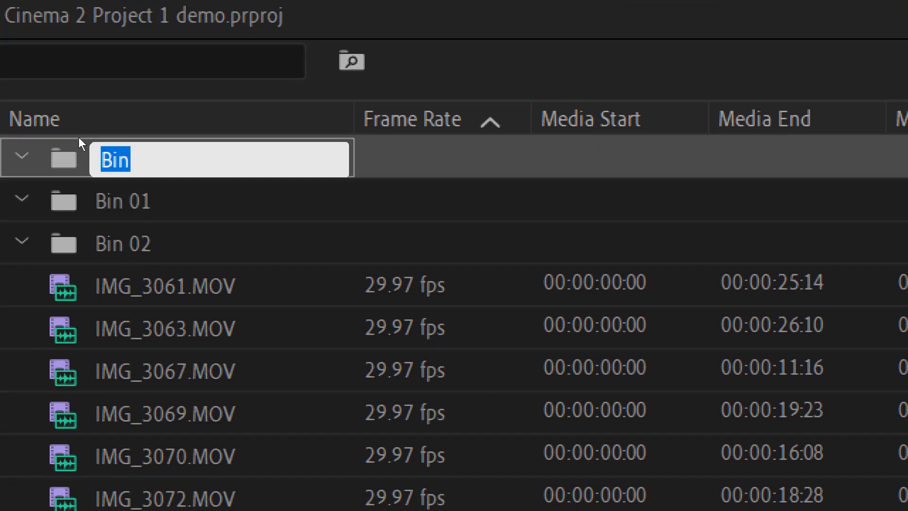
pyautogui.write('S')
pyautogui.press('BackSpace')
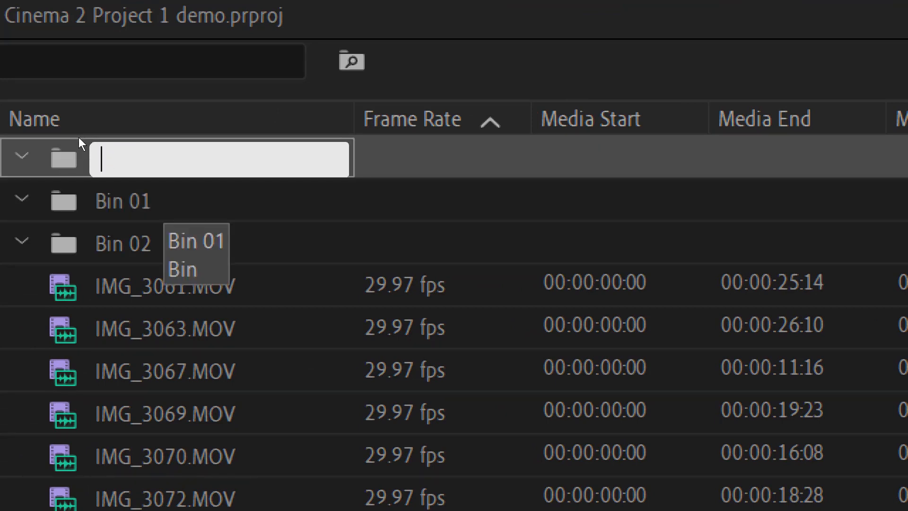
pyautogui.write('Shots')
pyautogui.press('Tab')
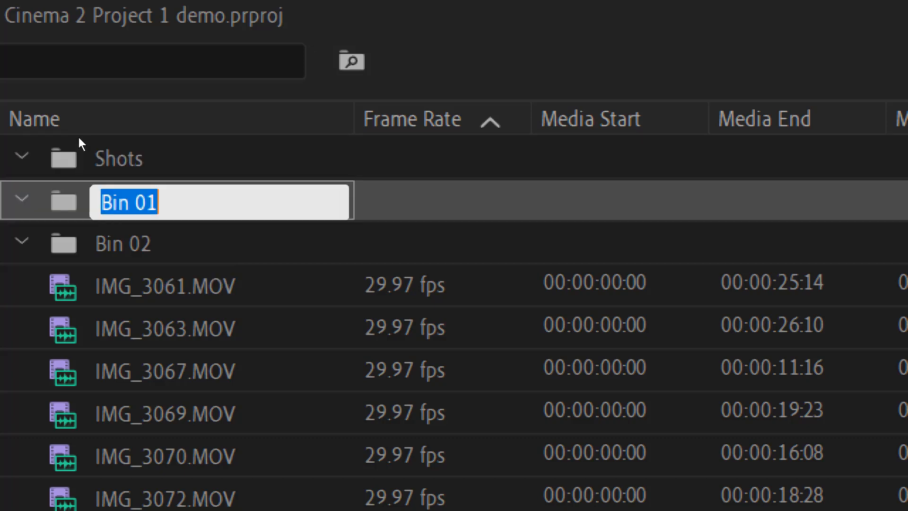
pyautogui.write('Sequences')
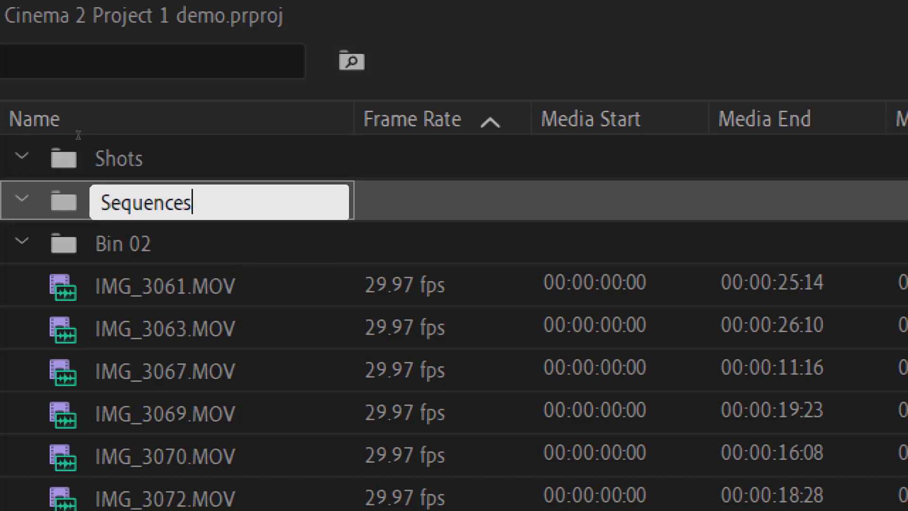
pyautogui.press('Tab')
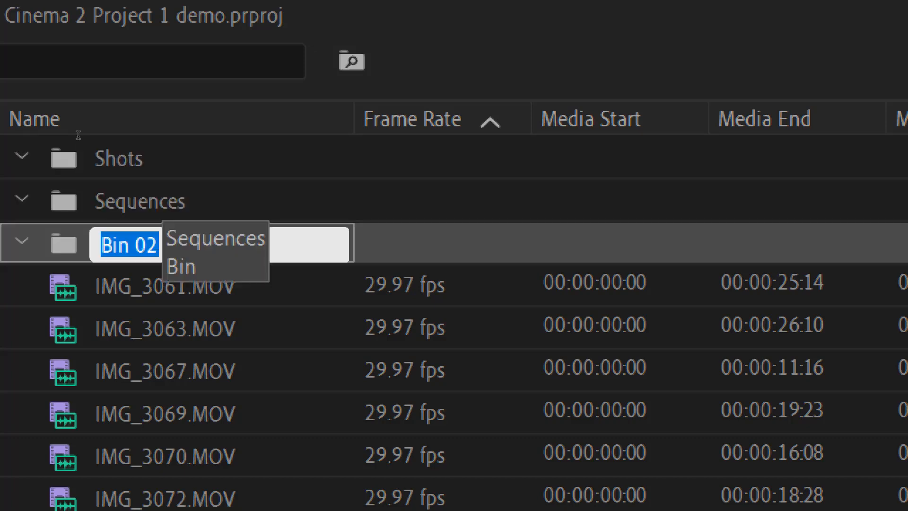
pyautogui.write('Music')
pyautogui.press('Tab')
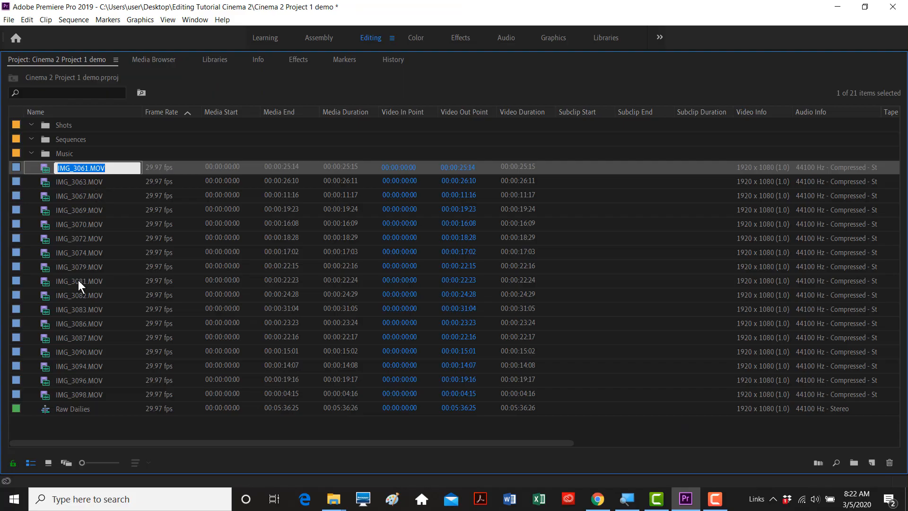
# - Add a fourth bin named Titles and select the first clip IMG_3061.MOV
pyautogui.rightClick(100, 422)
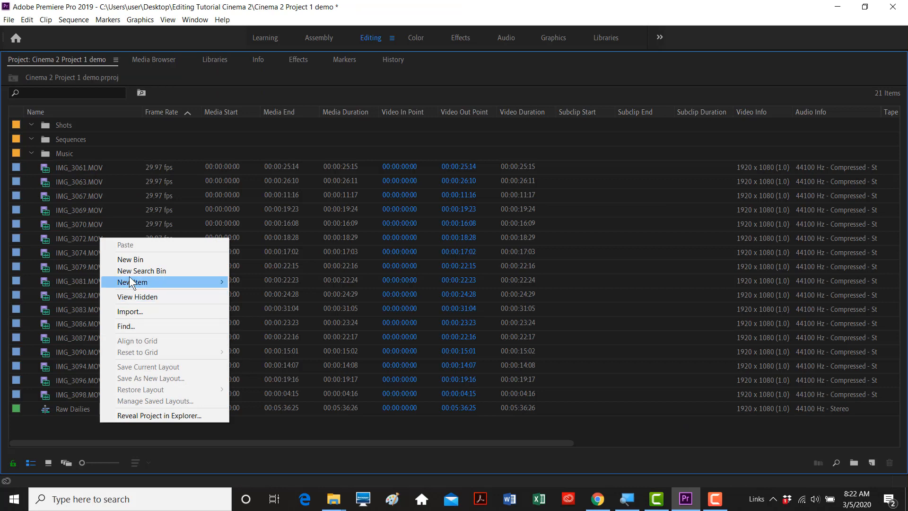
pyautogui.click(131, 264)
pyautogui.write('Titles')
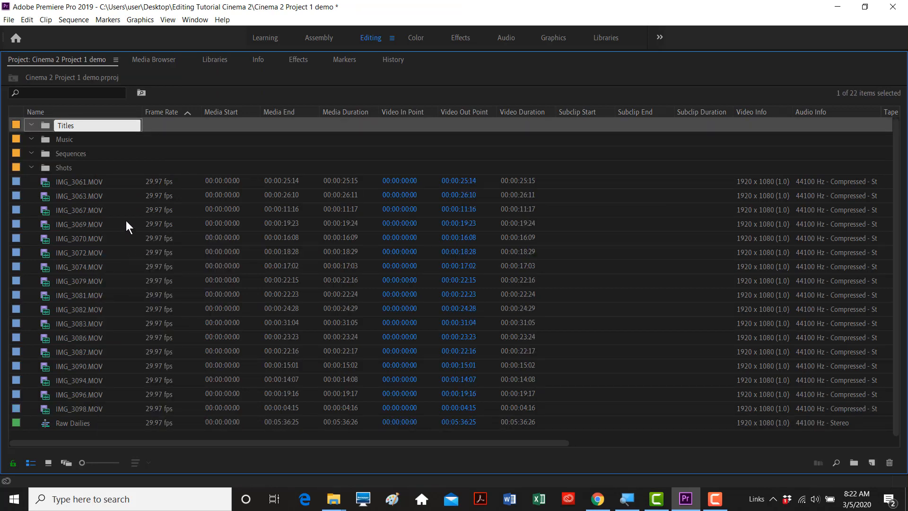
pyautogui.press('Tab')
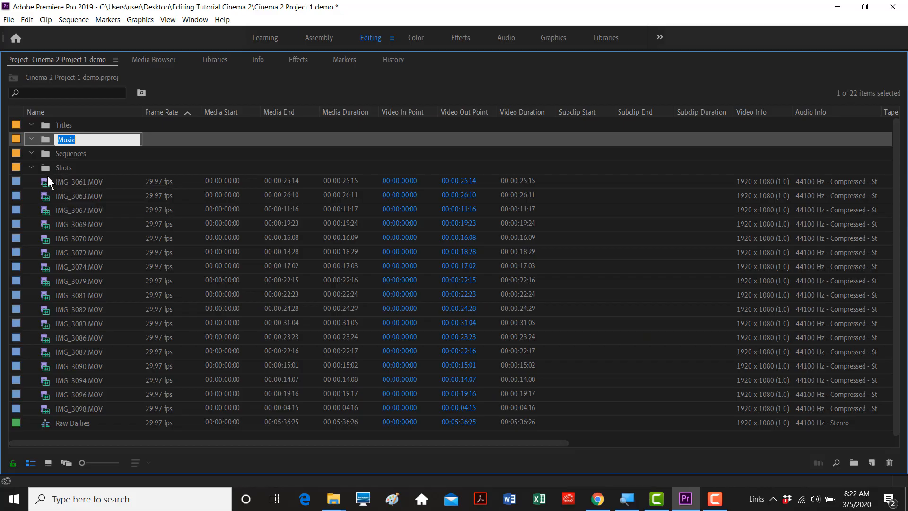
pyautogui.click(47, 181)
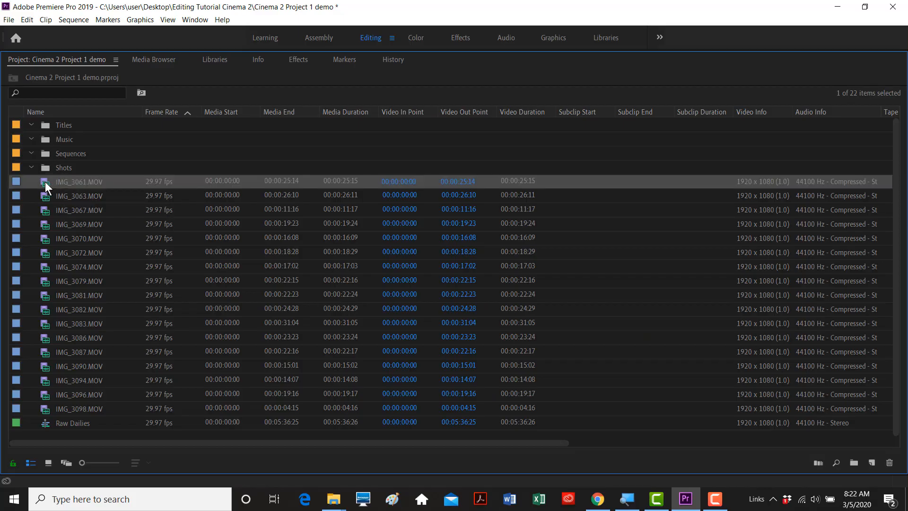
# - Move clips IMG_3061 through IMG_3098 into the Shots bin and collapse it
pyautogui.keyDown('shift'); pyautogui.click(47, 408); pyautogui.keyUp('shift')
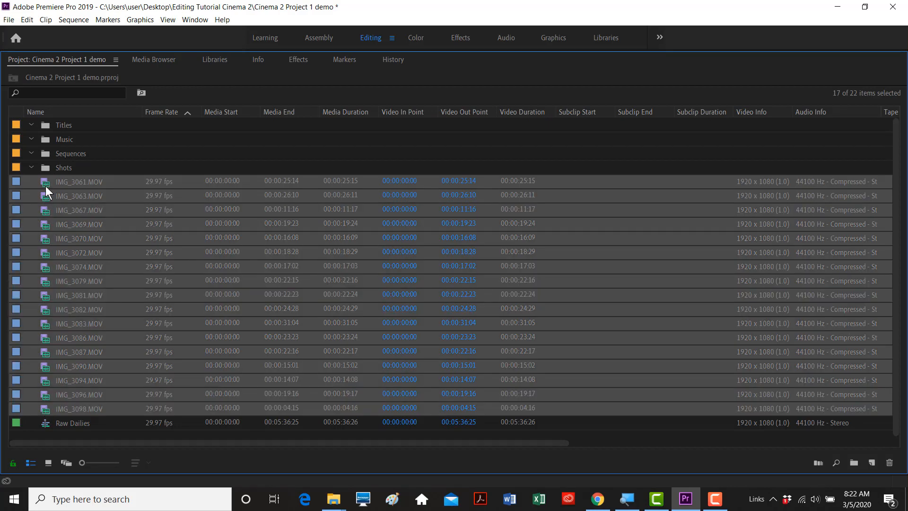
pyautogui.moveTo(45, 185); pyautogui.dragTo(48, 171)
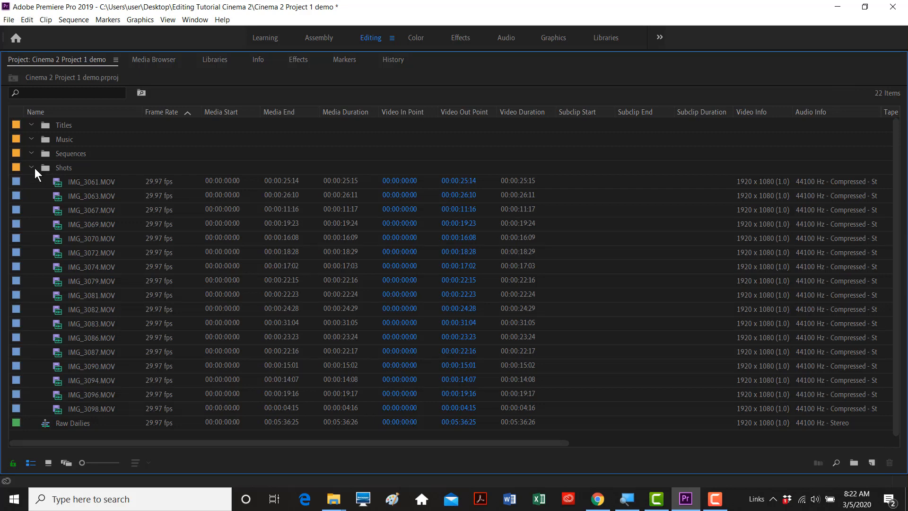
pyautogui.click(32, 167)
pyautogui.click(31, 165)
pyautogui.click(31, 167)
# - Move the Raw Dailies sequence into the Sequences bin and collapse both bins
pyautogui.moveTo(47, 183); pyautogui.dragTo(40, 154)
pyautogui.click(32, 152)
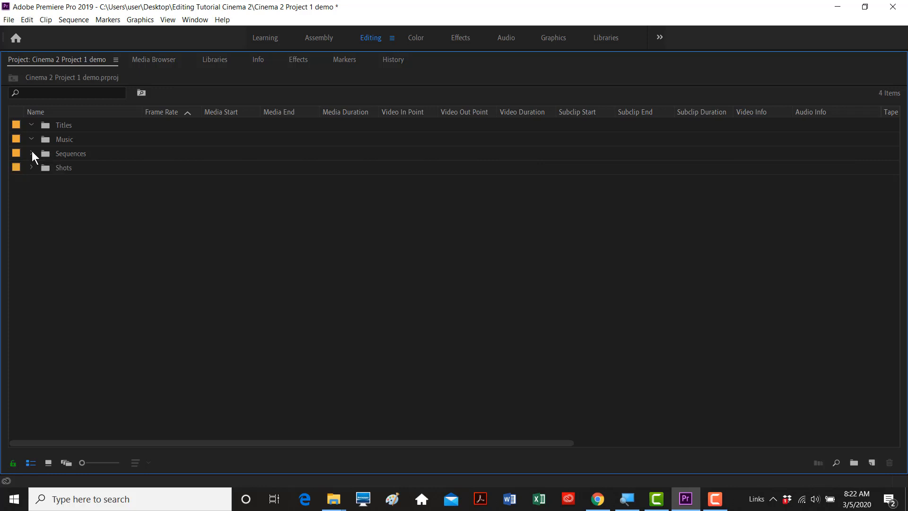
pyautogui.click(32, 152)
pyautogui.click(32, 152)
pyautogui.click(30, 167)
pyautogui.click(31, 167)
pyautogui.click(30, 153)
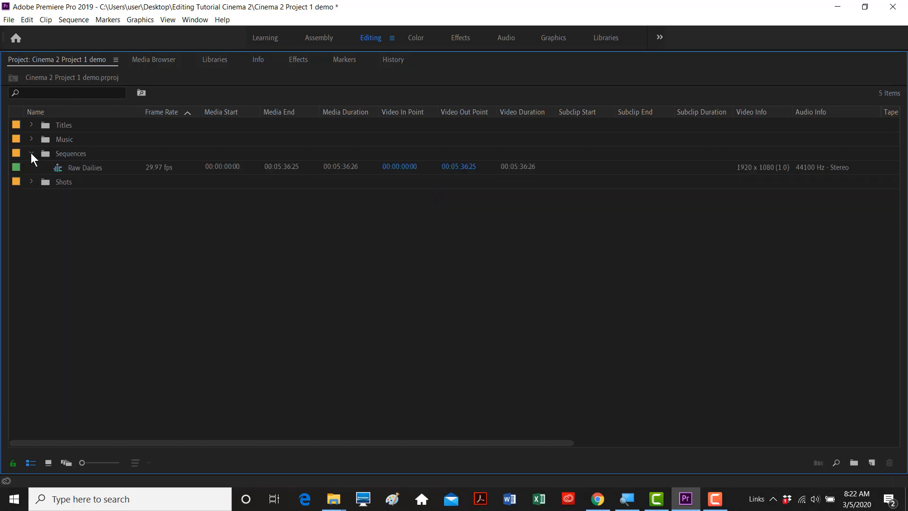
pyautogui.click(30, 153)
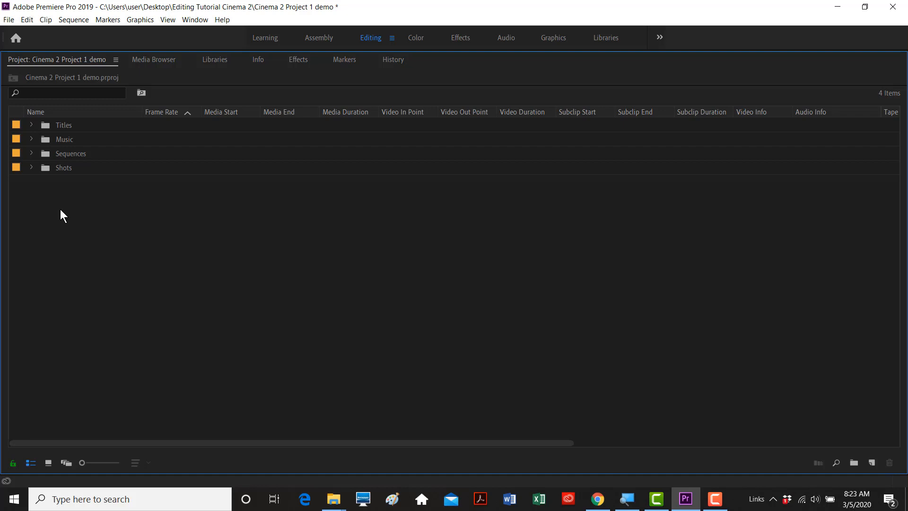
# - Restore the Editing layout and scrub the playhead forward through Raw Dailies
pyautogui.press('`')
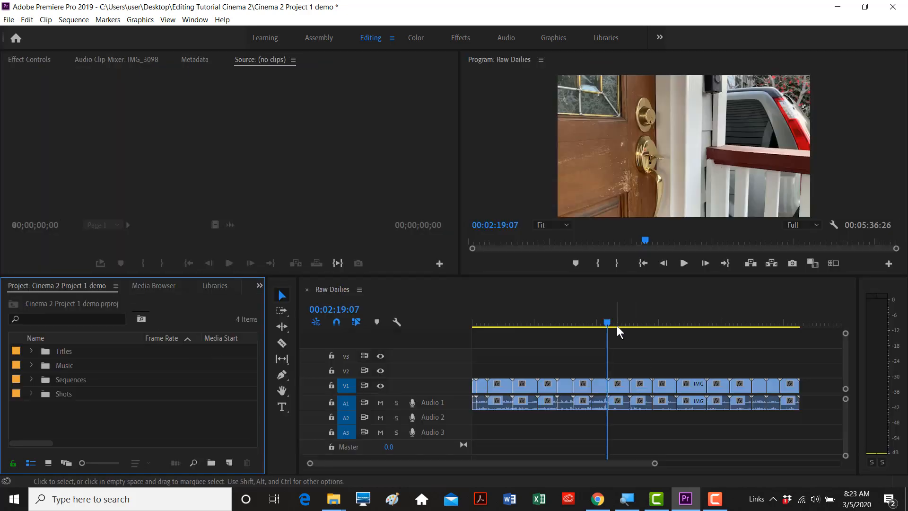
pyautogui.moveTo(607, 322); pyautogui.dragTo(706, 322)
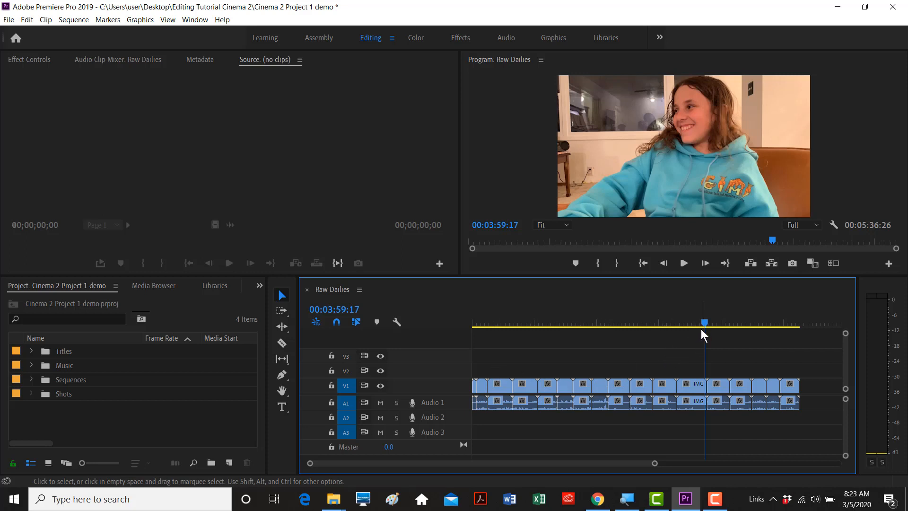
# - Open the Sequences bin in its own maximized panel showing Raw Dailies
pyautogui.click(150, 411)
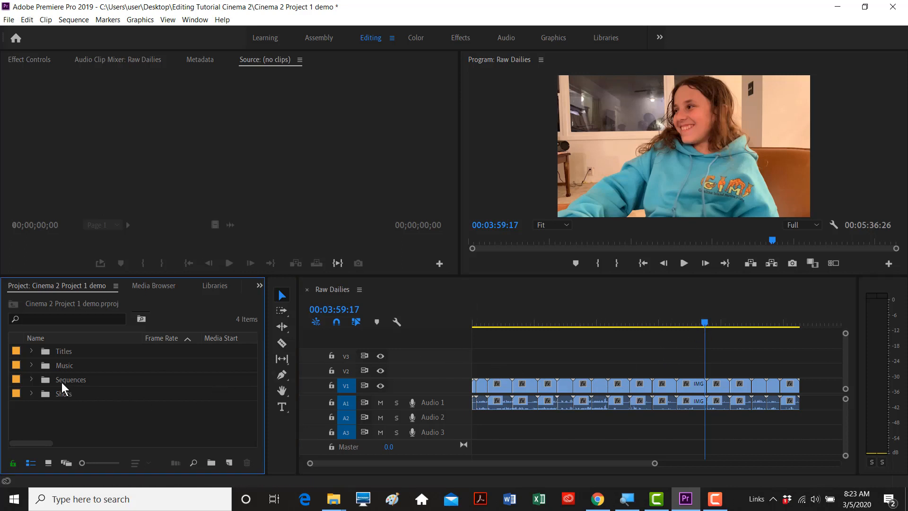
pyautogui.click(32, 379)
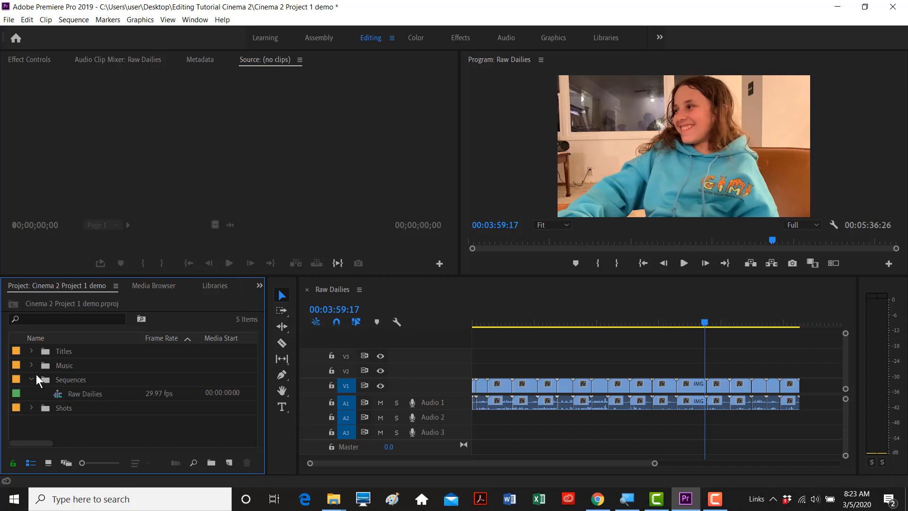
pyautogui.doubleClick(43, 377)
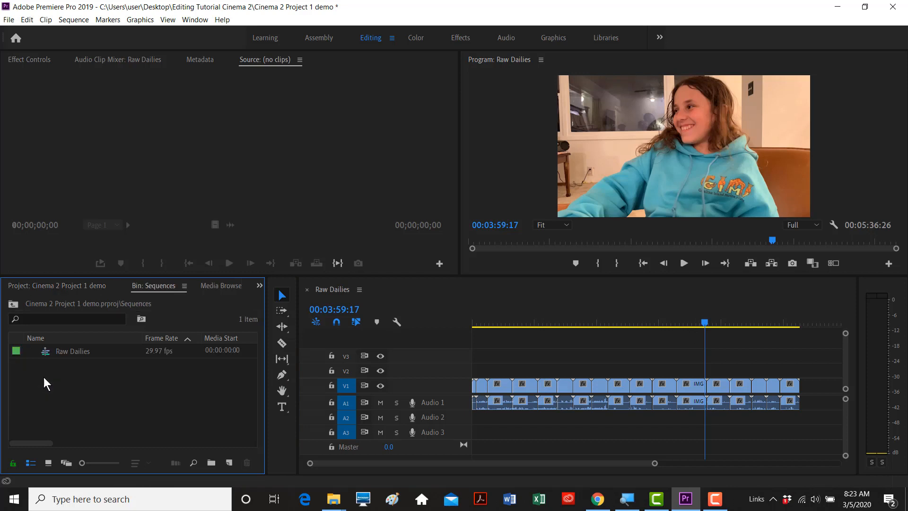
pyautogui.press('`')
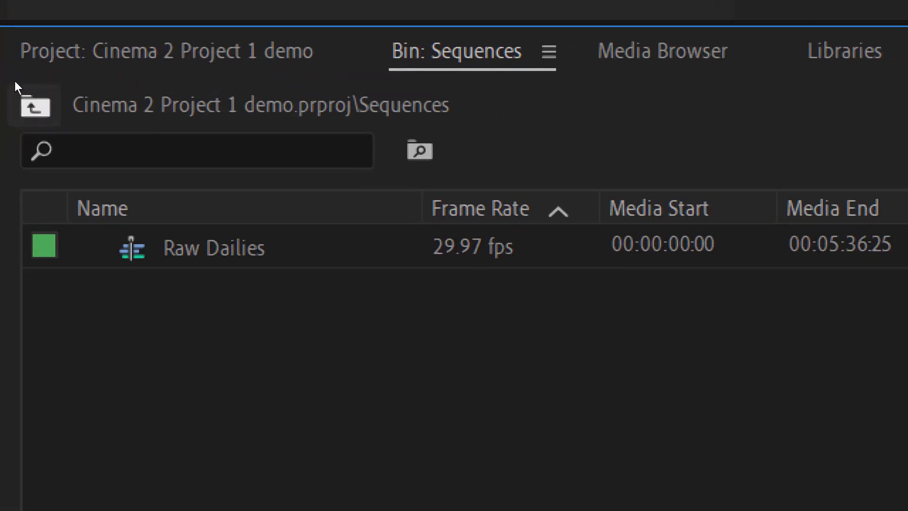
pyautogui.click(15, 81)
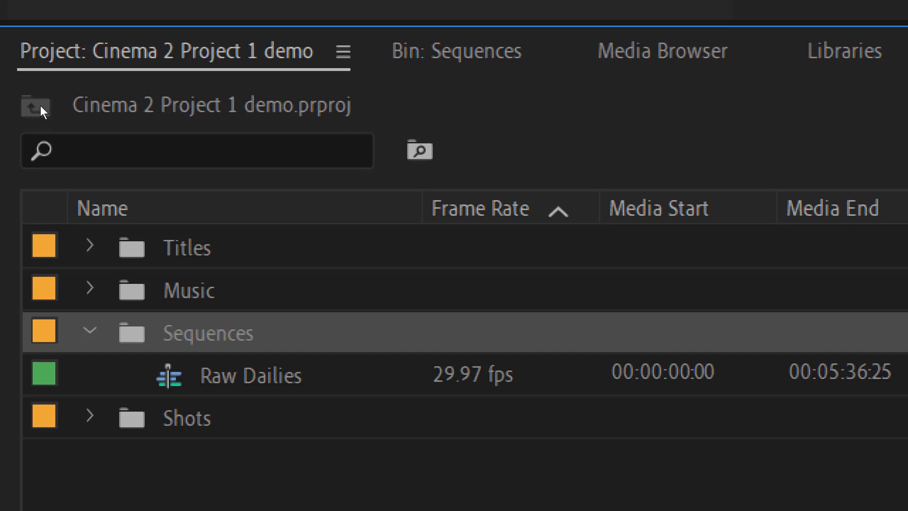
pyautogui.click(151, 57)
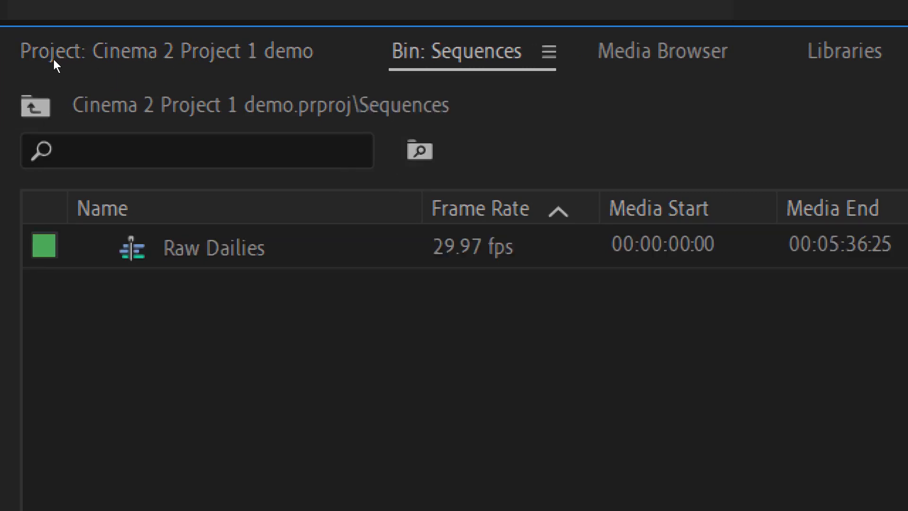
pyautogui.click(53, 59)
pyautogui.click(152, 59)
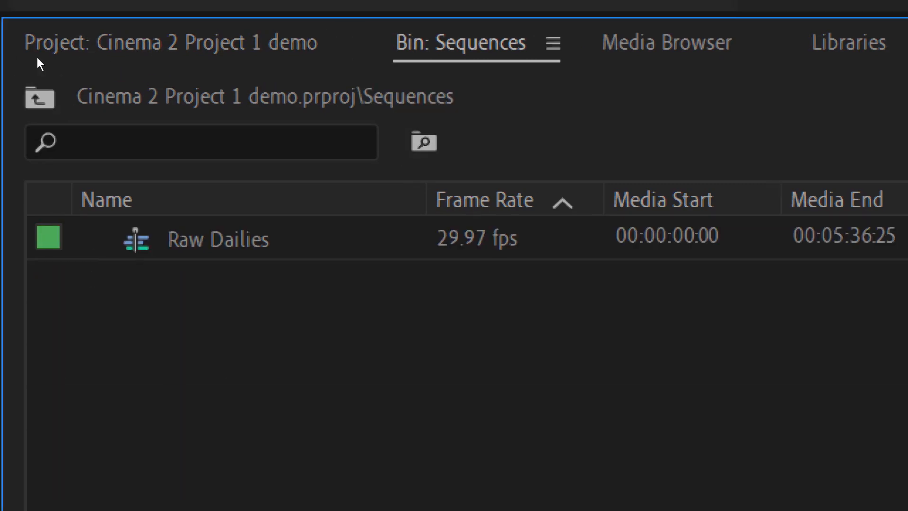
pyautogui.click(38, 58)
# - Open the Music bin in its own panel, close it, and select Raw Dailies
pyautogui.doubleClick(45, 139)
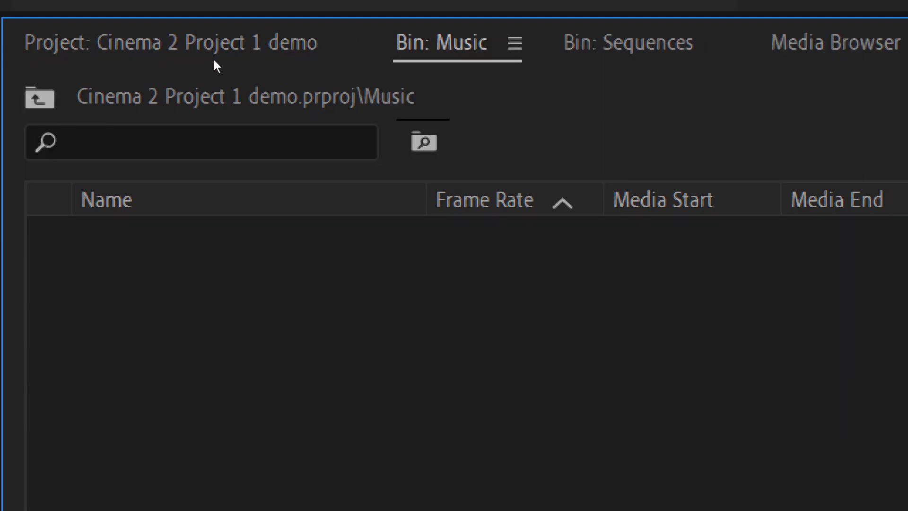
pyautogui.scroll(1, 76, 58)
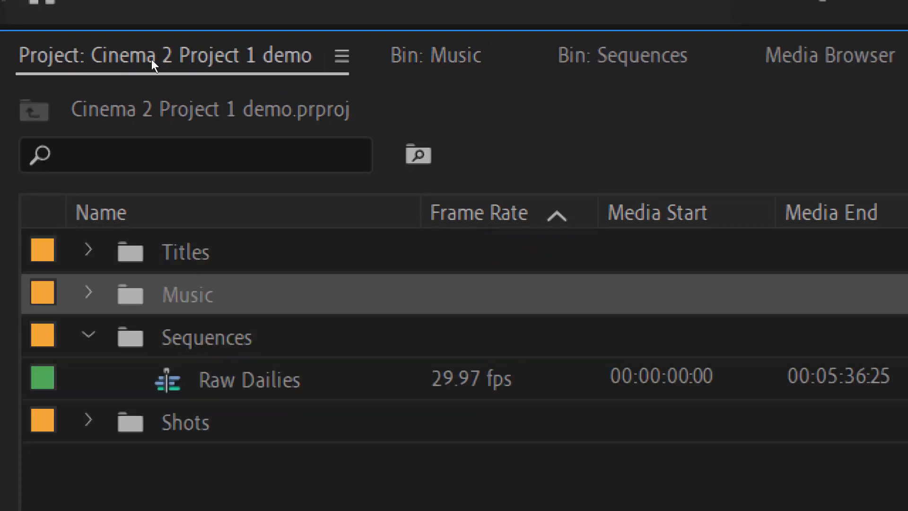
pyautogui.scroll(-2, 180, 59)
pyautogui.scroll(1, 156, 60)
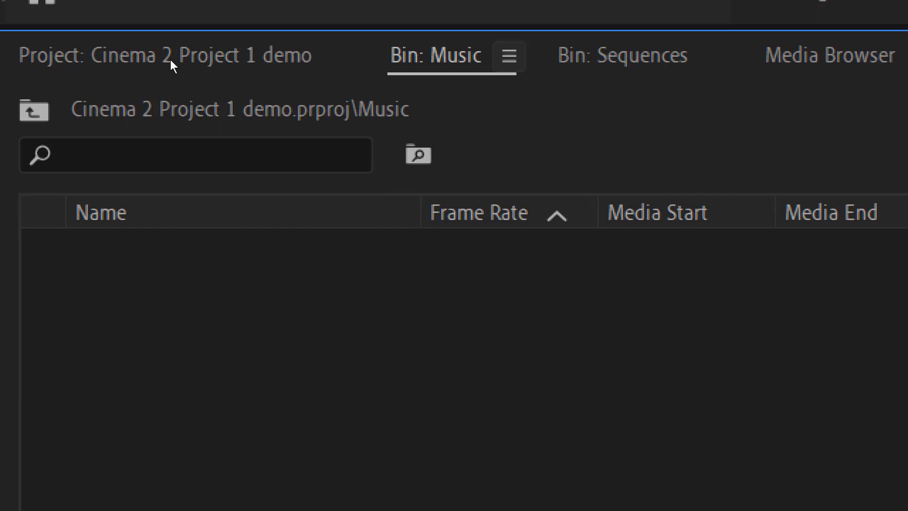
pyautogui.click(509, 56)
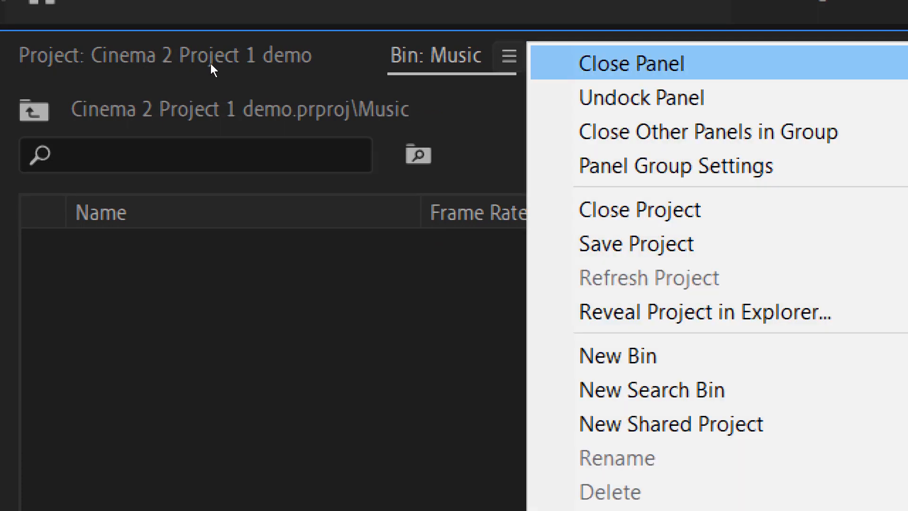
pyautogui.click(627, 64)
pyautogui.click(59, 61)
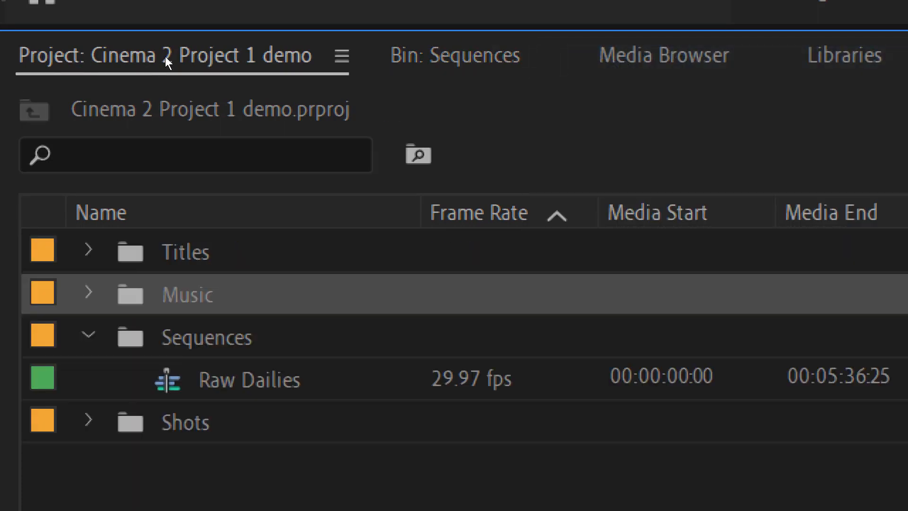
pyautogui.scroll(-1, 166, 56)
pyautogui.scroll(1, 84, 56)
pyautogui.scroll(-1, 150, 58)
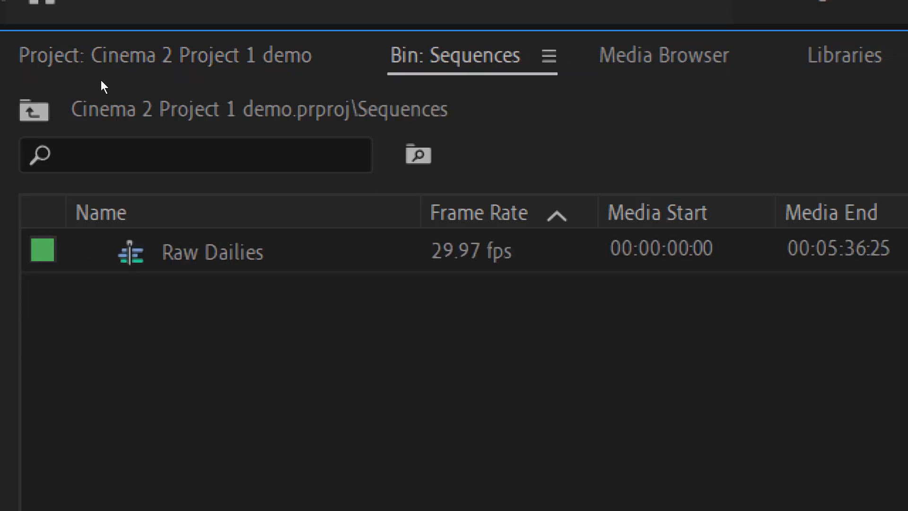
pyautogui.click(57, 123)
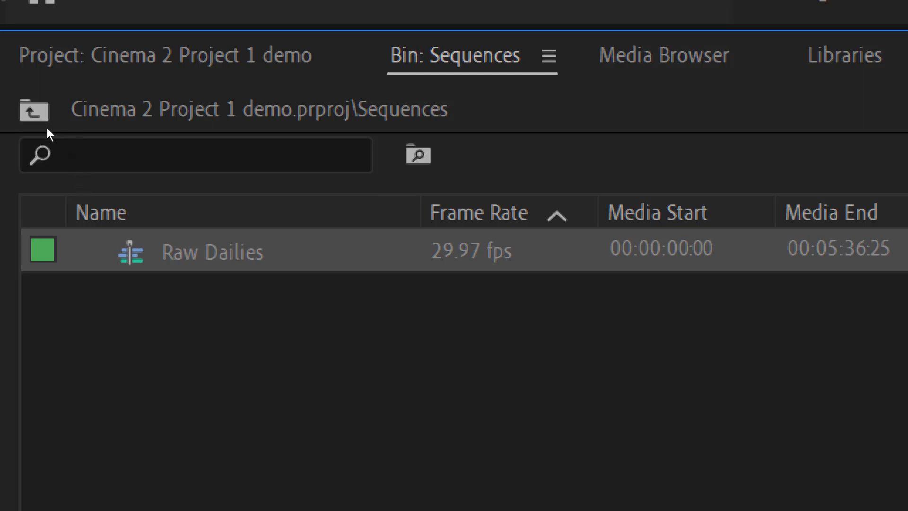
# - Duplicate the Raw Dailies sequence and name the copy 'Edited Version'
pyautogui.click(98, 141)
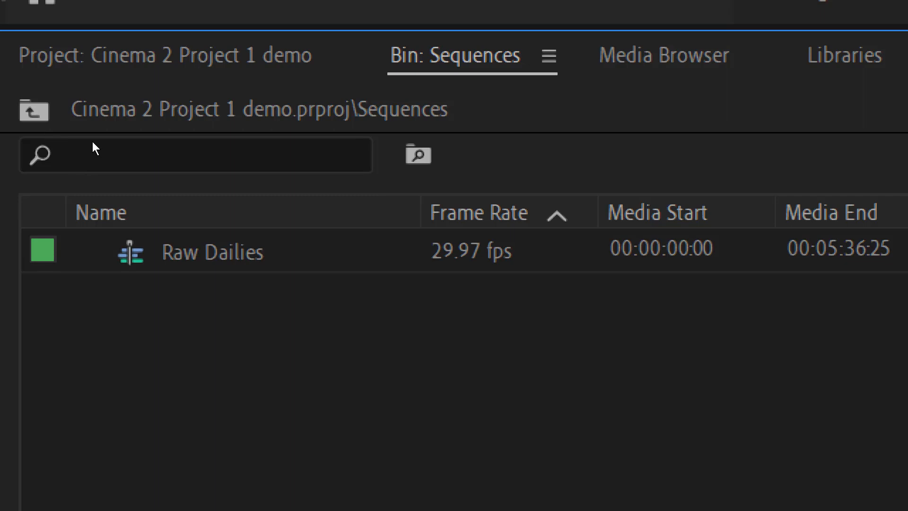
pyautogui.hotkey('ctrl', 'v')
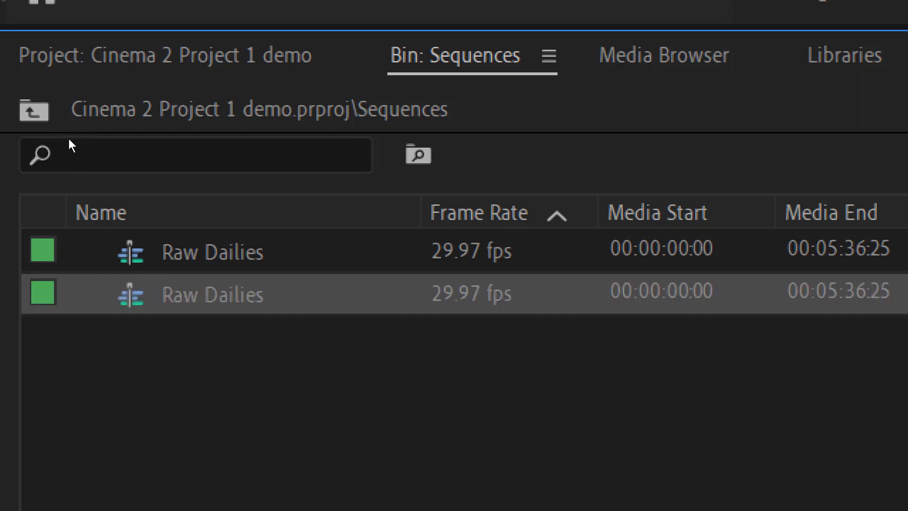
pyautogui.press('Return')
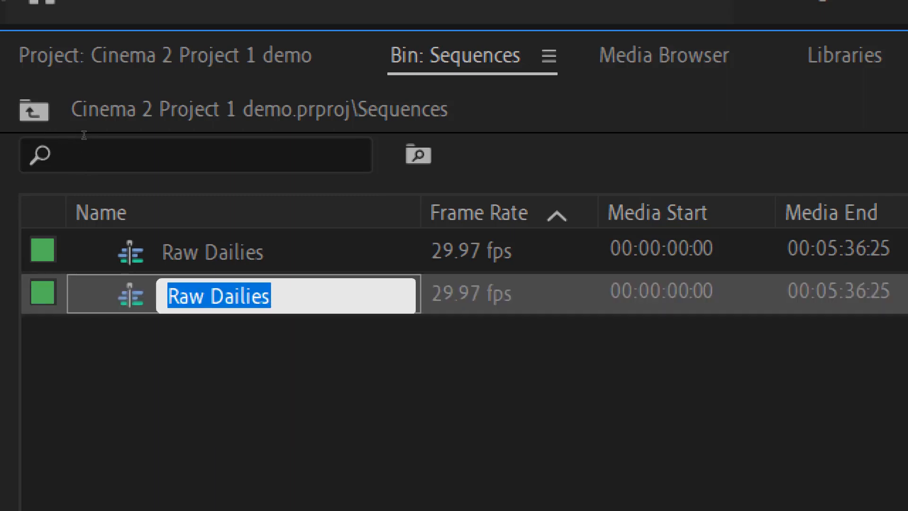
pyautogui.write('Edited')
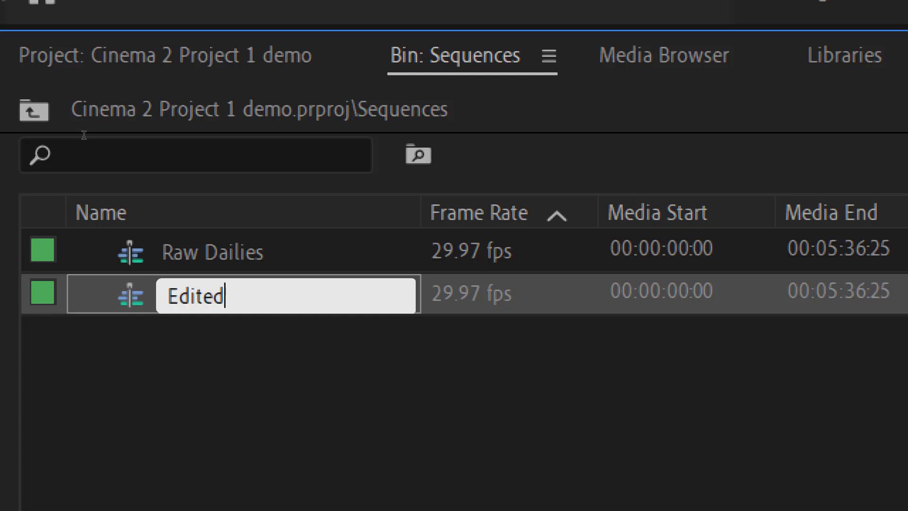
pyautogui.write(' Version')
pyautogui.press('Return')
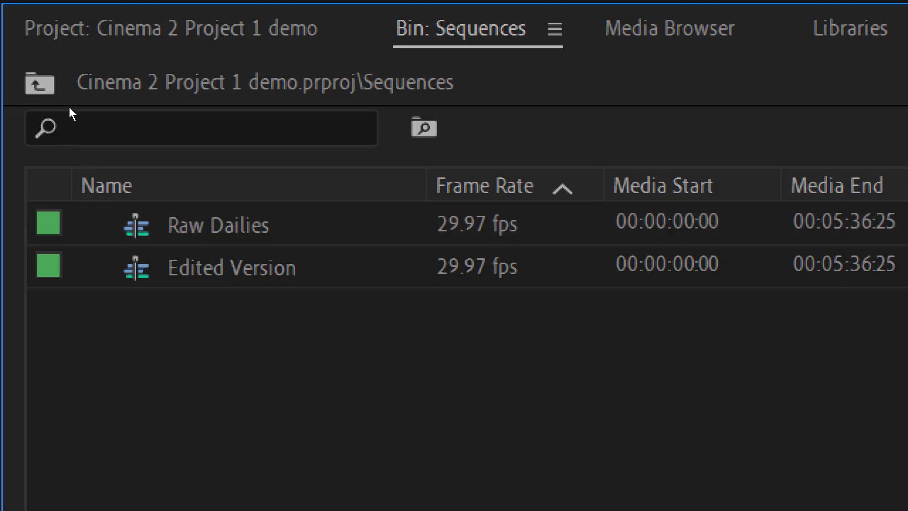
# - Return to the project's top-level folders and bring the Edited Version timeline forward
pyautogui.click(27, 80)
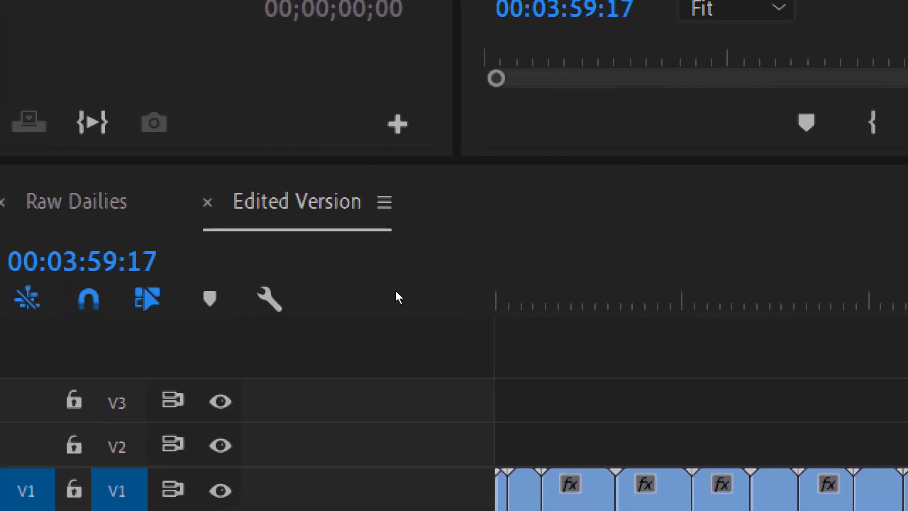
pyautogui.hotkey('shift', '3')
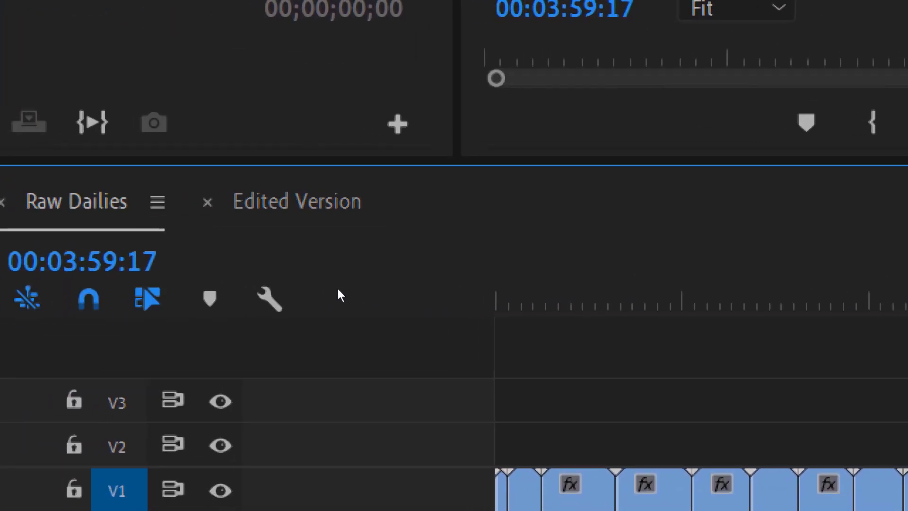
pyautogui.hotkey('shift', '3')
pyautogui.hotkey('shift', '3')
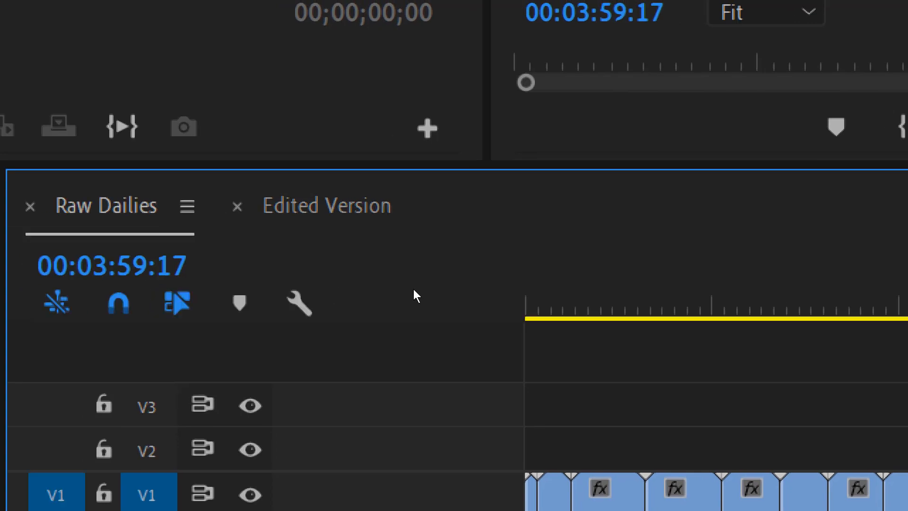
pyautogui.hotkey('shift', '3')
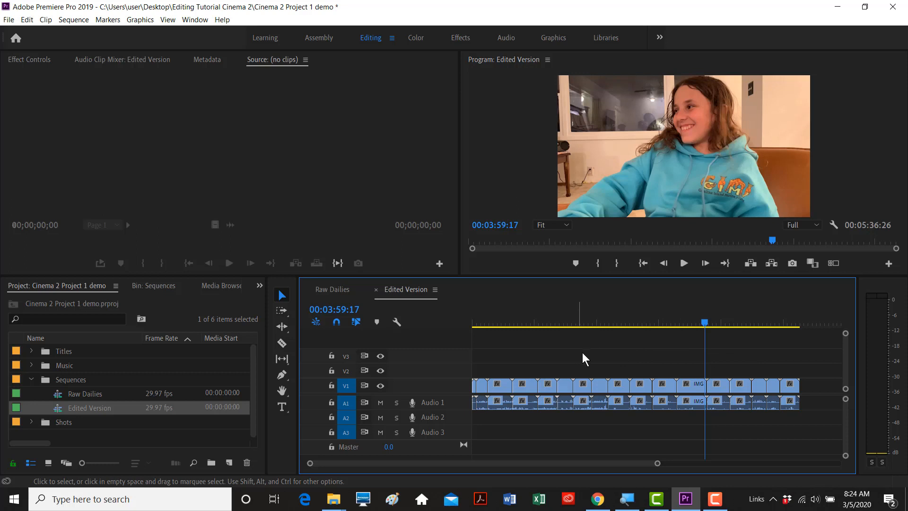
pyautogui.moveTo(803, 361); pyautogui.dragTo(653, 410)
pyautogui.click(722, 371)
# - Maximize the Edited Version timeline, delete all its V1 and A1 clips, and restore normal size
pyautogui.press('`')
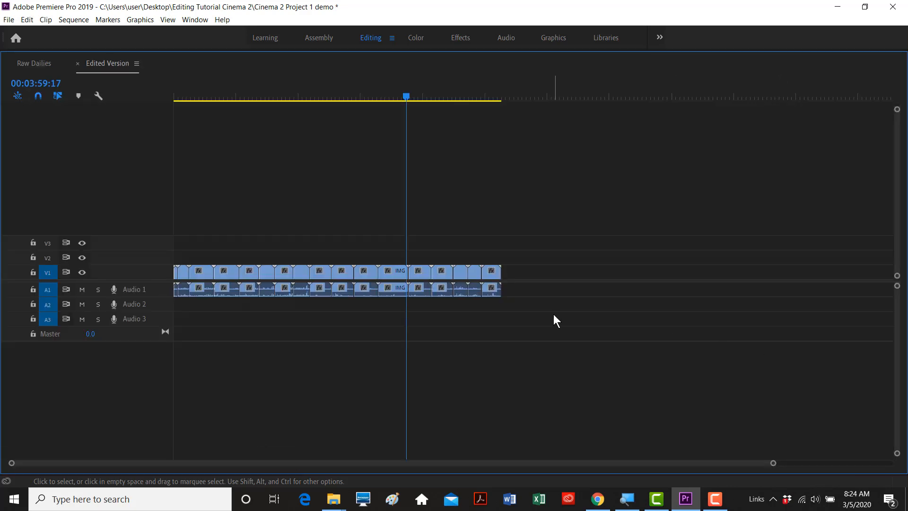
pyautogui.press('`')
pyautogui.press('`')
pyautogui.press('`')
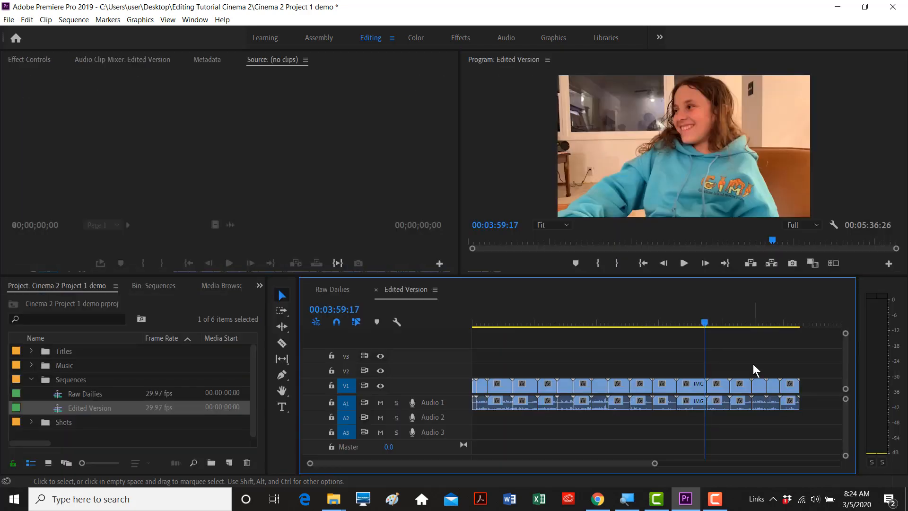
pyautogui.press('`')
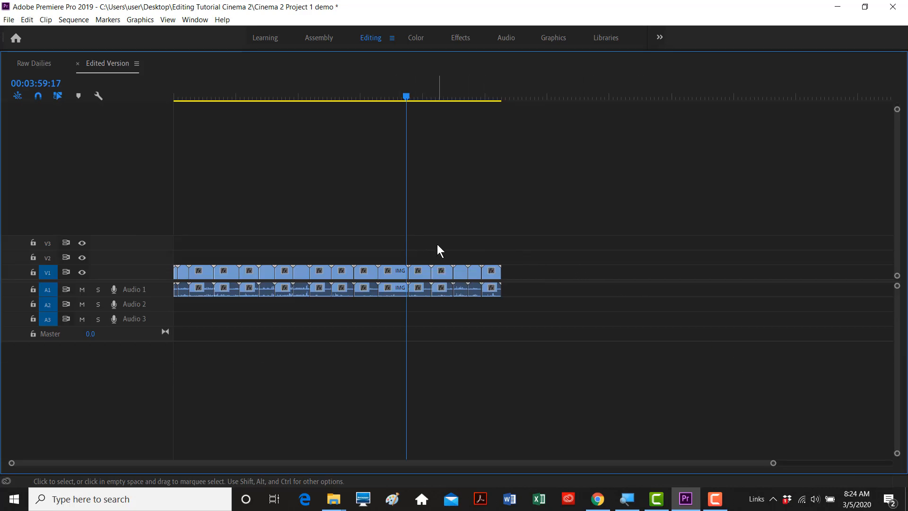
pyautogui.hotkey('ctrl', 'a')
pyautogui.click(468, 246)
pyautogui.moveTo(534, 246); pyautogui.dragTo(198, 327)
pyautogui.moveTo(148, 329); pyautogui.dragTo(163, 323)
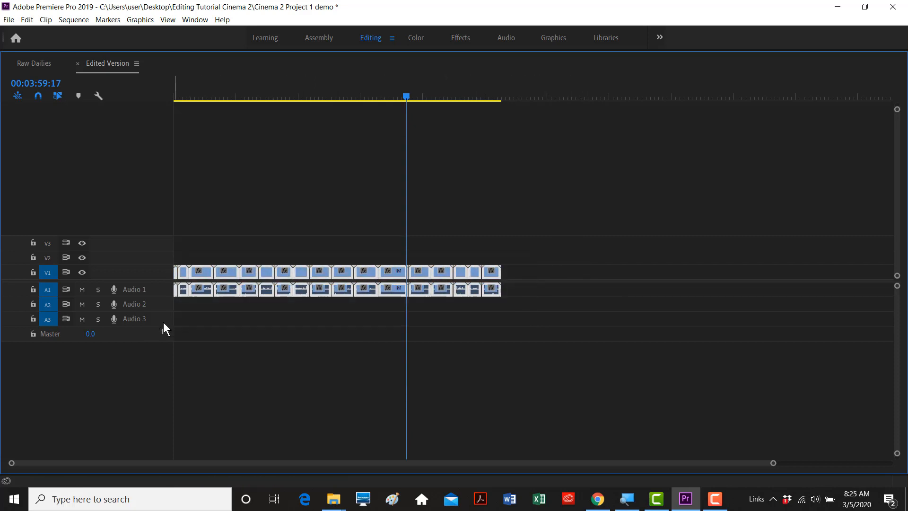
pyautogui.press('Delete')
pyautogui.press('`')
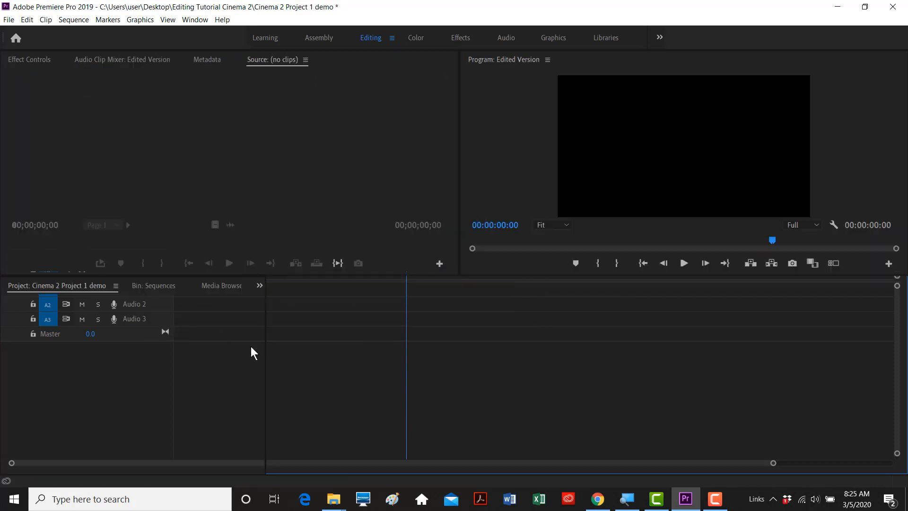
pyautogui.click(520, 322)
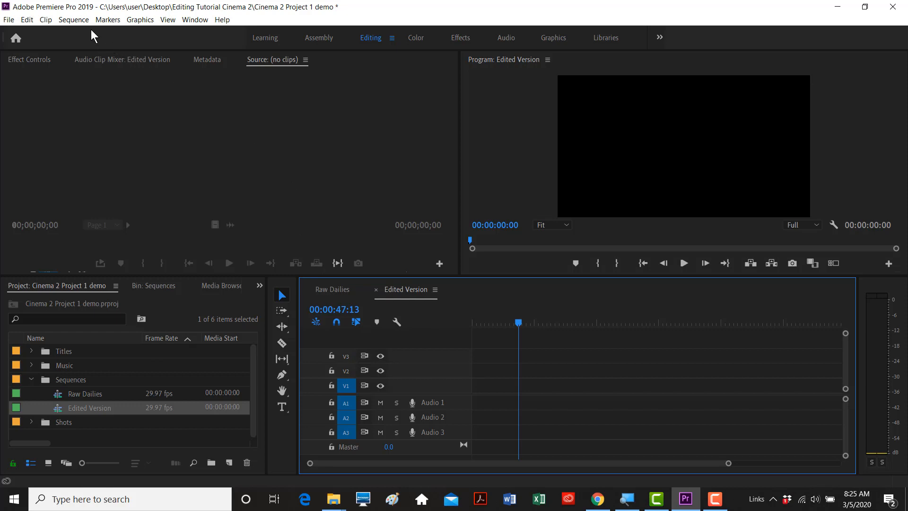
pyautogui.click(75, 20)
pyautogui.click(76, 22)
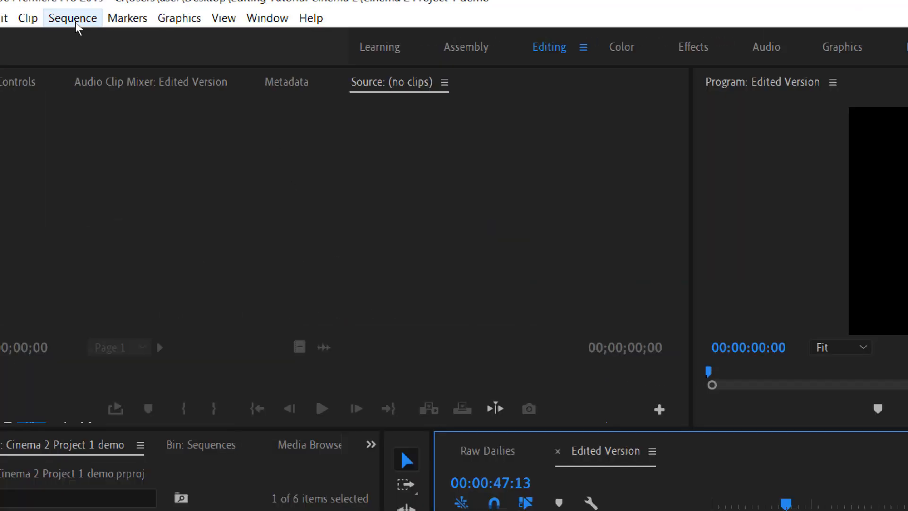
pyautogui.click(75, 21)
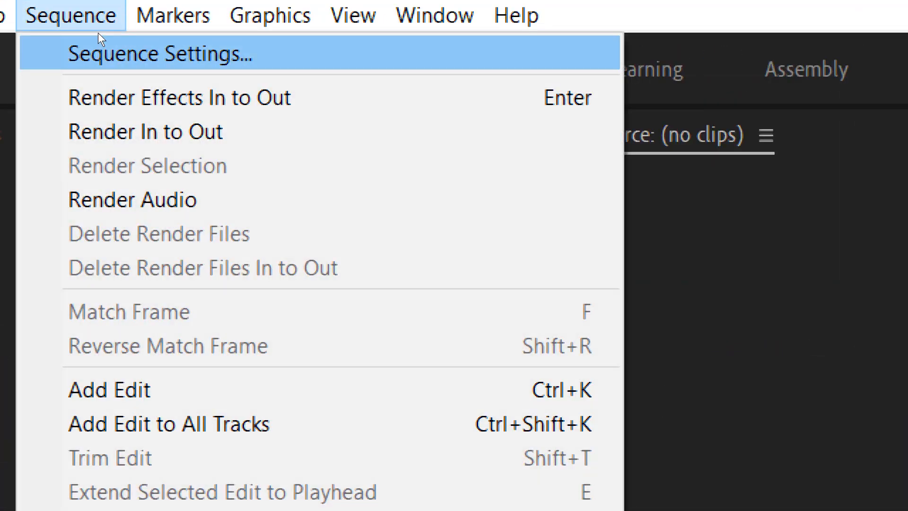
pyautogui.click(98, 35)
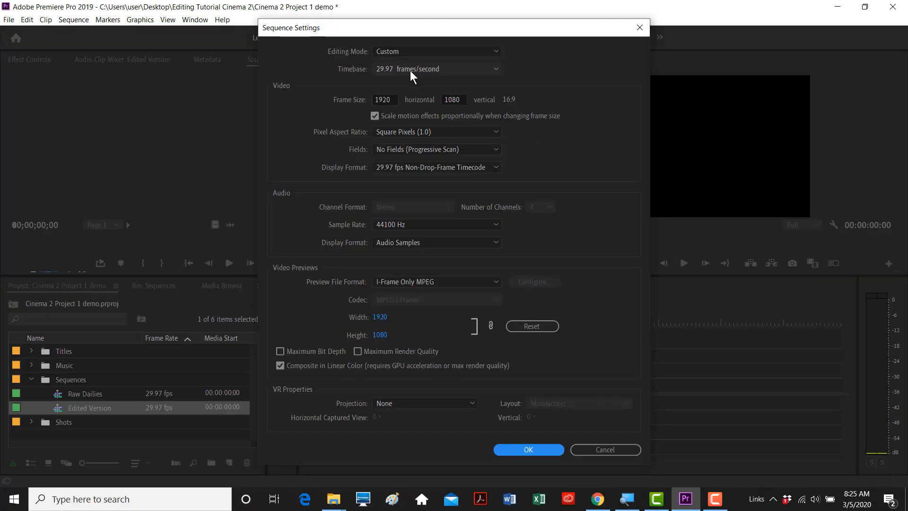
pyautogui.click(530, 449)
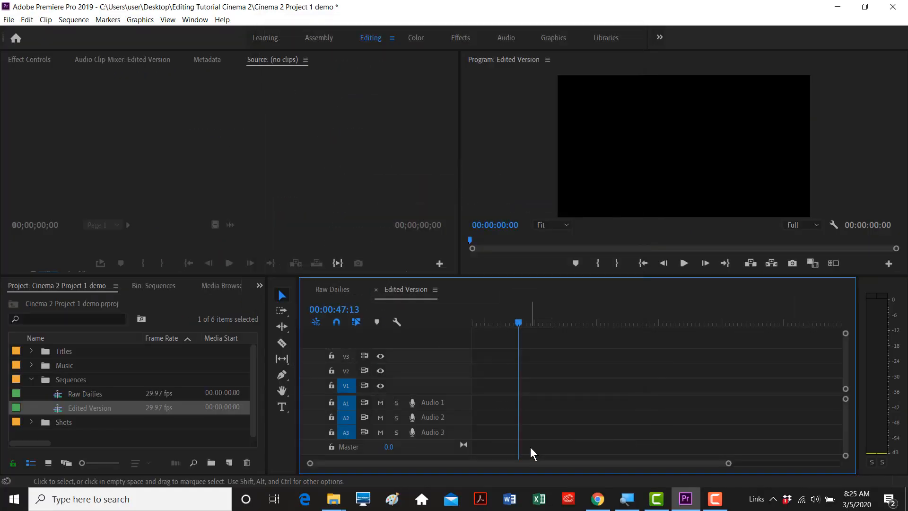
# - Drag the Edited Version playhead back to about 00:00:17:19 and collapse the Shots folder
pyautogui.moveTo(519, 327); pyautogui.dragTo(556, 326)
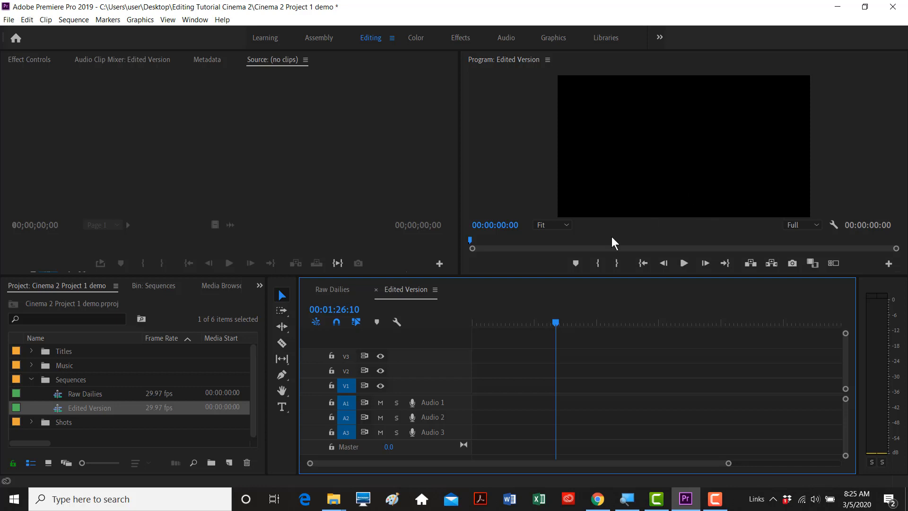
pyautogui.click(523, 322)
pyautogui.moveTo(521, 325); pyautogui.dragTo(489, 326)
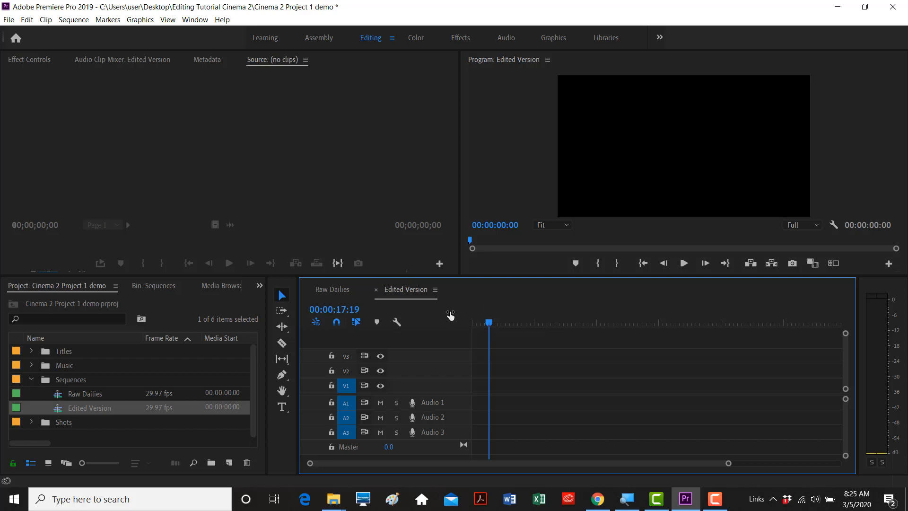
pyautogui.click(31, 421)
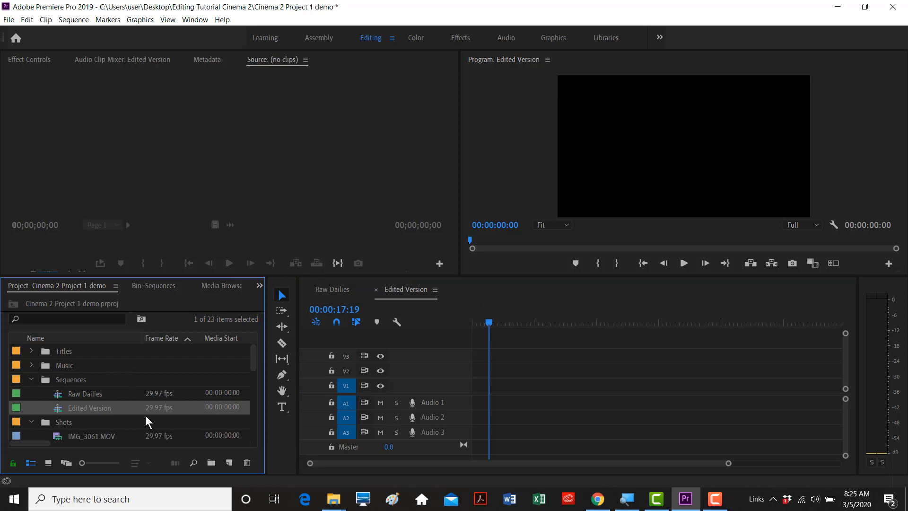
pyautogui.moveTo(251, 352); pyautogui.dragTo(264, 366)
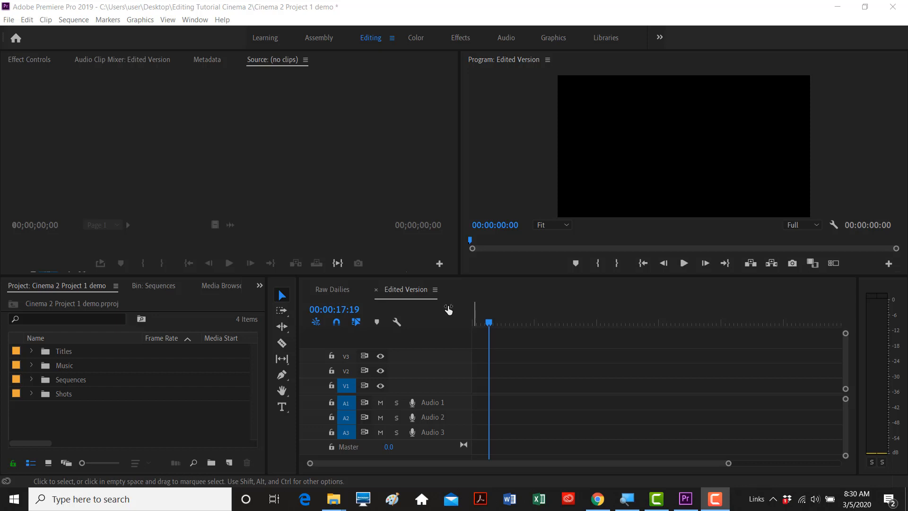
# - Open the Shots bin in Icon View and load IMG_3063.MOV (26:11) into the Source monitor
pyautogui.click(32, 393)
pyautogui.moveTo(253, 361); pyautogui.dragTo(253, 372)
pyautogui.doubleClick(43, 362)
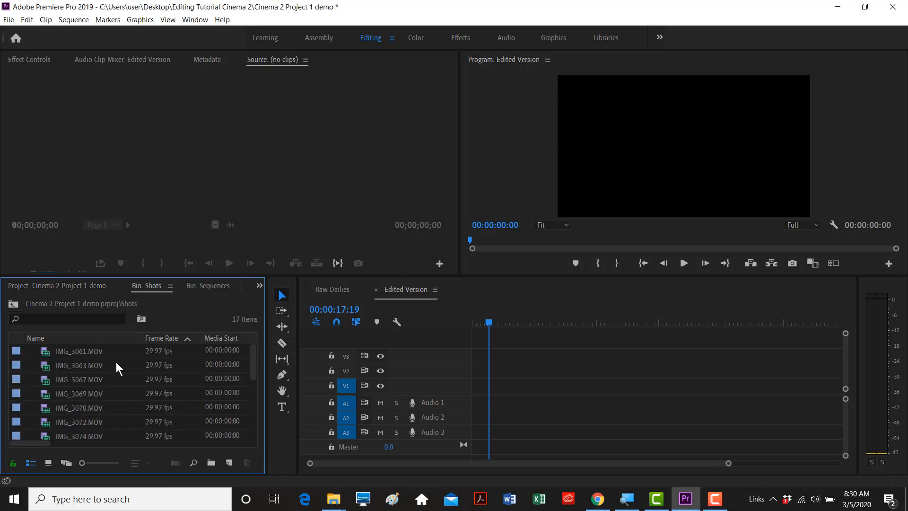
pyautogui.click(48, 462)
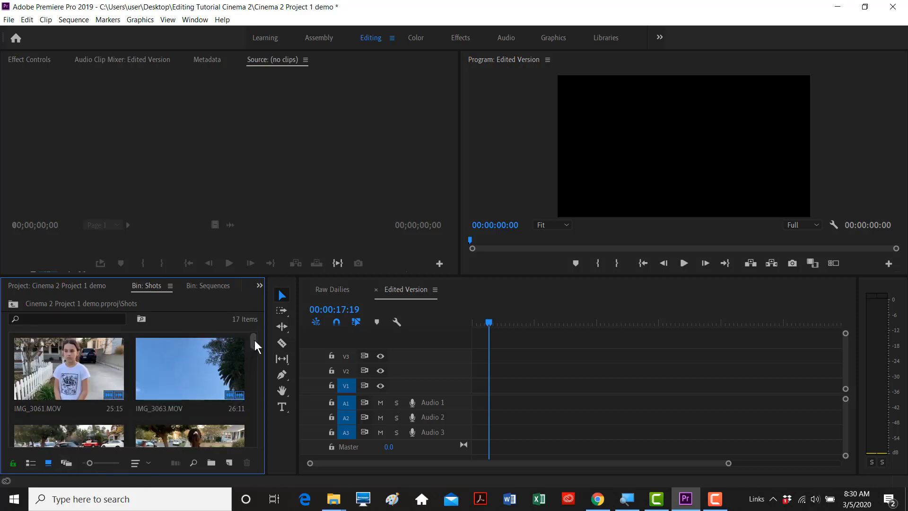
pyautogui.doubleClick(177, 358)
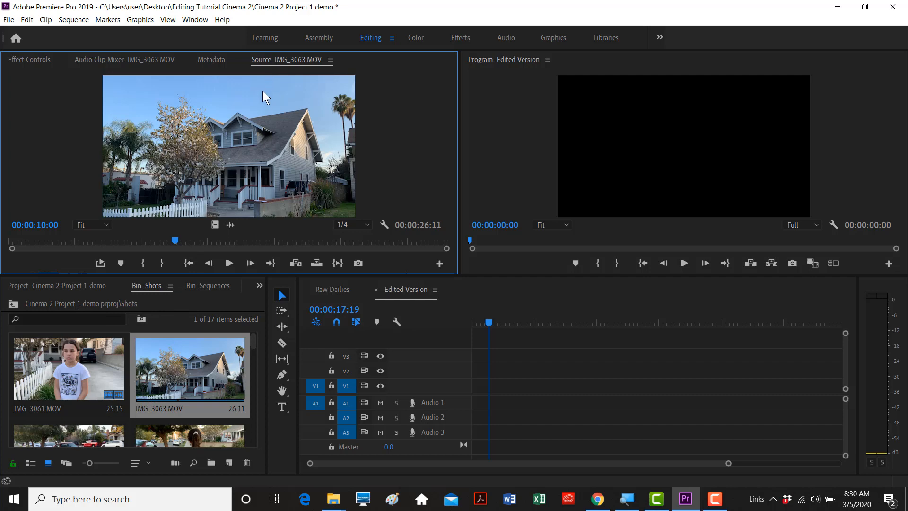
pyautogui.press('space')
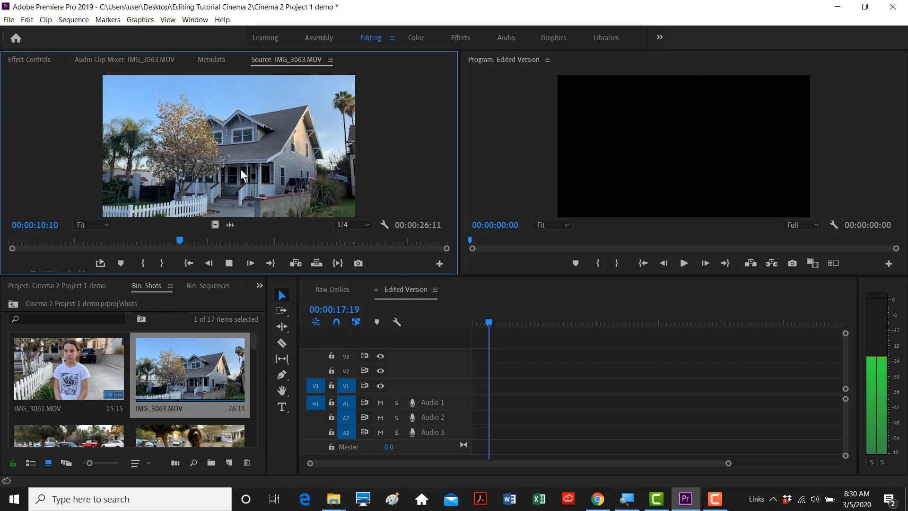
pyautogui.moveTo(198, 240); pyautogui.dragTo(73, 243)
pyautogui.press('space')
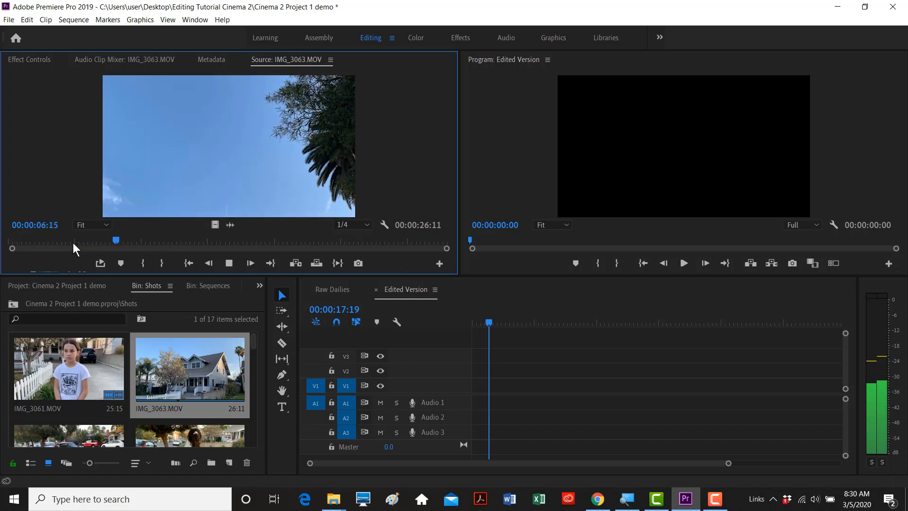
pyautogui.press('space')
pyautogui.press('j')
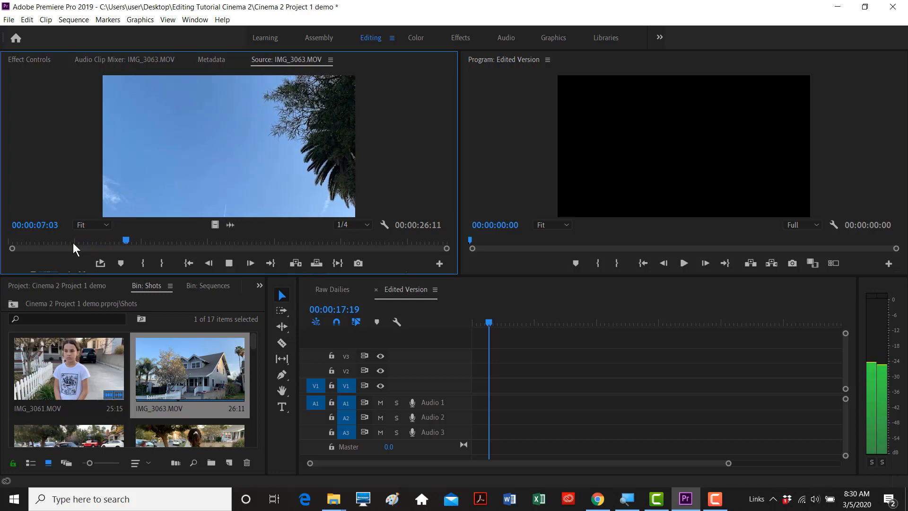
pyautogui.press('l')
pyautogui.press('l')
pyautogui.press('l')
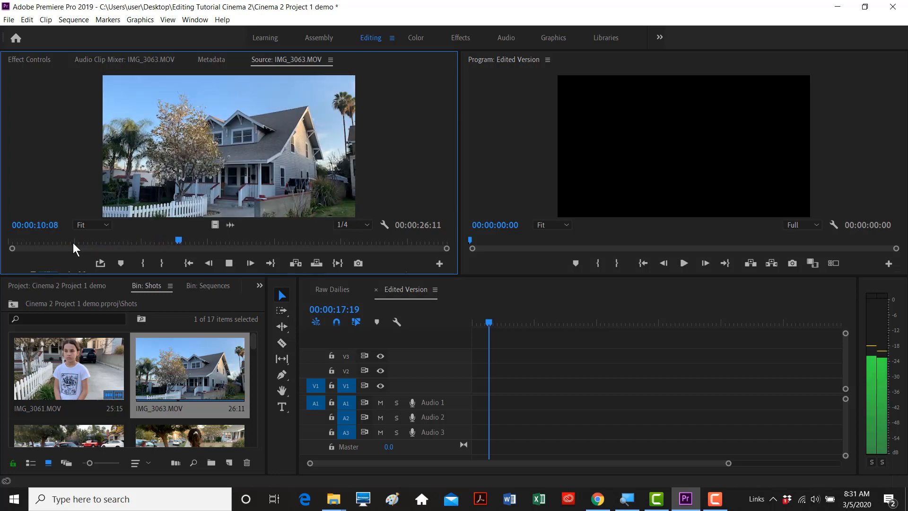
pyautogui.press('k')
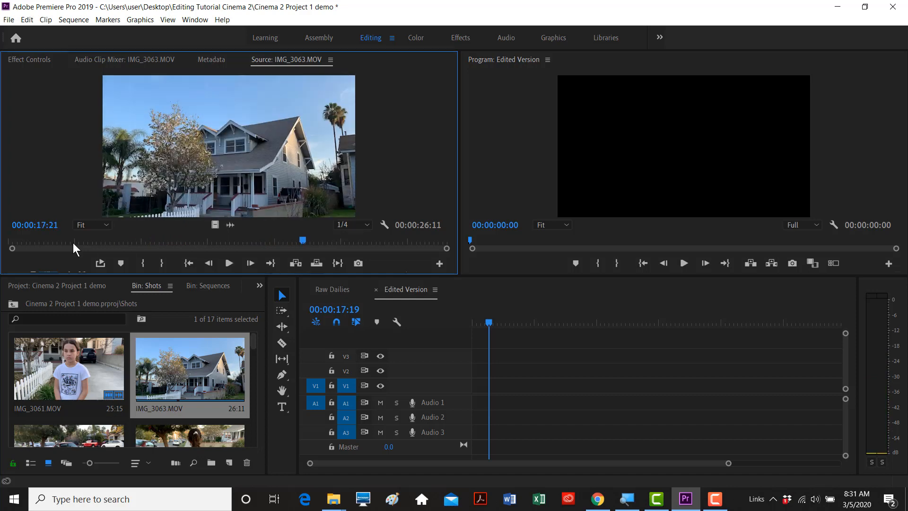
pyautogui.press('j')
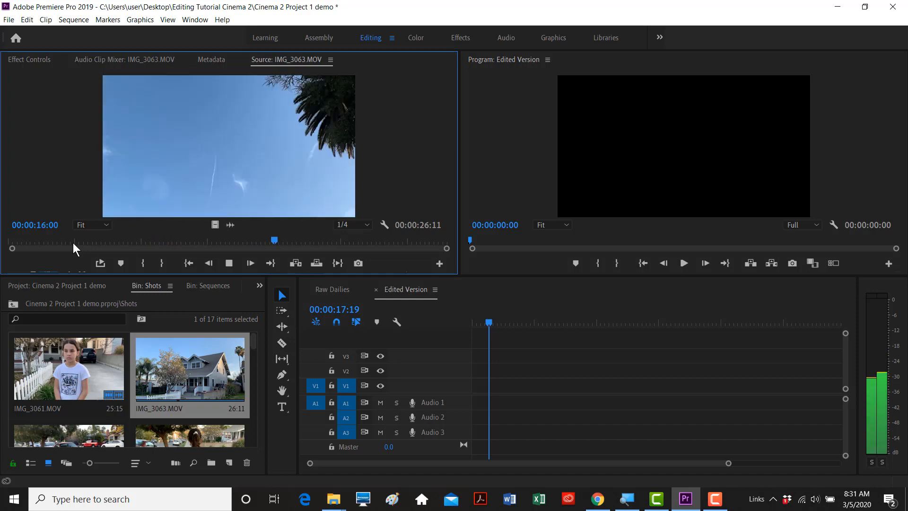
pyautogui.press('k')
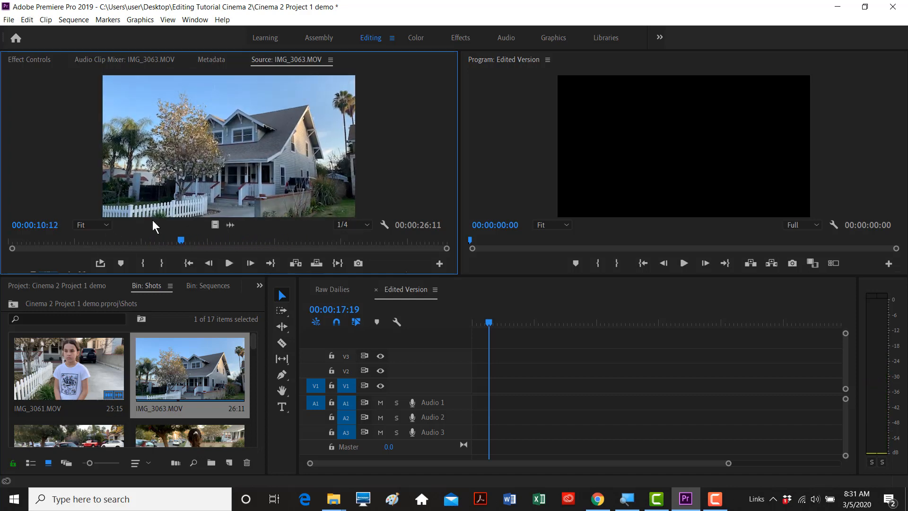
pyautogui.moveTo(183, 239); pyautogui.dragTo(380, 240)
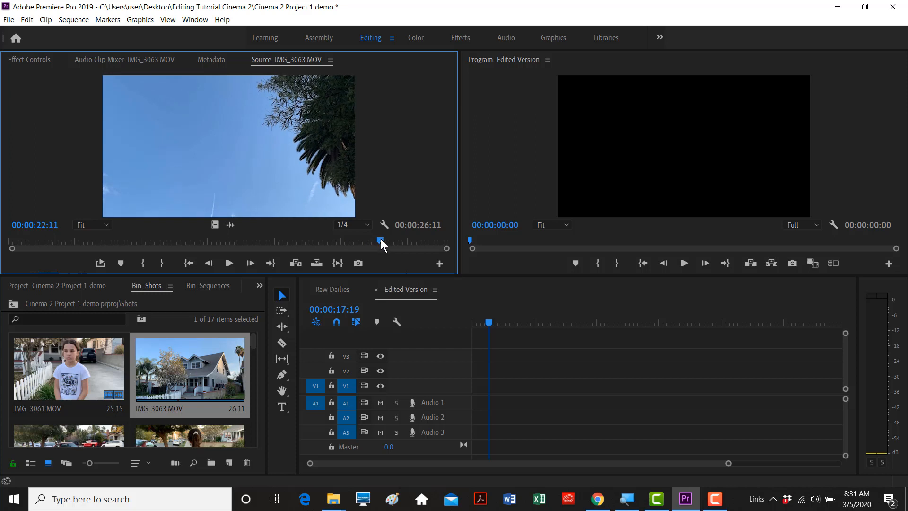
pyautogui.moveTo(381, 239); pyautogui.dragTo(254, 239)
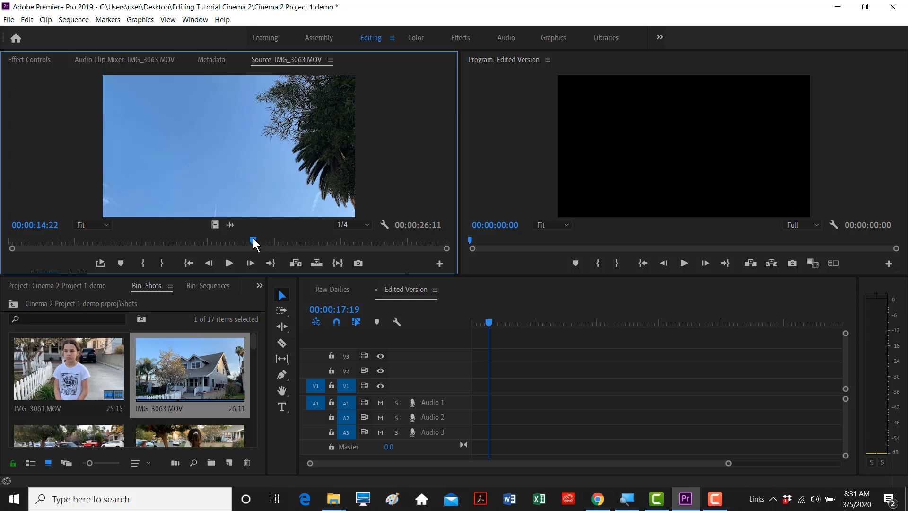
pyautogui.moveTo(254, 238)
pyautogui.mouseDown()
pyautogui.moveTo(74, 243)
pyautogui.moveTo(363, 247)
pyautogui.moveTo(129, 247)
pyautogui.moveTo(257, 247)
pyautogui.mouseUp()
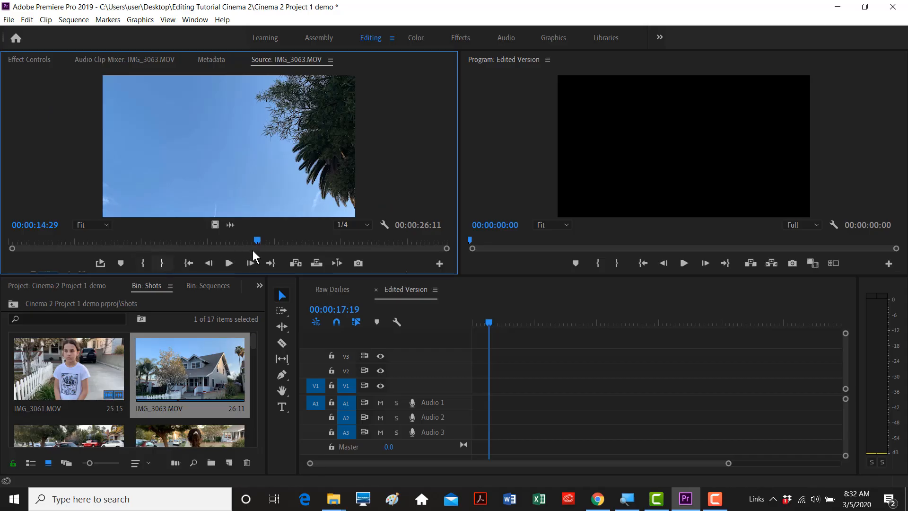
pyautogui.moveTo(256, 240)
pyautogui.mouseDown()
pyautogui.moveTo(277, 239)
pyautogui.moveTo(260, 240)
pyautogui.mouseUp()
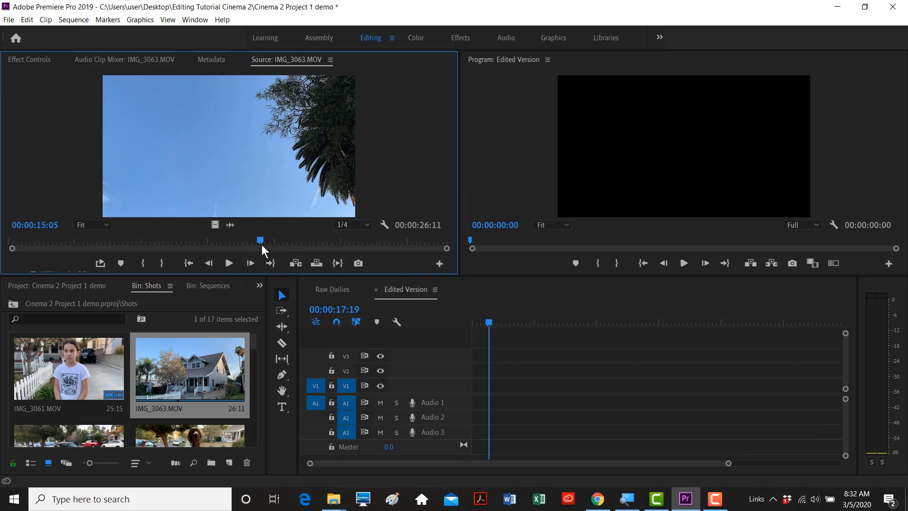
# - Mark In and Out points on IMG_3063.MOV for a 3:28 selection ending at 19:02
pyautogui.press('i')
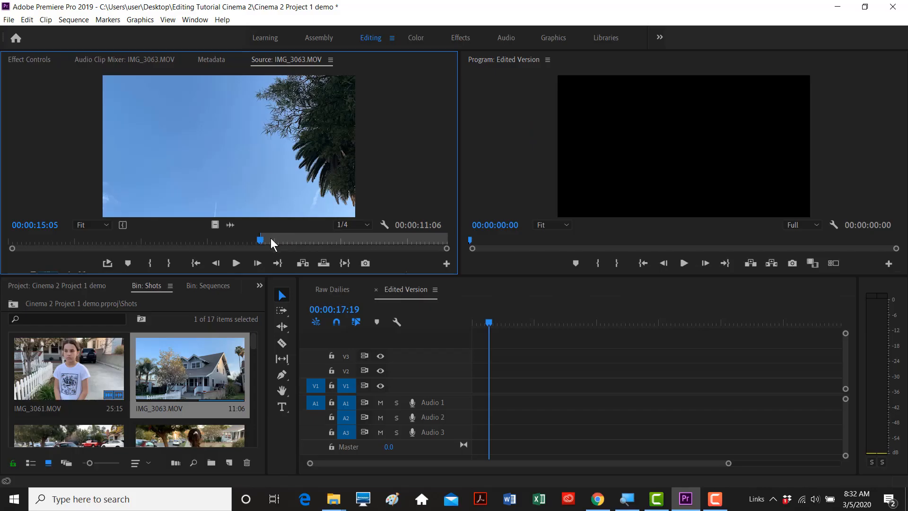
pyautogui.press('space')
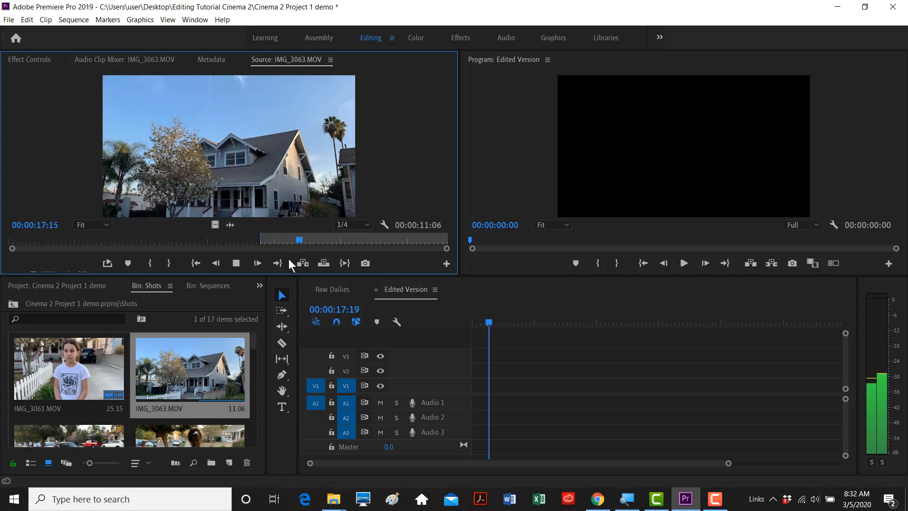
pyautogui.press('space')
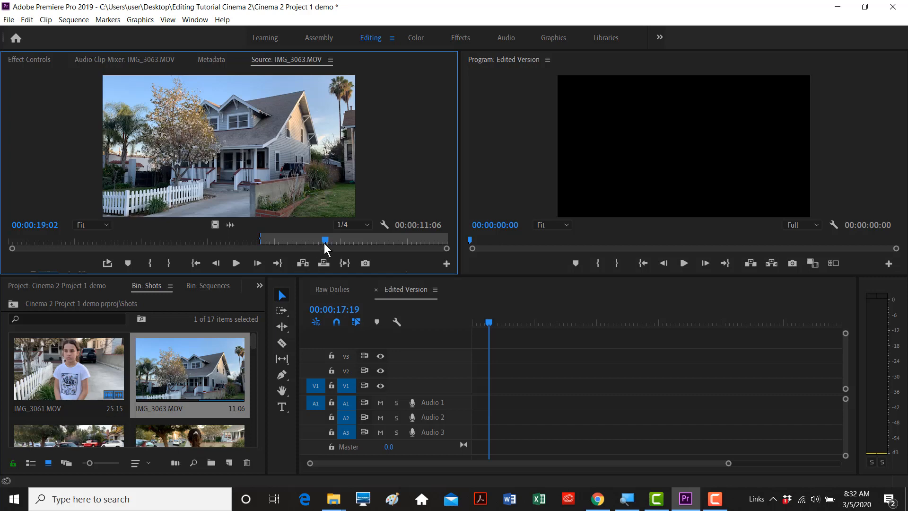
pyautogui.press('o')
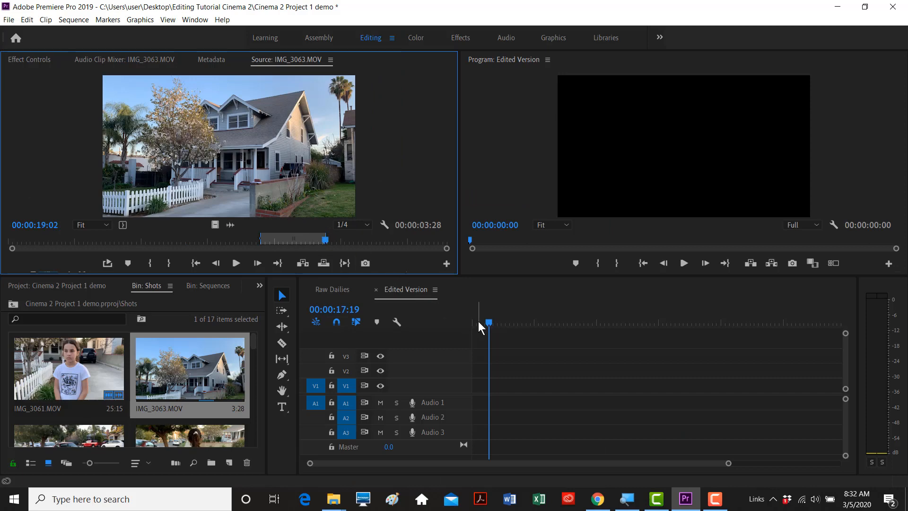
pyautogui.moveTo(487, 320); pyautogui.dragTo(458, 324)
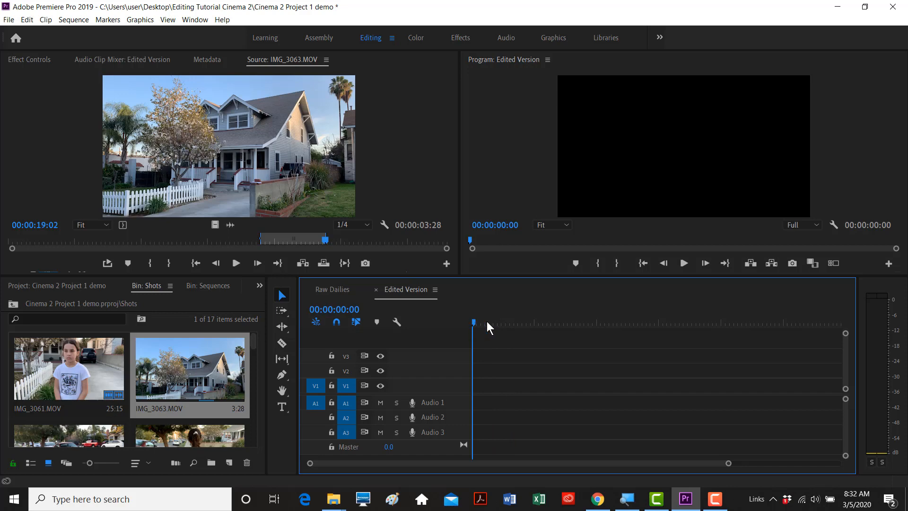
pyautogui.moveTo(494, 321); pyautogui.dragTo(440, 322)
pyautogui.moveTo(250, 140); pyautogui.dragTo(480, 385)
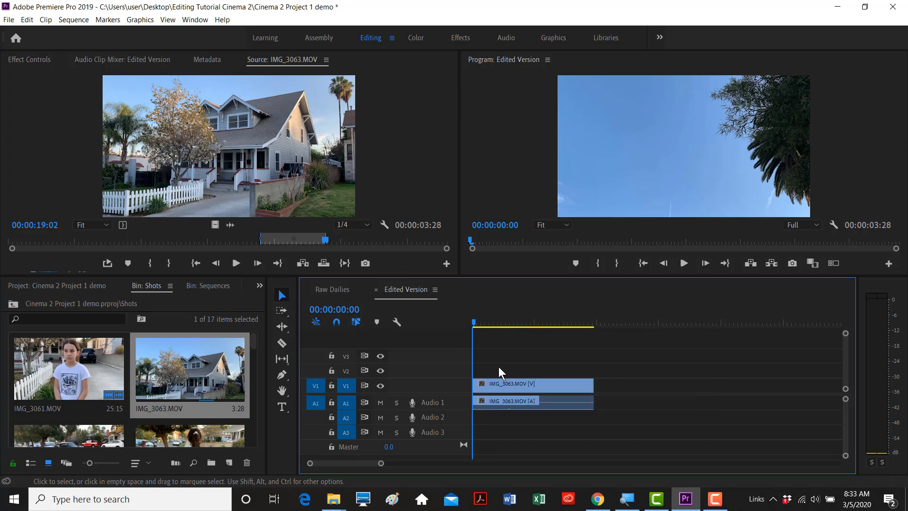
pyautogui.press('space')
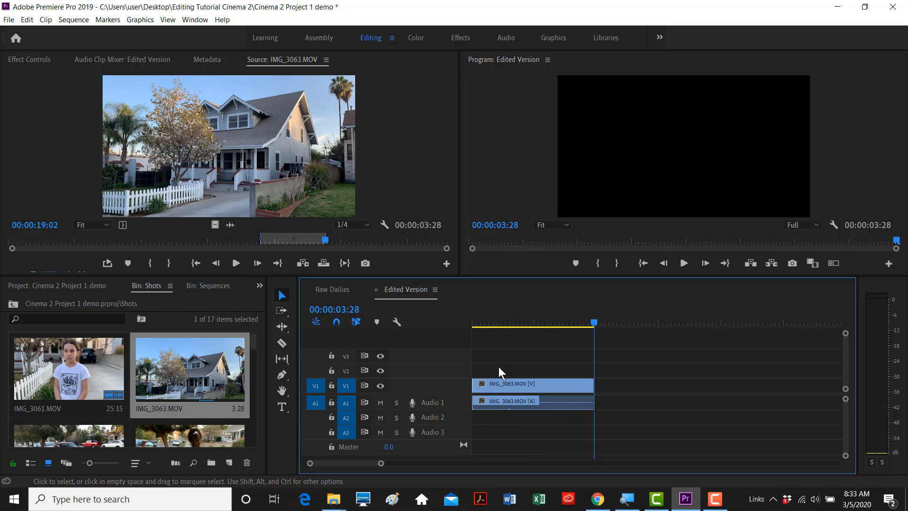
pyautogui.hotkey('ctrl', 'z')
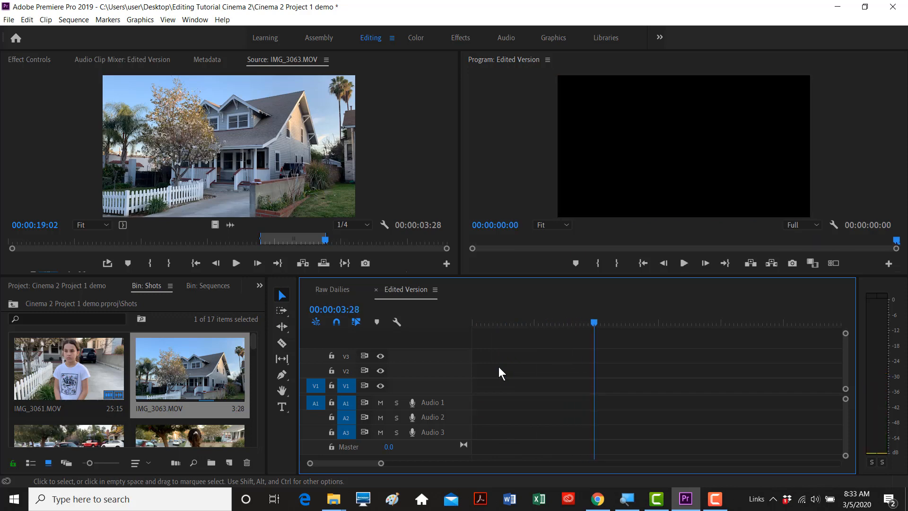
# - Insert trimmed IMG_3063.MOV at the start of Edited Version, then load IMG_3061.MOV (25:15)
pyautogui.moveTo(590, 319); pyautogui.dragTo(453, 320)
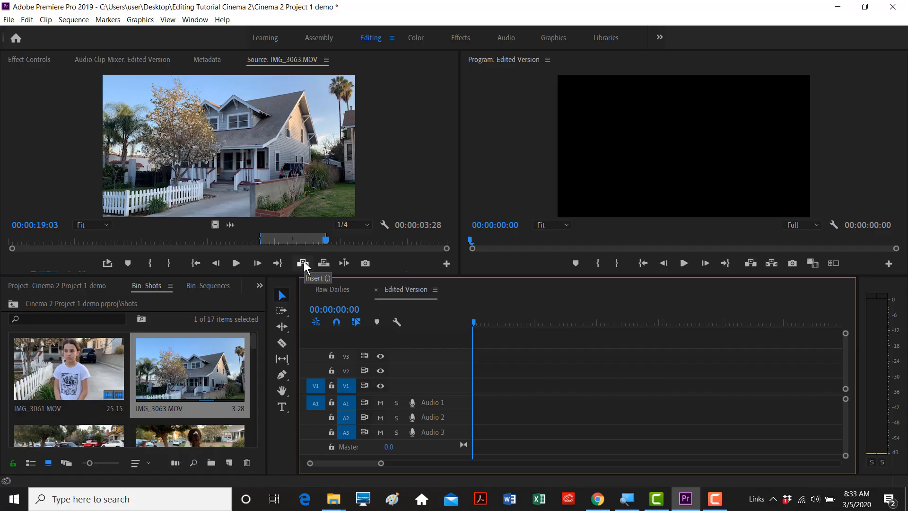
pyautogui.click(305, 263)
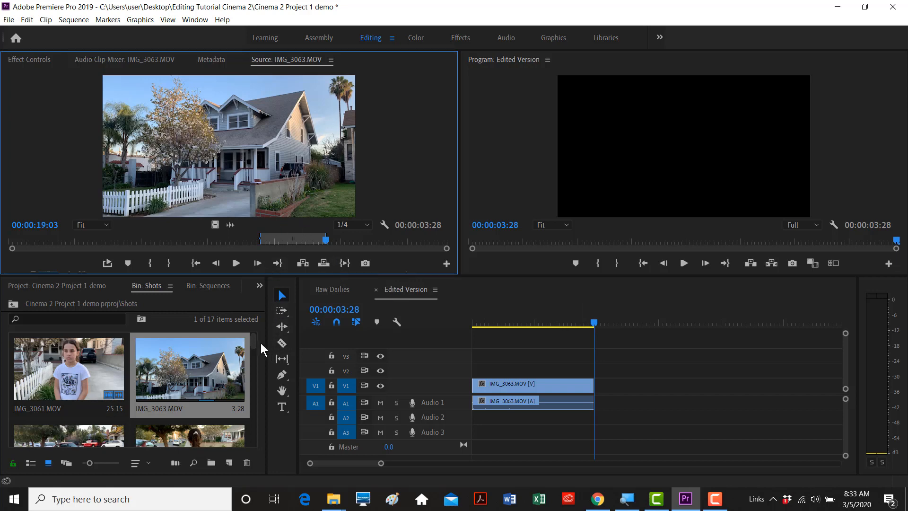
pyautogui.doubleClick(43, 366)
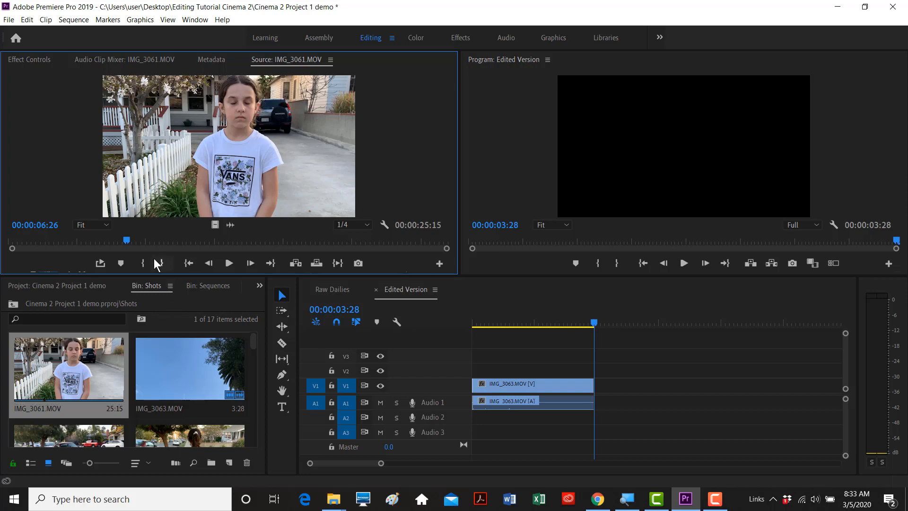
# - Scrub and play IMG_3061.MOV in the Source monitor to find the section around 14:01
pyautogui.moveTo(127, 240)
pyautogui.mouseDown()
pyautogui.moveTo(49, 242)
pyautogui.moveTo(125, 240)
pyautogui.mouseUp()
pyautogui.press('space')
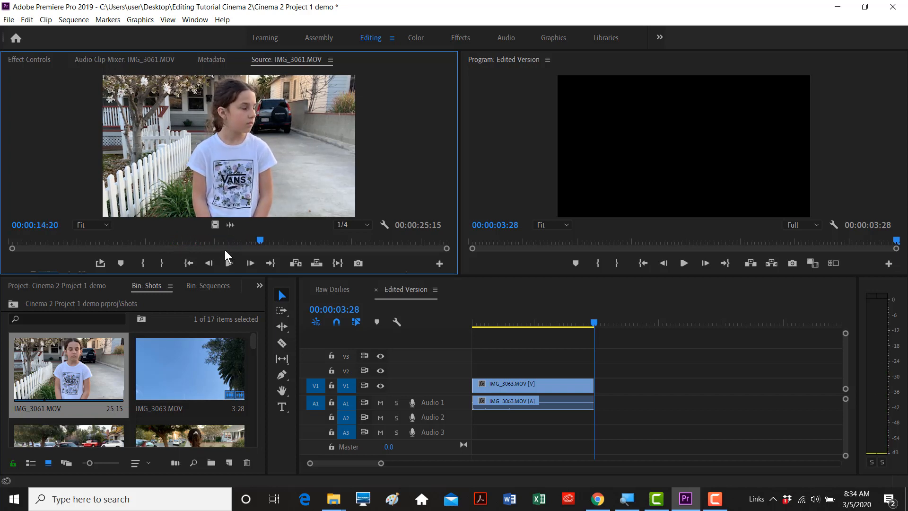
pyautogui.press('space')
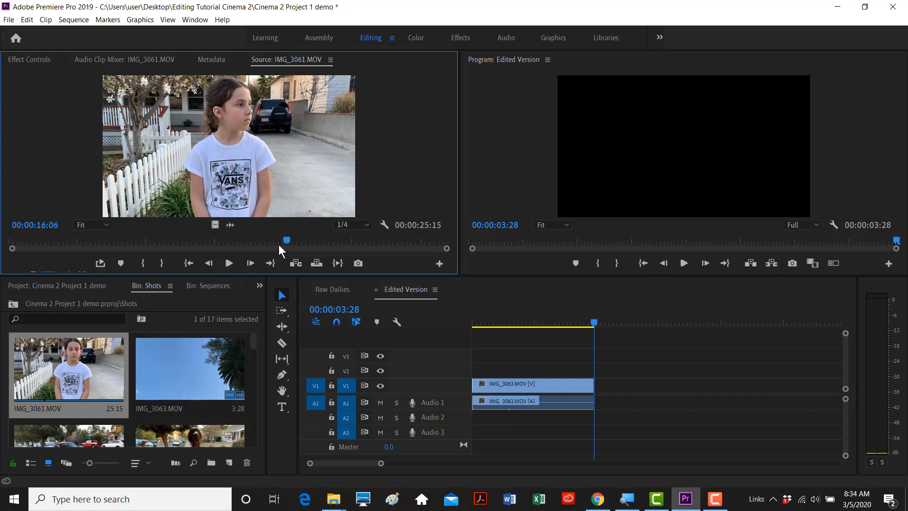
pyautogui.moveTo(288, 239); pyautogui.dragTo(249, 242)
pyautogui.press('space')
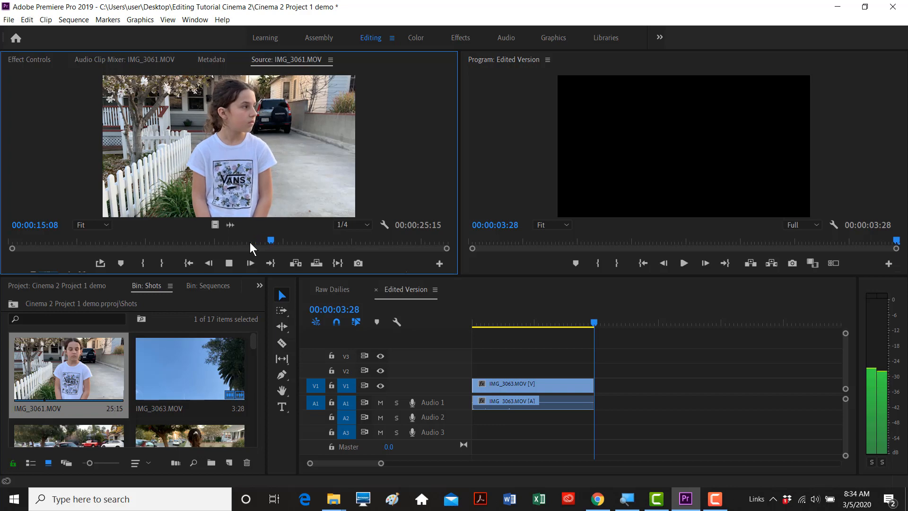
pyautogui.press('space')
pyautogui.moveTo(276, 241); pyautogui.dragTo(252, 240)
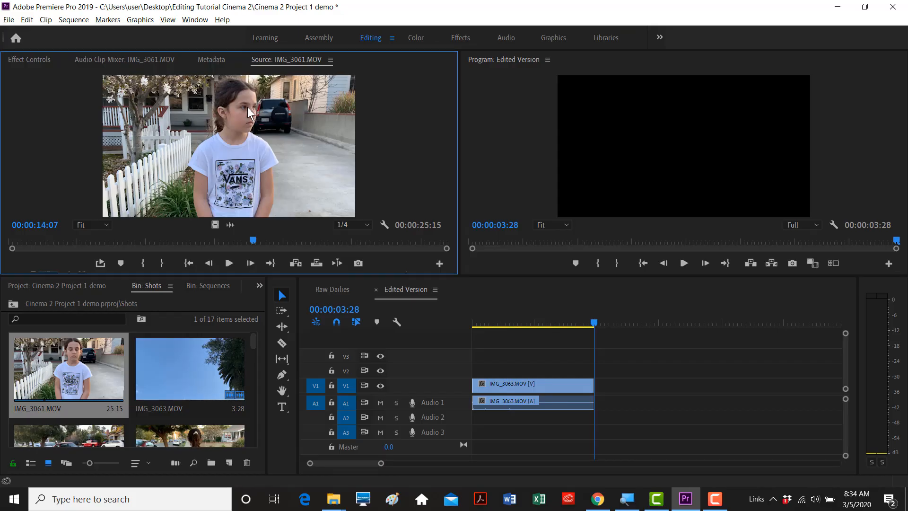
# - Using J/K/L, mark IMG_3061.MOV's In at 14:01 and Out at 17:12
pyautogui.press('j')
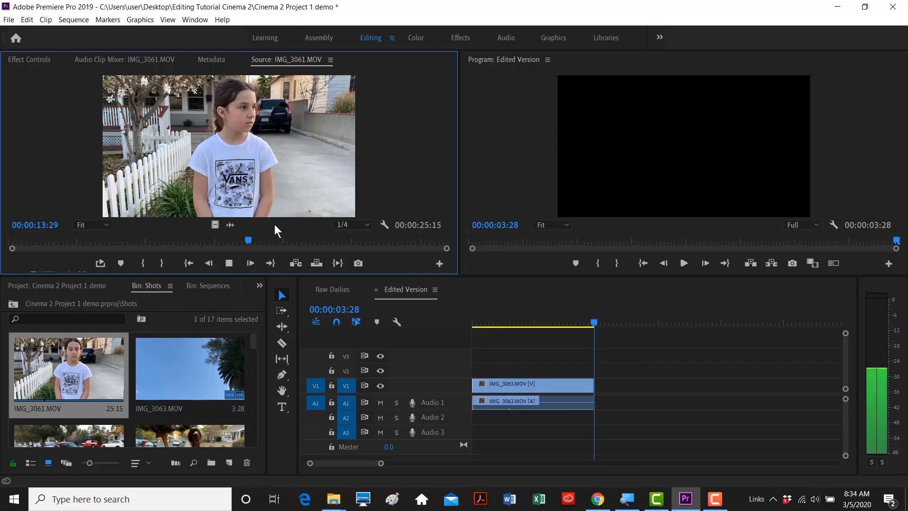
pyautogui.press('l')
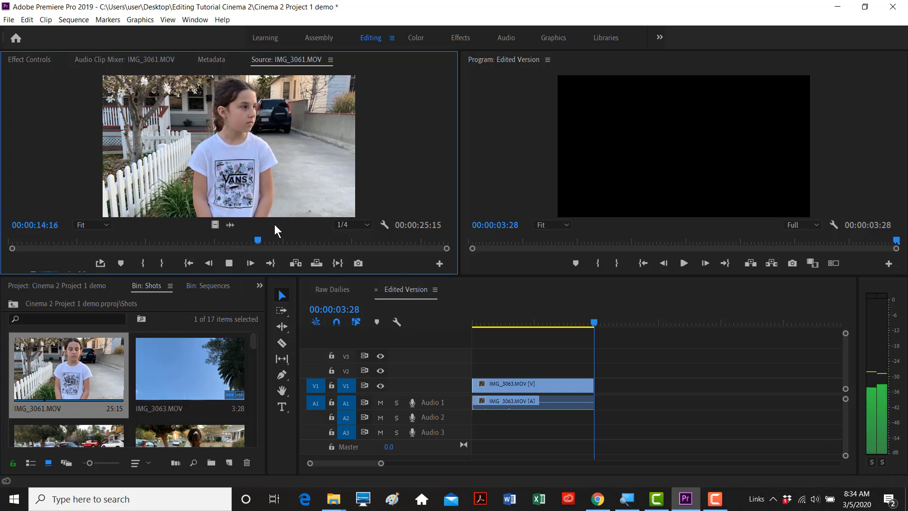
pyautogui.press('j')
pyautogui.press('k')
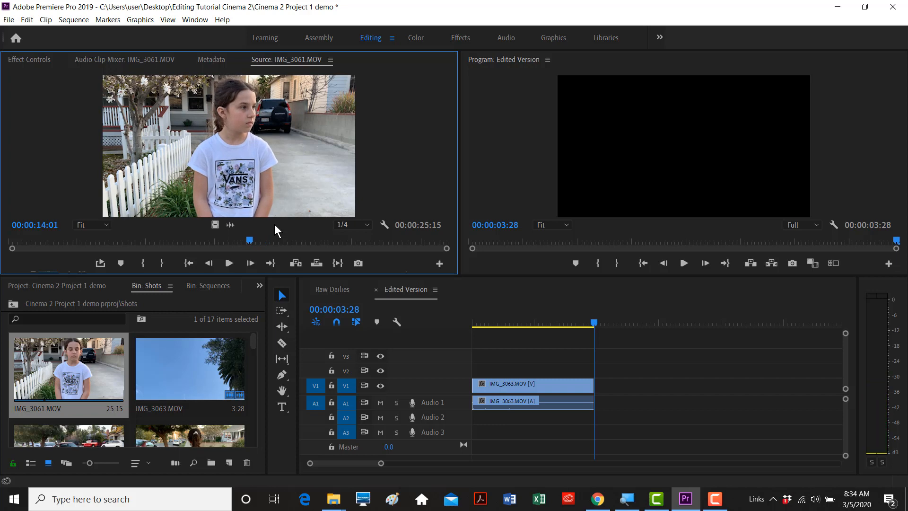
pyautogui.press('i')
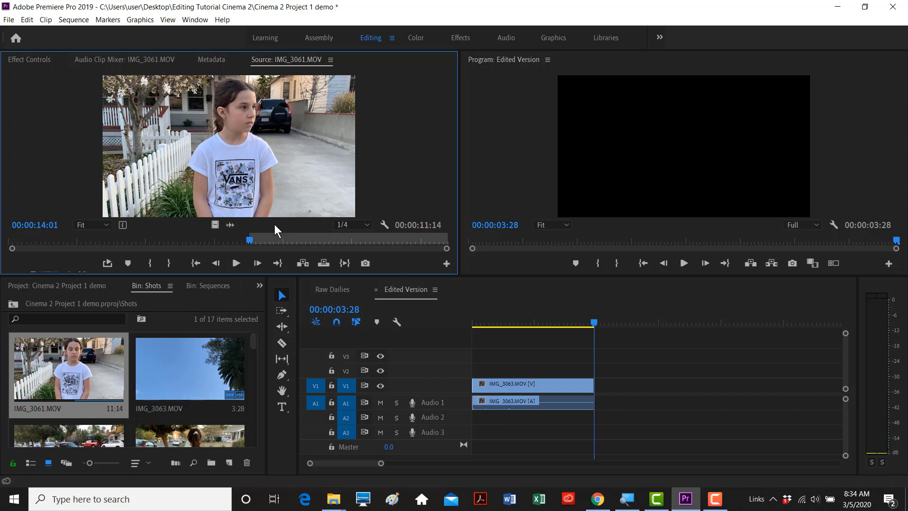
pyautogui.press('l')
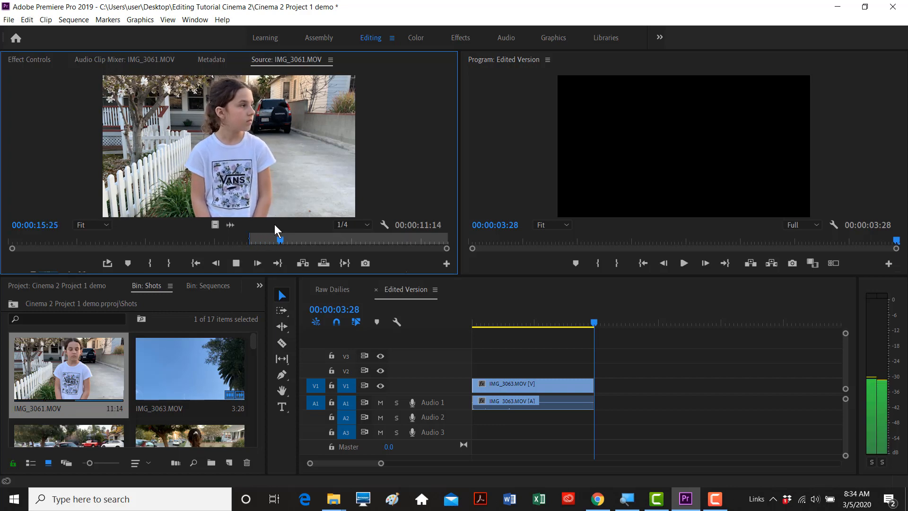
pyautogui.press('k')
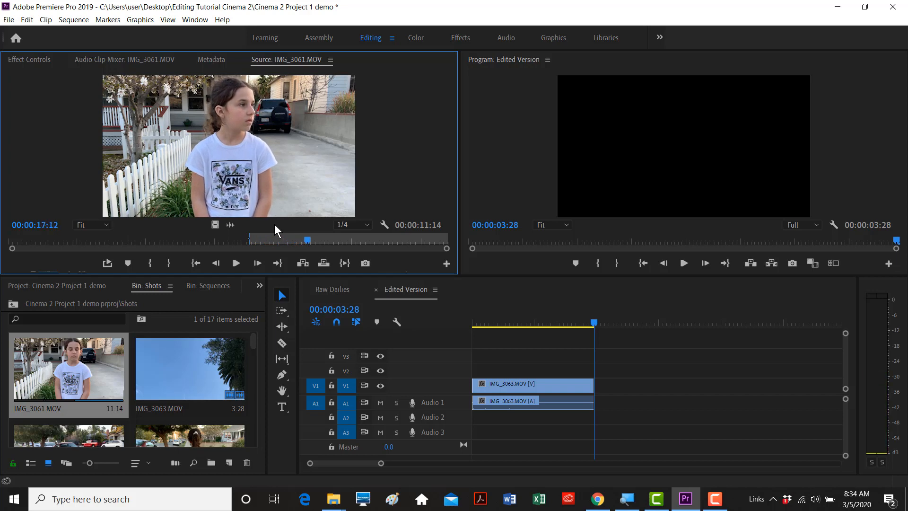
pyautogui.press('o')
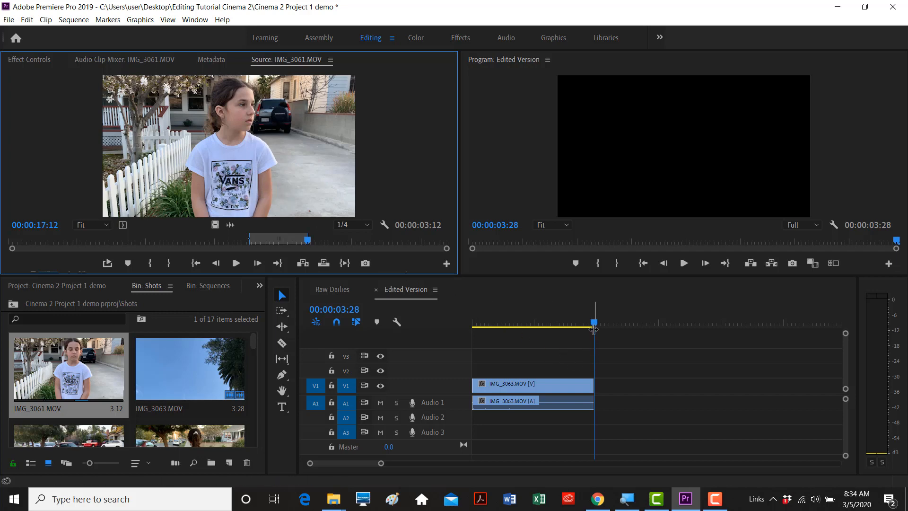
# - Insert the trimmed IMG_3061.MOV after IMG_3063 and play back across the cut
pyautogui.click(303, 262)
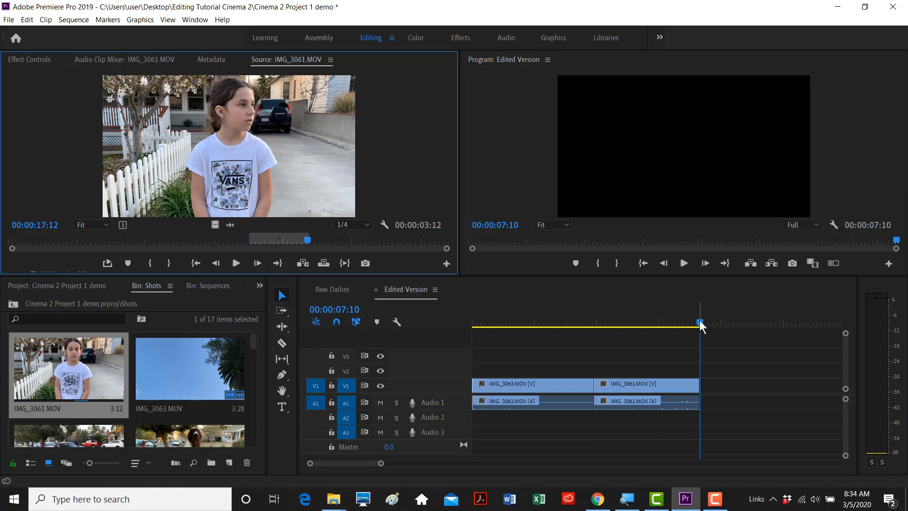
pyautogui.moveTo(699, 322); pyautogui.dragTo(522, 325)
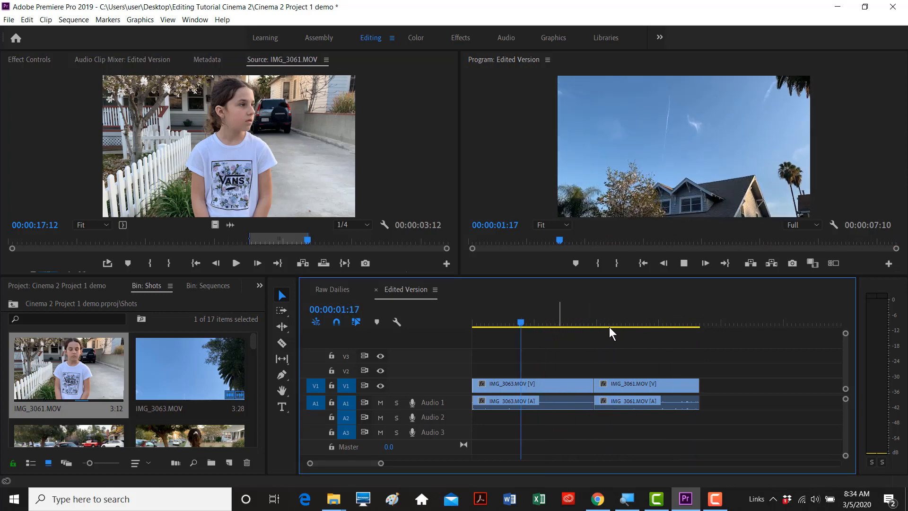
pyautogui.press('space')
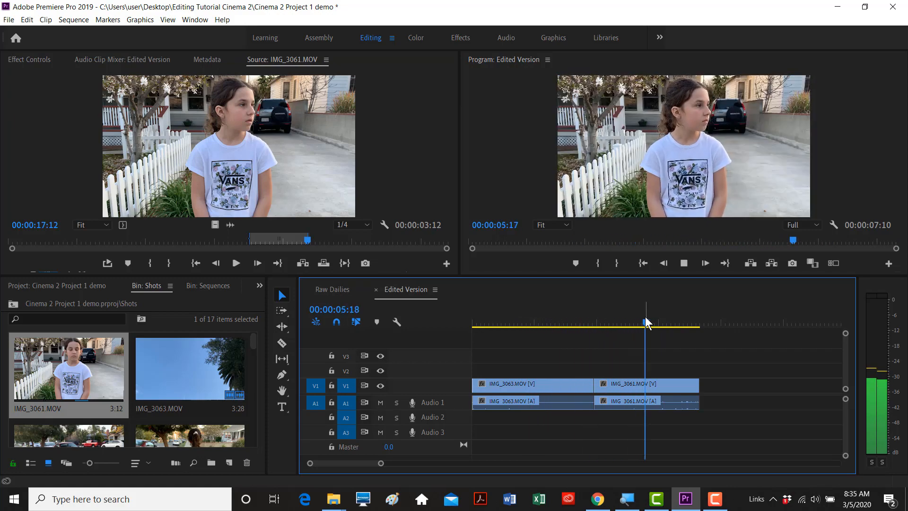
pyautogui.press('space')
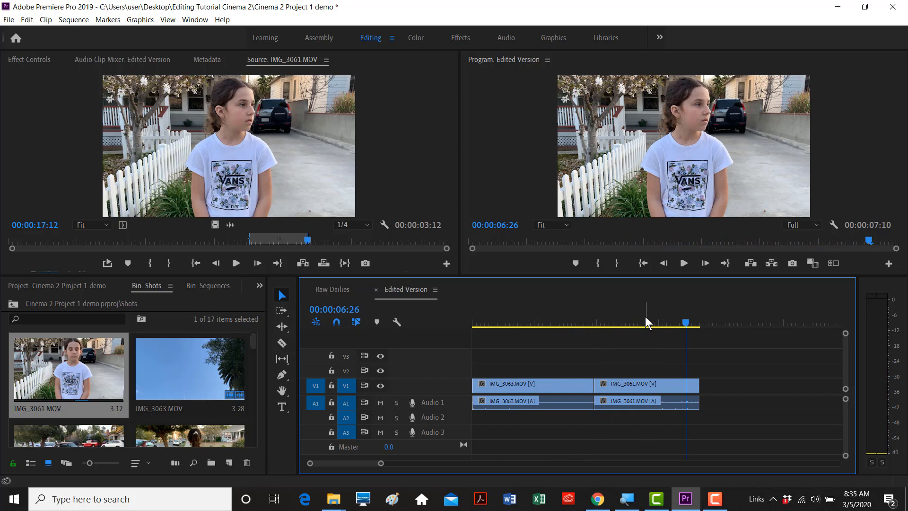
pyautogui.moveTo(685, 322); pyautogui.dragTo(597, 324)
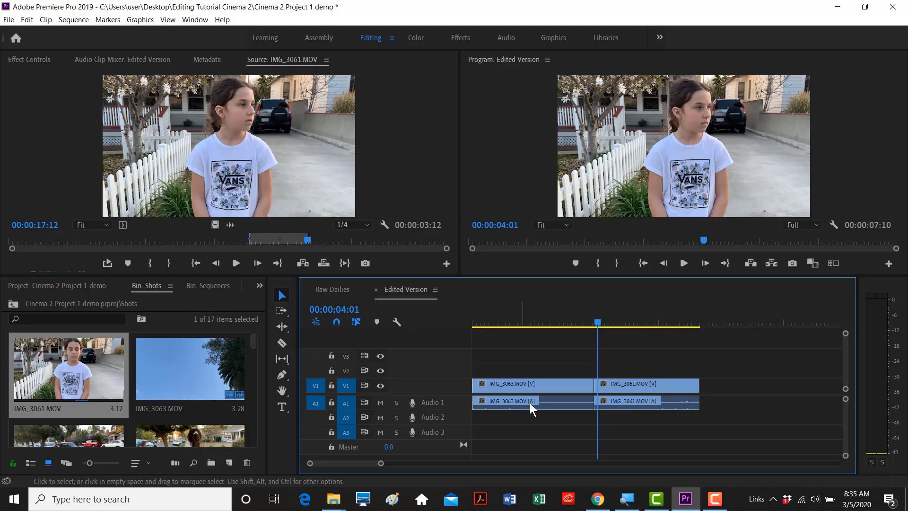
# - Mute the Audio 1 track and replay the sequence from near the start
pyautogui.click(380, 403)
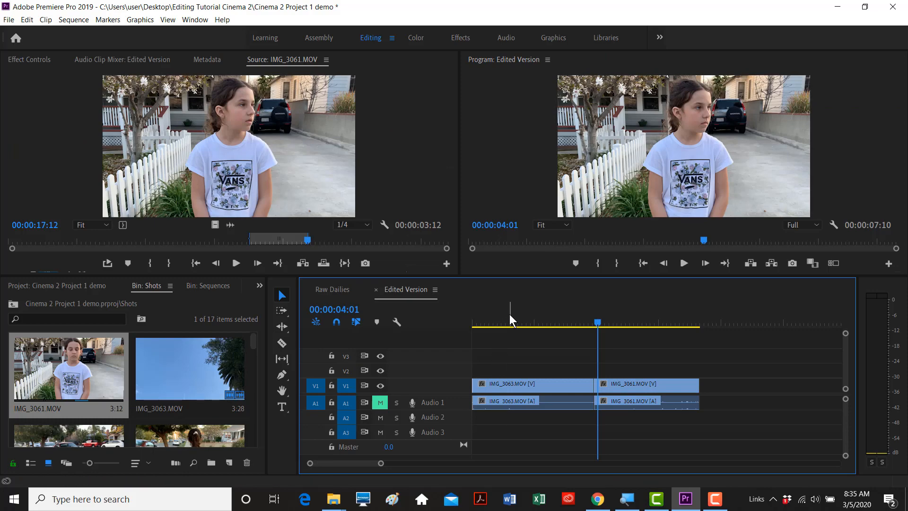
pyautogui.click(892, 59)
pyautogui.press('space')
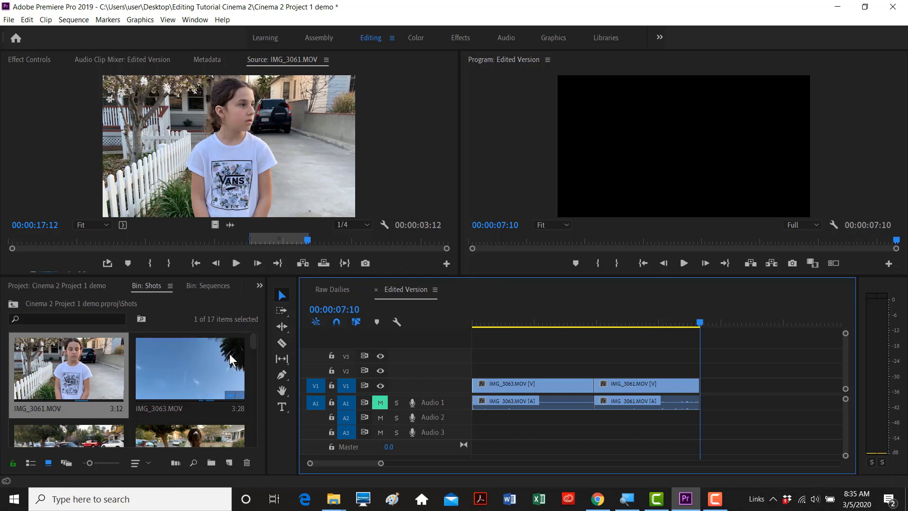
# - Load IMG_3067.MOV into the Source monitor and find the red car portion at 03:17
pyautogui.moveTo(252, 344); pyautogui.dragTo(252, 350)
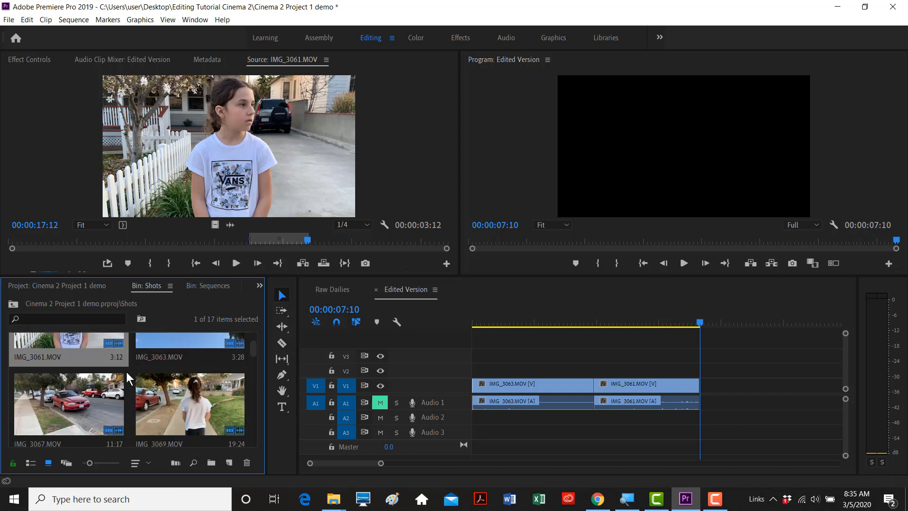
pyautogui.doubleClick(102, 395)
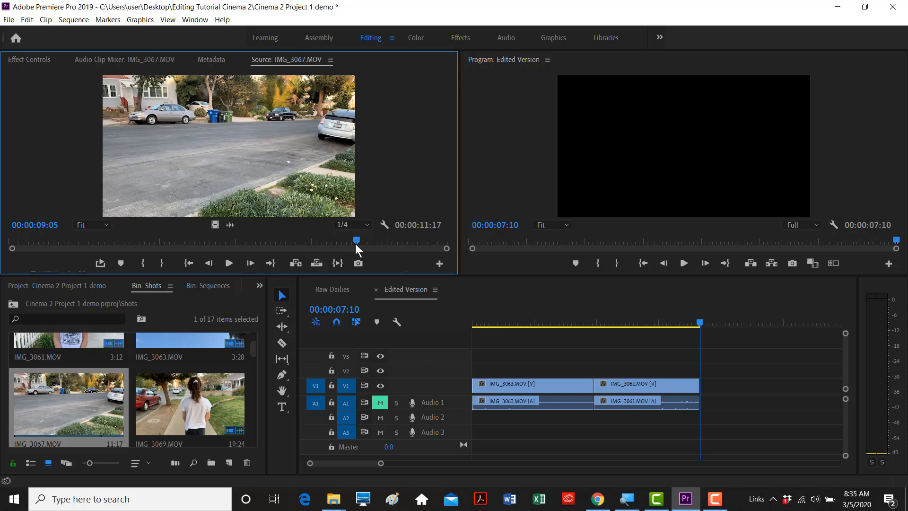
pyautogui.moveTo(354, 239); pyautogui.dragTo(49, 241)
pyautogui.press('space')
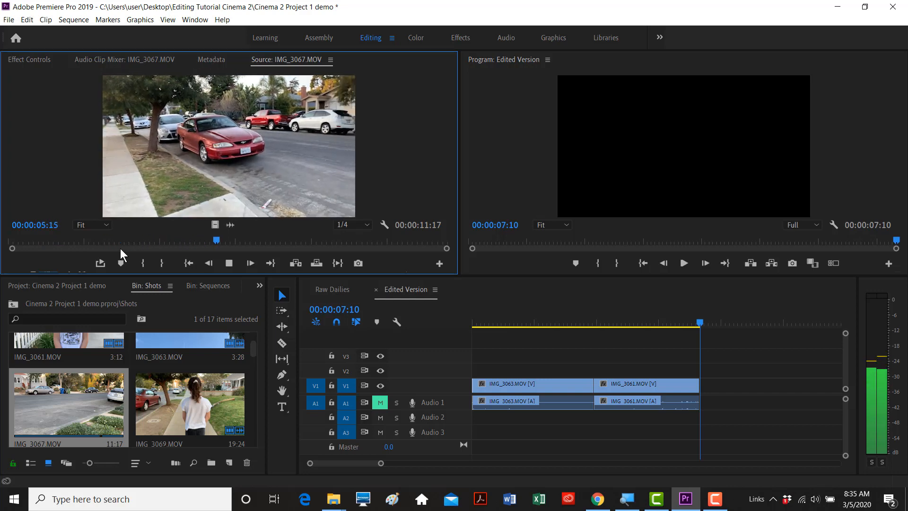
pyautogui.press('space')
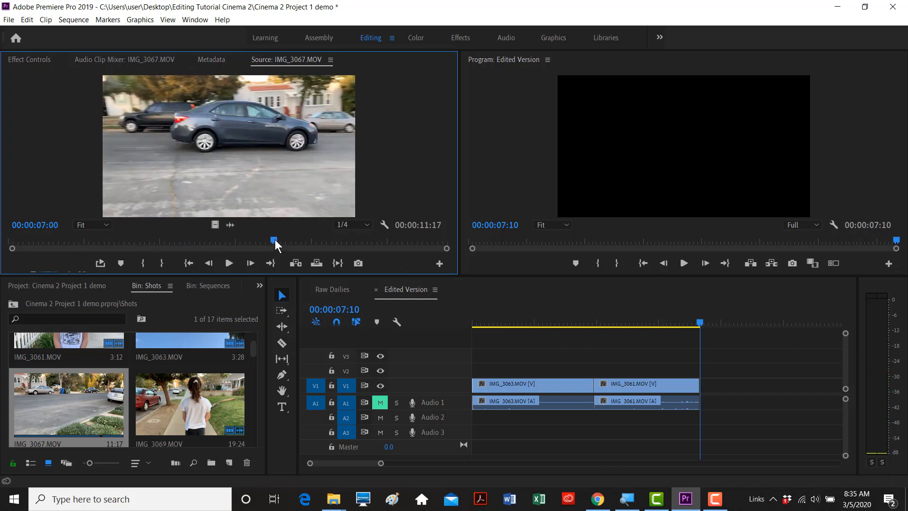
pyautogui.moveTo(274, 240); pyautogui.dragTo(98, 239)
pyautogui.press('space')
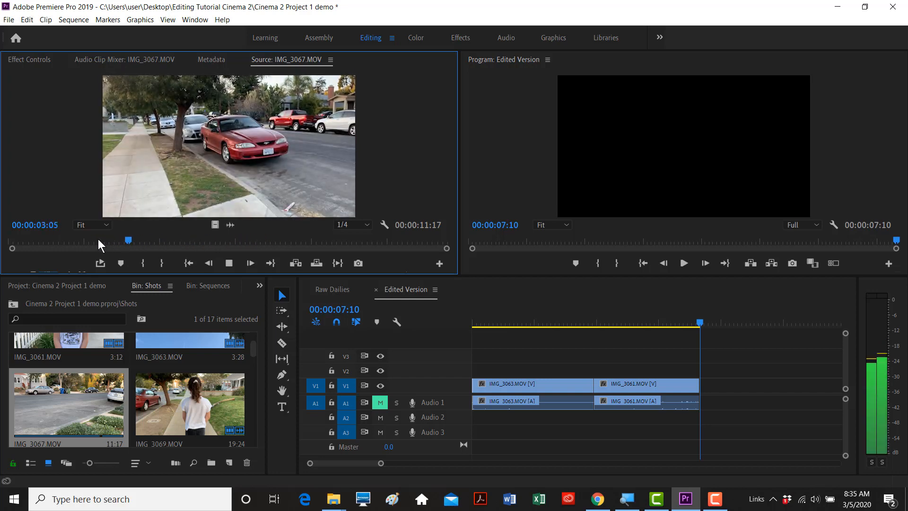
pyautogui.press('space')
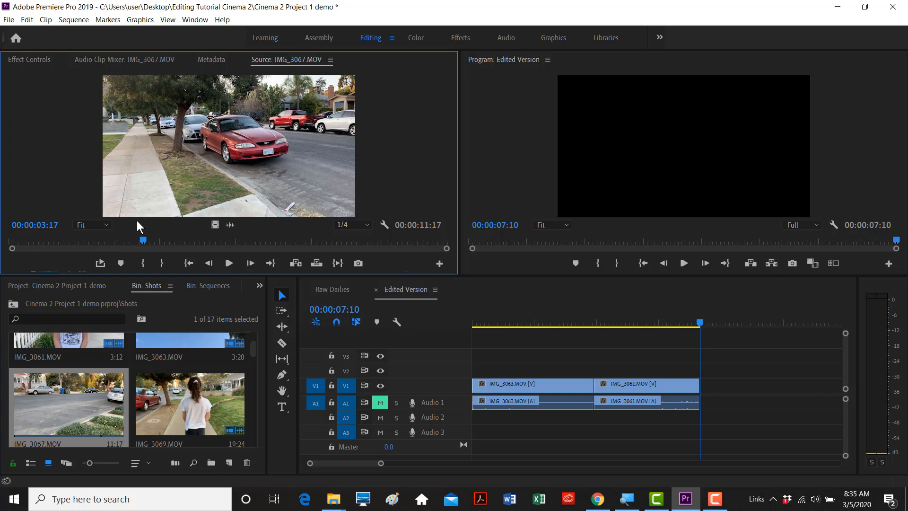
# - Mark IMG_3067.MOV's In at 03:17 and Out at 05:23, a 2:07 selection
pyautogui.press('i')
pyautogui.press('space')
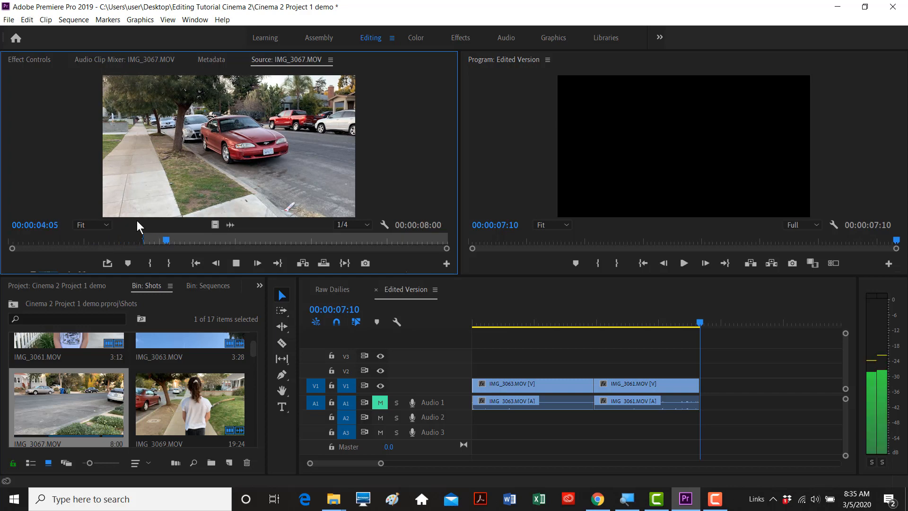
pyautogui.press('space')
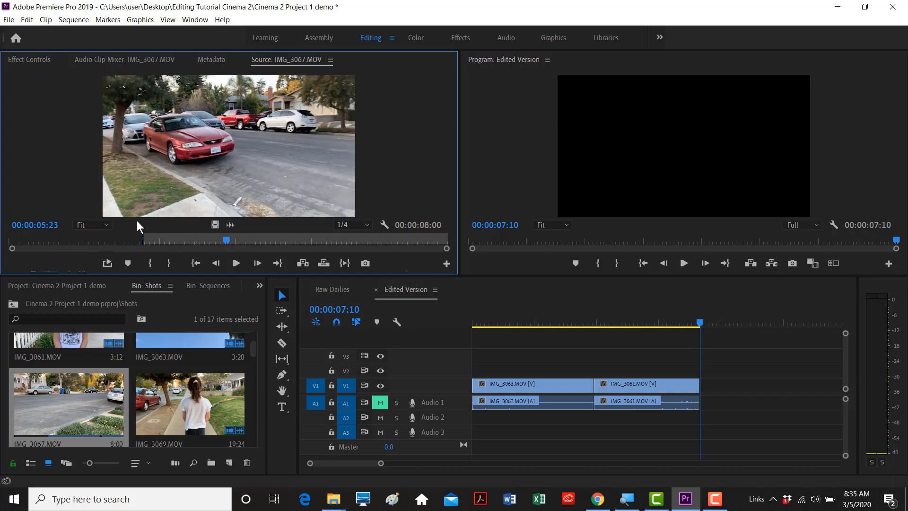
pyautogui.press('o')
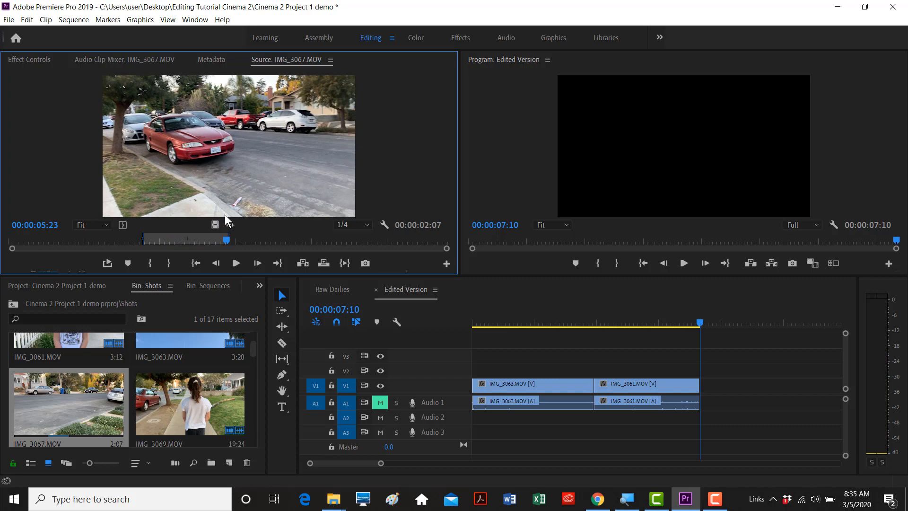
# - Insert the trimmed IMG_3067.MOV at the end of Edited Version and play across the cut
pyautogui.click(301, 262)
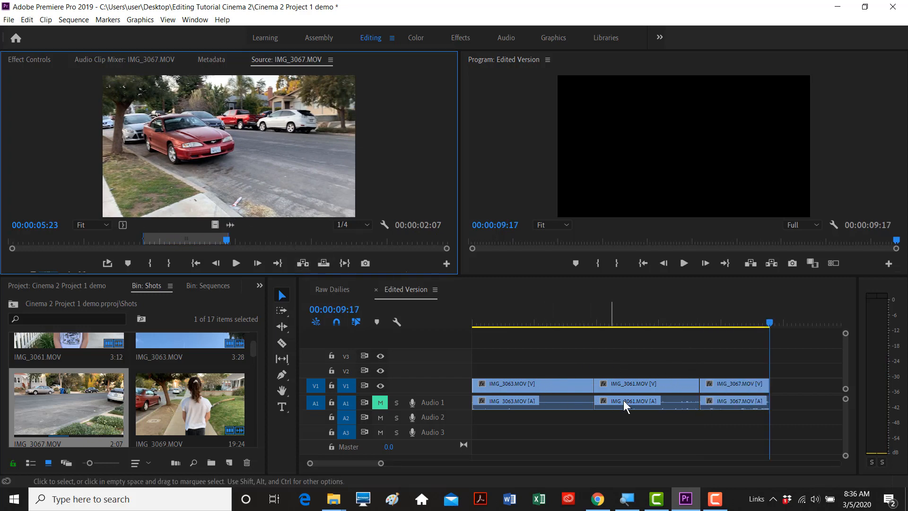
pyautogui.moveTo(768, 326); pyautogui.dragTo(658, 325)
pyautogui.press('space')
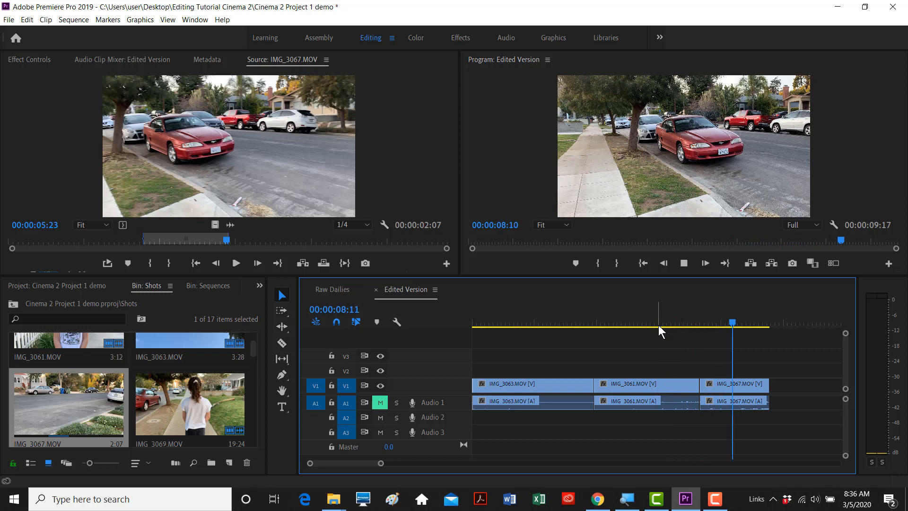
pyautogui.press('space')
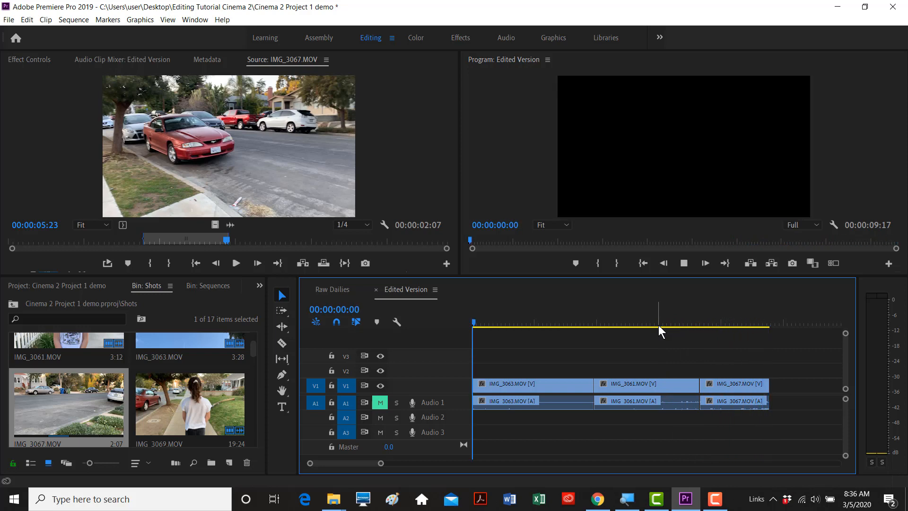
# - Fit the whole 9:17 sequence in the timeline and check its start and end
pyautogui.click(717, 320)
pyautogui.moveTo(734, 319)
pyautogui.mouseDown()
pyautogui.moveTo(774, 320)
pyautogui.moveTo(521, 326)
pyautogui.moveTo(720, 325)
pyautogui.mouseUp()
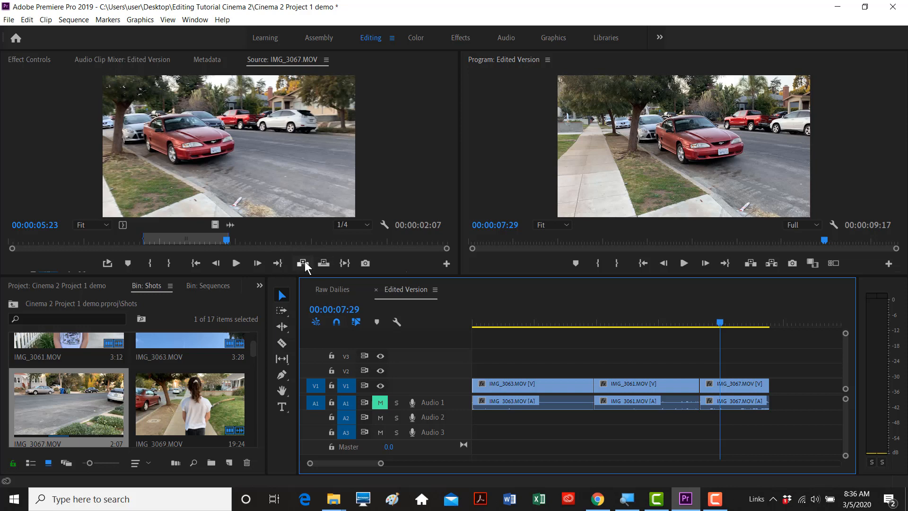
pyautogui.click(658, 323)
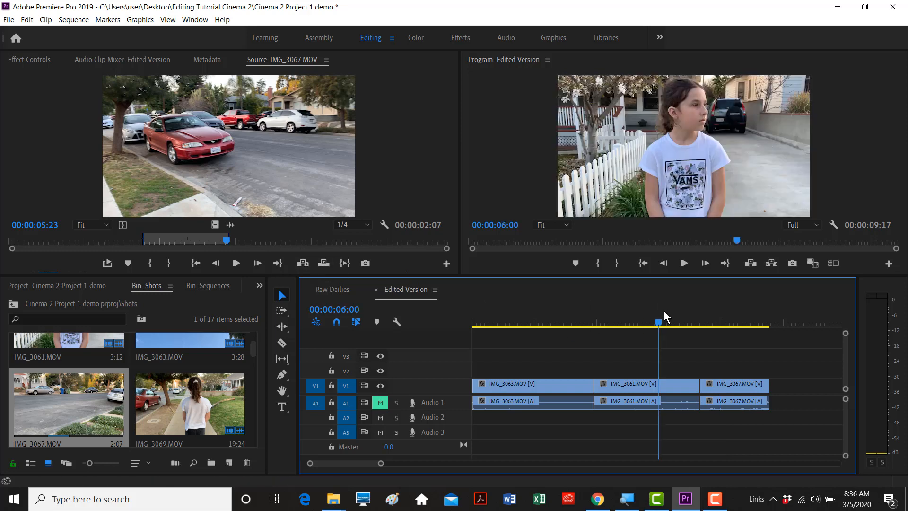
pyautogui.press('-')
pyautogui.press('-')
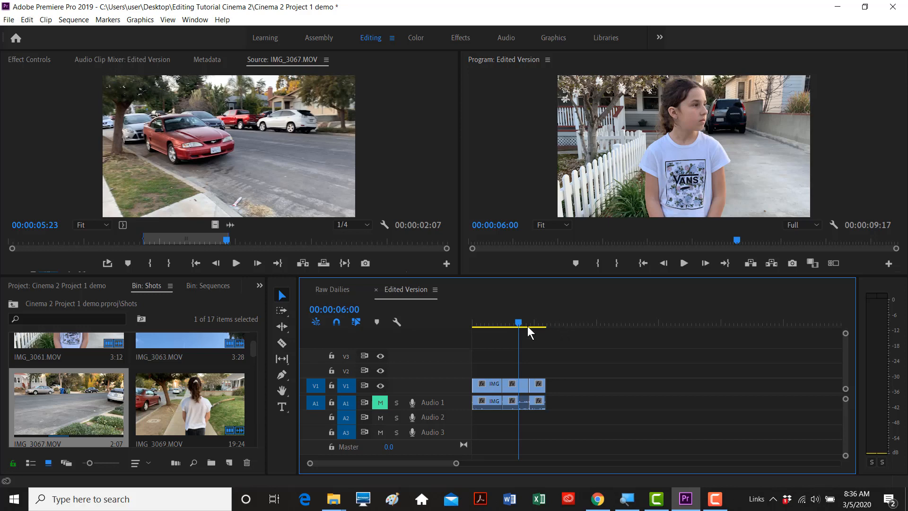
pyautogui.moveTo(515, 323); pyautogui.dragTo(475, 323)
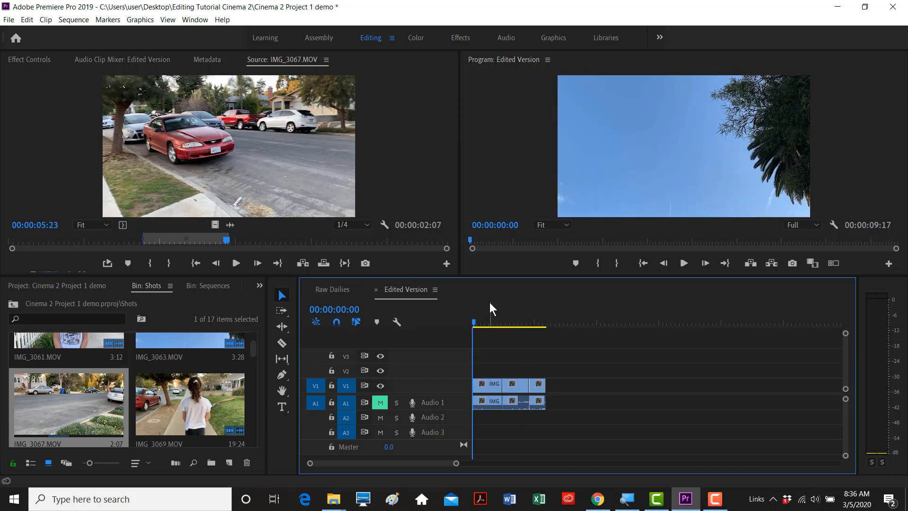
pyautogui.press('End')
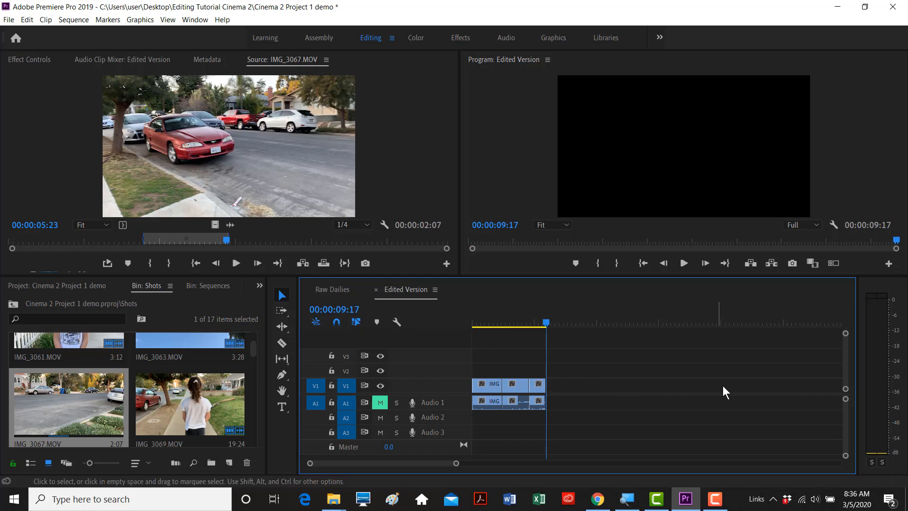
# - Scrub the Edited Version timeline back to the red car shot and activate the Program monitor
pyautogui.click(715, 499)
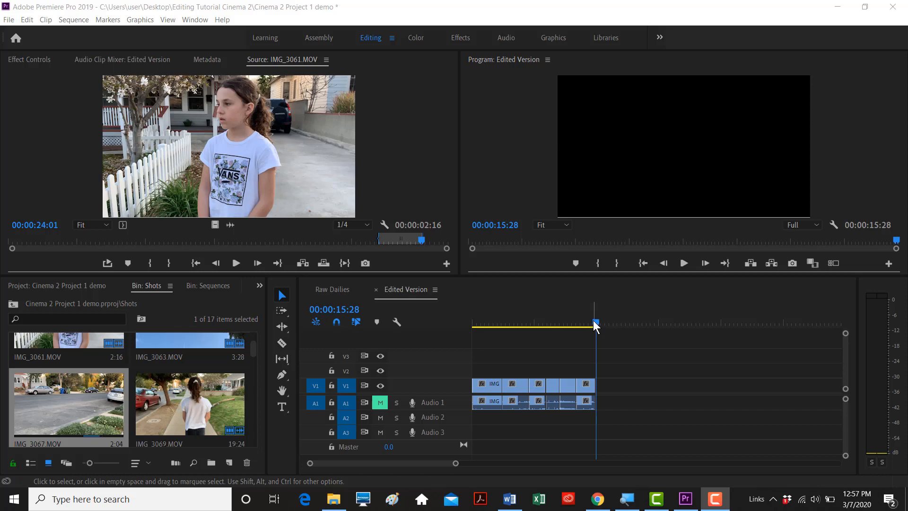
pyautogui.moveTo(596, 322); pyautogui.dragTo(533, 326)
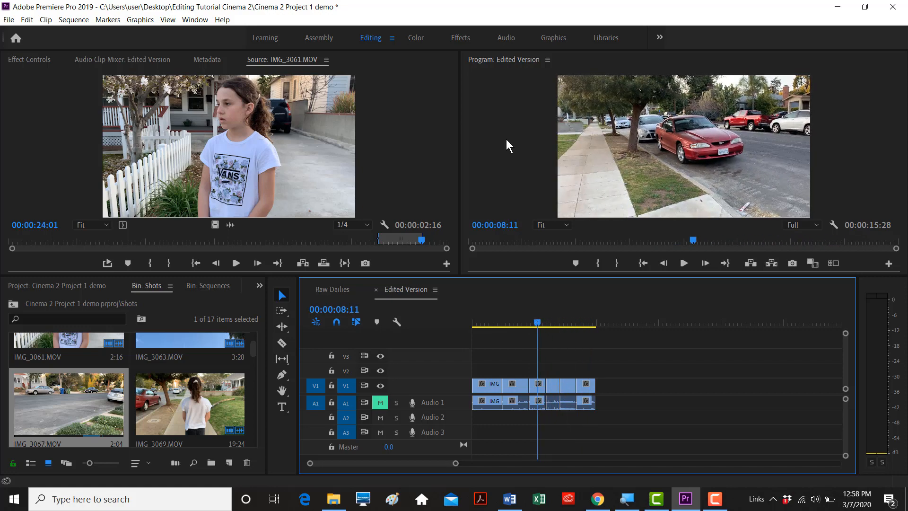
pyautogui.click(506, 140)
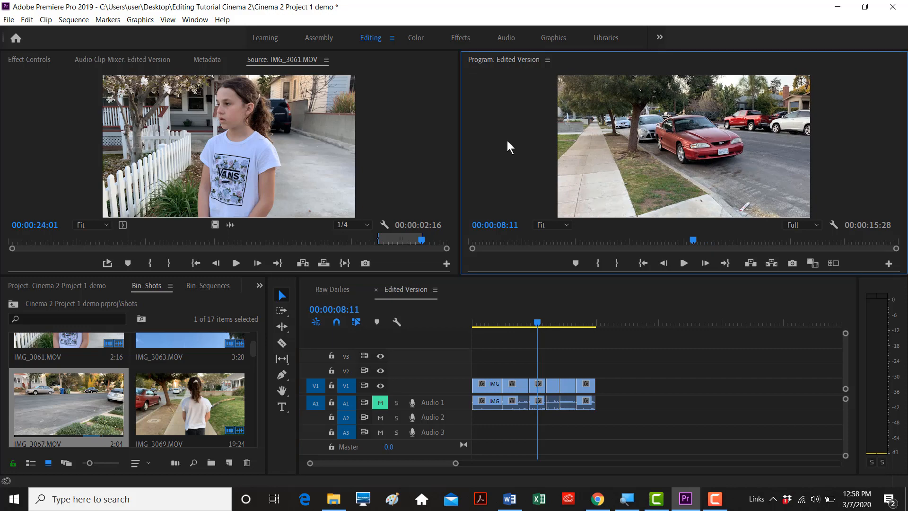
# - Toggle the Program monitor's maximized view, then show the sequence full-screen with Ctrl+`
pyautogui.press('`')
pyautogui.press('`')
pyautogui.press('`')
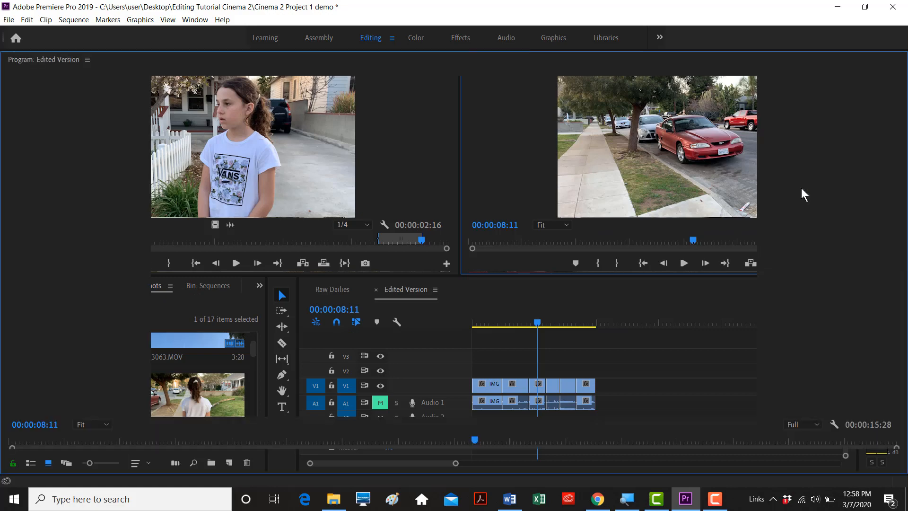
pyautogui.press('`')
pyautogui.press('`')
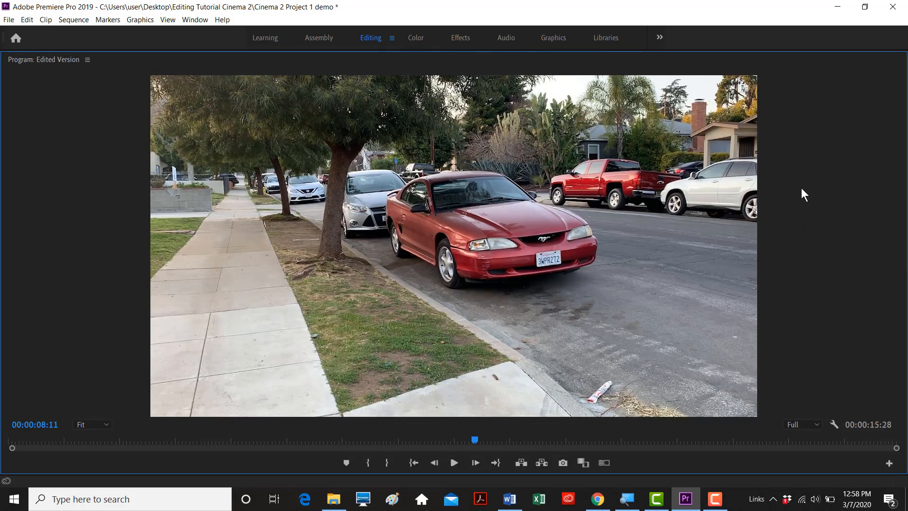
pyautogui.press('`')
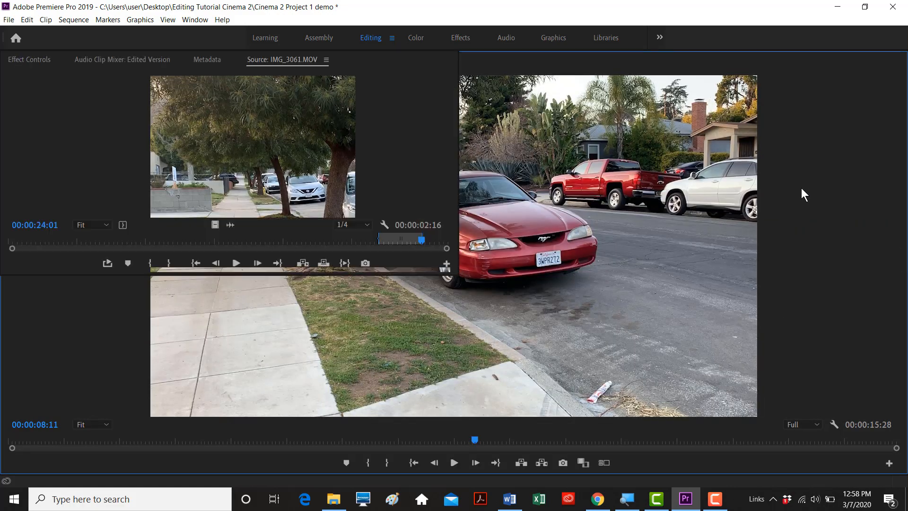
pyautogui.press('`')
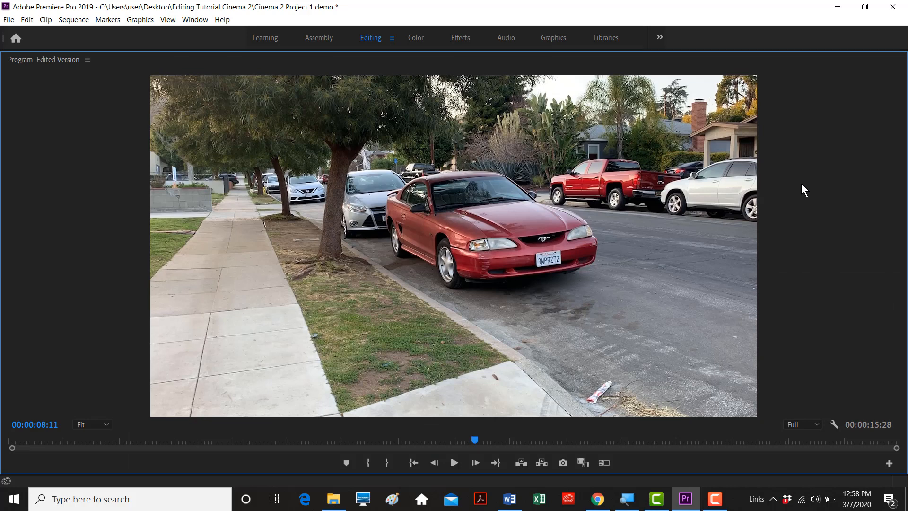
pyautogui.hotkey('ctrl', '`')
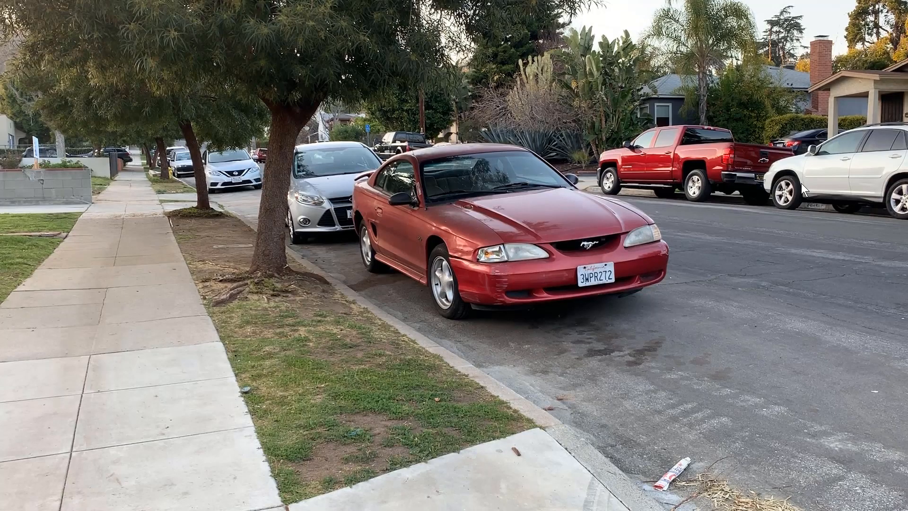
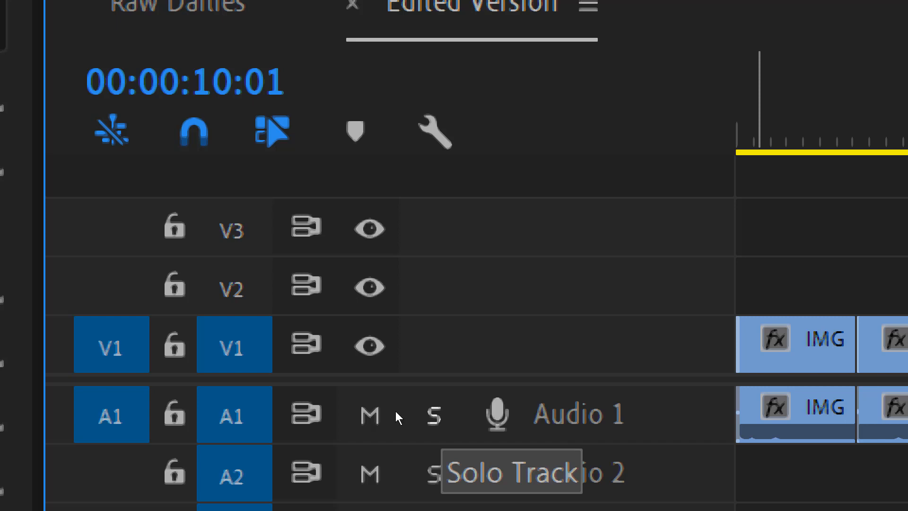
# - Audition the Audio 1 track by toggling its solo and mute on and off
pyautogui.click(404, 413)
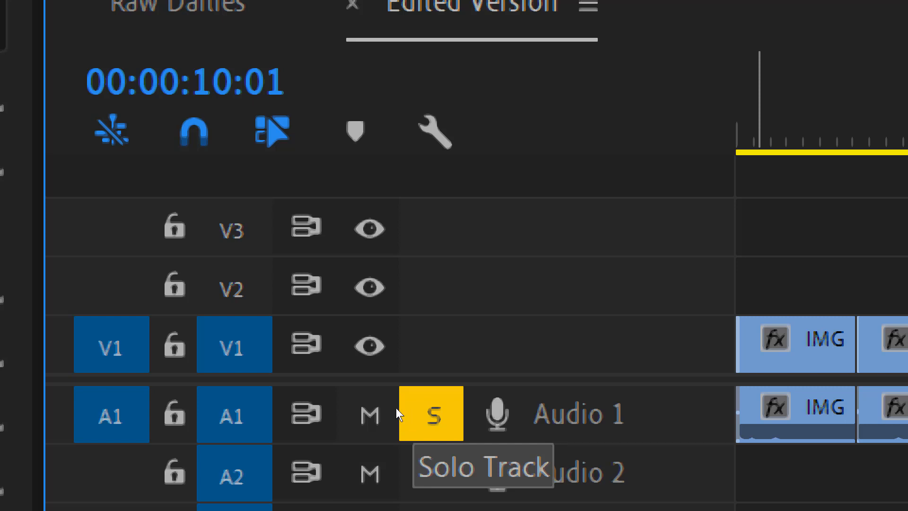
pyautogui.click(398, 411)
pyautogui.click(379, 411)
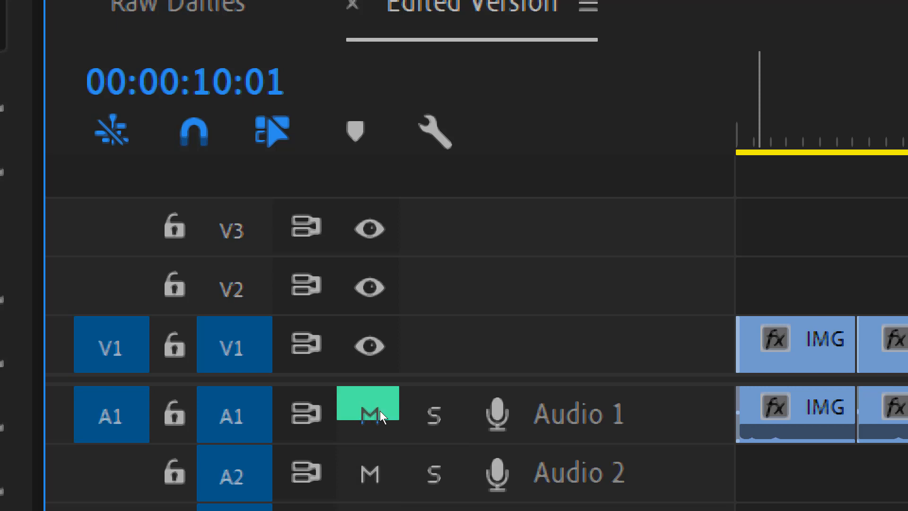
pyautogui.click(379, 411)
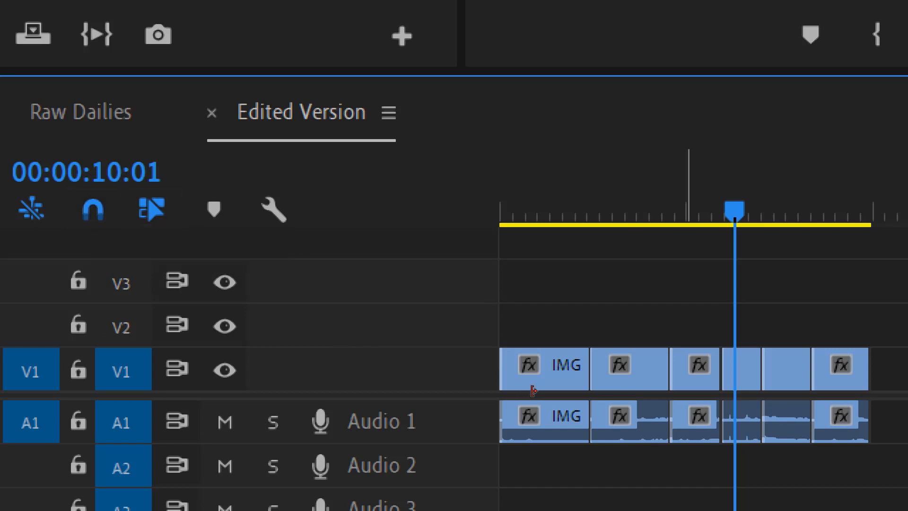
# - Shorten the second clip's end by one second, then extend a clip's end to the playhead at 00:00:06:21
pyautogui.moveTo(668, 374); pyautogui.dragTo(644, 374)
pyautogui.click(656, 210)
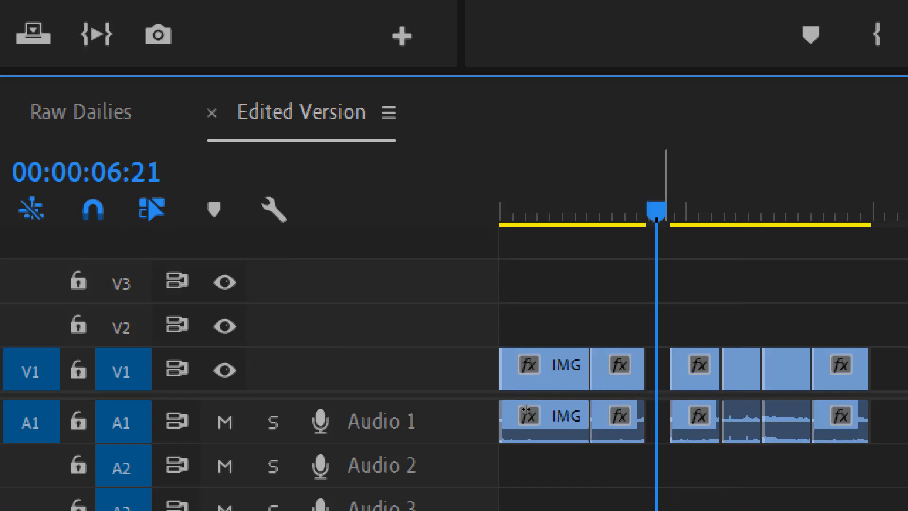
pyautogui.press('=')
pyautogui.press('=')
pyautogui.press('=')
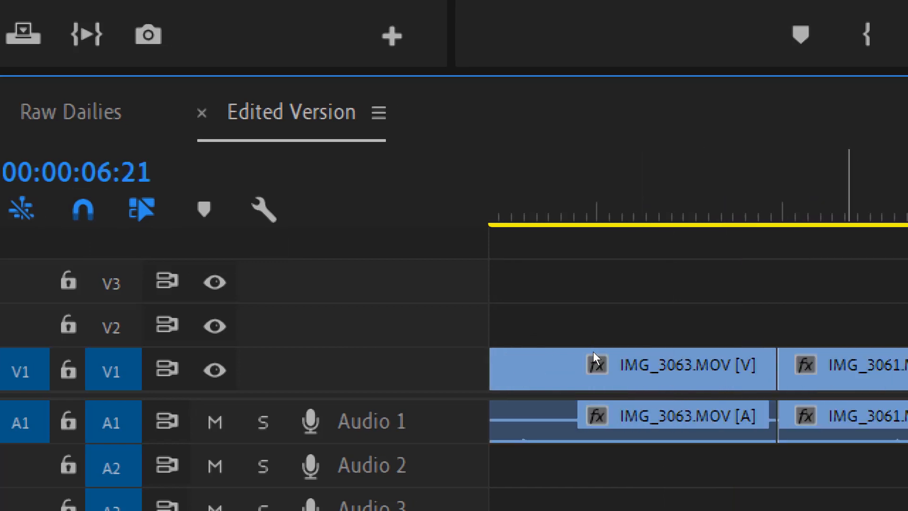
pyautogui.hscroll(7, 568, 387)
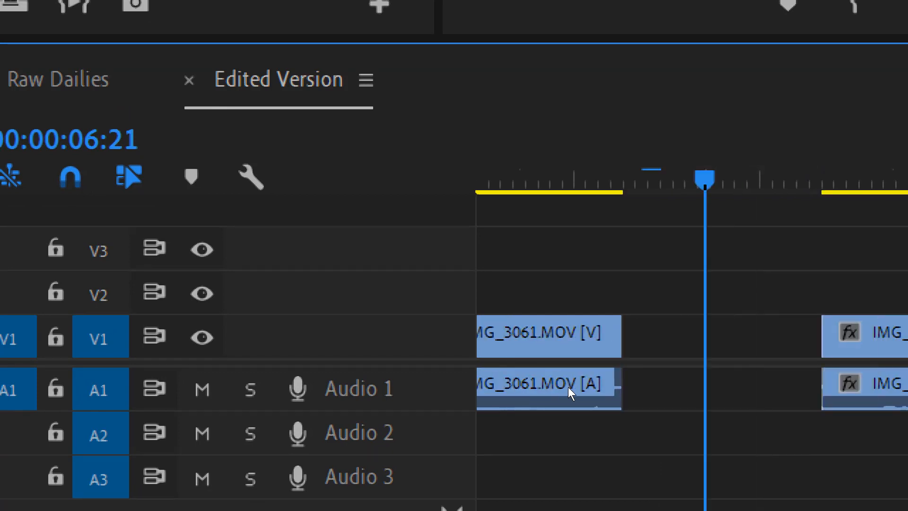
pyautogui.moveTo(567, 388); pyautogui.dragTo(651, 389)
# - With snapping off, lengthen IMG_3061 by 12 frames to meet IMG_3067, then restore snapping and undo a stray move
pyautogui.click(278, 193)
pyautogui.scroll(-3, 504, 371)
pyautogui.scroll(1, 504, 371)
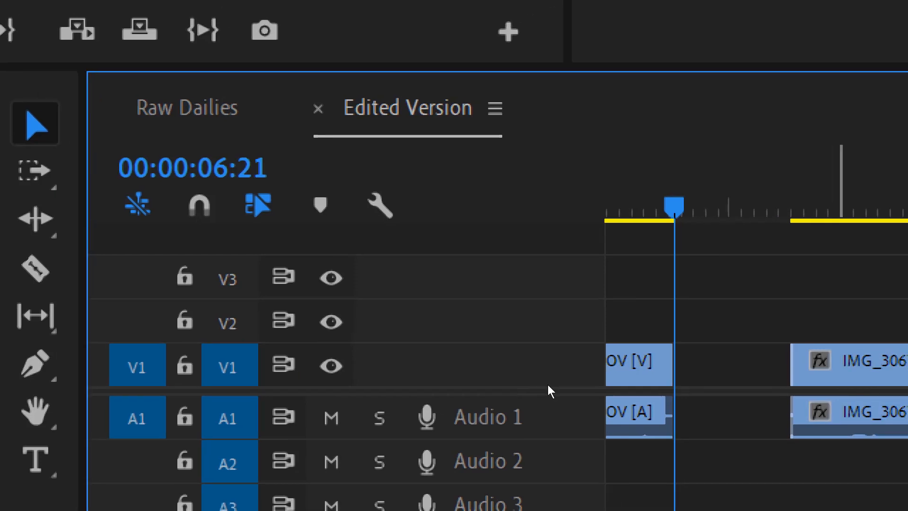
pyautogui.moveTo(583, 195); pyautogui.dragTo(633, 195)
pyautogui.moveTo(581, 402); pyautogui.dragTo(624, 402)
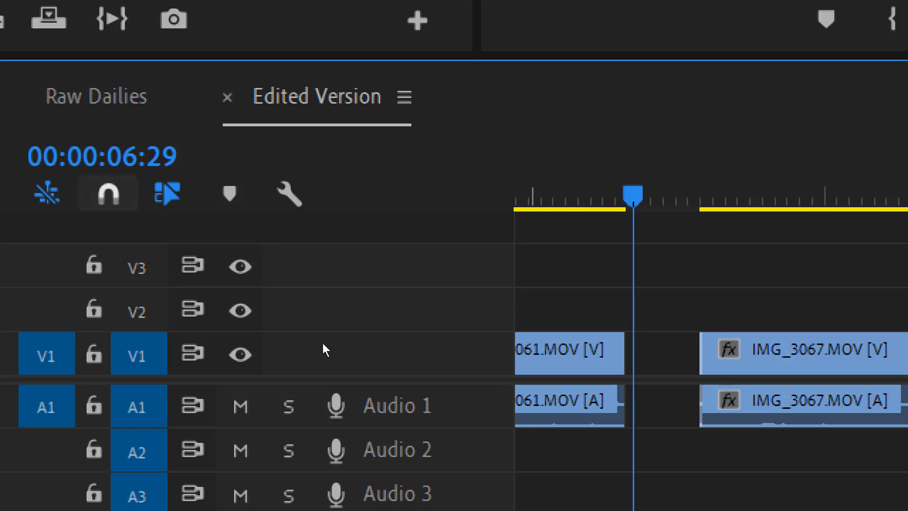
pyautogui.press('s')
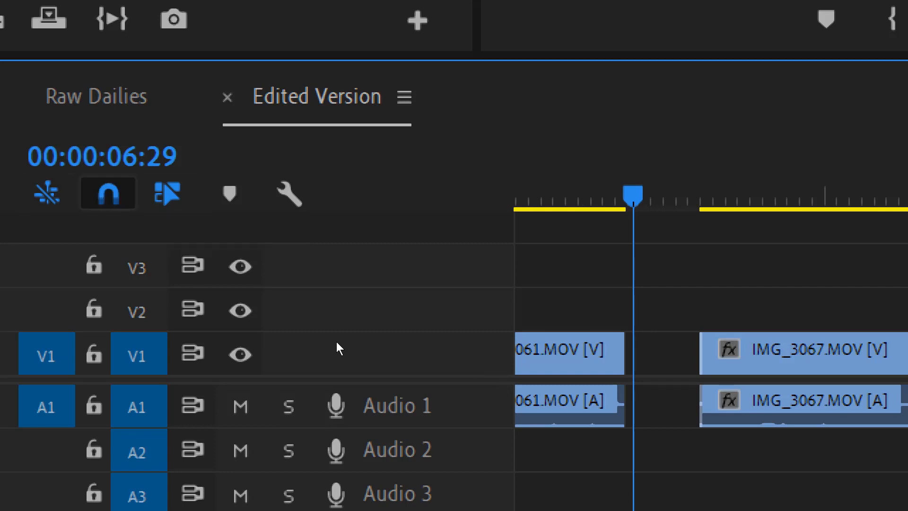
pyautogui.moveTo(393, 356); pyautogui.dragTo(423, 367)
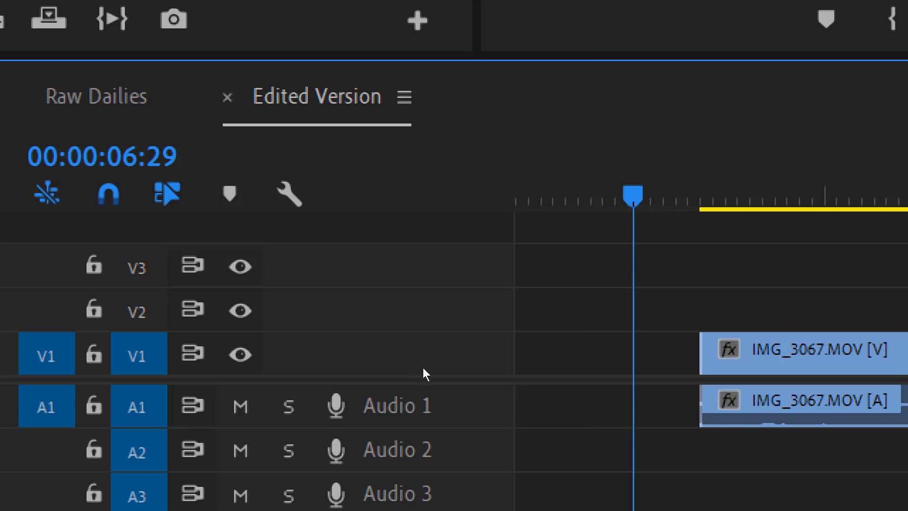
pyautogui.hotkey('ctrl', 'z')
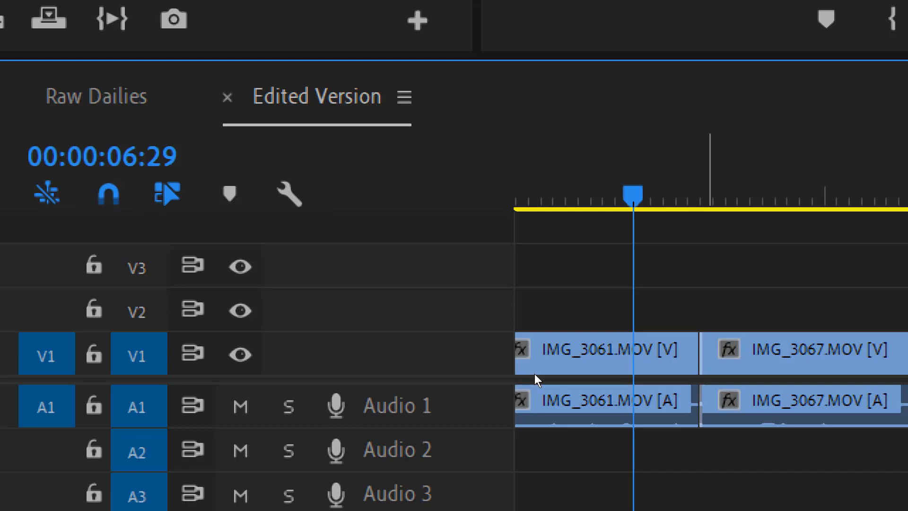
pyautogui.click(519, 392)
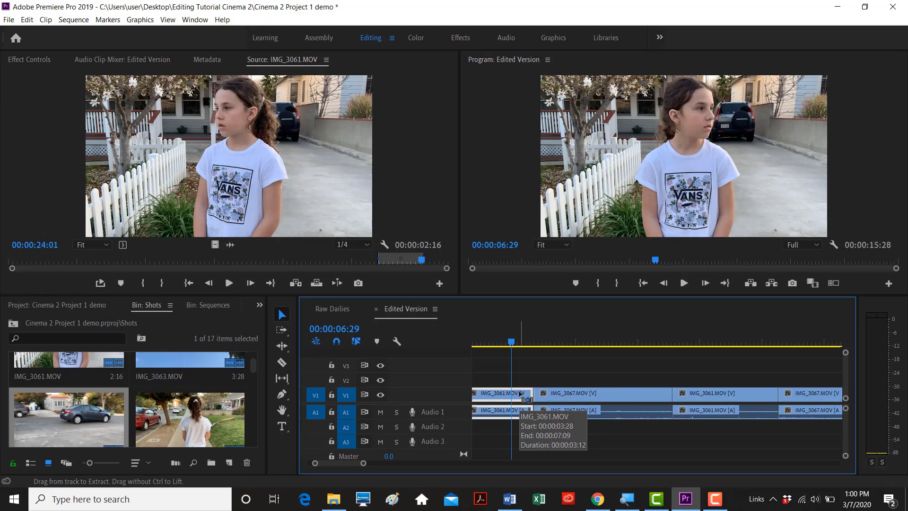
pyautogui.click(548, 396)
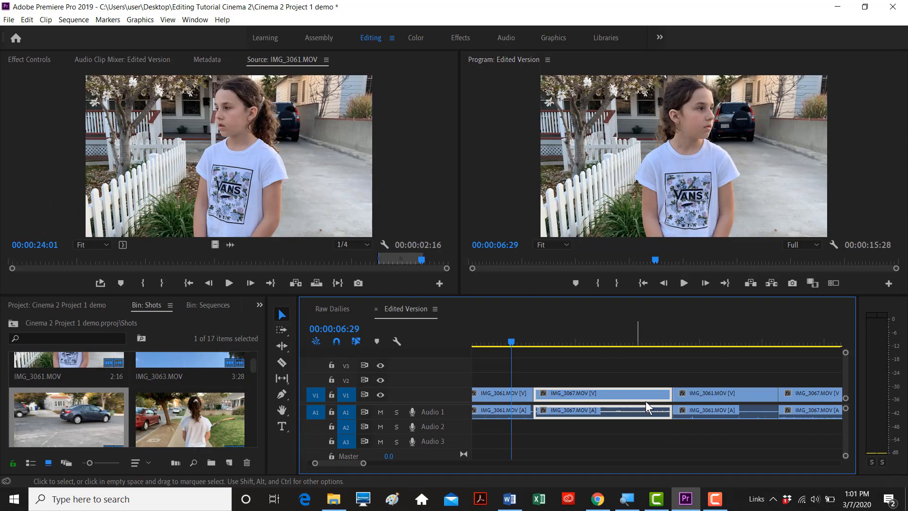
pyautogui.click(687, 414)
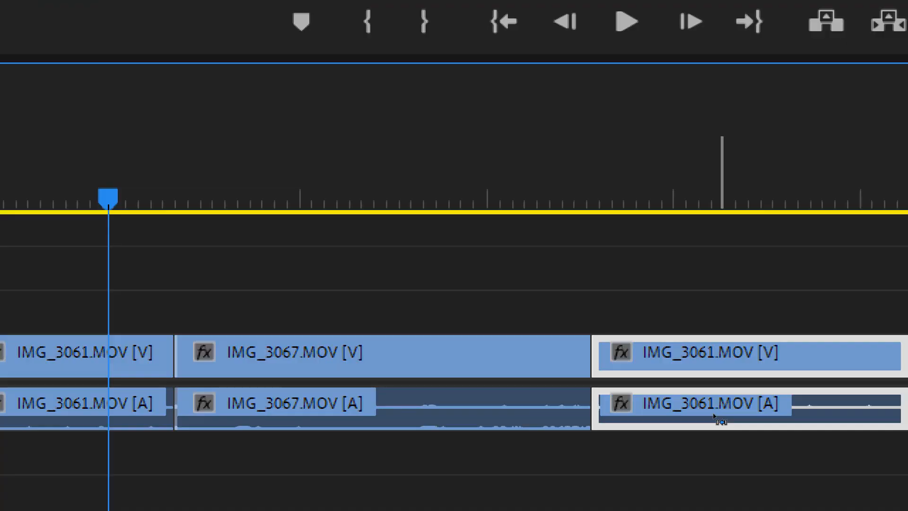
pyautogui.click(622, 414)
pyautogui.click(698, 393)
pyautogui.click(560, 393)
pyautogui.click(724, 408)
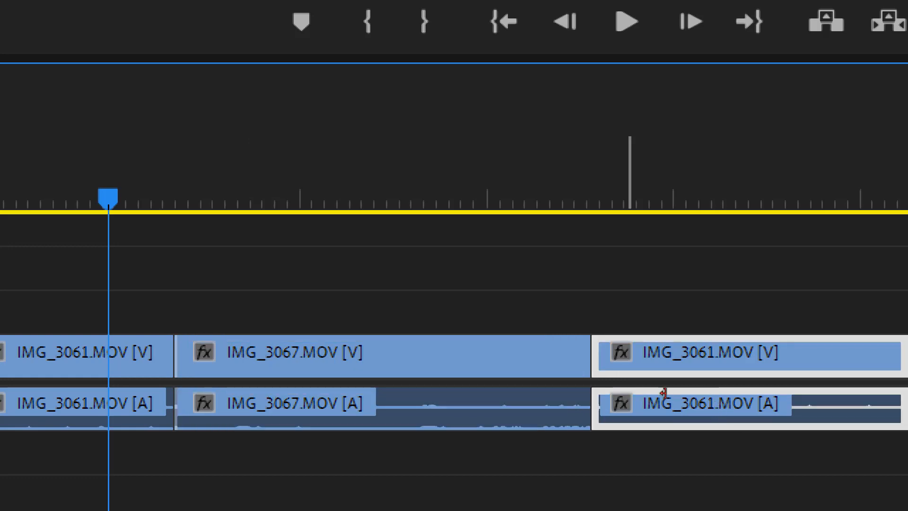
pyautogui.click(526, 397)
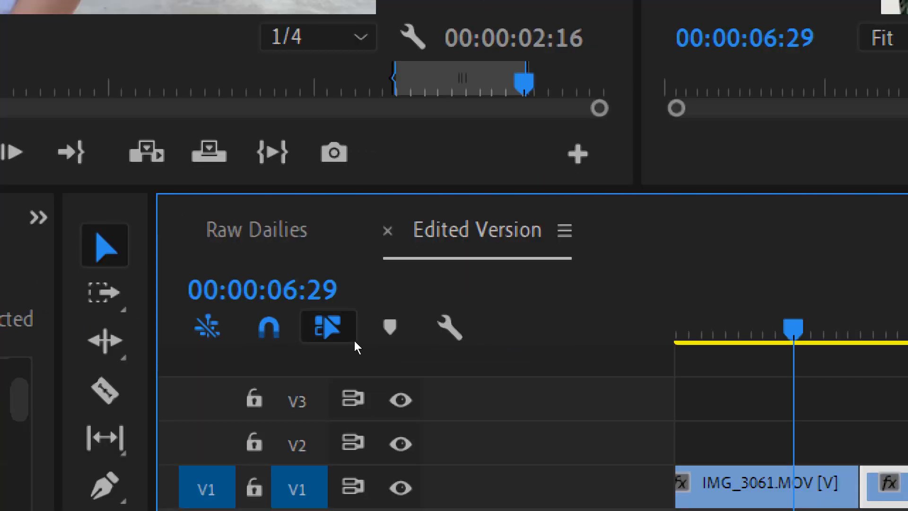
pyautogui.click(364, 344)
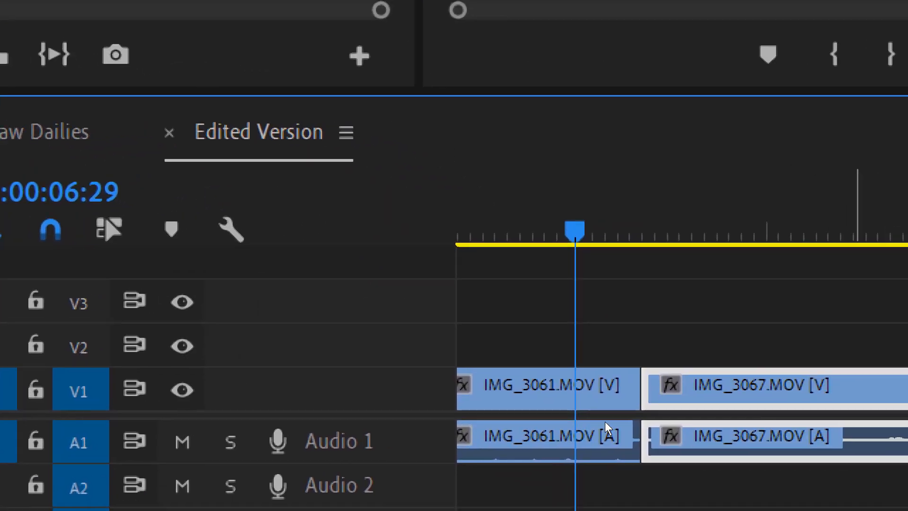
pyautogui.click(549, 378)
pyautogui.click(738, 439)
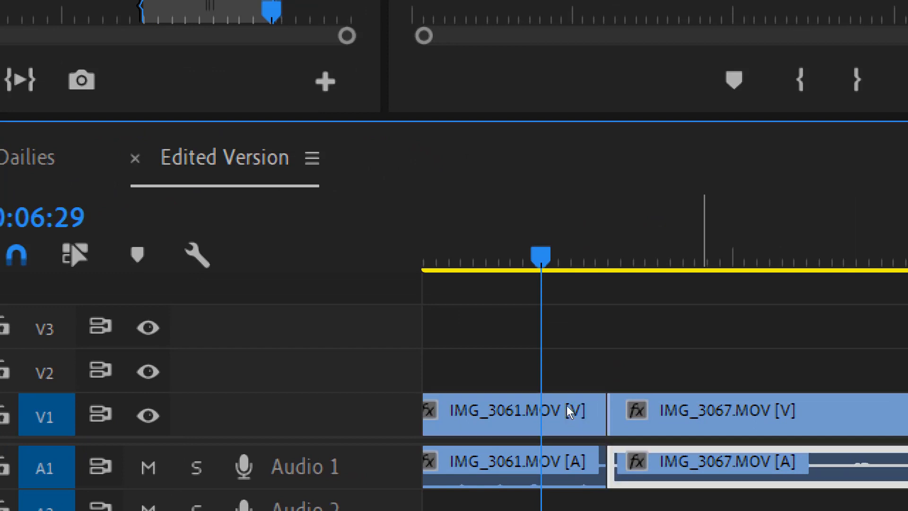
pyautogui.click(517, 407)
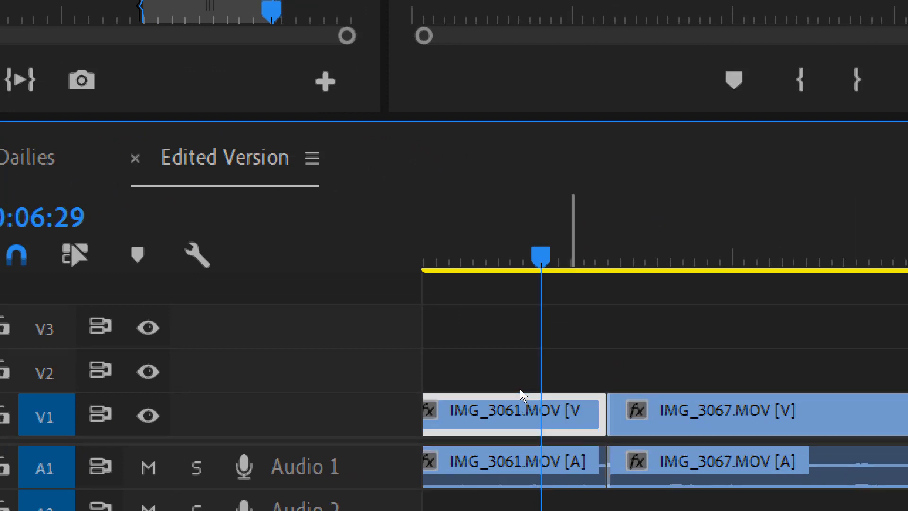
pyautogui.click(667, 466)
pyautogui.click(677, 414)
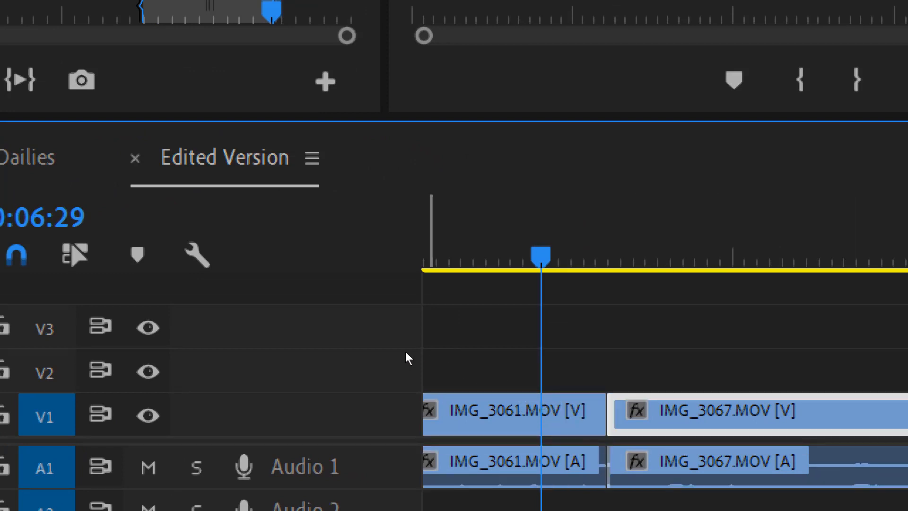
pyautogui.click(75, 254)
pyautogui.click(538, 369)
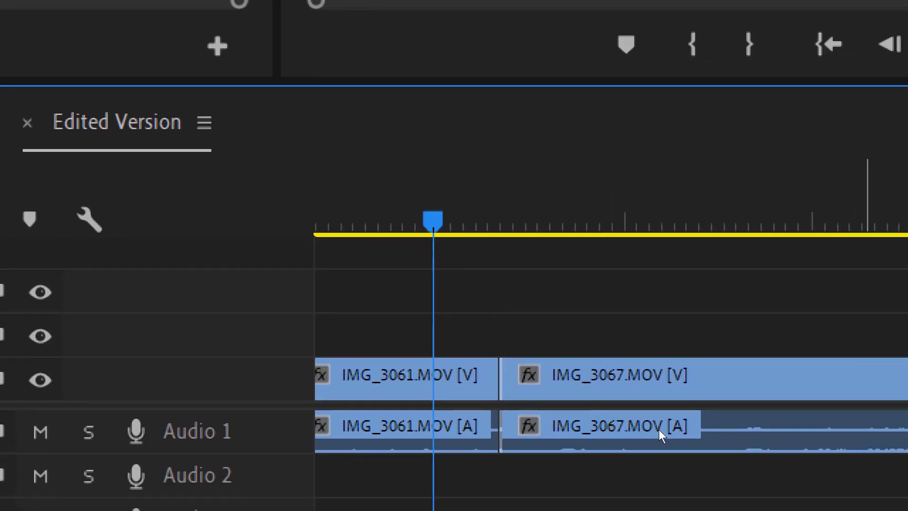
pyautogui.click(562, 395)
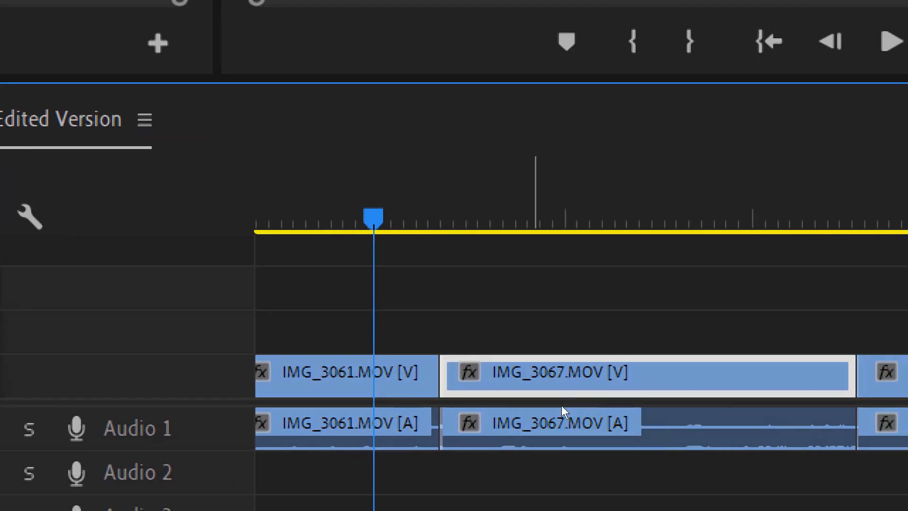
pyautogui.click(559, 410)
pyautogui.click(384, 386)
pyautogui.click(575, 392)
pyautogui.click(595, 410)
pyautogui.click(339, 426)
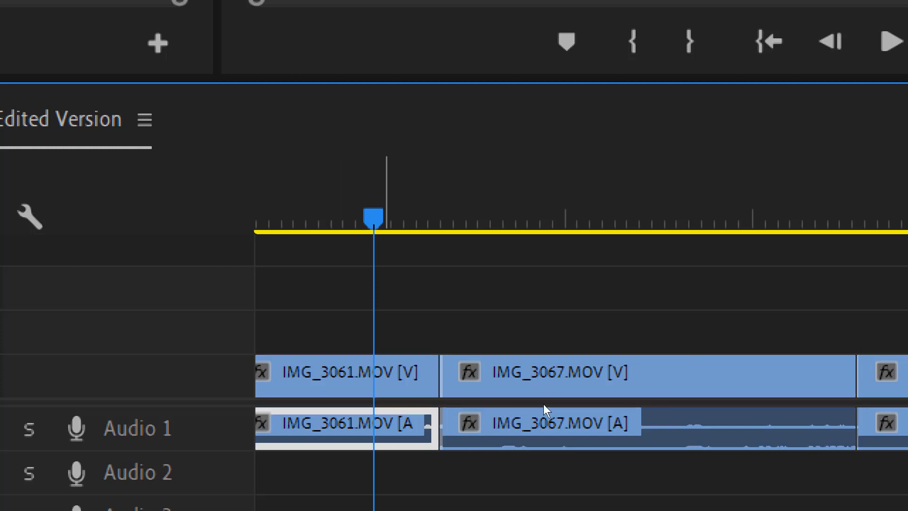
pyautogui.click(549, 377)
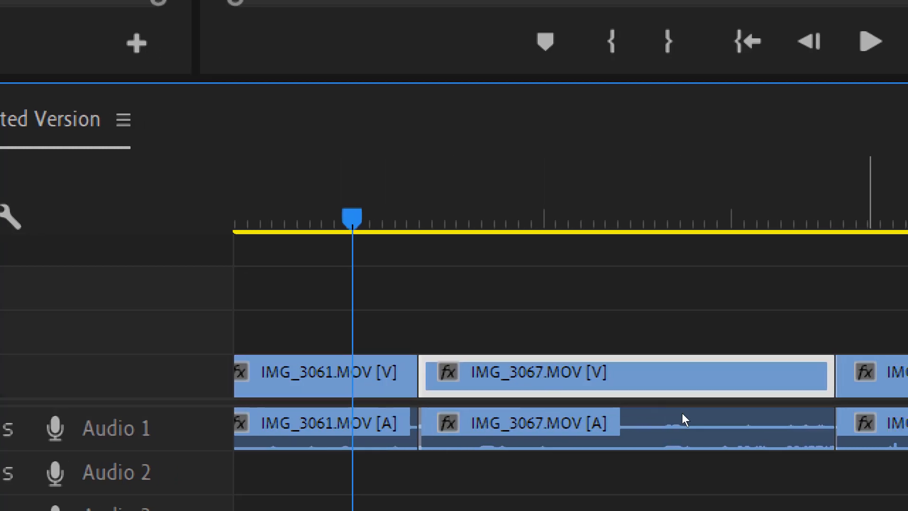
pyautogui.click(875, 421)
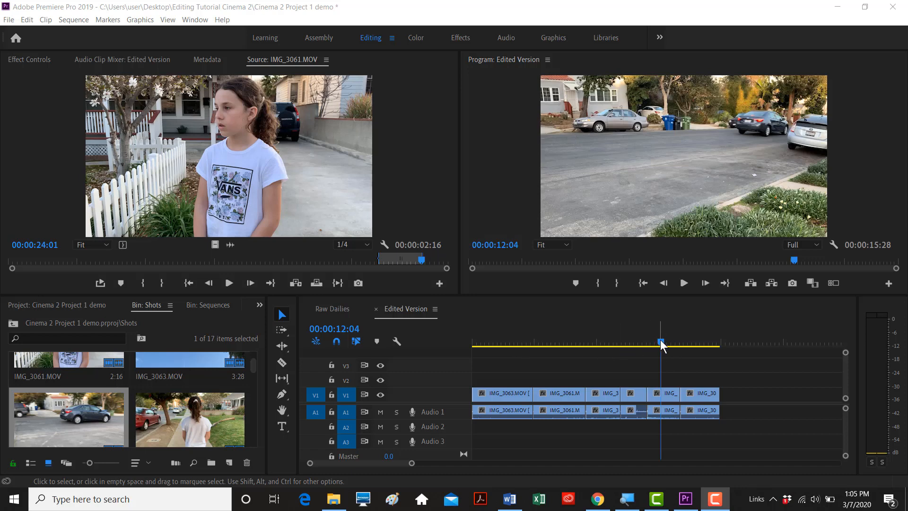
pyautogui.moveTo(662, 345); pyautogui.dragTo(595, 344)
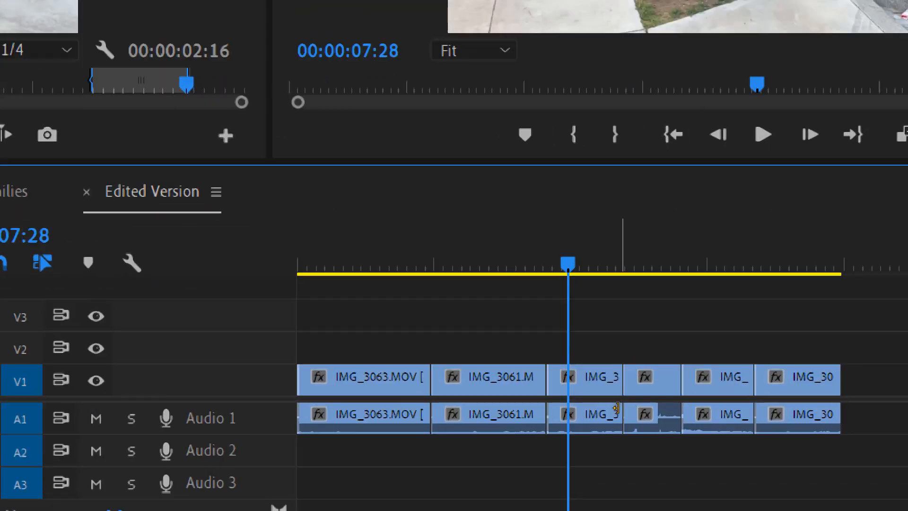
pyautogui.click(591, 362)
pyautogui.click(689, 362)
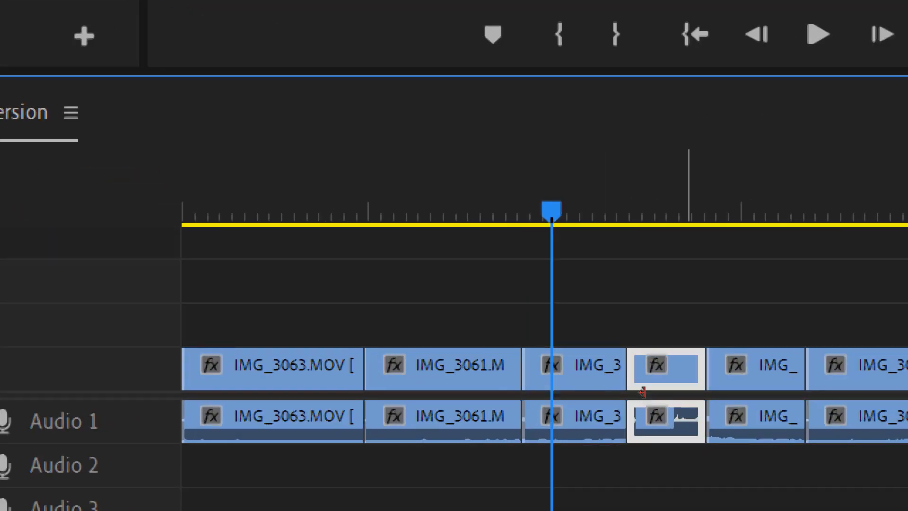
pyautogui.click(784, 363)
pyautogui.click(859, 370)
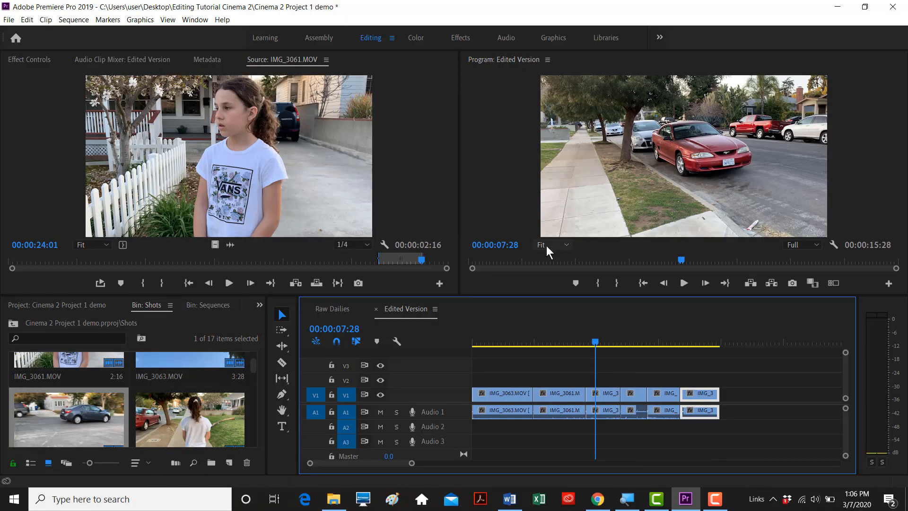
pyautogui.press('space')
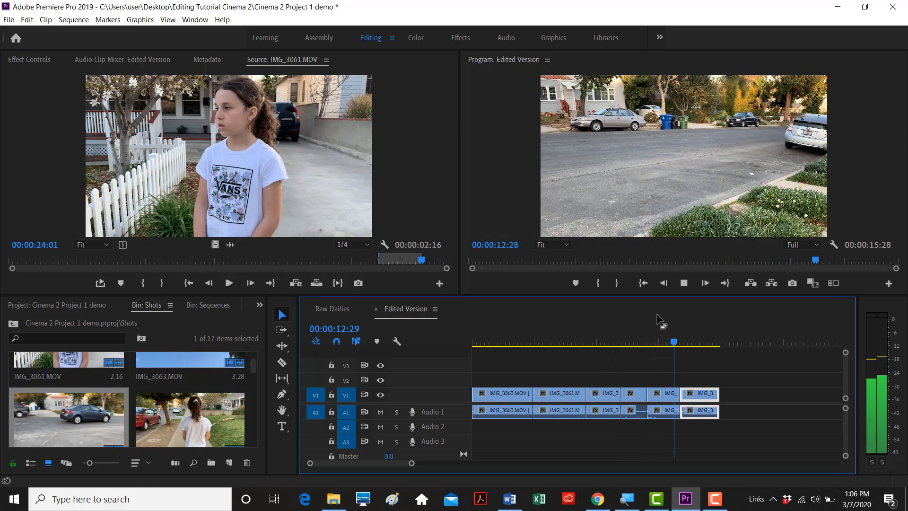
pyautogui.press('space')
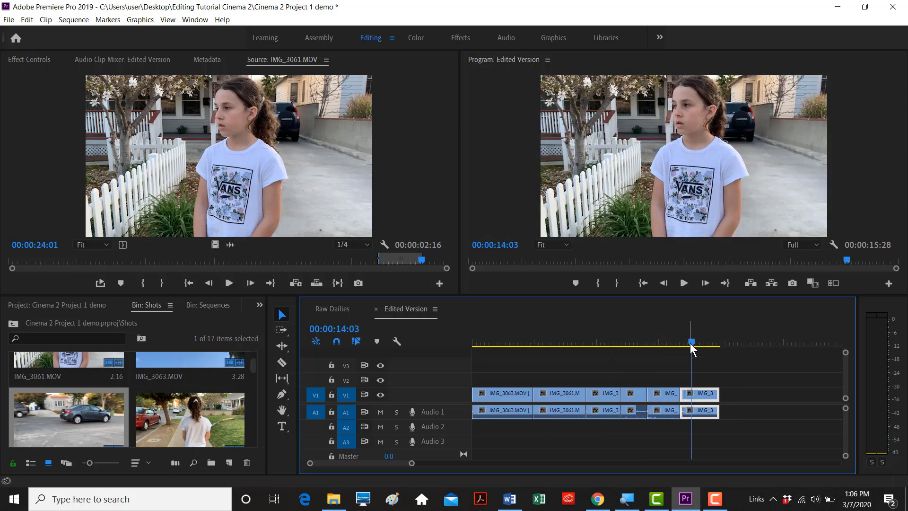
pyautogui.moveTo(686, 343); pyautogui.dragTo(636, 345)
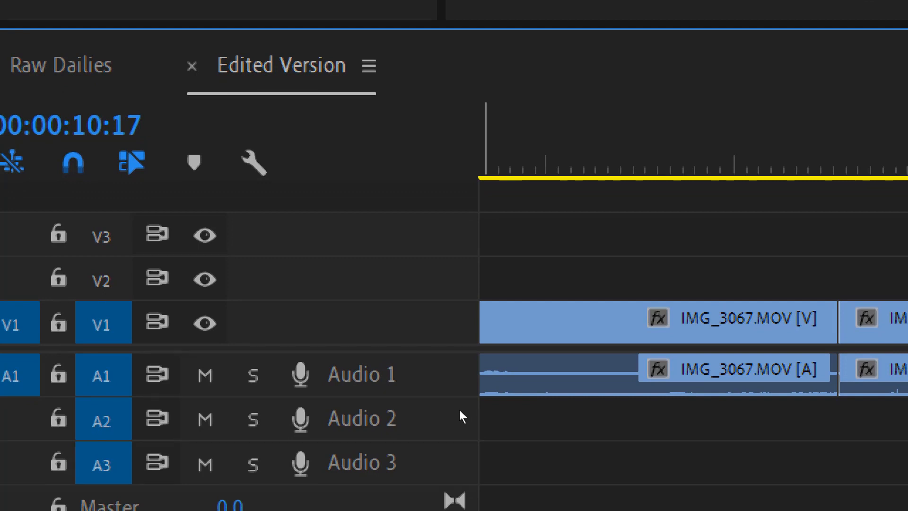
# - Make the Video 1 track taller so clip thumbnails show
pyautogui.scroll(2, 460, 411)
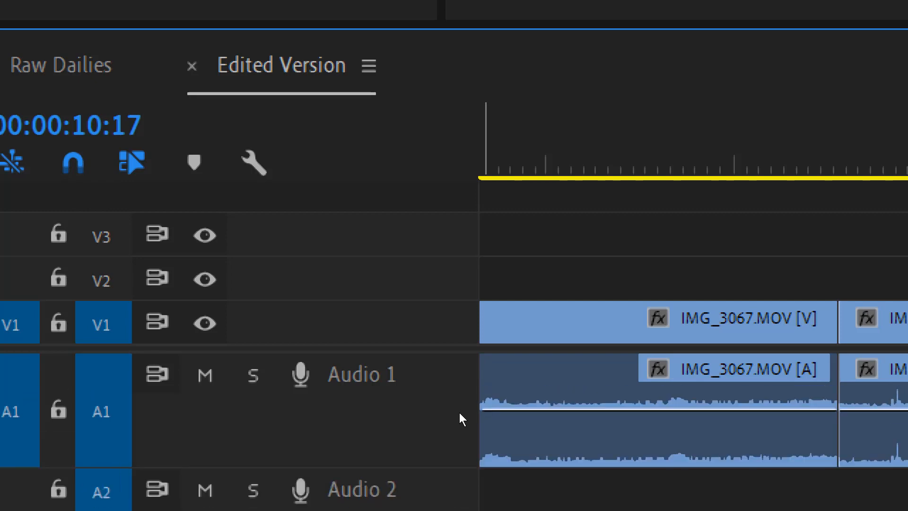
pyautogui.scroll(-1, 459, 414)
pyautogui.scroll(-1, 459, 414)
pyautogui.scroll(1, 459, 415)
pyautogui.scroll(1, 459, 420)
pyautogui.hotkey('ctrl', '=')
pyautogui.hotkey('ctrl', '=')
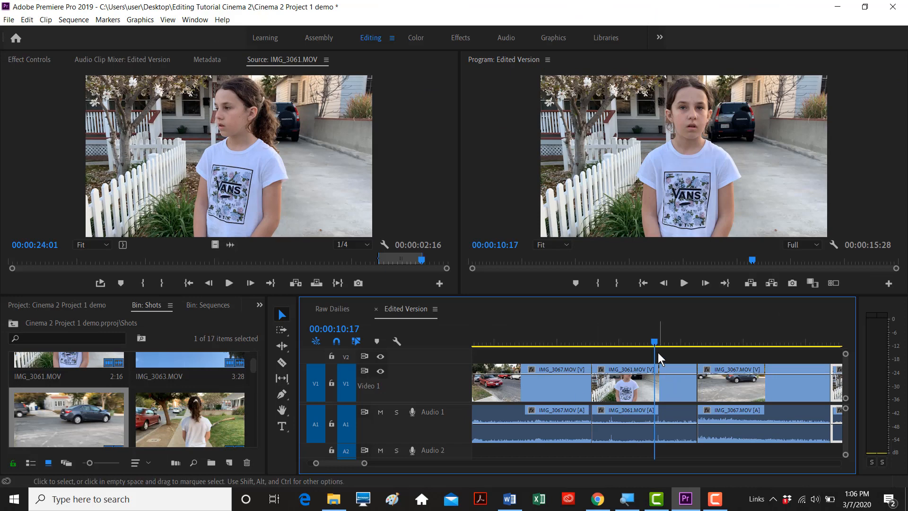
# - Scrub back to the earlier car clip and play the cut from there, then stop
pyautogui.moveTo(654, 341); pyautogui.dragTo(643, 345)
pyautogui.moveTo(596, 347); pyautogui.dragTo(577, 346)
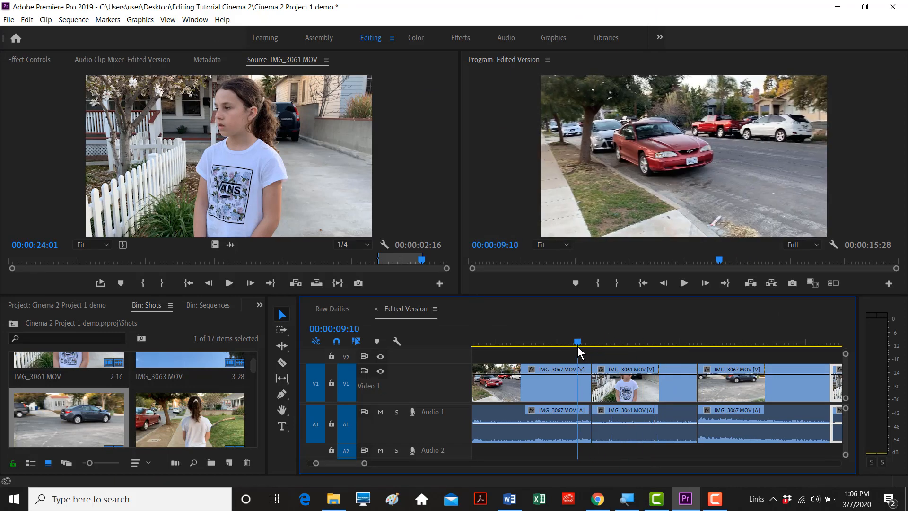
pyautogui.press('space')
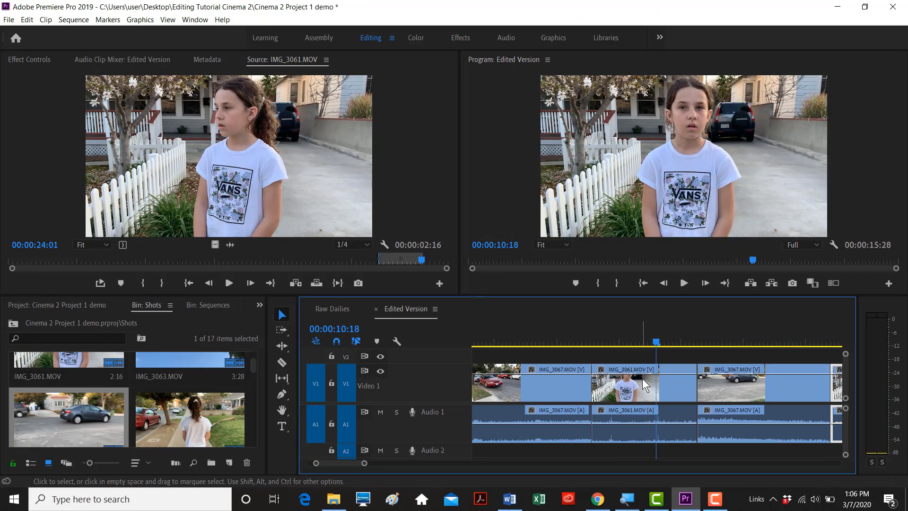
pyautogui.press('space')
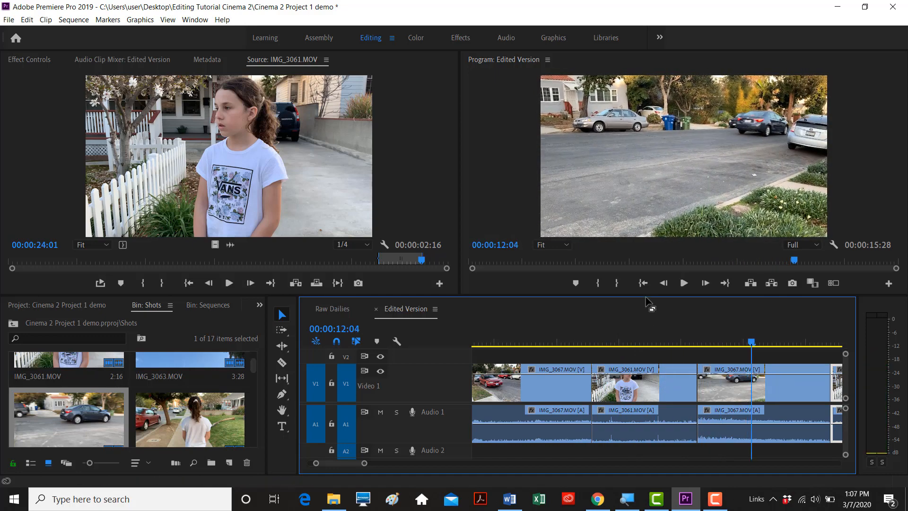
# - Give the timeline more height and delete the first IMG_3061.MOV audio clip from A1
pyautogui.moveTo(647, 295); pyautogui.dragTo(647, 263)
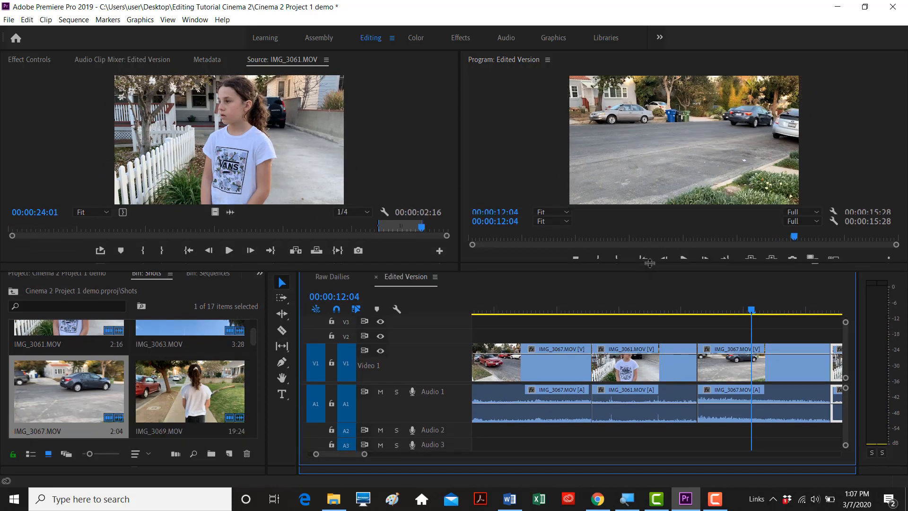
pyautogui.click(659, 299)
pyautogui.press('-')
pyautogui.press('-')
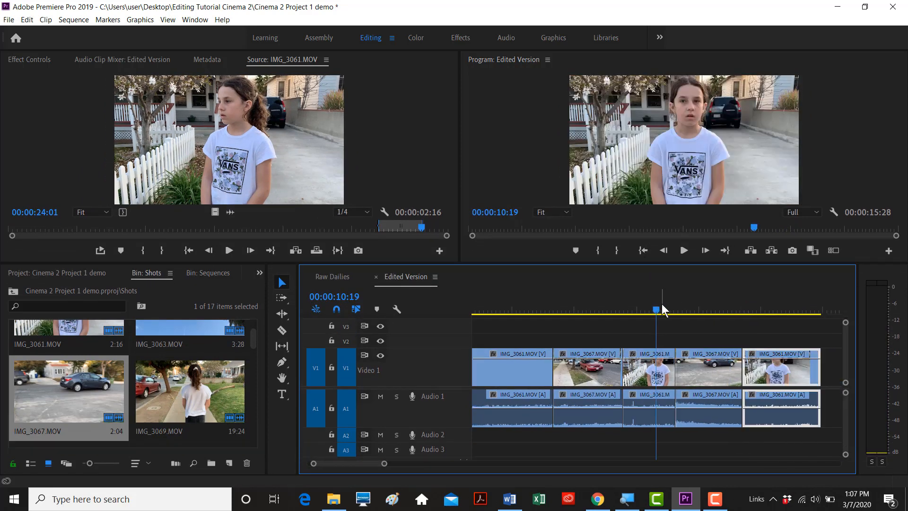
pyautogui.press('=')
pyautogui.press('=')
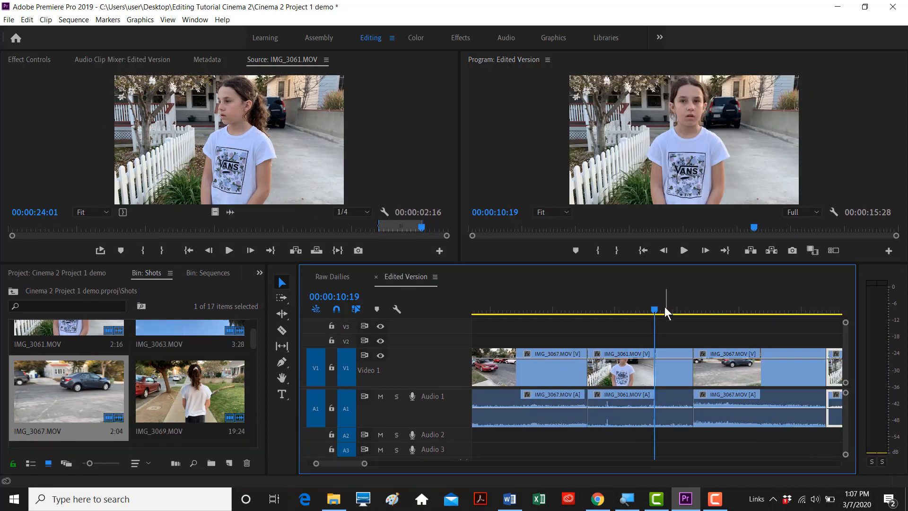
pyautogui.click(639, 397)
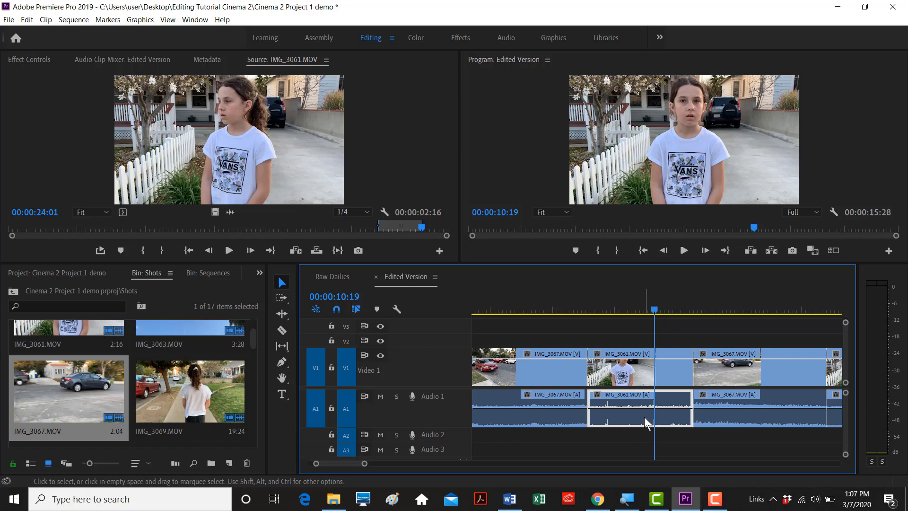
pyautogui.press('Delete')
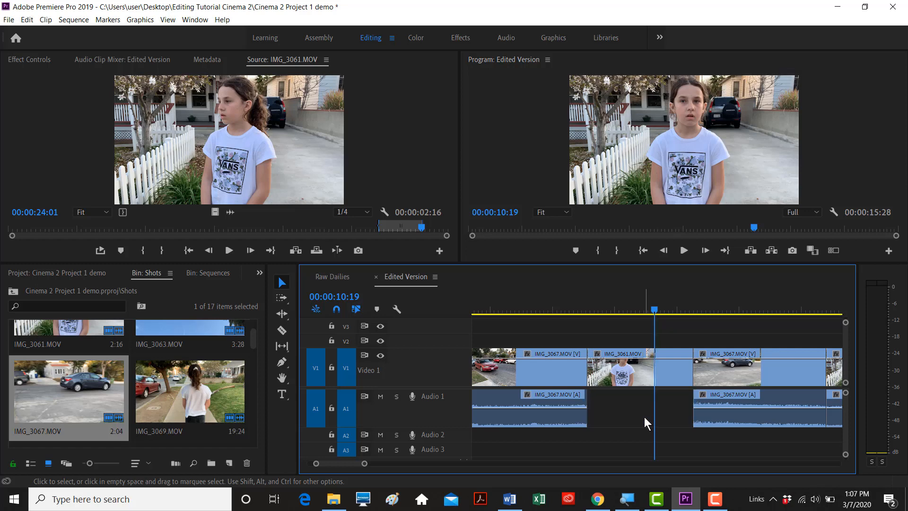
# - Delete the later IMG_3061.MOV audio clip from A1, leaving IMG_3067.MOV clips unselected
pyautogui.press('-')
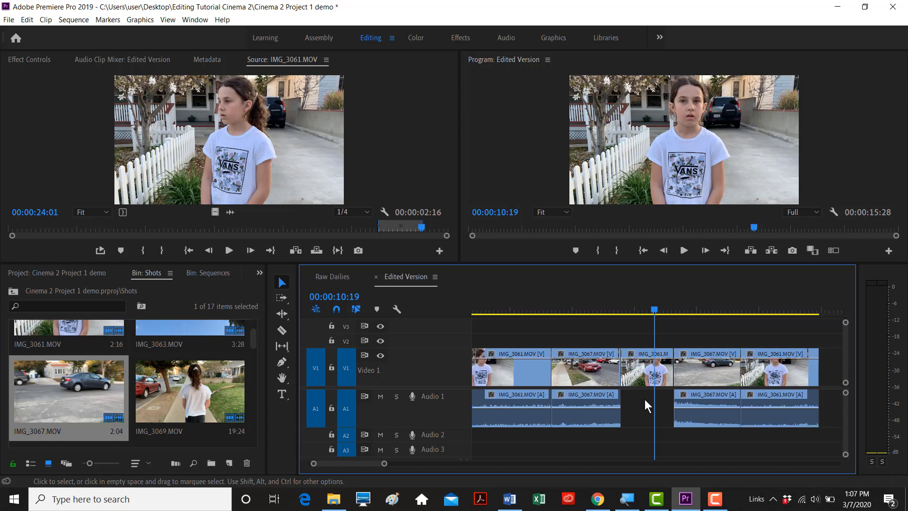
pyautogui.click(763, 414)
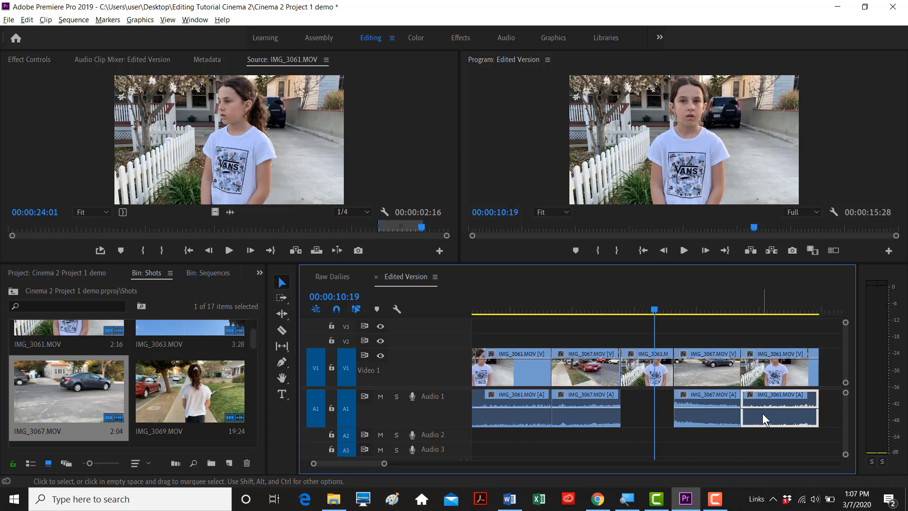
pyautogui.press('Delete')
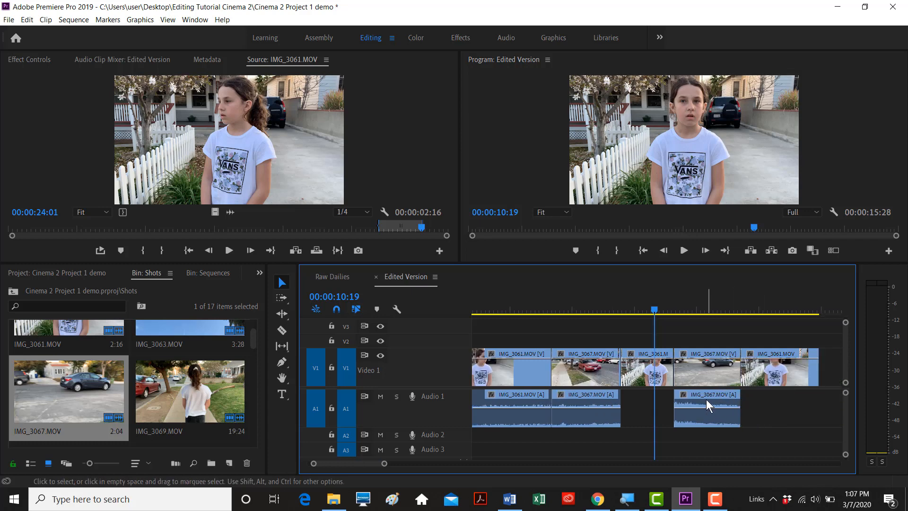
pyautogui.click(685, 397)
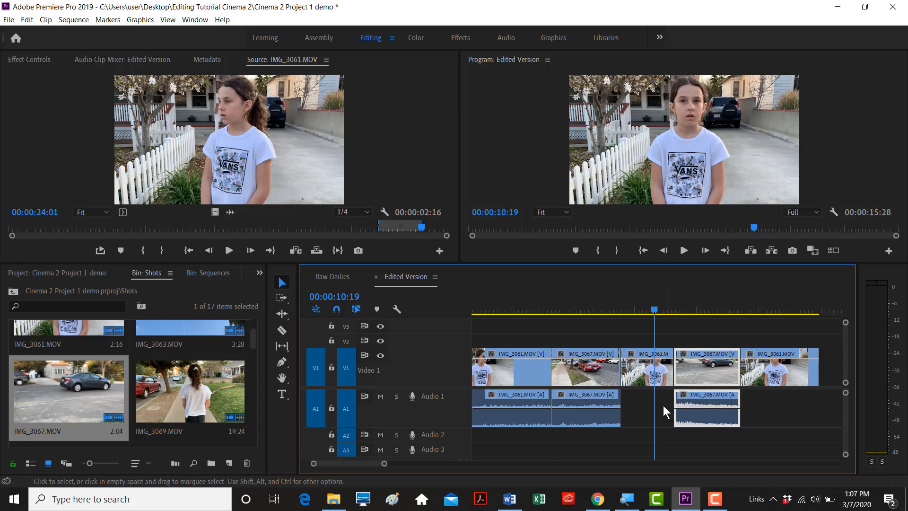
pyautogui.click(671, 427)
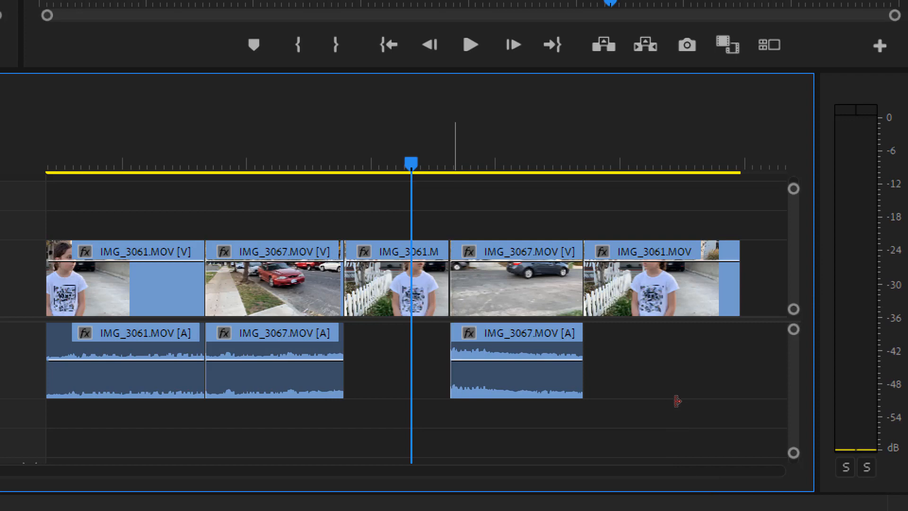
# - Trim and close the gap before the IMG_3067 audio, remove its duplicate, and stretch it to fill A1
pyautogui.moveTo(677, 399); pyautogui.dragTo(629, 400)
pyautogui.press('Delete')
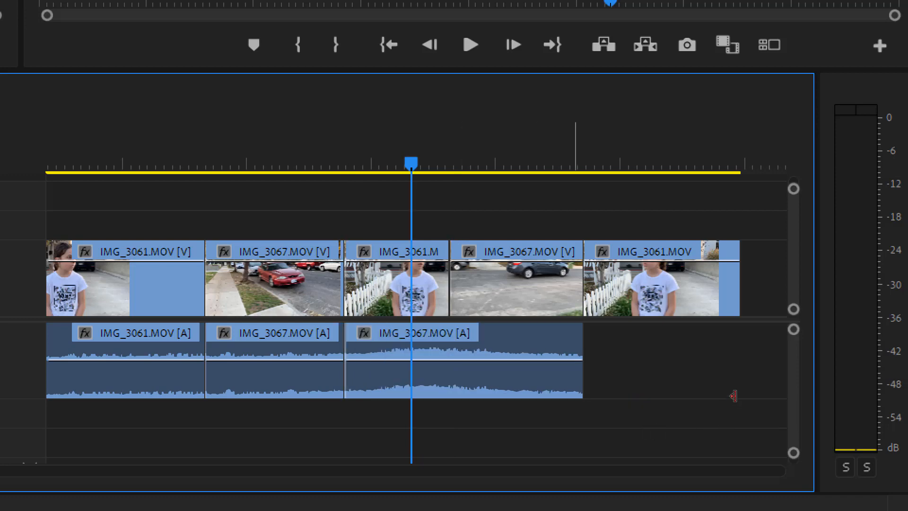
pyautogui.moveTo(736, 396); pyautogui.dragTo(820, 401)
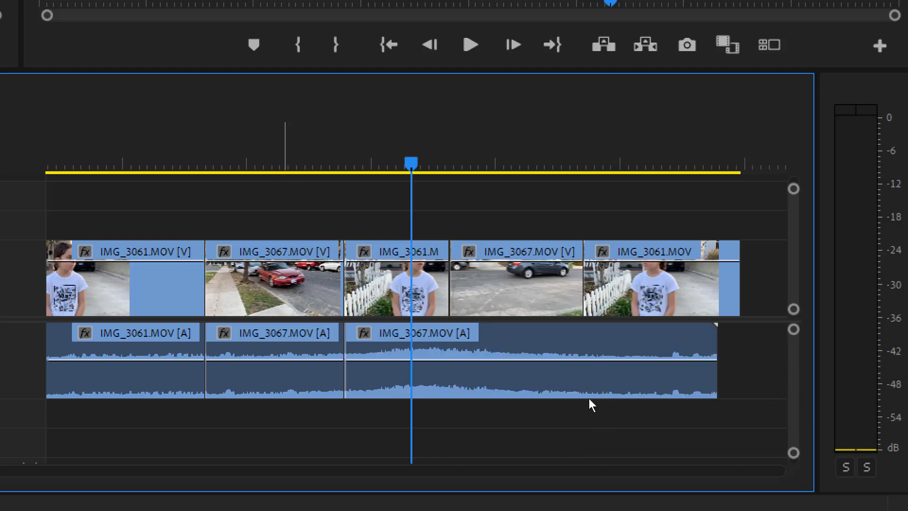
pyautogui.hotkey('ctrl', 'z')
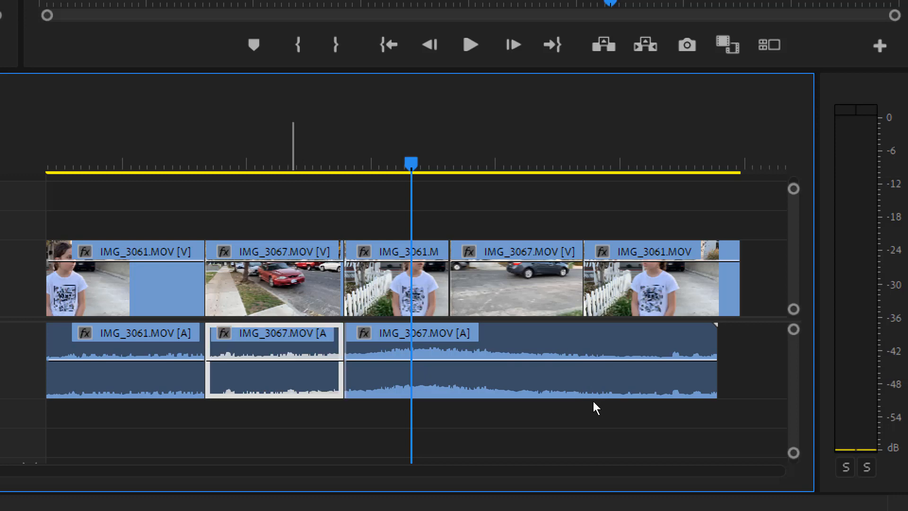
pyautogui.press('Delete')
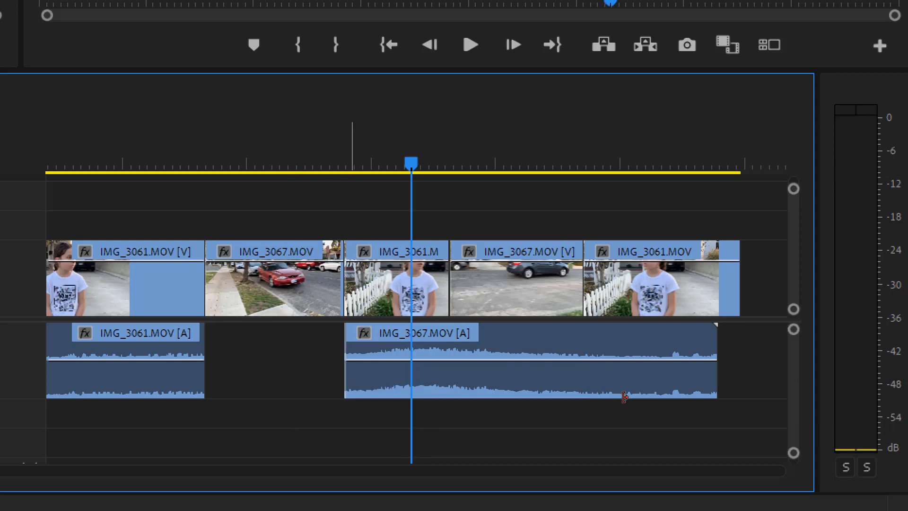
pyautogui.moveTo(624, 397); pyautogui.dragTo(558, 400)
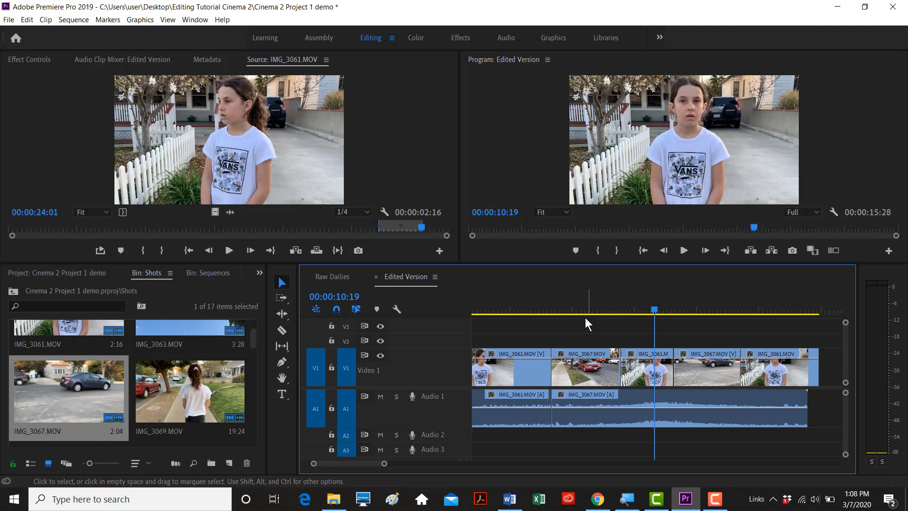
pyautogui.click(555, 303)
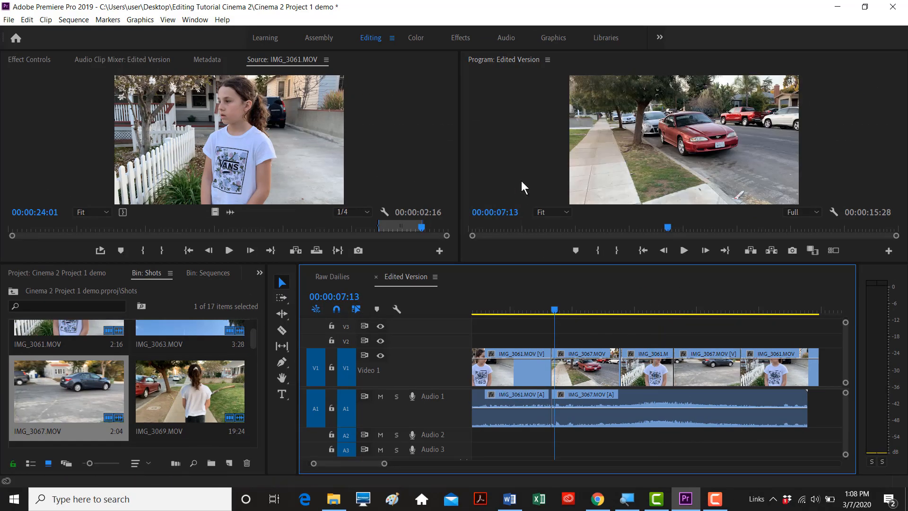
pyautogui.press('space')
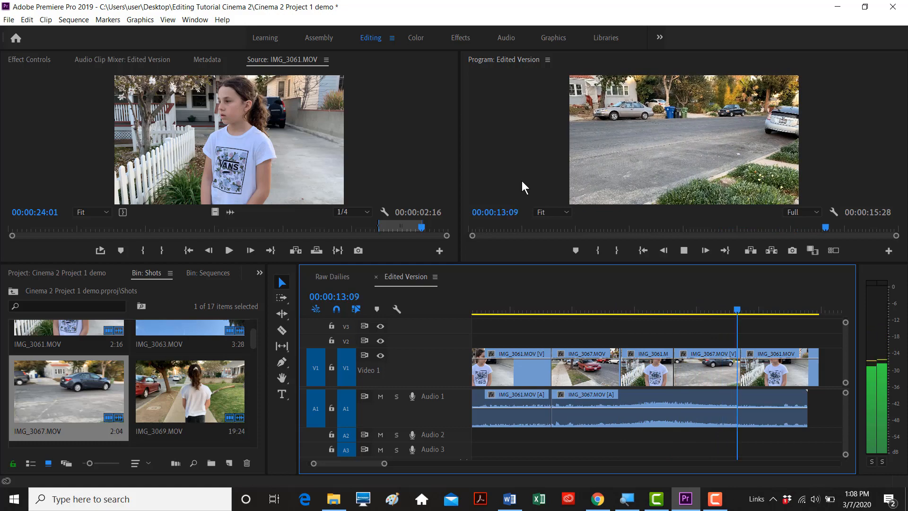
pyautogui.press('space')
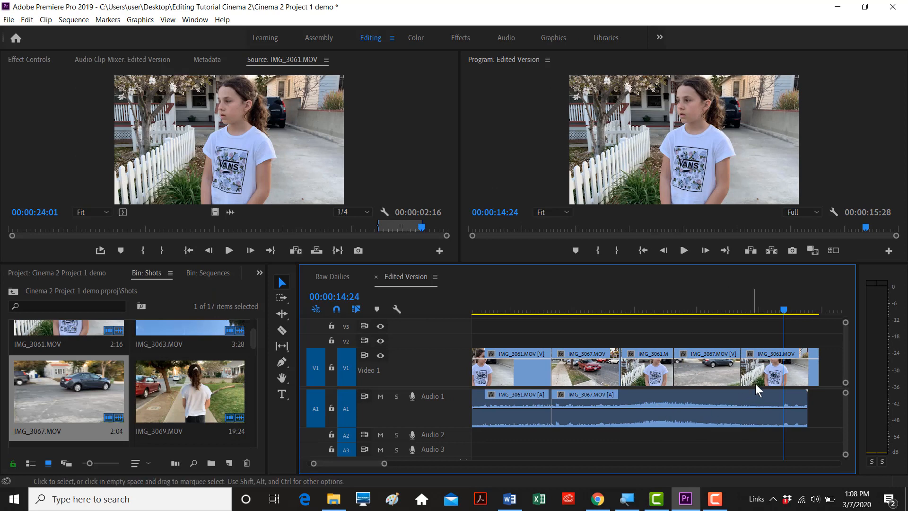
pyautogui.moveTo(785, 310); pyautogui.dragTo(791, 308)
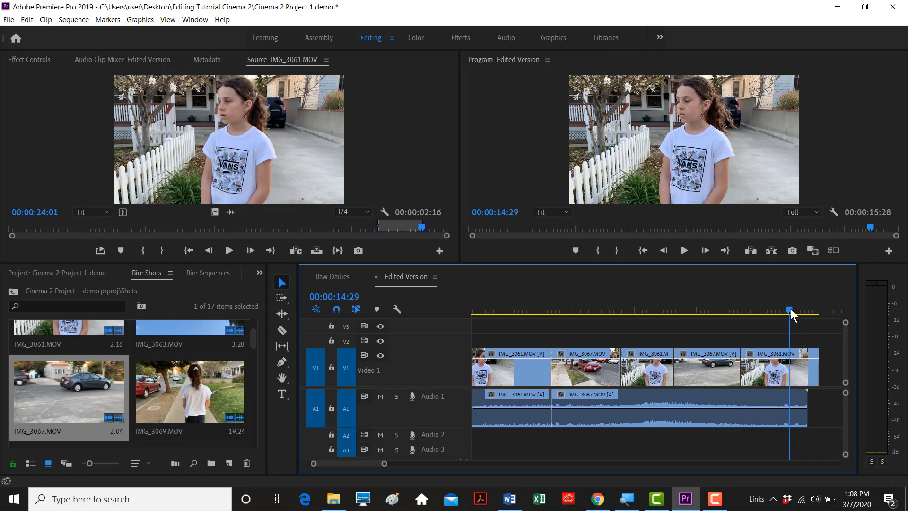
pyautogui.press('-')
pyautogui.press('-')
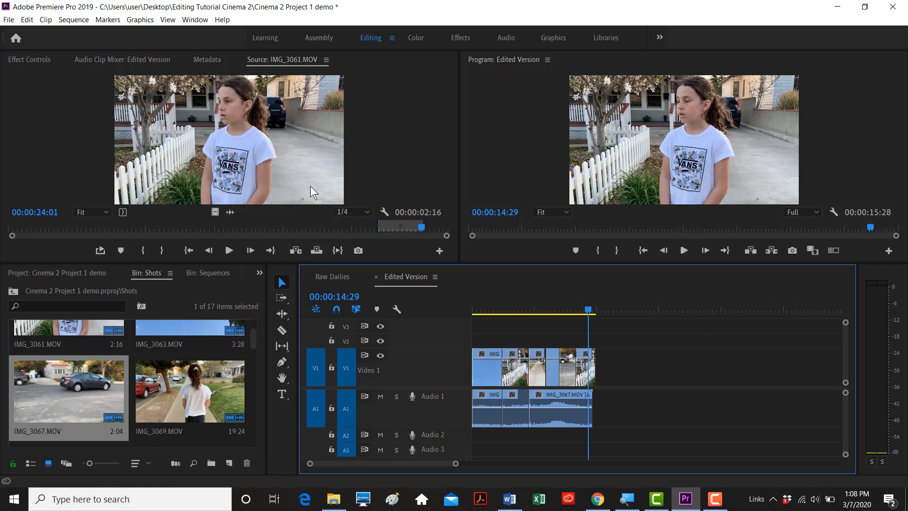
pyautogui.moveTo(588, 313); pyautogui.dragTo(601, 308)
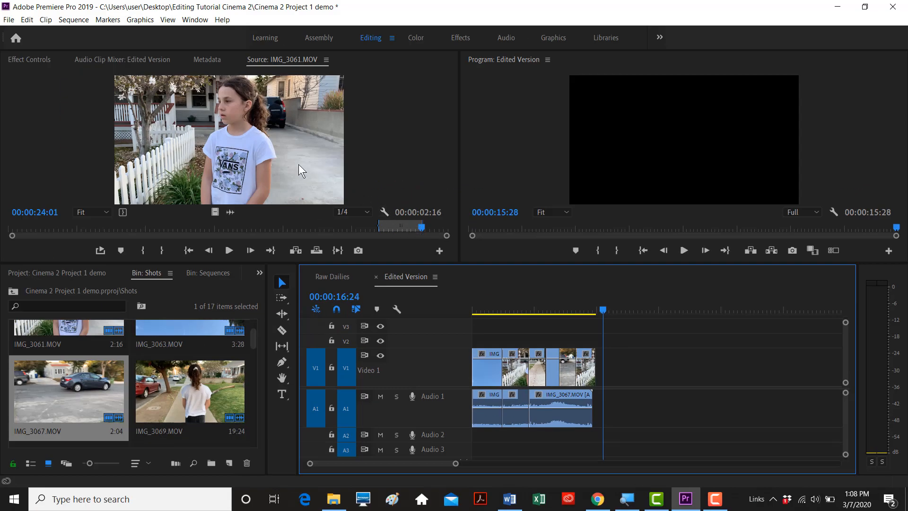
pyautogui.click(239, 122)
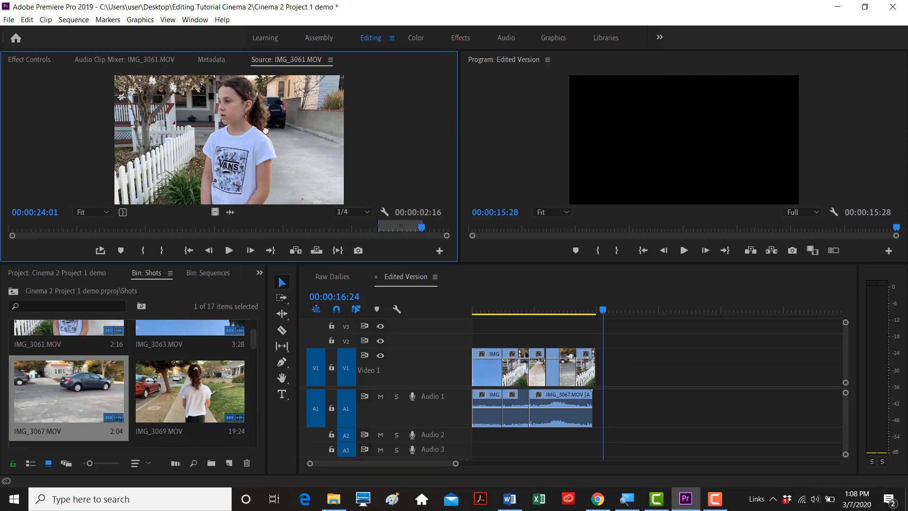
pyautogui.moveTo(464, 236); pyautogui.dragTo(671, 367)
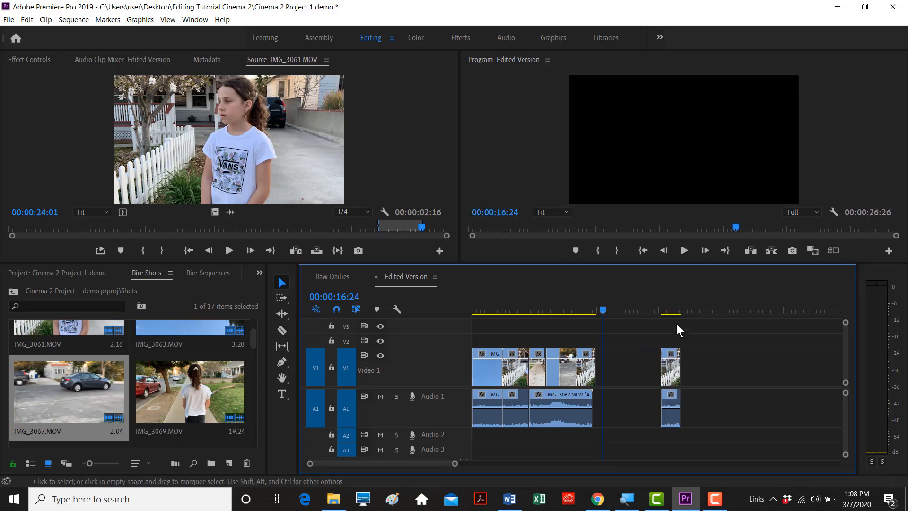
pyautogui.moveTo(666, 309); pyautogui.dragTo(670, 310)
pyautogui.click(670, 373)
pyautogui.press('Delete')
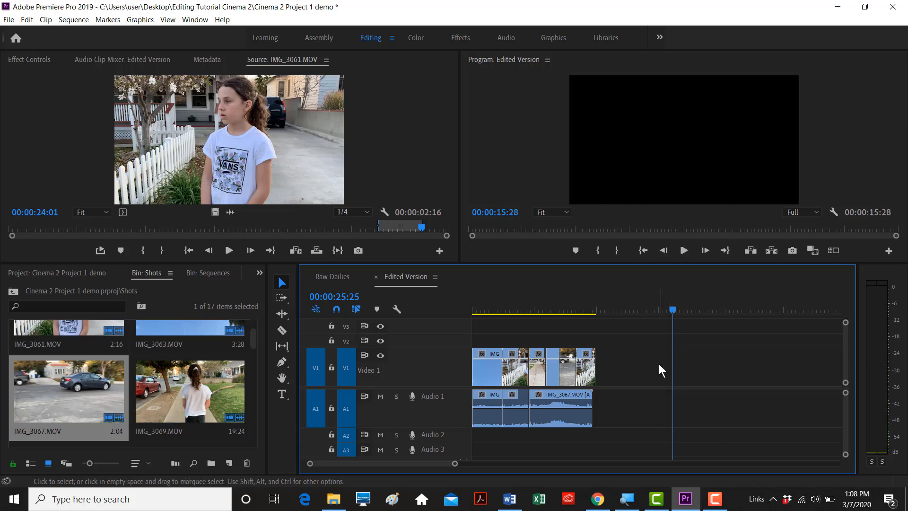
pyautogui.press('-')
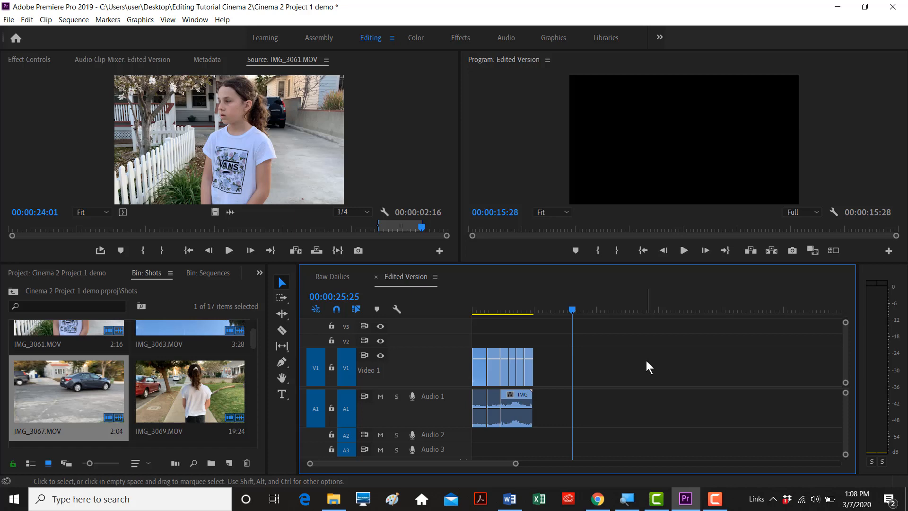
pyautogui.press('\\')
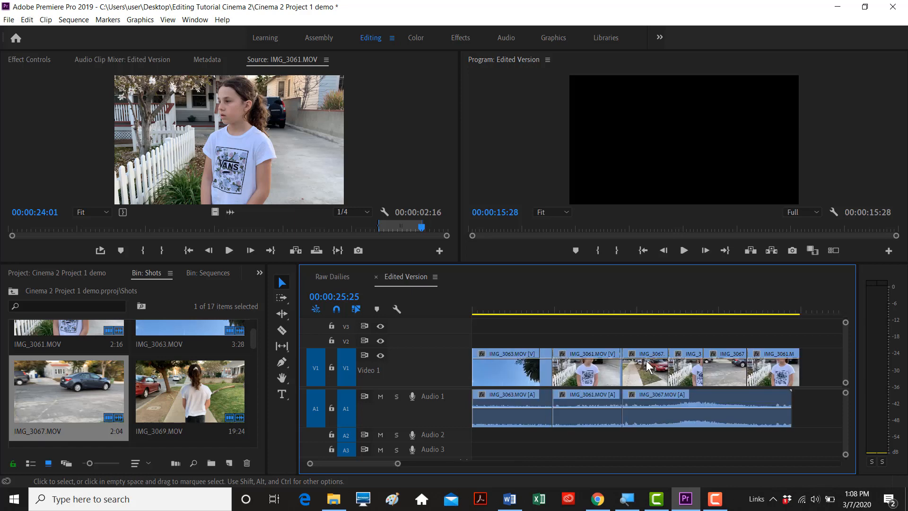
pyautogui.click(642, 305)
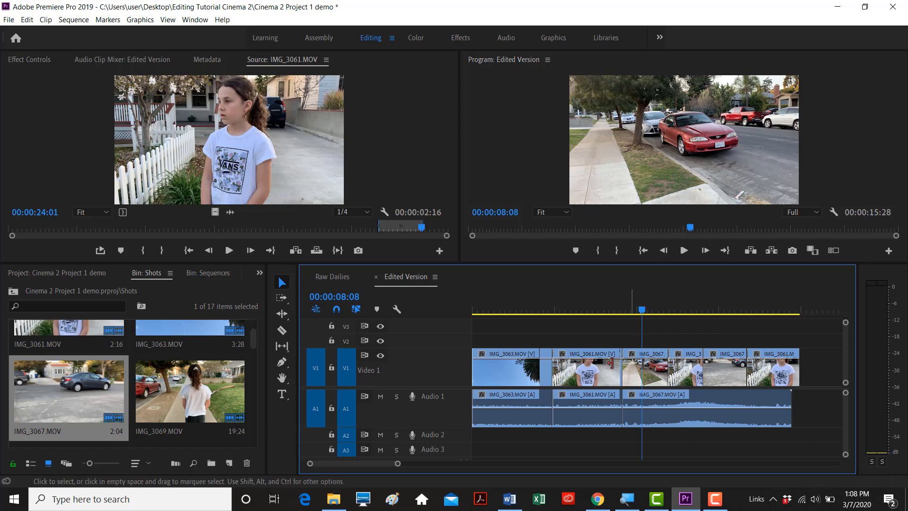
# - Lift IMG_3061's video onto V2 and its audio onto A2
pyautogui.click(586, 372)
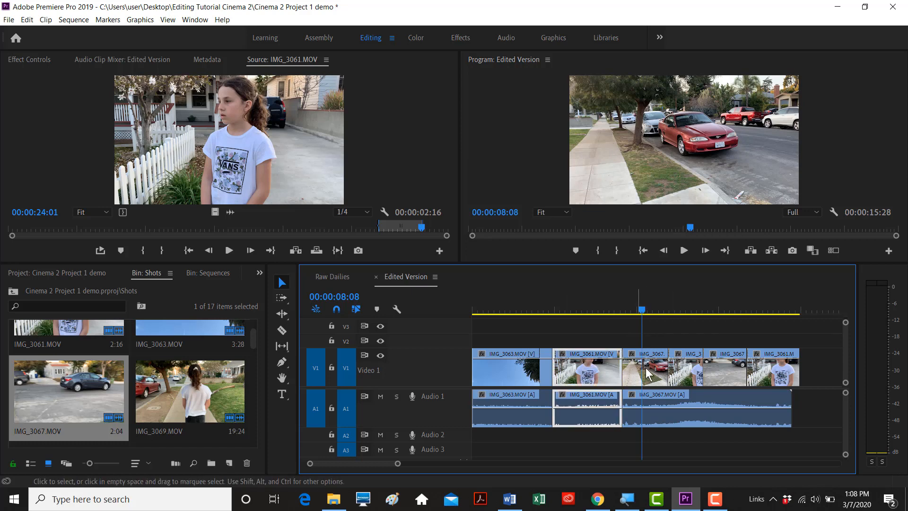
pyautogui.click(527, 372)
pyautogui.click(573, 374)
pyautogui.click(538, 371)
pyautogui.click(570, 369)
pyautogui.click(529, 371)
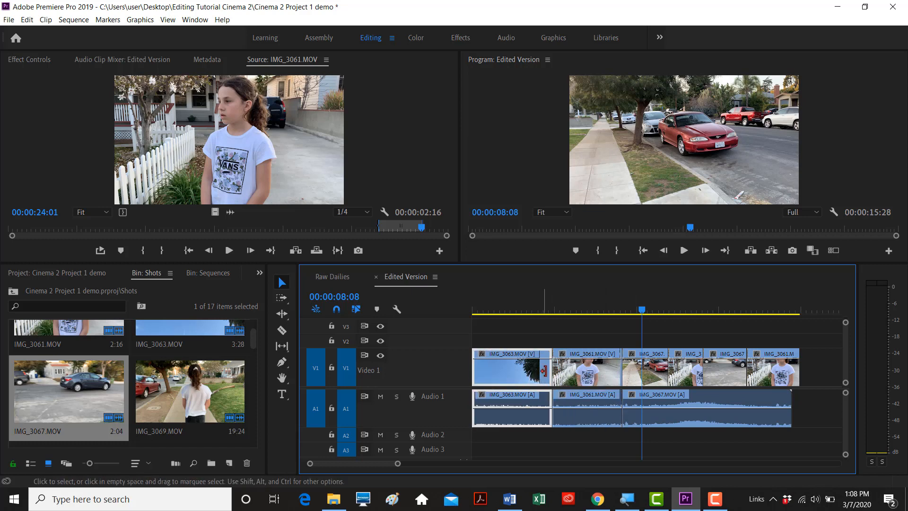
pyautogui.click(573, 374)
pyautogui.click(535, 376)
pyautogui.moveTo(583, 379); pyautogui.dragTo(584, 342)
pyautogui.moveTo(578, 416); pyautogui.dragTo(579, 434)
# - Slide IMG_3063 right against IMG_3067 and drop IMG_3061 back onto V1/A1 at the start
pyautogui.moveTo(586, 341); pyautogui.dragTo(505, 341)
pyautogui.click(543, 378)
pyautogui.moveTo(544, 380); pyautogui.dragTo(614, 381)
pyautogui.moveTo(525, 339); pyautogui.dragTo(525, 372)
pyautogui.moveTo(525, 432); pyautogui.dragTo(529, 409)
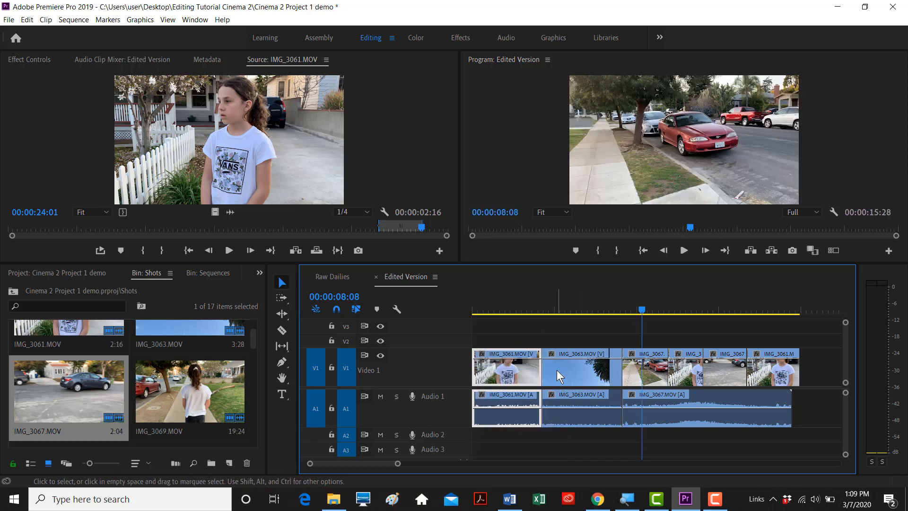
pyautogui.click(536, 305)
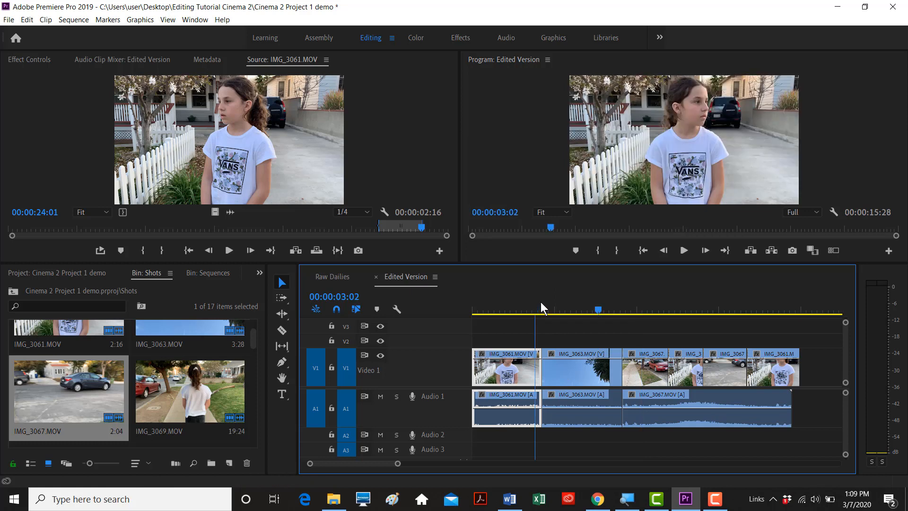
pyautogui.press('=')
pyautogui.press('-')
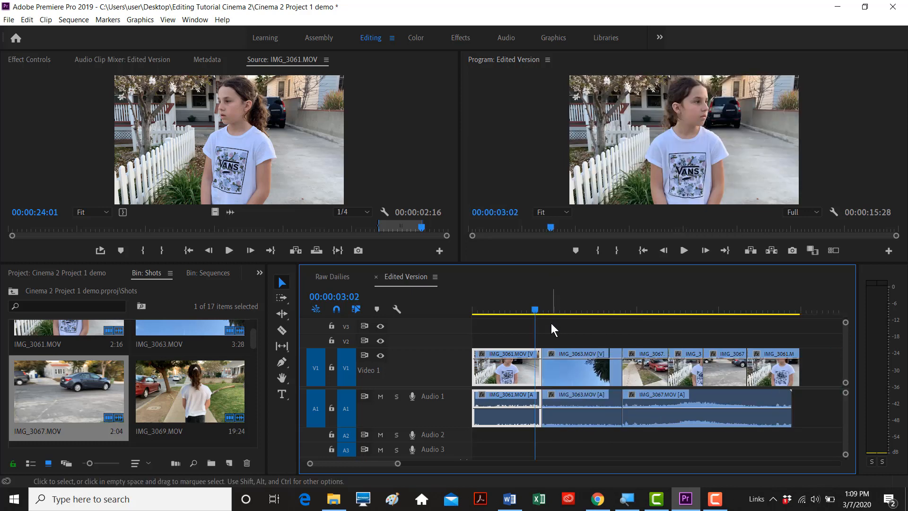
pyautogui.click(551, 322)
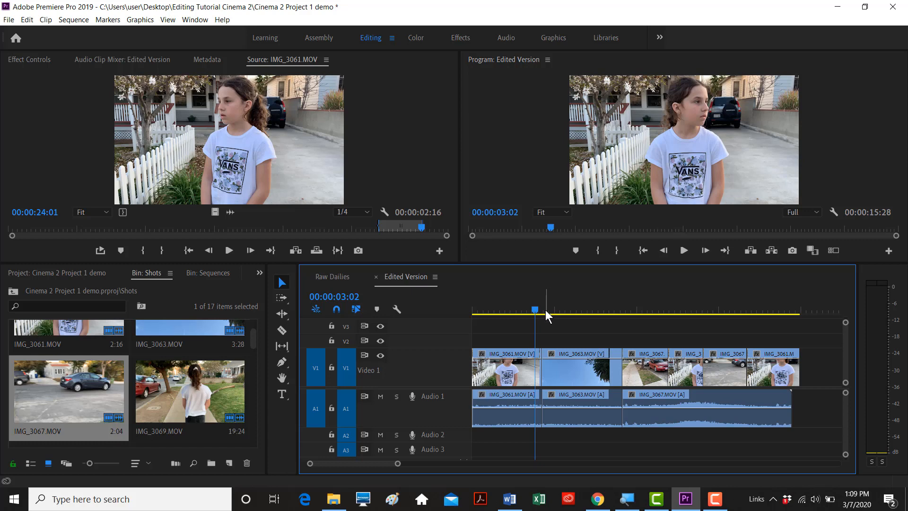
pyautogui.click(558, 362)
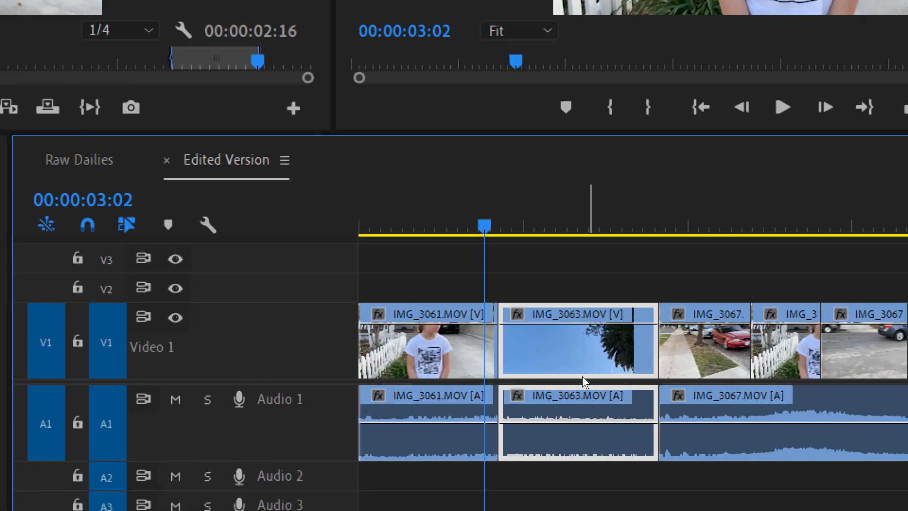
# - Lower the IMG_3063 audio level on A1 via its volume line and the [ / ] keys, reaching 0.36 dB
pyautogui.press('d')
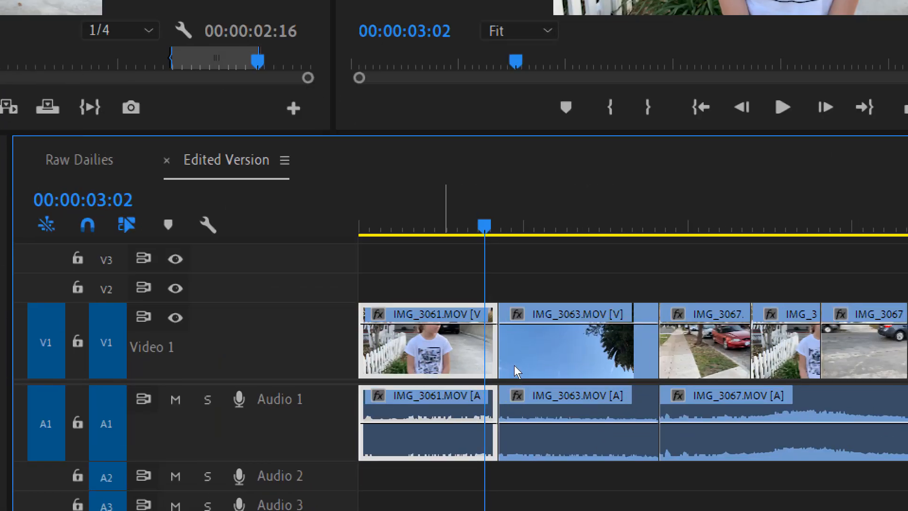
pyautogui.click(570, 368)
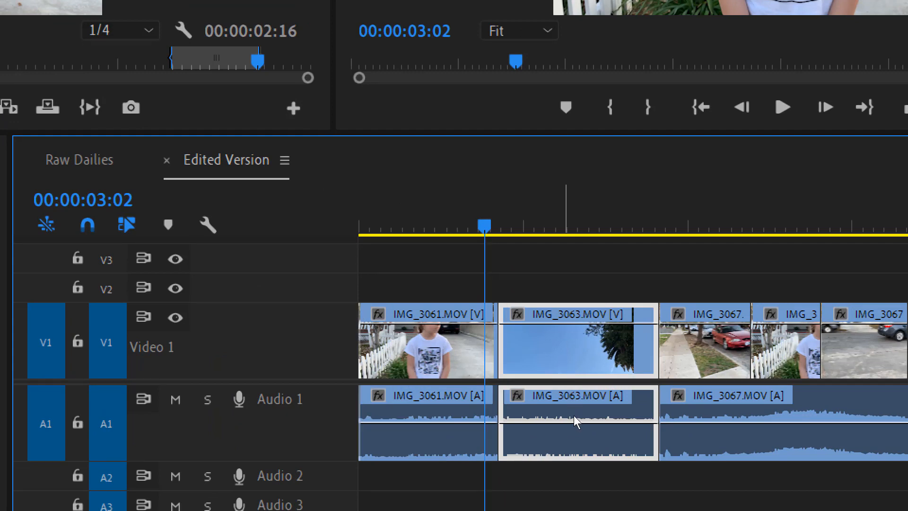
pyautogui.moveTo(574, 416)
pyautogui.mouseDown()
pyautogui.moveTo(568, 436)
pyautogui.moveTo(571, 413)
pyautogui.moveTo(571, 420)
pyautogui.mouseUp()
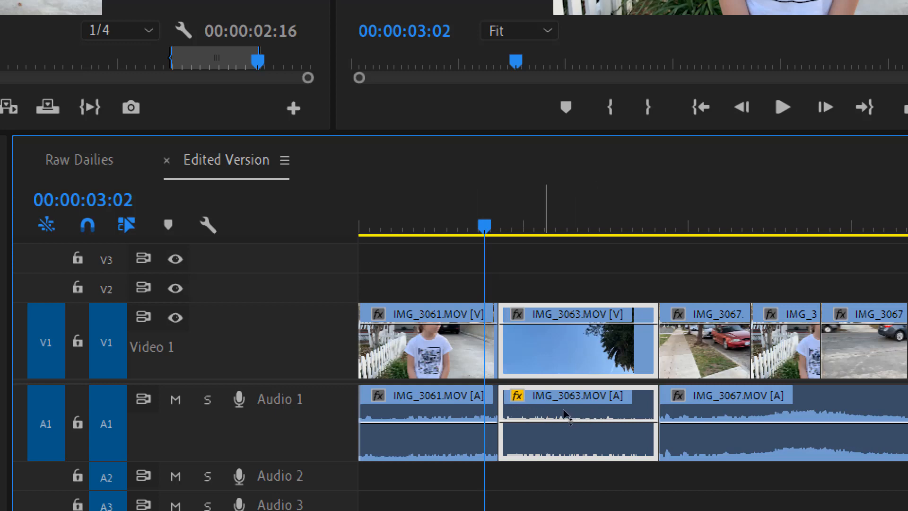
pyautogui.moveTo(565, 414)
pyautogui.mouseDown()
pyautogui.moveTo(566, 424)
pyautogui.moveTo(565, 412)
pyautogui.moveTo(577, 411)
pyautogui.mouseUp()
pyautogui.press('[')
pyautogui.press('[')
pyautogui.press('[')
pyautogui.press('[')
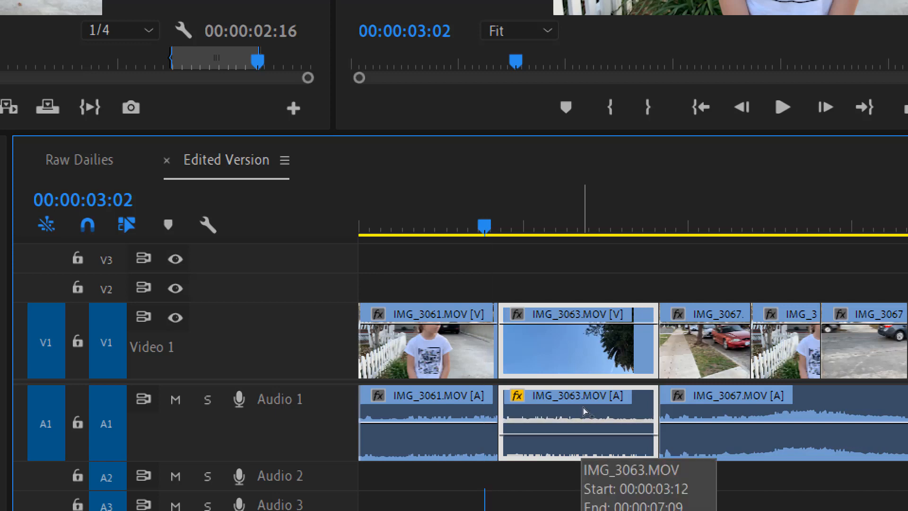
pyautogui.press('[')
pyautogui.press('[')
pyautogui.press('[')
pyautogui.press('[')
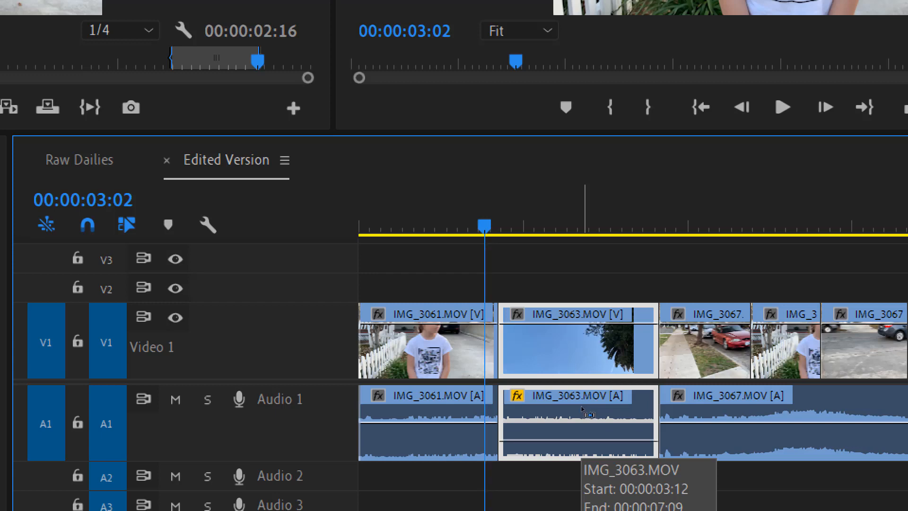
pyautogui.press(']')
pyautogui.press(']')
pyautogui.press(']')
pyautogui.press(']')
pyautogui.press(']')
pyautogui.press(']')
pyautogui.press(']')
pyautogui.press(']')
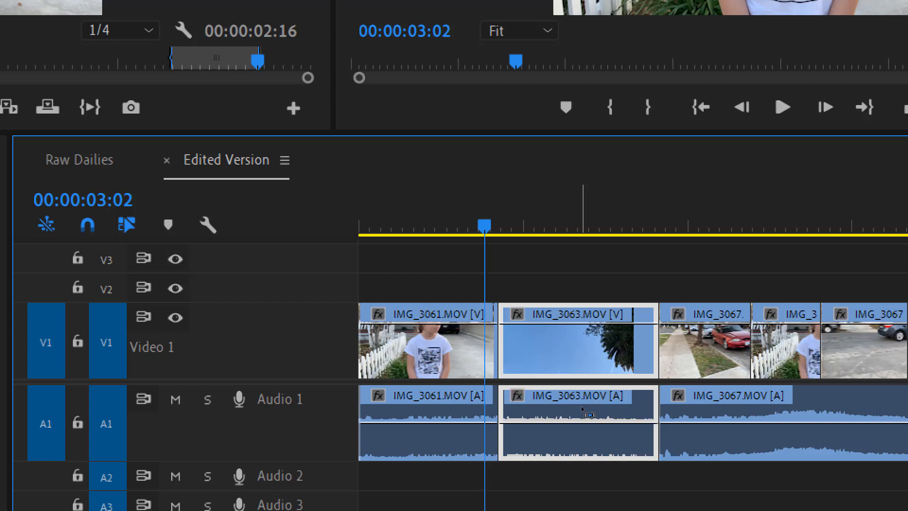
pyautogui.hotkey('ctrl', 'z')
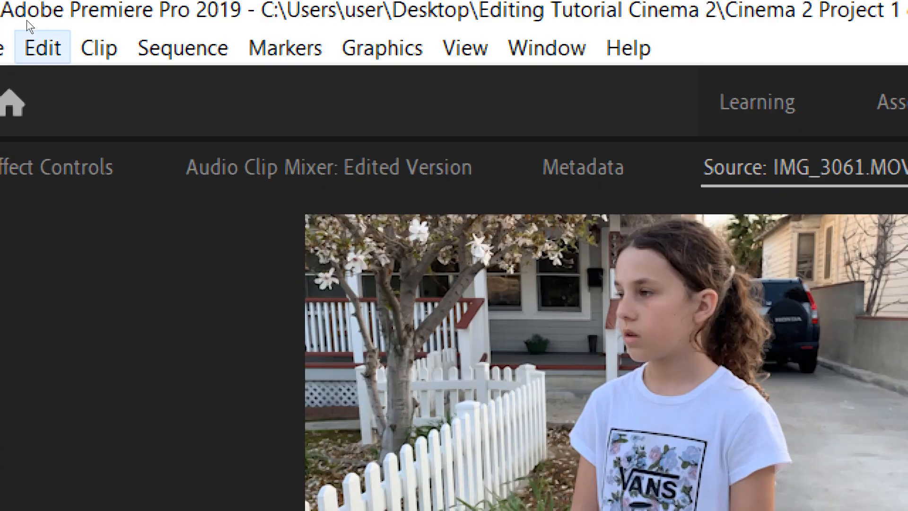
# - Redo the last undone change via the Edit menu and review the opening IMG_3061 and IMG_3063 clips
pyautogui.click(47, 17)
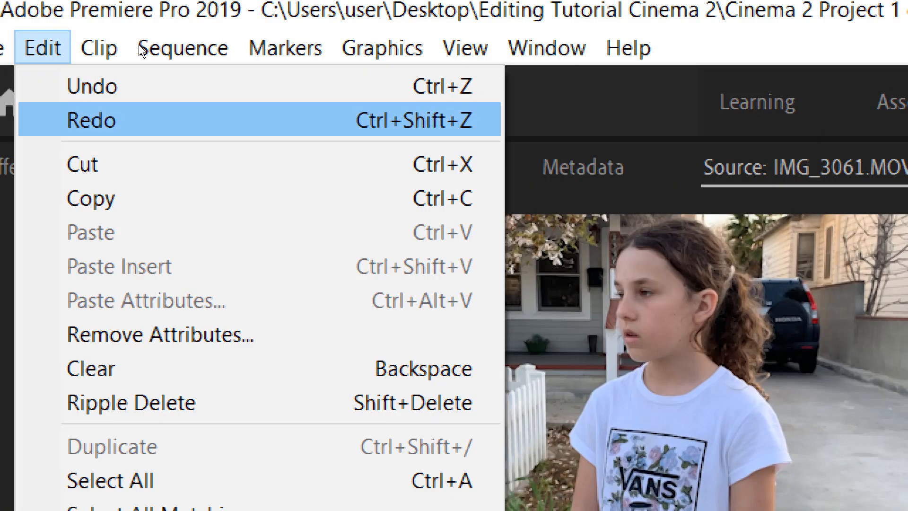
pyautogui.click(139, 120)
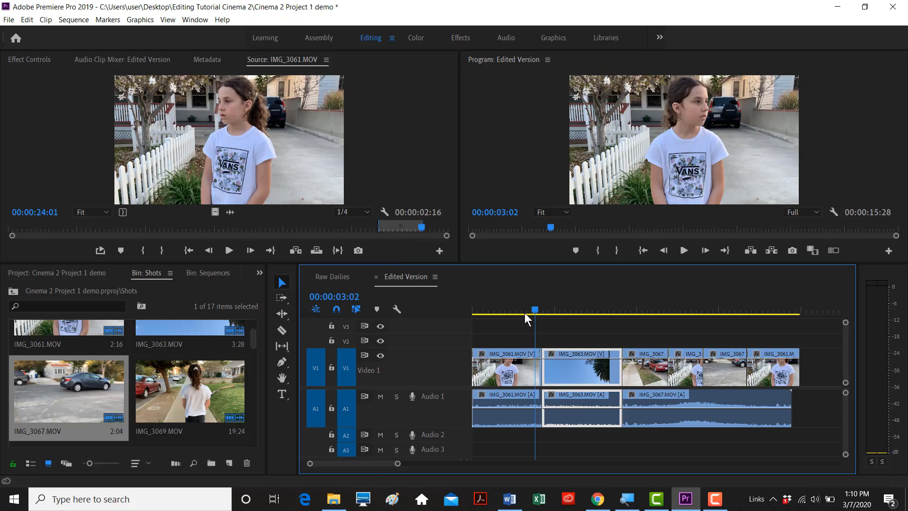
pyautogui.click(806, 498)
pyautogui.moveTo(534, 311); pyautogui.dragTo(523, 308)
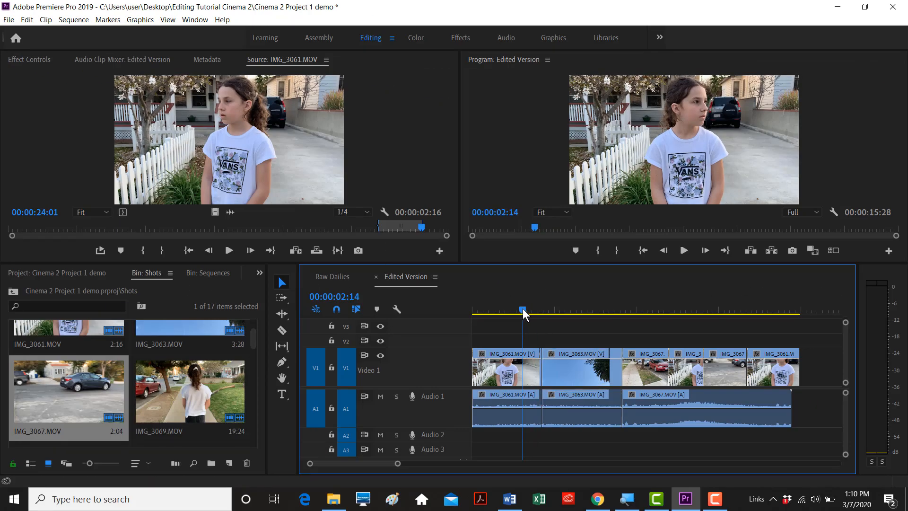
pyautogui.click(526, 371)
pyautogui.click(559, 370)
pyautogui.click(530, 371)
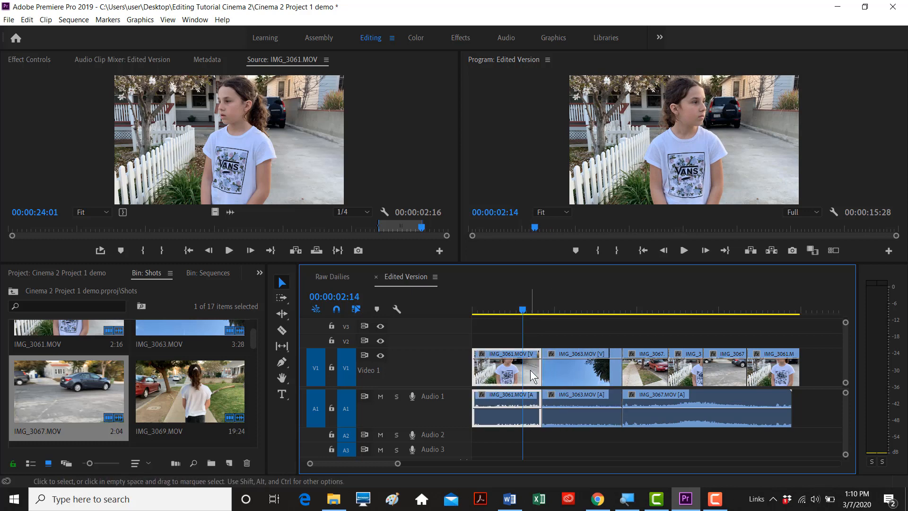
pyautogui.click(559, 371)
pyautogui.click(525, 373)
pyautogui.moveTo(523, 308); pyautogui.dragTo(549, 311)
pyautogui.moveTo(568, 364)
pyautogui.mouseDown()
pyautogui.moveTo(550, 344)
pyautogui.moveTo(567, 360)
pyautogui.mouseUp()
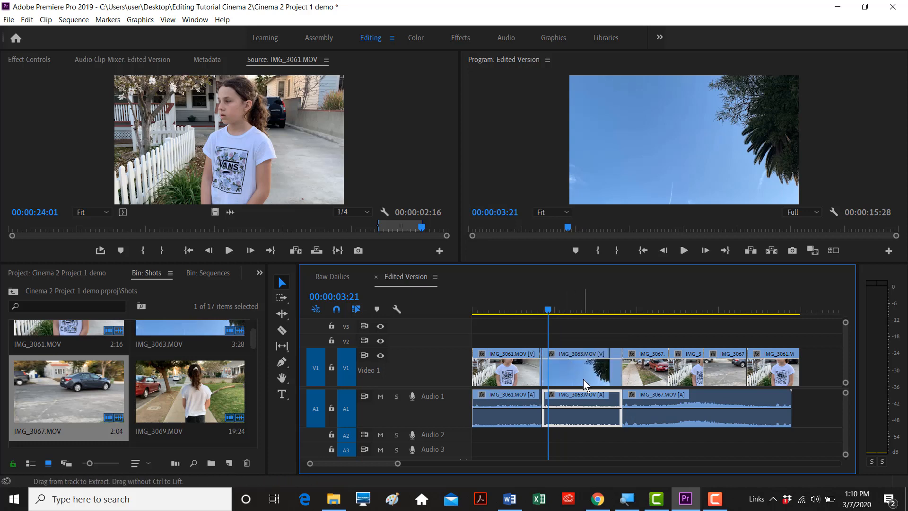
# - Move IMG_3063 to the sequence start ahead of IMG_3061
pyautogui.click(592, 336)
pyautogui.click(578, 368)
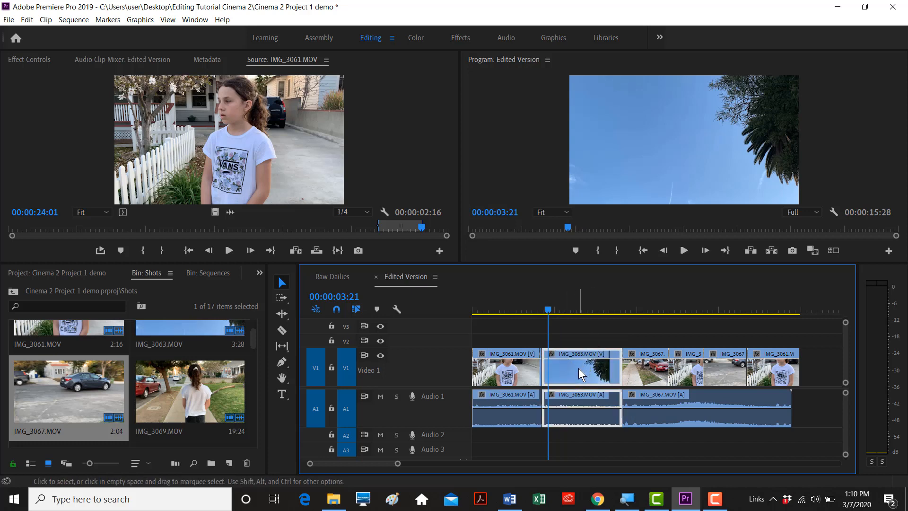
pyautogui.moveTo(578, 368); pyautogui.dragTo(505, 378)
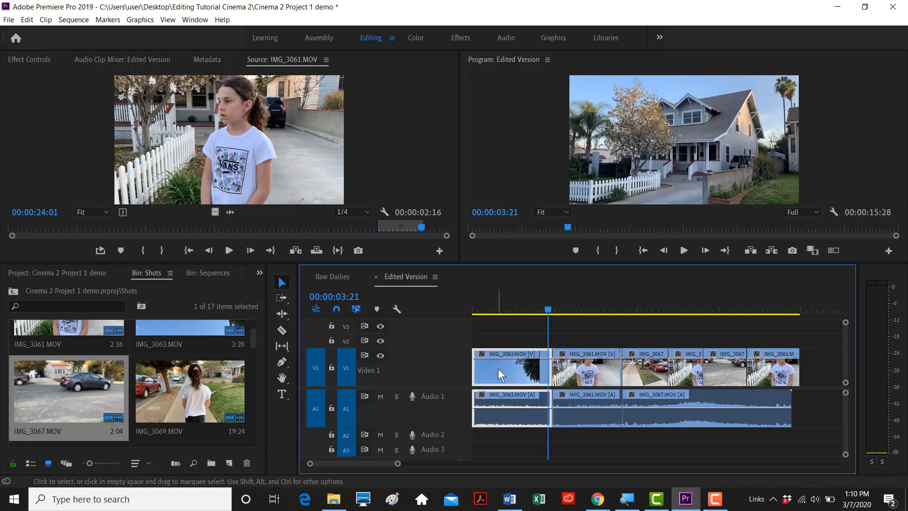
pyautogui.moveTo(584, 375); pyautogui.dragTo(487, 378)
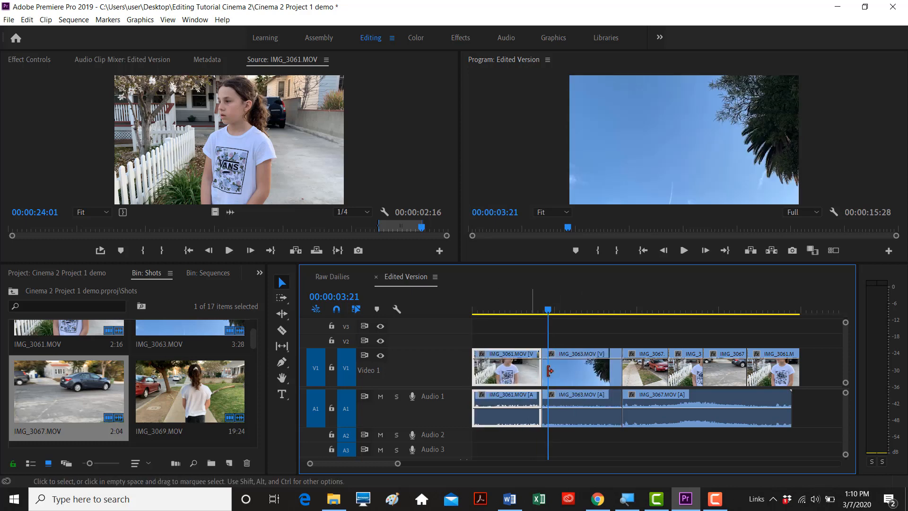
pyautogui.moveTo(577, 371); pyautogui.dragTo(501, 373)
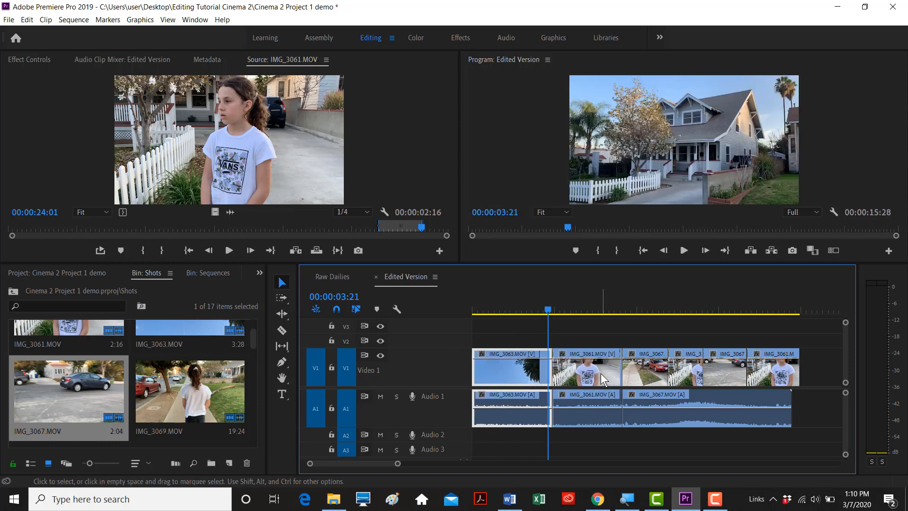
pyautogui.moveTo(602, 373); pyautogui.dragTo(515, 381)
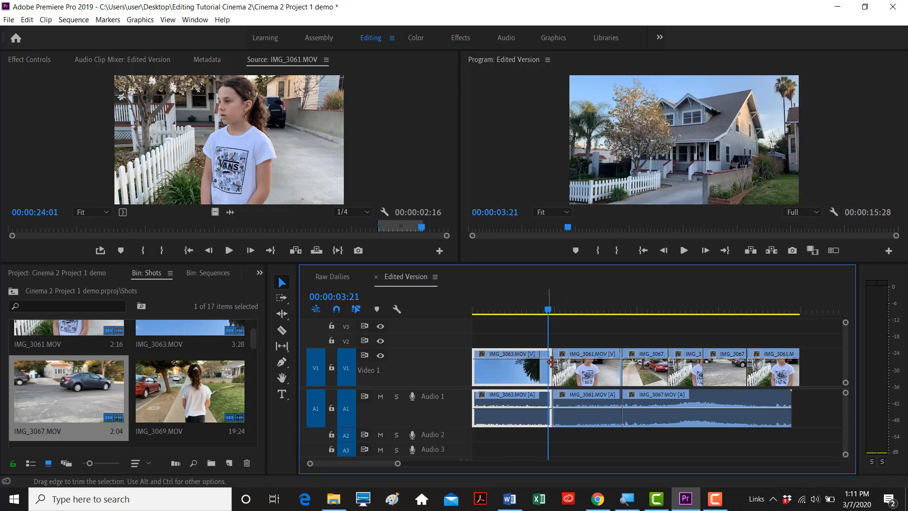
pyautogui.click(563, 333)
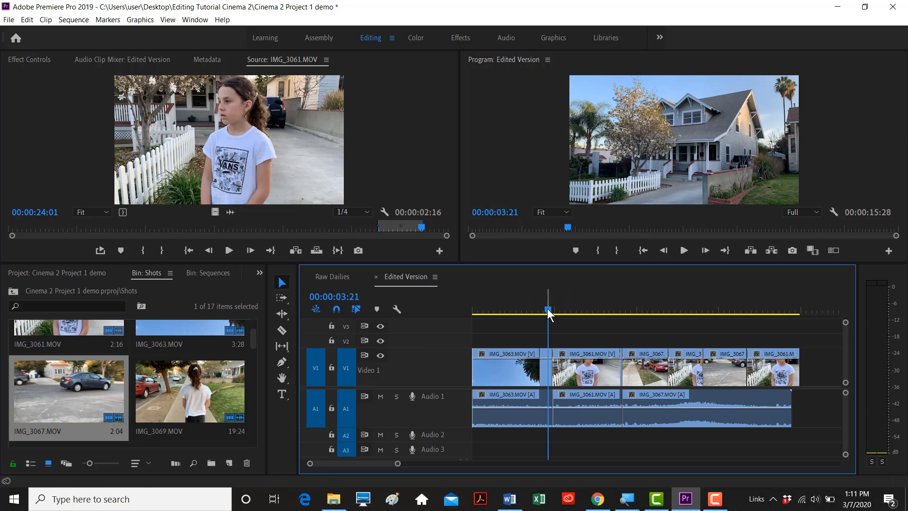
pyautogui.moveTo(548, 310); pyautogui.dragTo(584, 309)
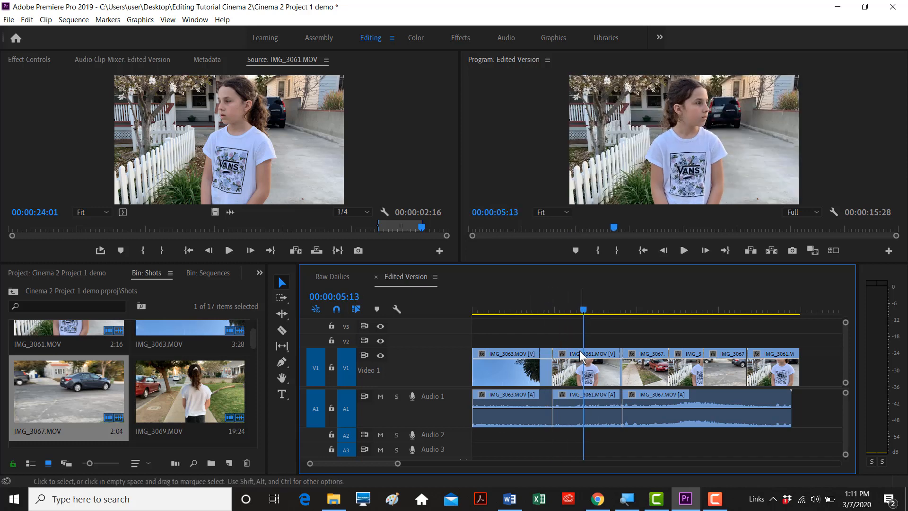
pyautogui.press('=')
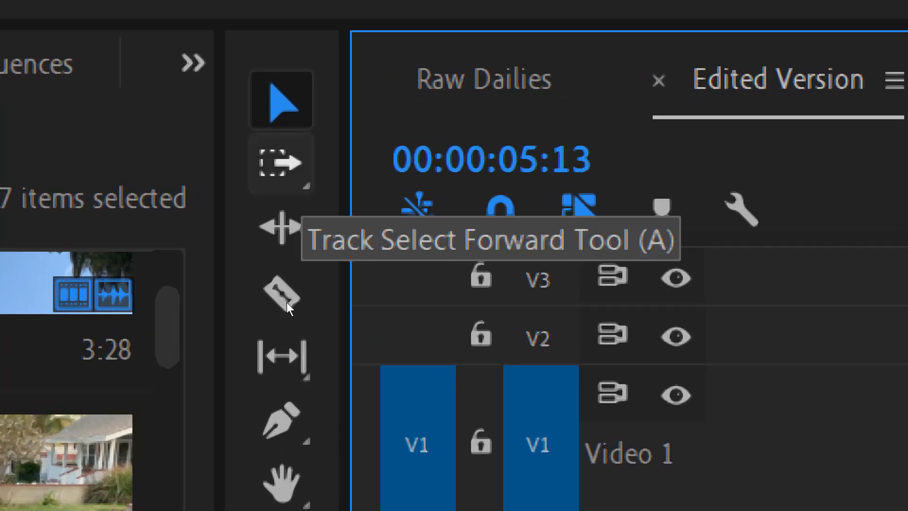
# - Try the Track Select Forward and Ripple Edit tools, then switch to the Razor tool
pyautogui.click(282, 164)
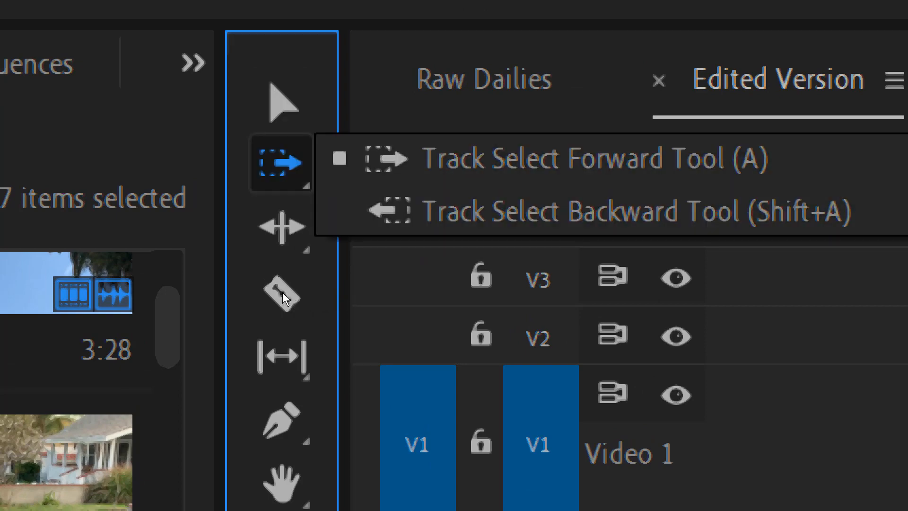
pyautogui.click(282, 228)
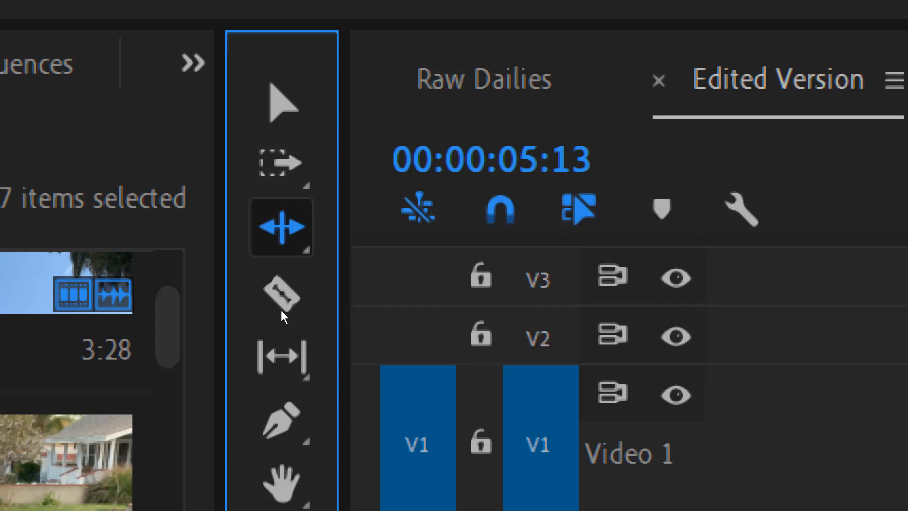
pyautogui.press('v')
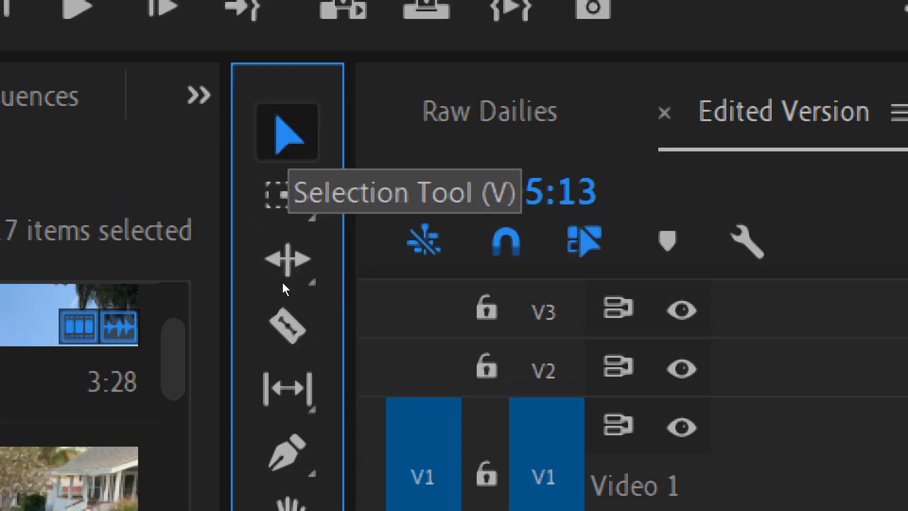
pyautogui.click(281, 331)
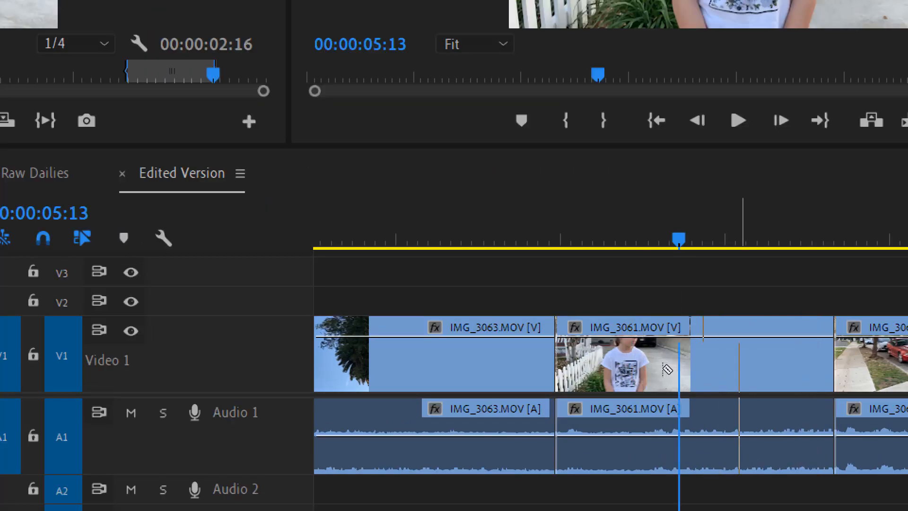
# - Make five Razor cuts along the clips, then undo them with Ctrl+Z
pyautogui.click(642, 373)
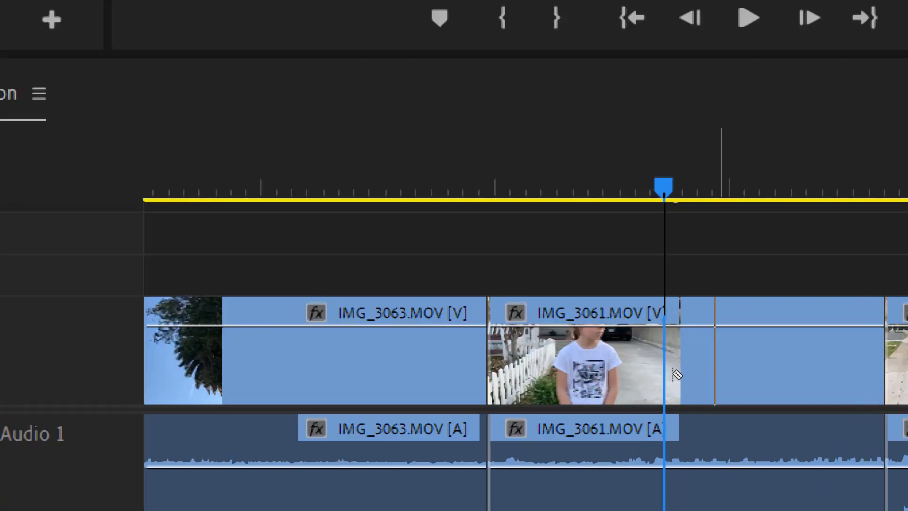
pyautogui.click(609, 372)
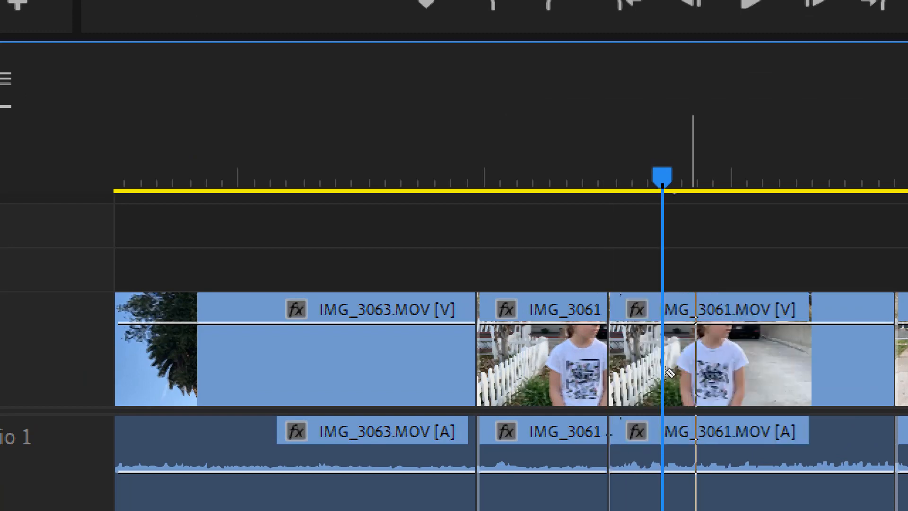
pyautogui.click(695, 372)
pyautogui.click(777, 372)
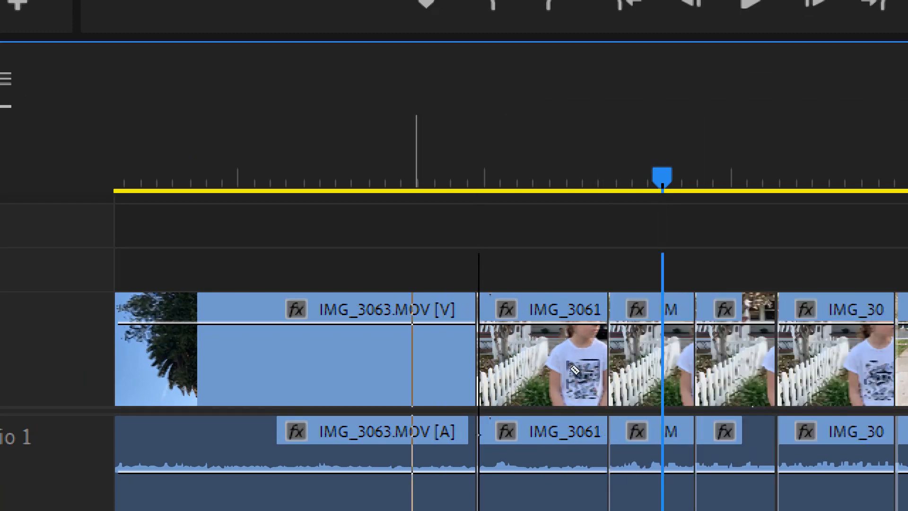
pyautogui.click(411, 372)
pyautogui.hotkey('ctrl', 'z')
pyautogui.hotkey('ctrl', 'z')
pyautogui.hotkey('ctrl', 'z')
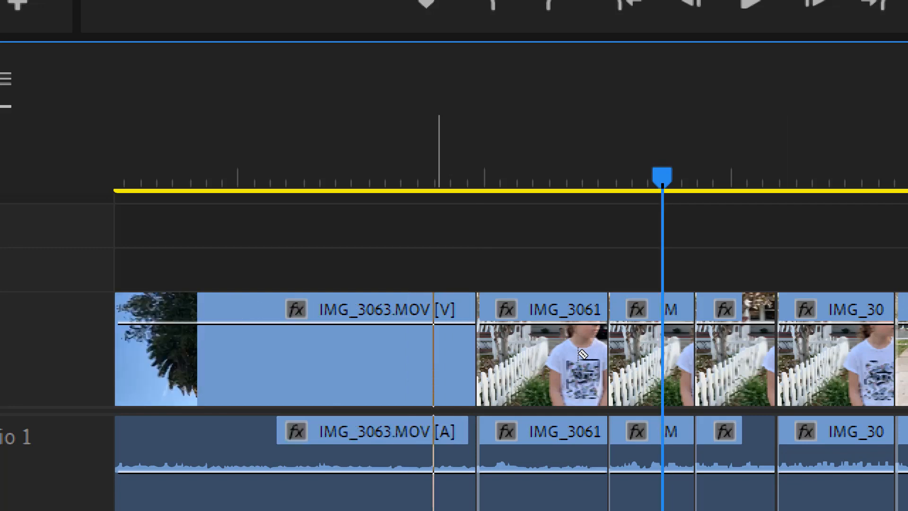
pyautogui.hotkey('ctrl', 'z')
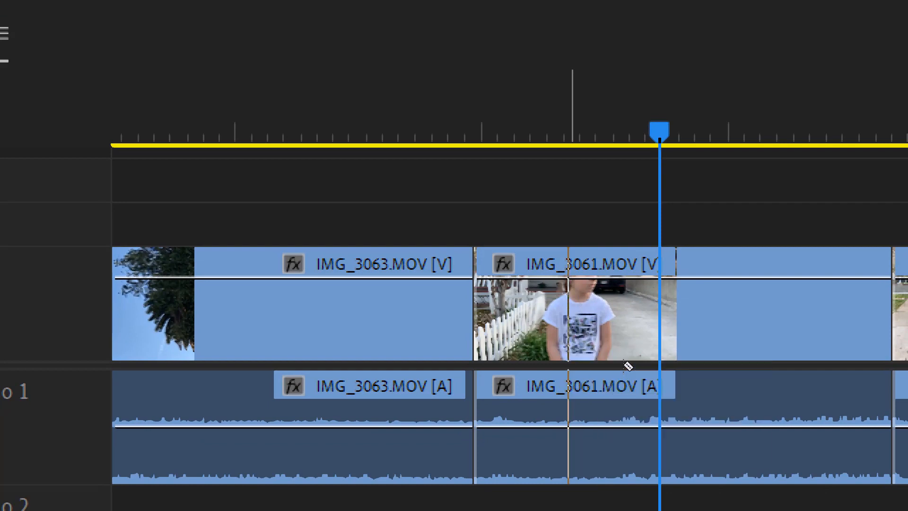
pyautogui.click(624, 364)
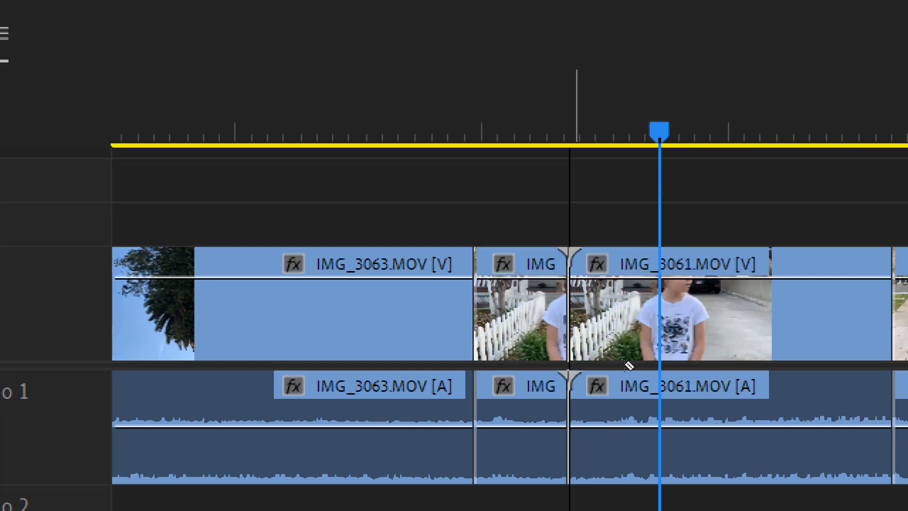
pyautogui.press('v')
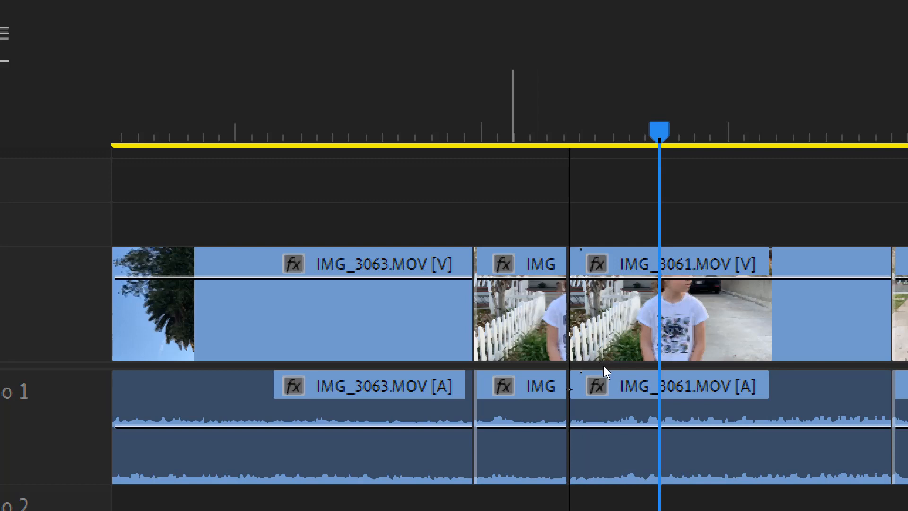
pyautogui.click(607, 366)
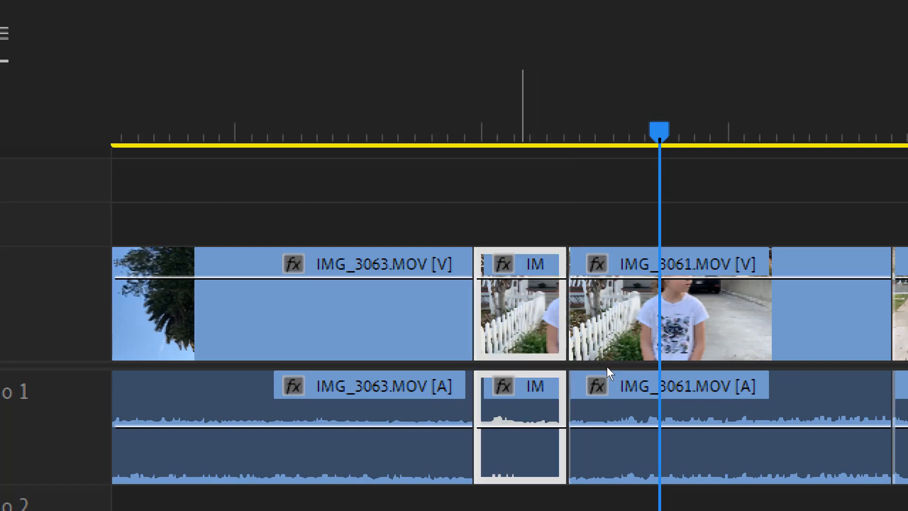
pyautogui.press('Delete')
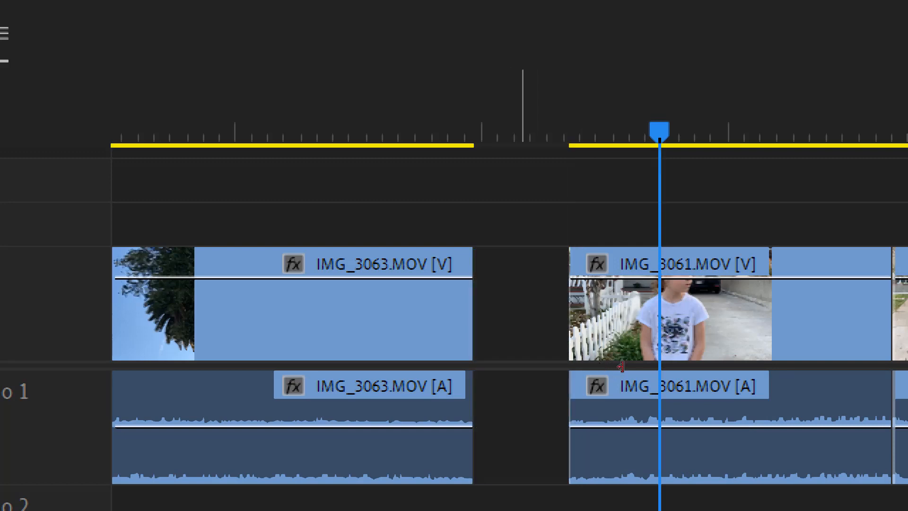
pyautogui.press('c')
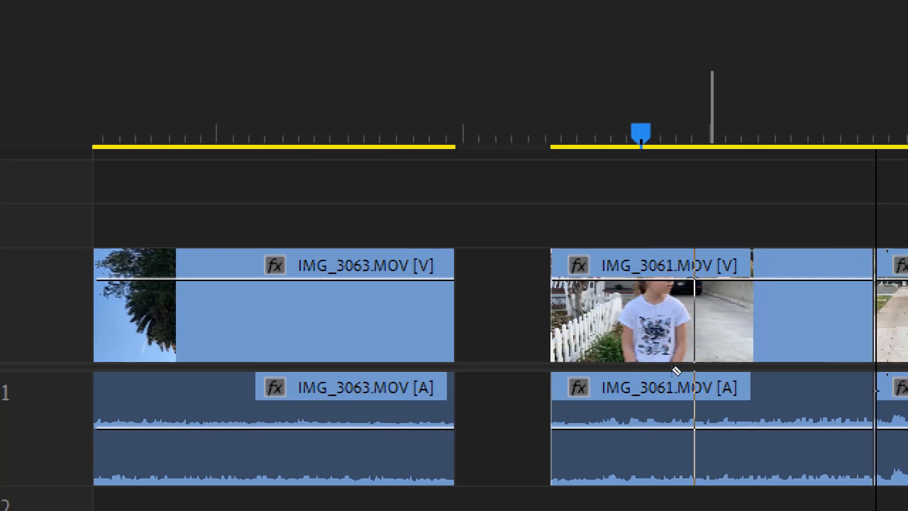
pyautogui.click(693, 370)
pyautogui.press('v')
pyautogui.click(657, 373)
pyautogui.press('Delete')
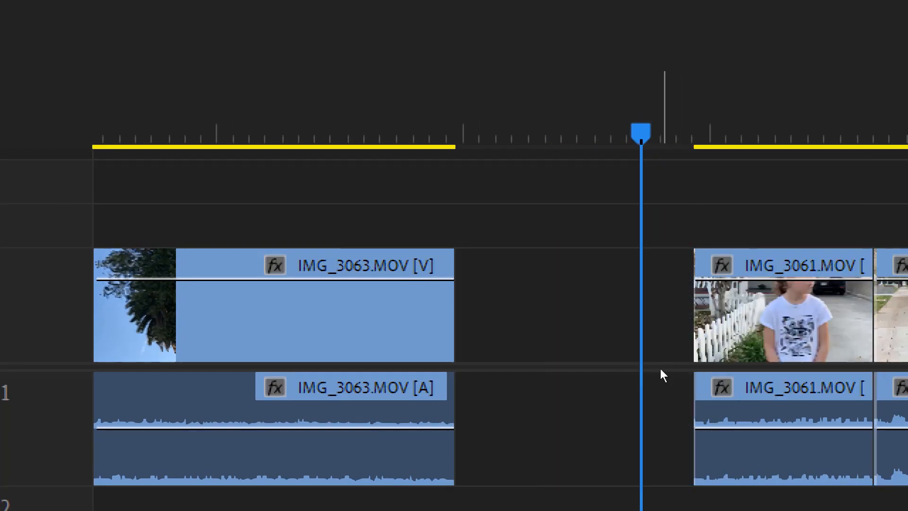
pyautogui.hotkey('ctrl', 'z')
pyautogui.hotkey('ctrl', 'z')
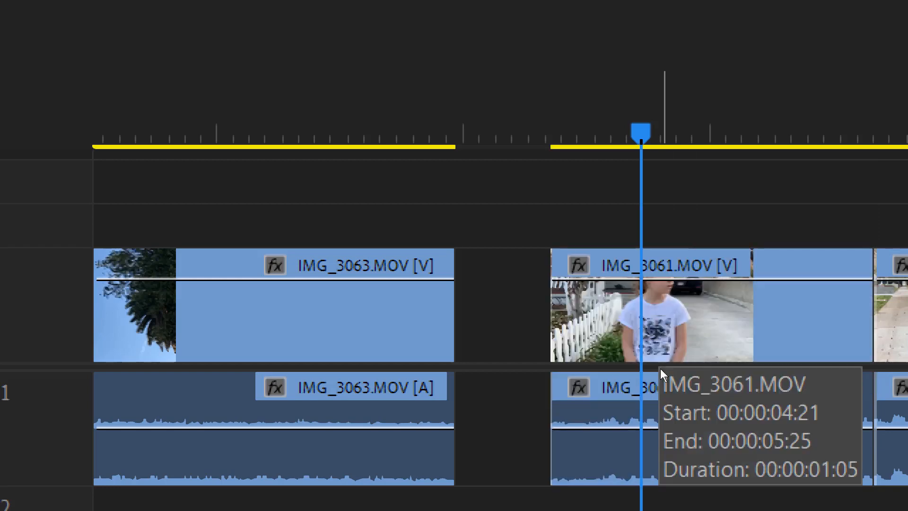
pyautogui.hotkey('ctrl', 'z')
pyautogui.hotkey('ctrl', 'z')
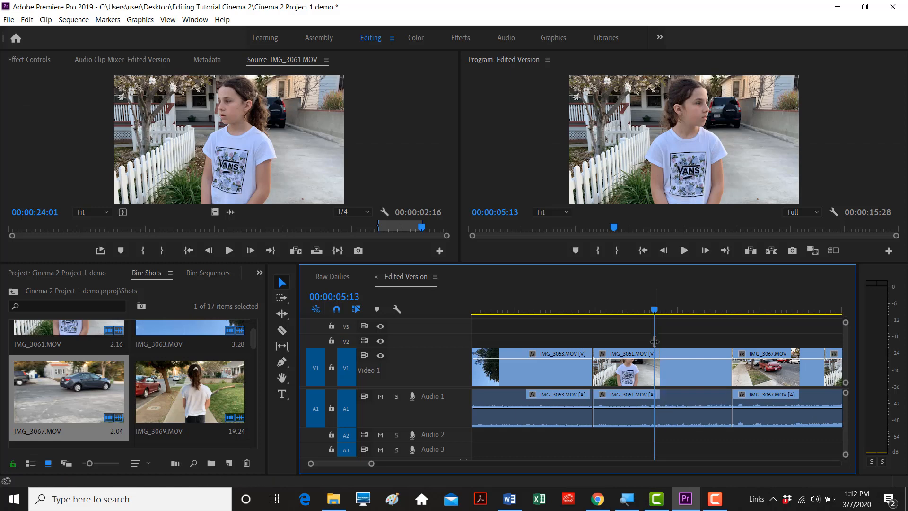
# - Scrub the playhead back through the tightened 00:00:08:07 Edited Version cut
pyautogui.moveTo(653, 310); pyautogui.dragTo(632, 312)
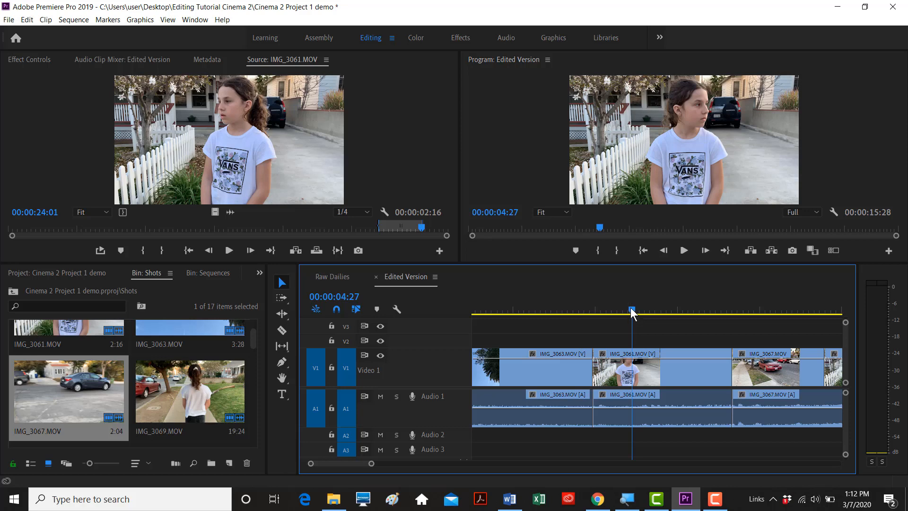
pyautogui.moveTo(631, 309); pyautogui.dragTo(604, 309)
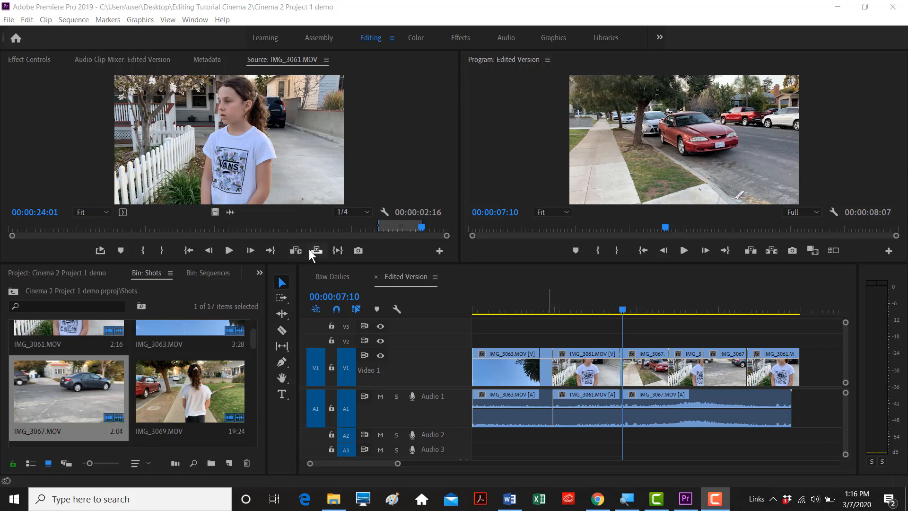
# - Scrub across the fence-to-sidewalk cut and park the playhead at 00:00:07:07
pyautogui.moveTo(625, 312)
pyautogui.mouseDown()
pyautogui.moveTo(635, 311)
pyautogui.moveTo(623, 311)
pyautogui.mouseUp()
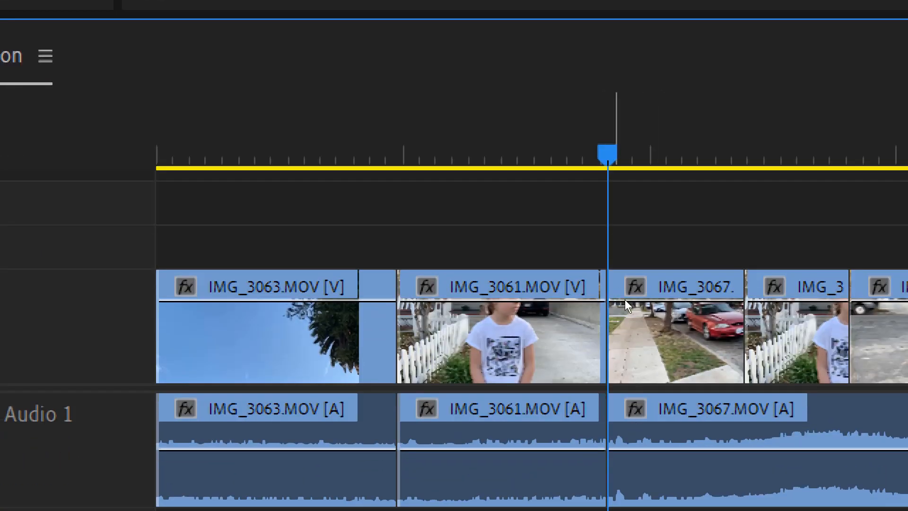
pyautogui.moveTo(620, 310)
pyautogui.mouseDown()
pyautogui.moveTo(634, 309)
pyautogui.moveTo(606, 311)
pyautogui.moveTo(641, 310)
pyautogui.moveTo(623, 314)
pyautogui.mouseUp()
pyautogui.press('-')
pyautogui.press('-')
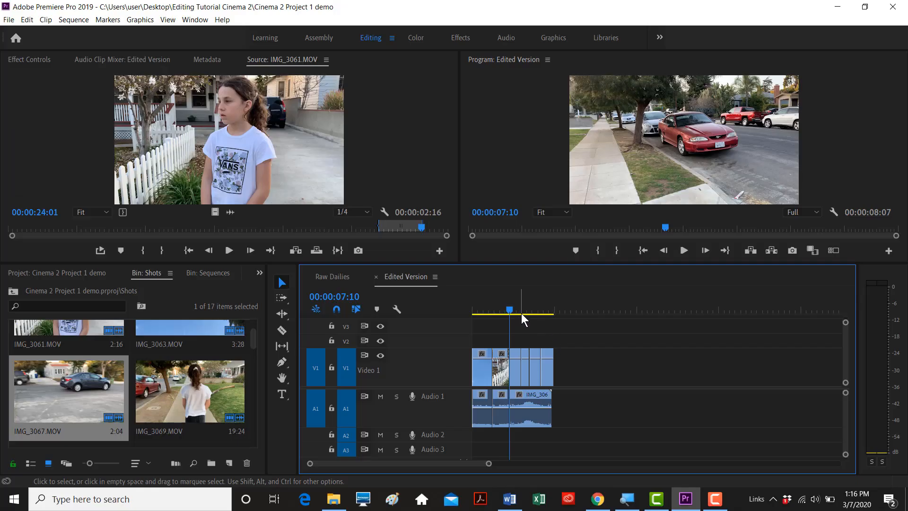
pyautogui.click(510, 308)
pyautogui.press('=')
pyautogui.press('=')
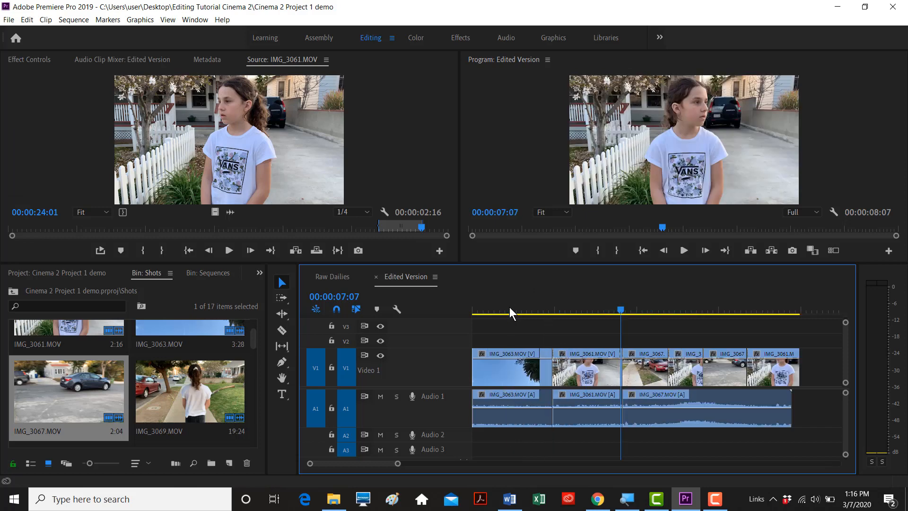
pyautogui.press('-')
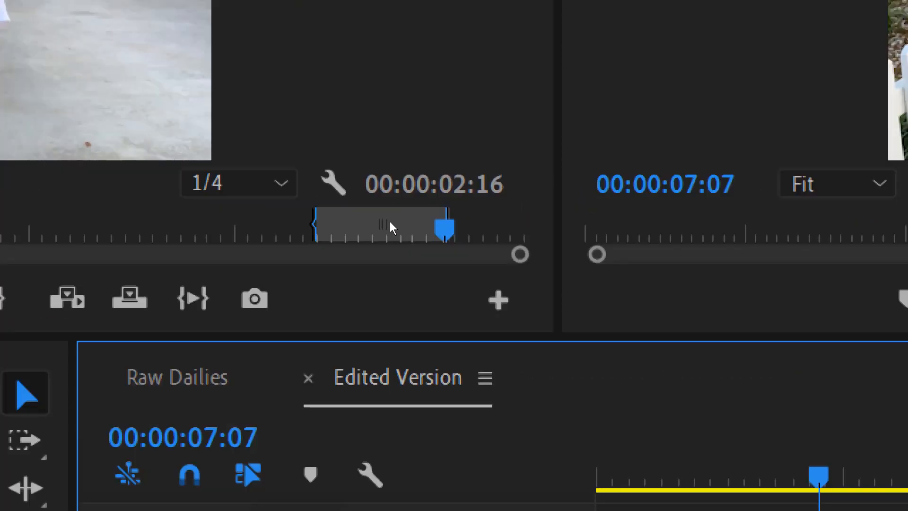
pyautogui.press('alt')
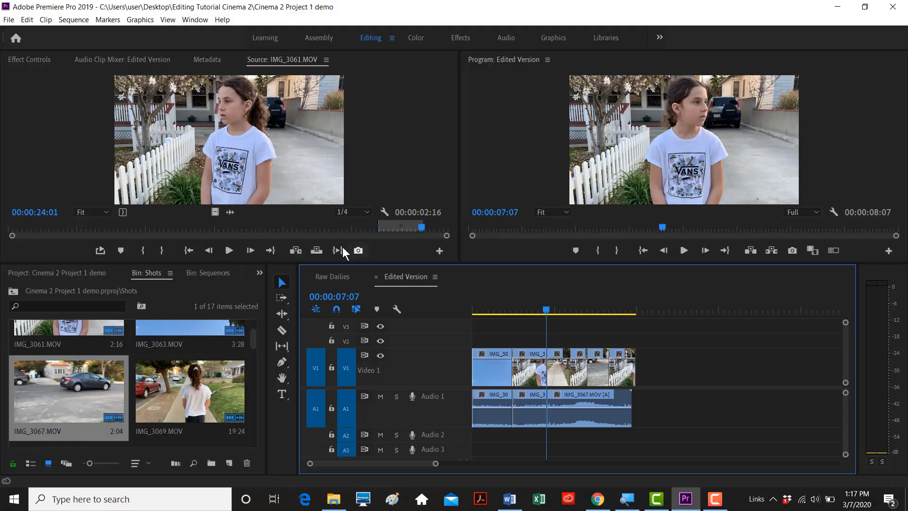
pyautogui.click(299, 248)
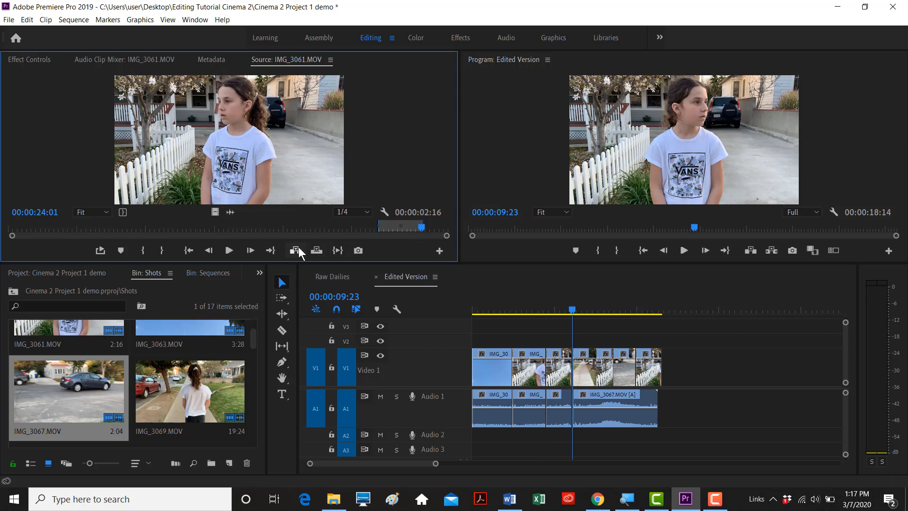
pyautogui.hotkey('ctrl', 'z')
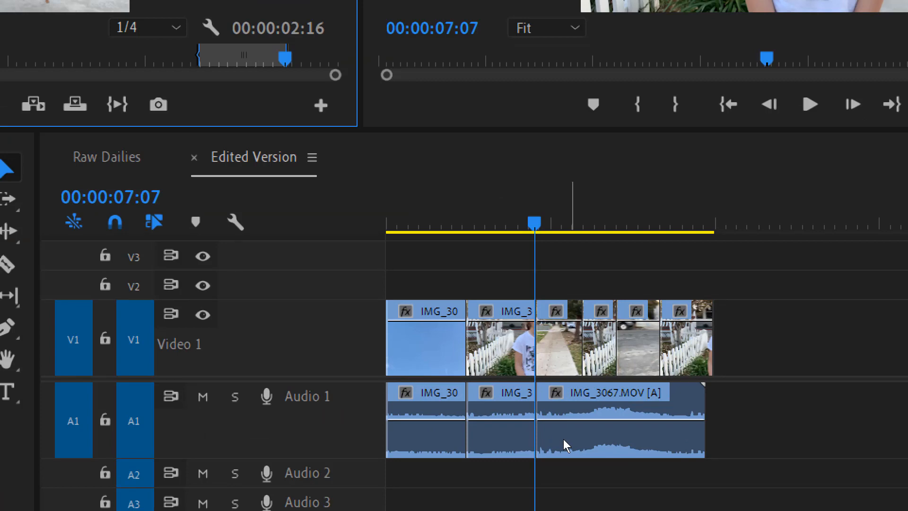
pyautogui.press(',')
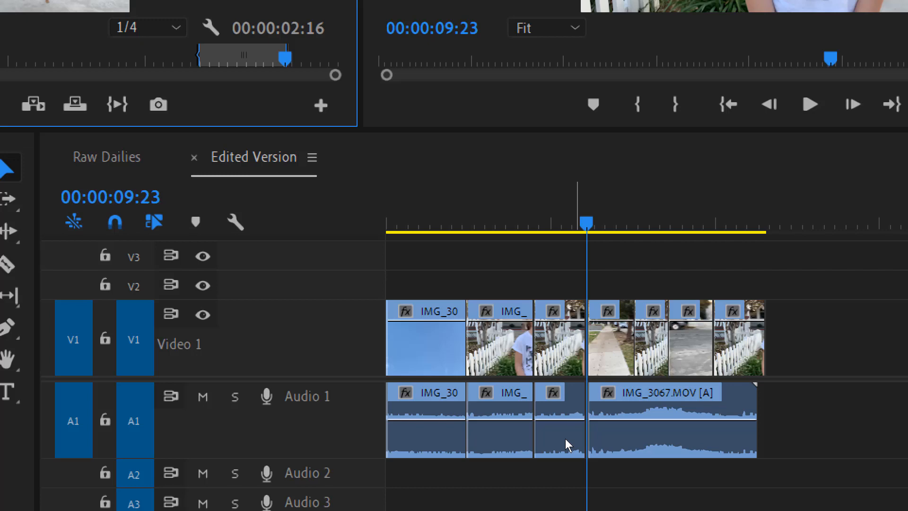
pyautogui.hotkey('ctrl', 'z')
pyautogui.hotkey('ctrl', 'shift', 'z')
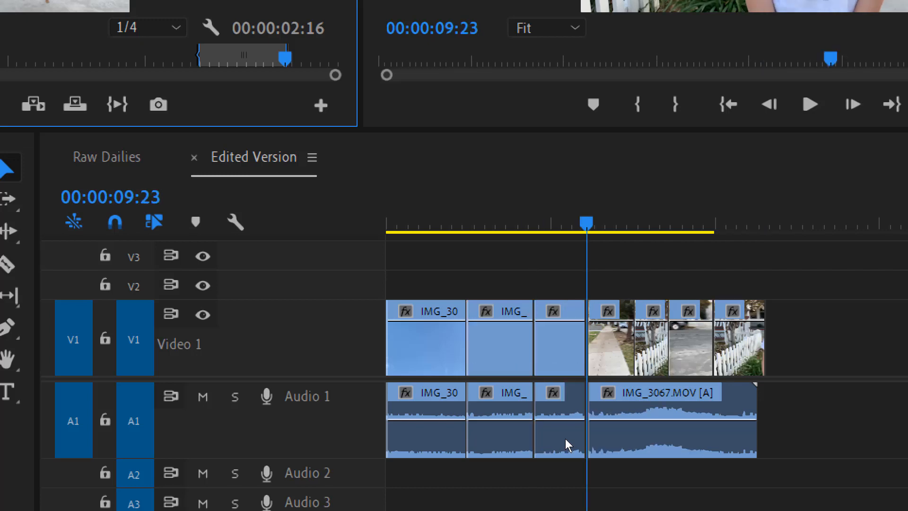
pyautogui.hotkey('ctrl', 'z')
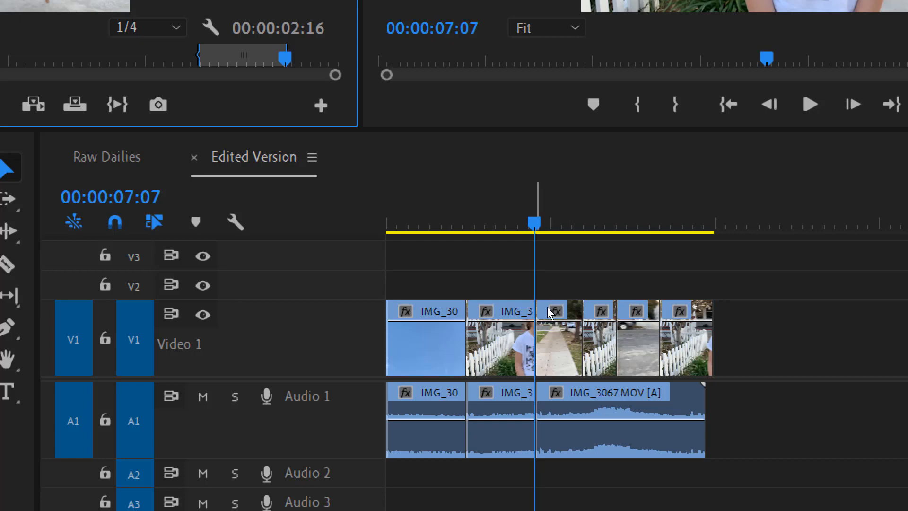
pyautogui.press('.')
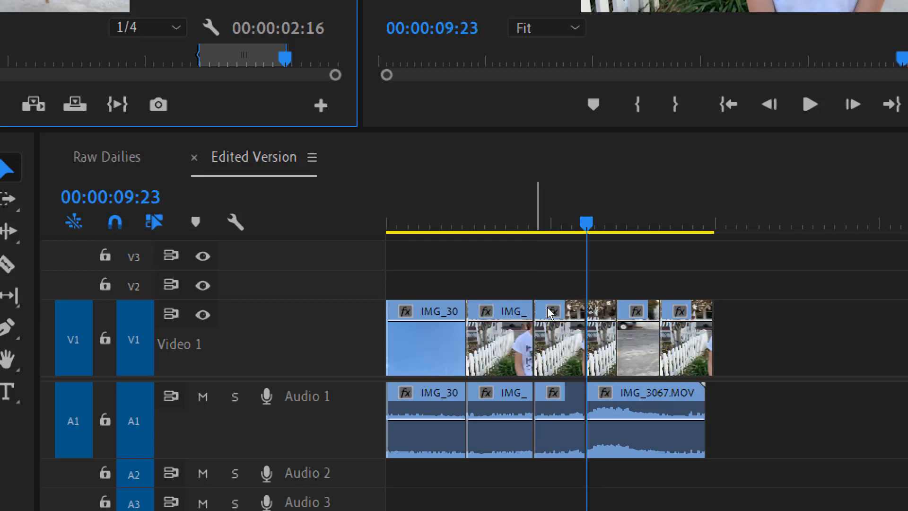
pyautogui.hotkey('ctrl', 'z')
pyautogui.press('.')
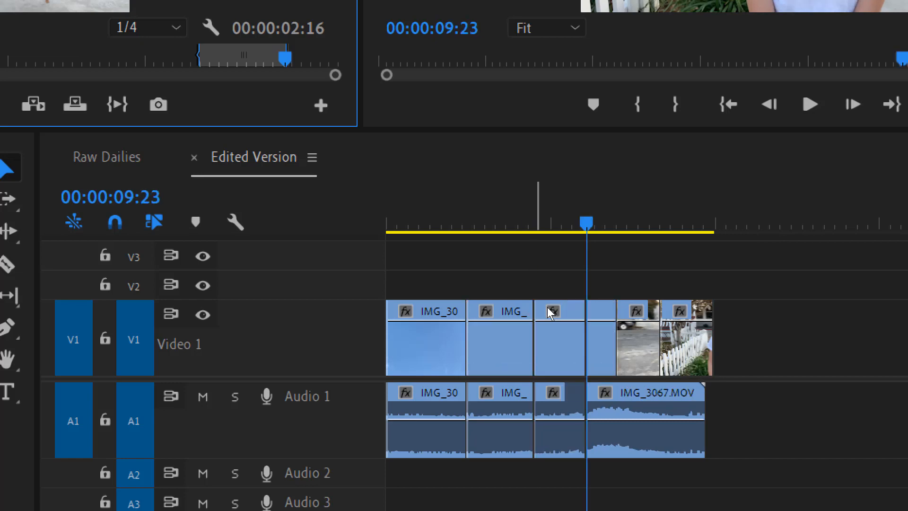
pyautogui.hotkey('ctrl', 'z')
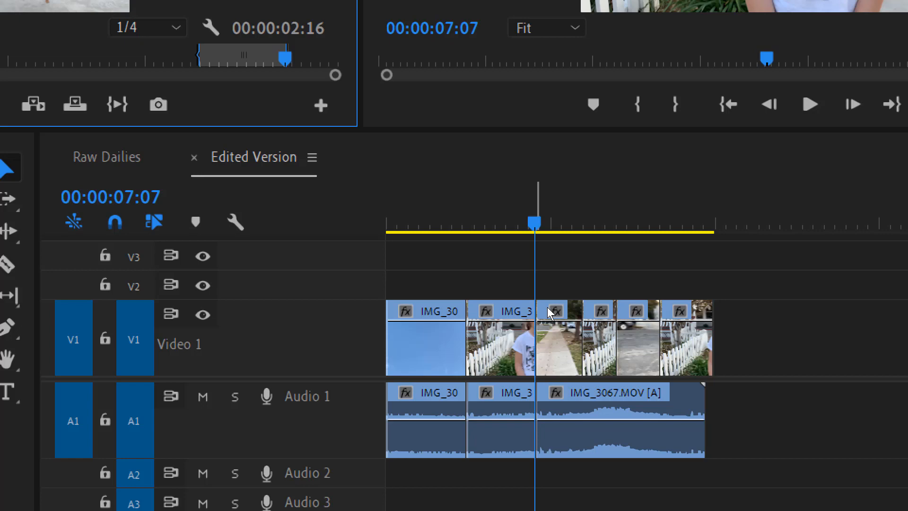
pyautogui.press('.')
pyautogui.hotkey('ctrl', 'z')
pyautogui.press('.')
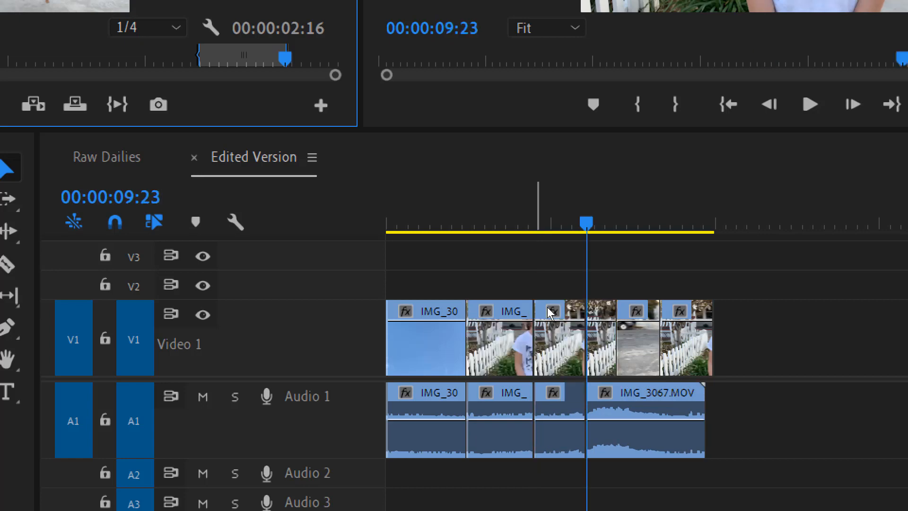
pyautogui.hotkey('ctrl', 'z')
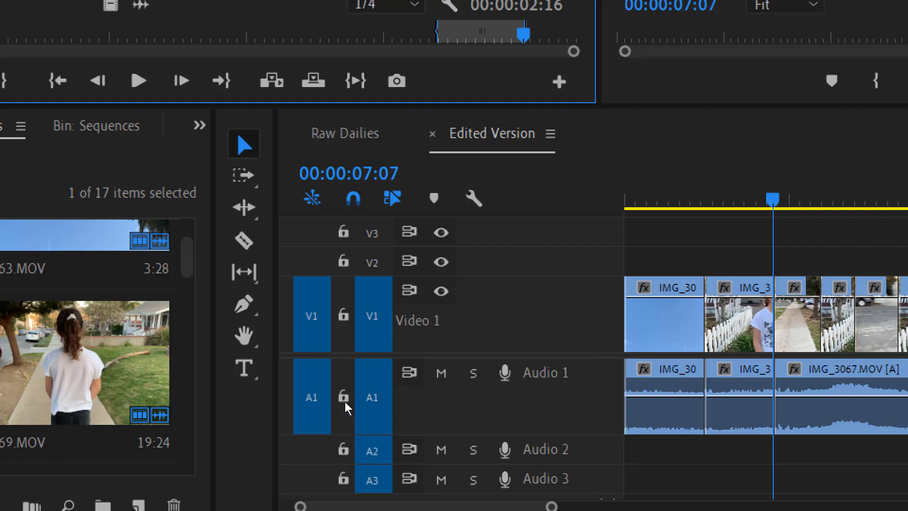
# - Route the source clip to V2 and A2, untargeting Audio 1 and Audio 3
pyautogui.moveTo(314, 340); pyautogui.dragTo(316, 263)
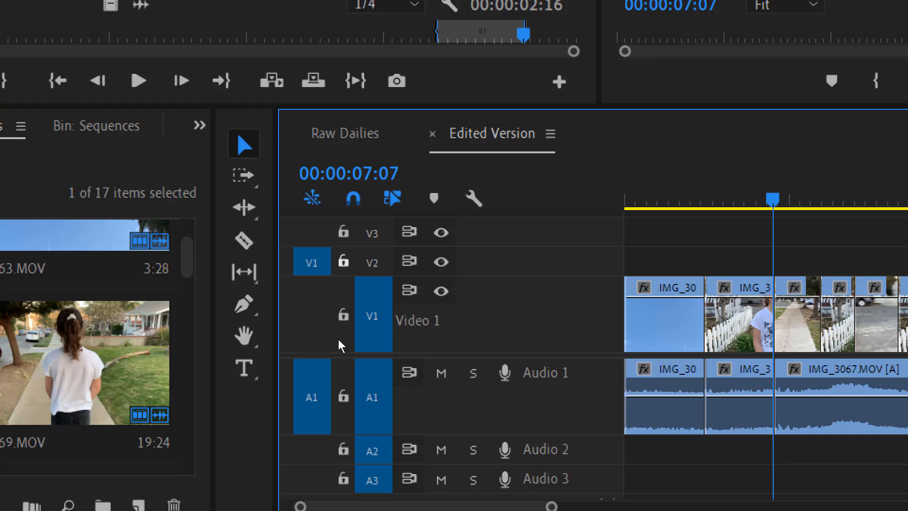
pyautogui.moveTo(329, 425); pyautogui.dragTo(322, 440)
pyautogui.click(360, 417)
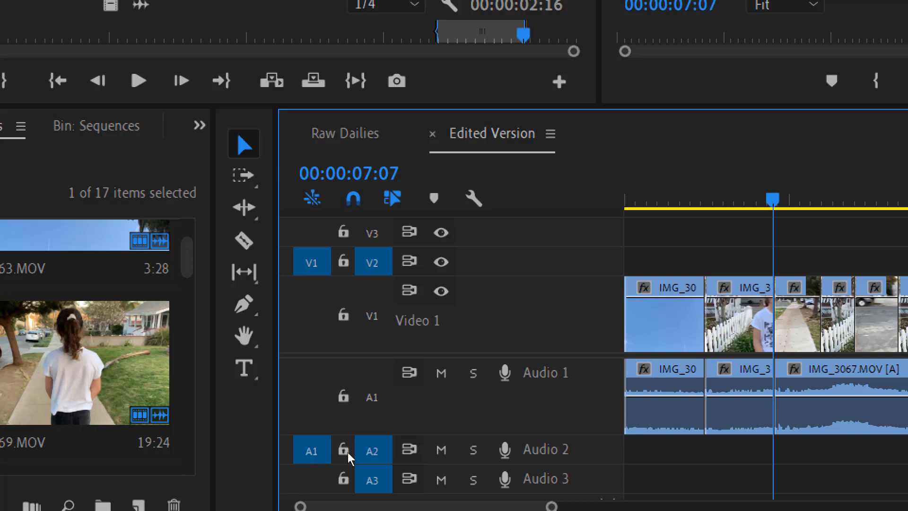
pyautogui.click(361, 473)
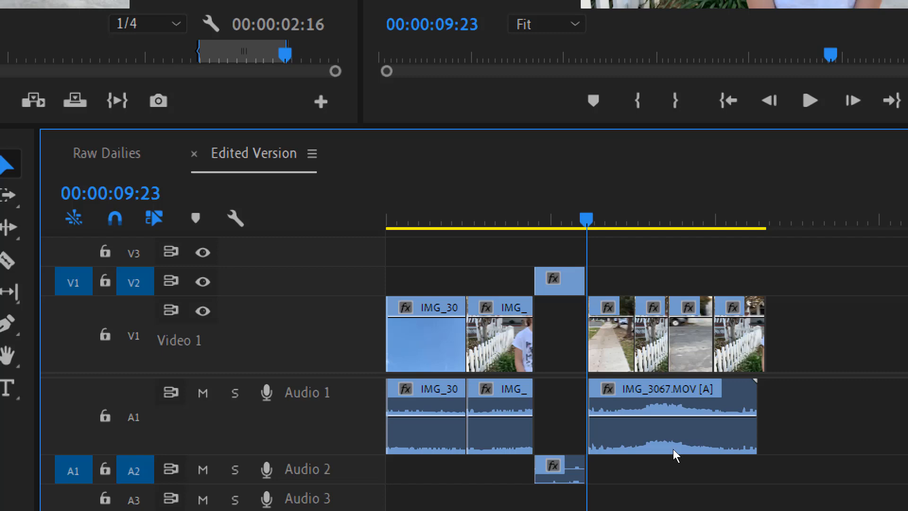
# - Overwrite IMG_3061 onto V2 and A2 at 07:07, undoing and redoing the overwrite
pyautogui.hotkey('ctrl', 'z')
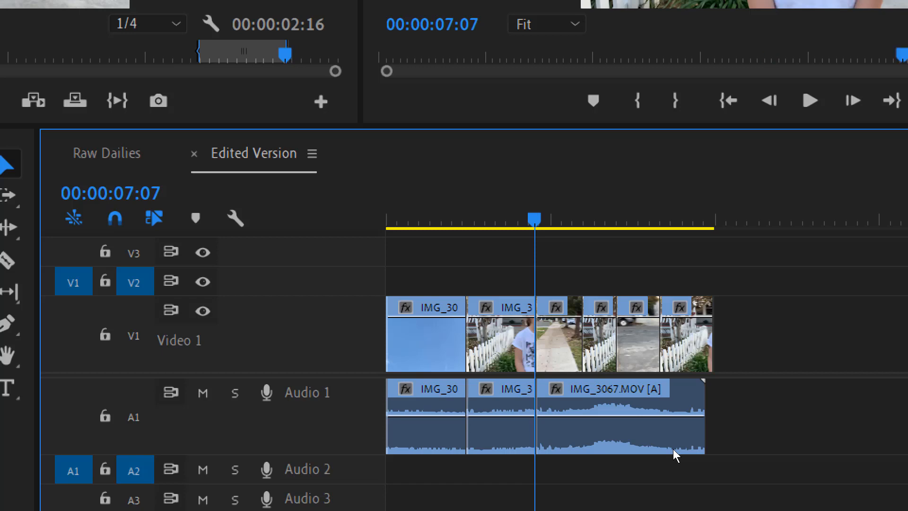
pyautogui.press('.')
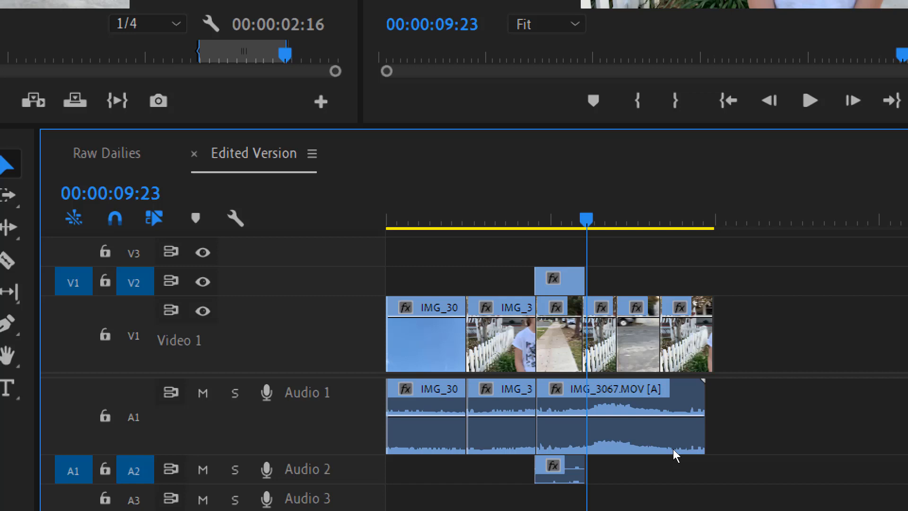
pyautogui.hotkey('ctrl', 'z')
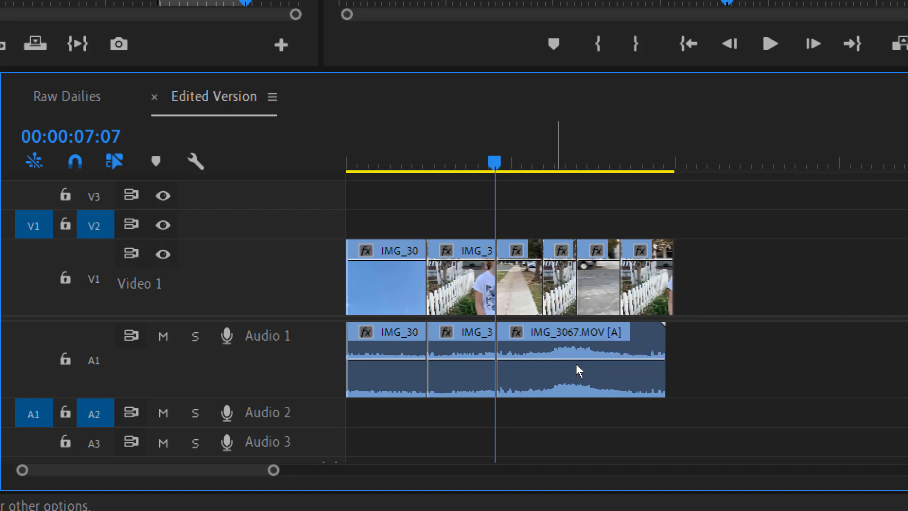
pyautogui.press('.')
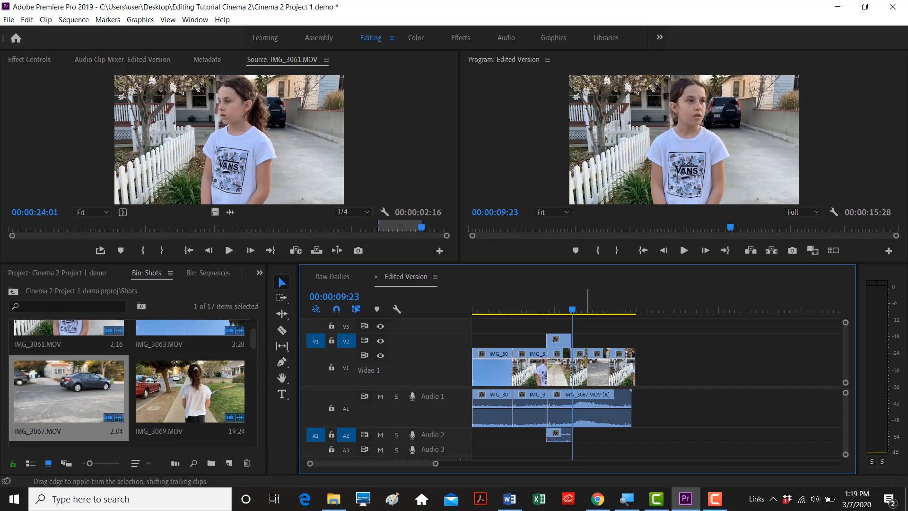
# - Review the new clip and the Edited Footage, Raw Footage and Edited Version sequences, then minimize Premiere
pyautogui.moveTo(542, 307); pyautogui.dragTo(552, 307)
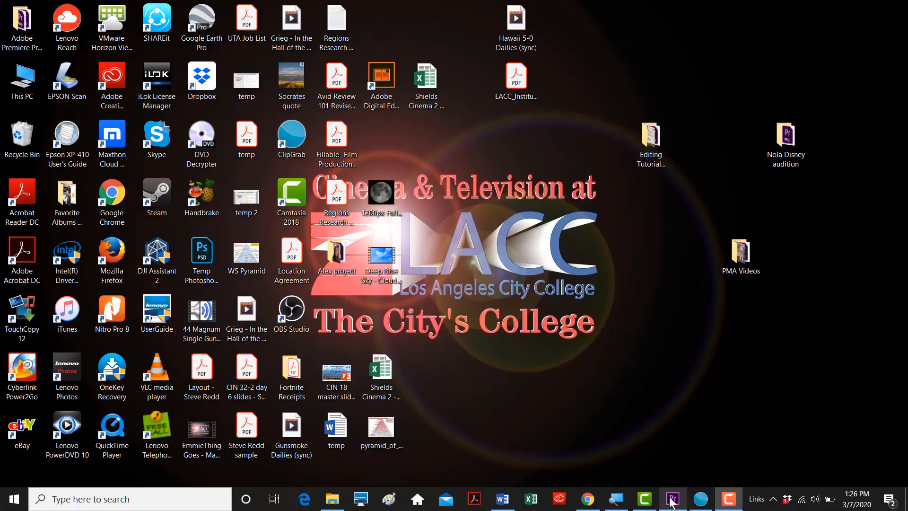
pyautogui.click(672, 499)
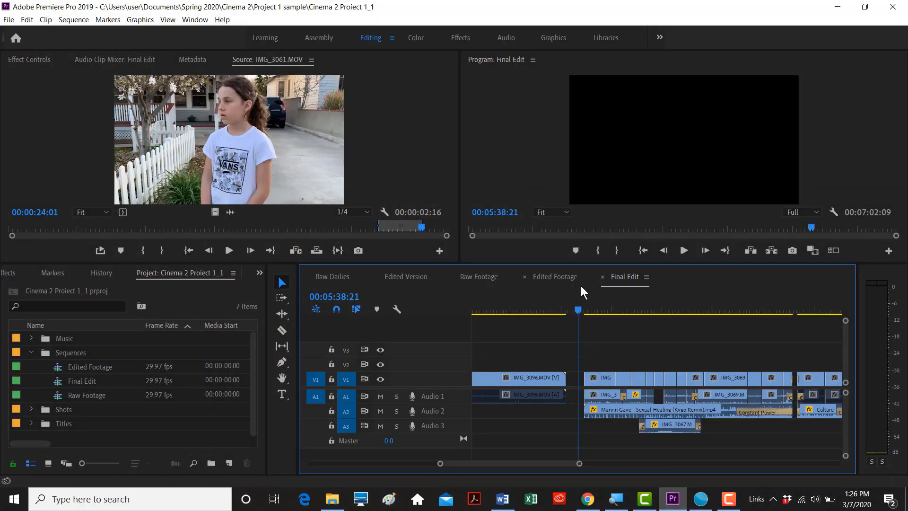
pyautogui.click(544, 277)
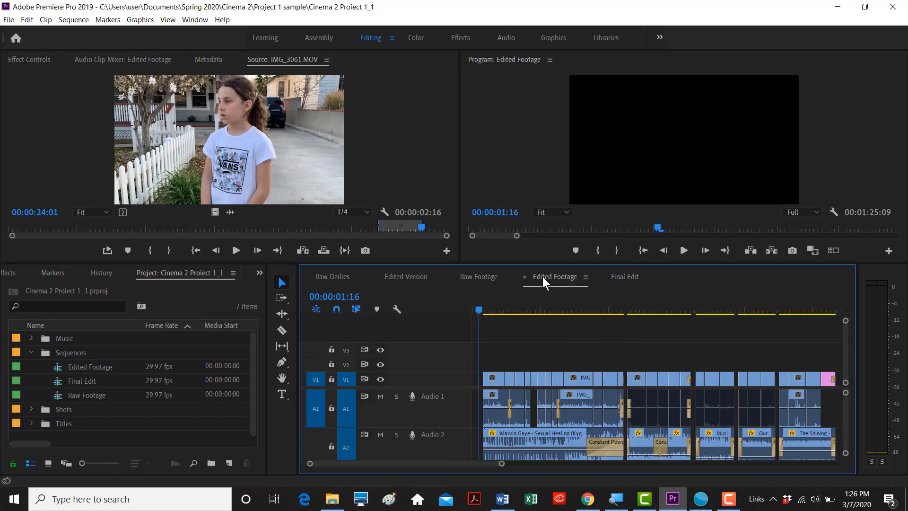
pyautogui.click(476, 276)
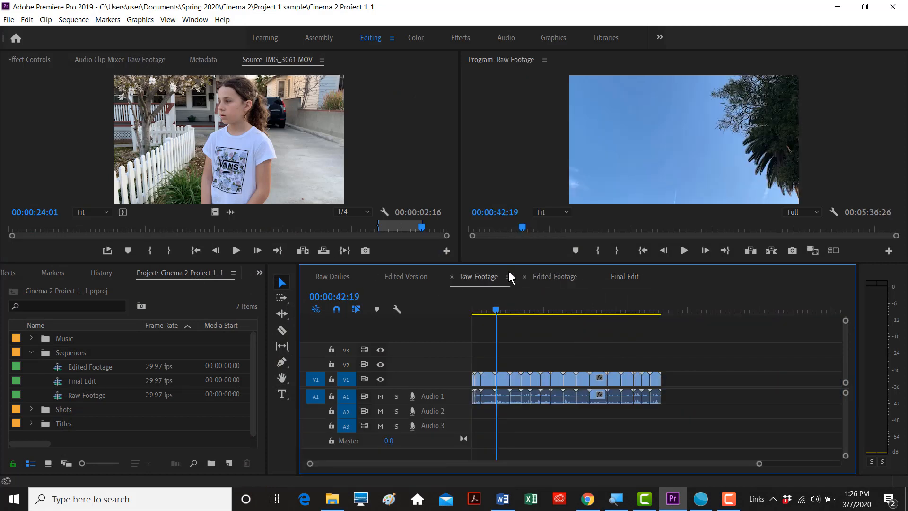
pyautogui.click(415, 276)
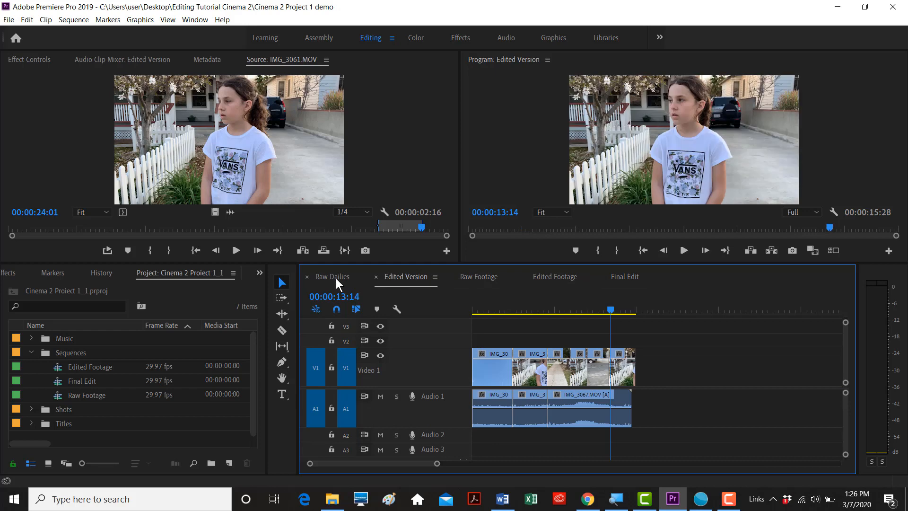
pyautogui.click(846, 12)
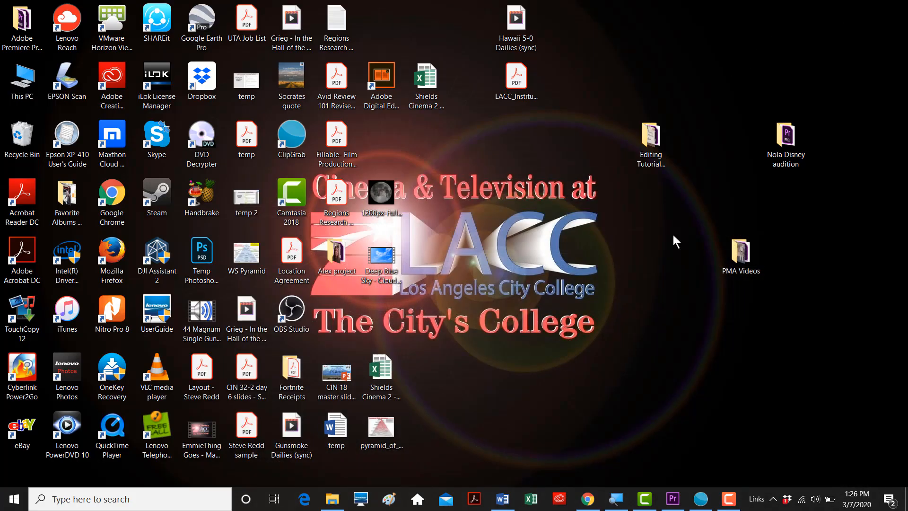
# - Bring up ClipGrab, reposition its window, then switch to the YouTube video in Chrome
pyautogui.click(701, 499)
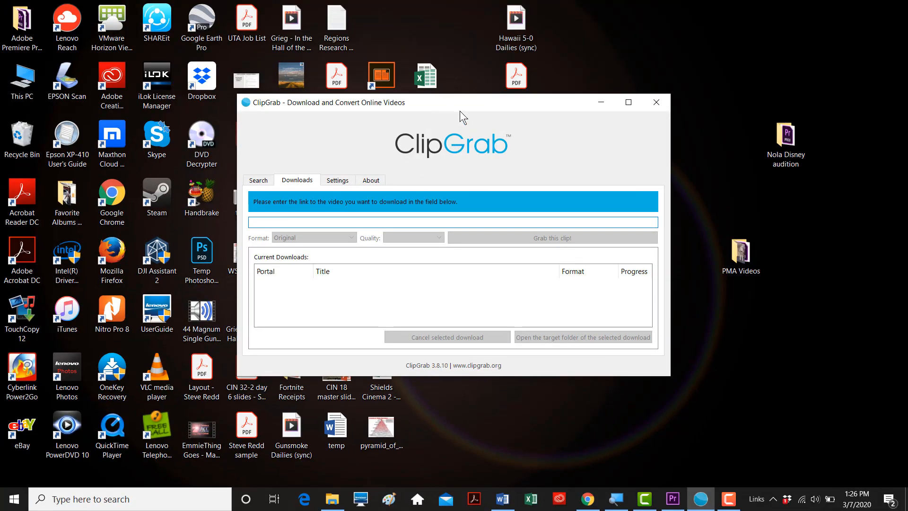
pyautogui.moveTo(460, 103)
pyautogui.mouseDown()
pyautogui.moveTo(444, 102)
pyautogui.moveTo(450, 111)
pyautogui.mouseUp()
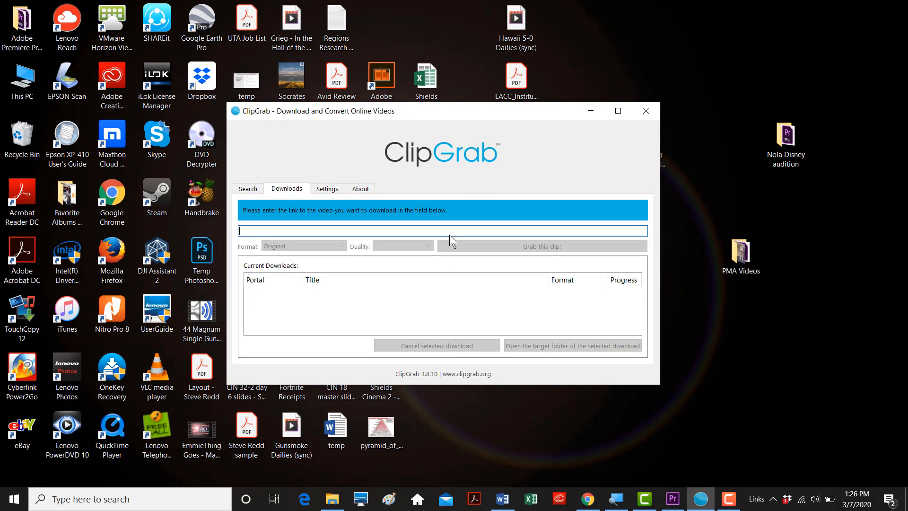
pyautogui.moveTo(430, 109); pyautogui.dragTo(434, 97)
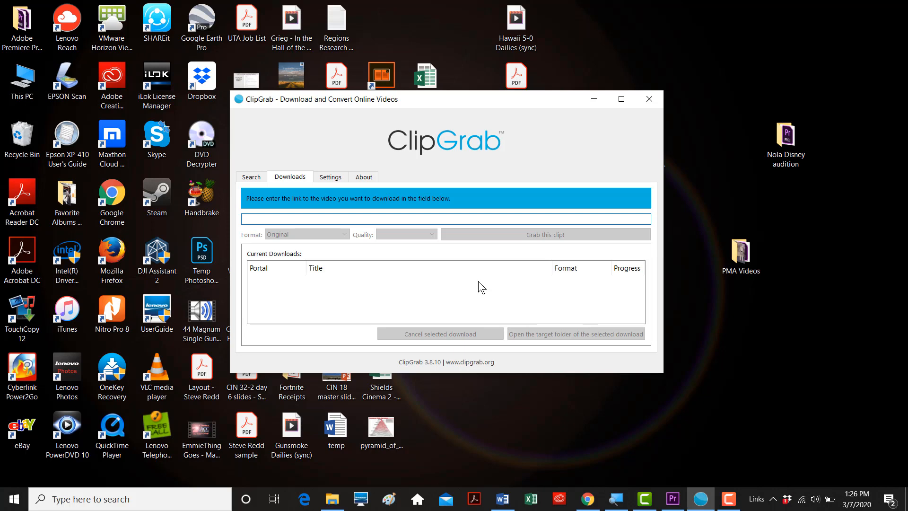
pyautogui.click(588, 500)
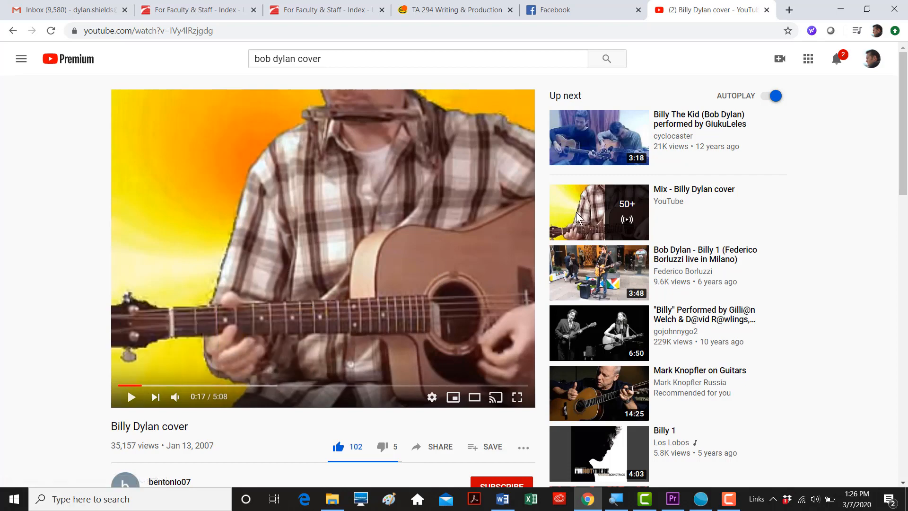
# - Preview the Billy Dylan cover in Chrome and copy its YouTube address for ClipGrab
pyautogui.click(842, 6)
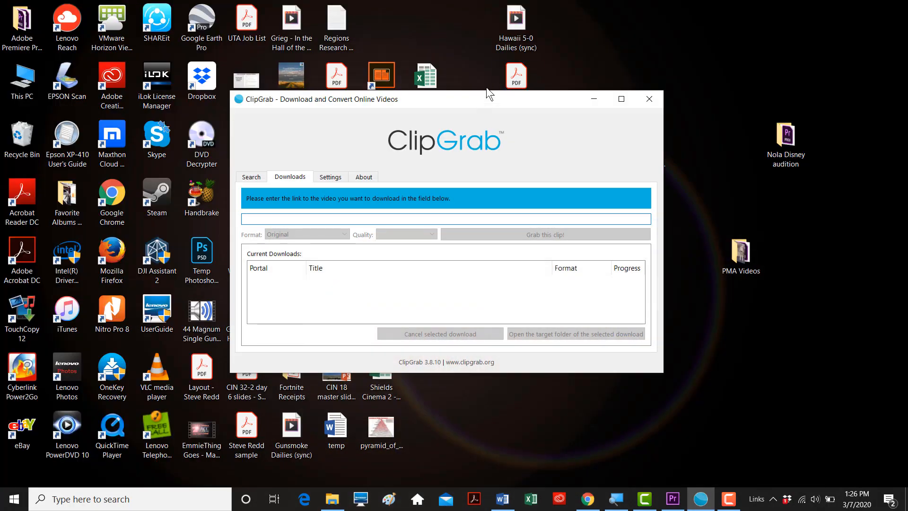
pyautogui.moveTo(483, 92); pyautogui.dragTo(481, 103)
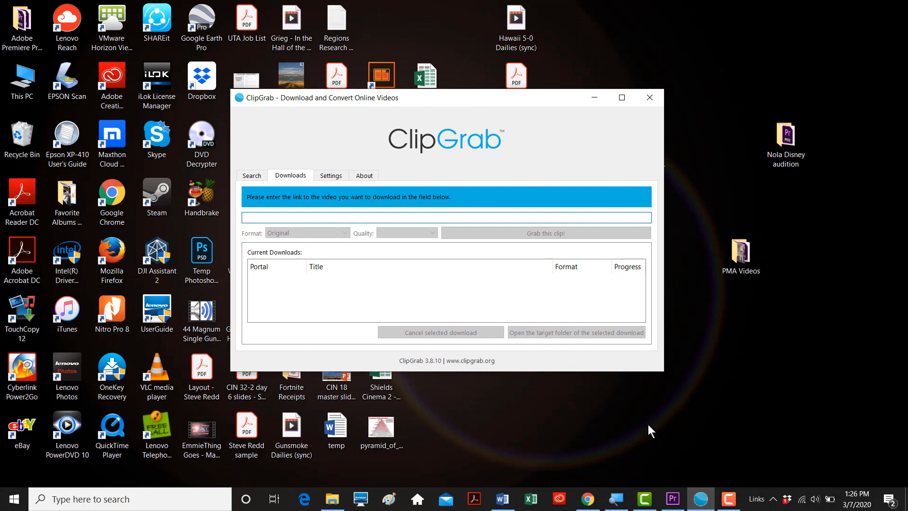
pyautogui.click(587, 499)
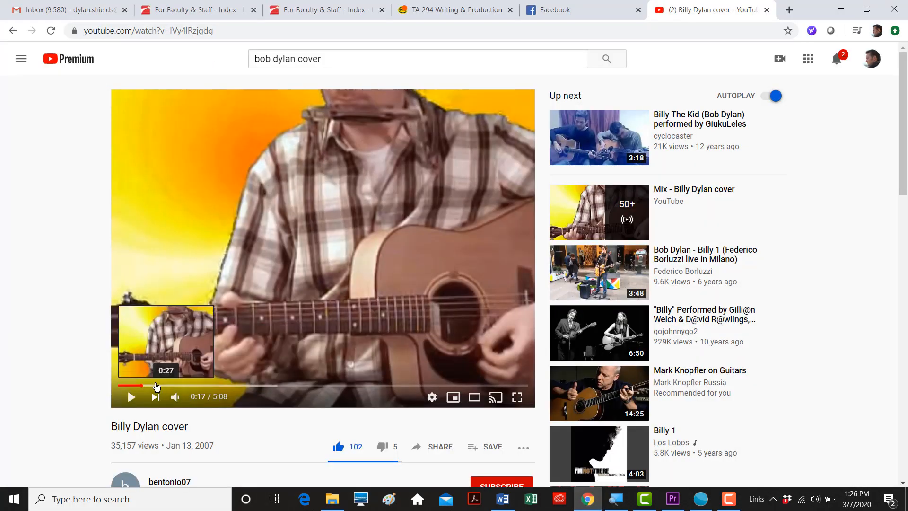
pyautogui.press('space')
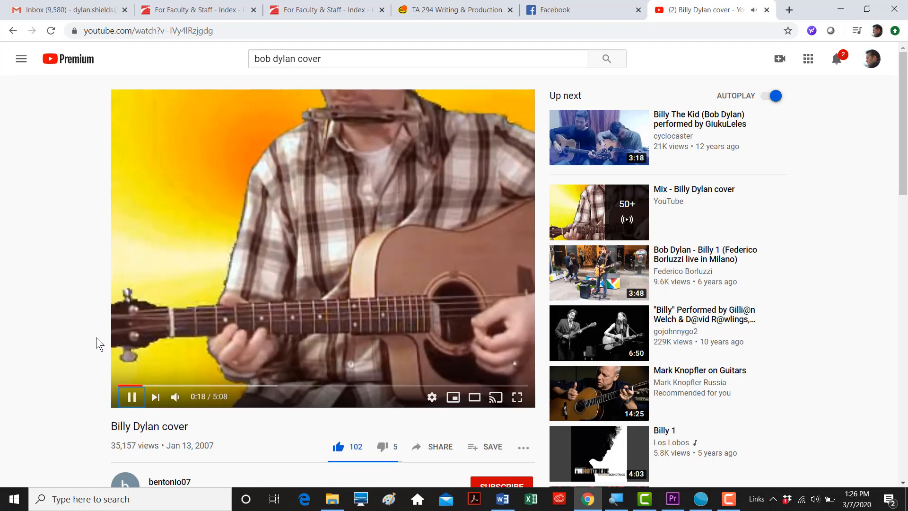
pyautogui.press('space')
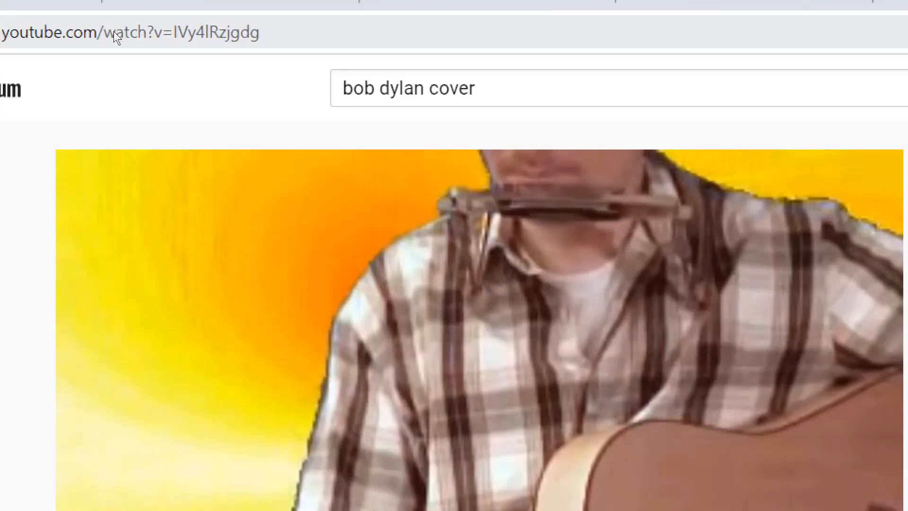
pyautogui.click(109, 32)
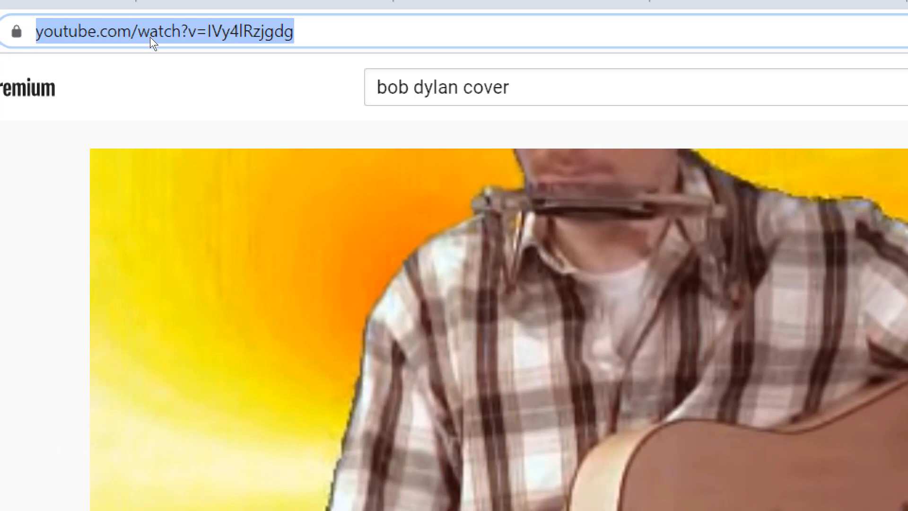
pyautogui.hotkey('ctrl', 'c')
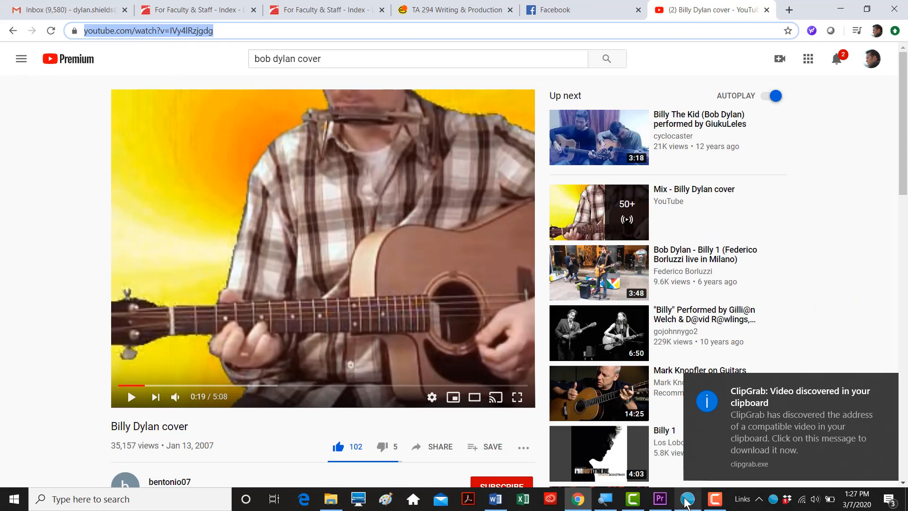
pyautogui.click(687, 499)
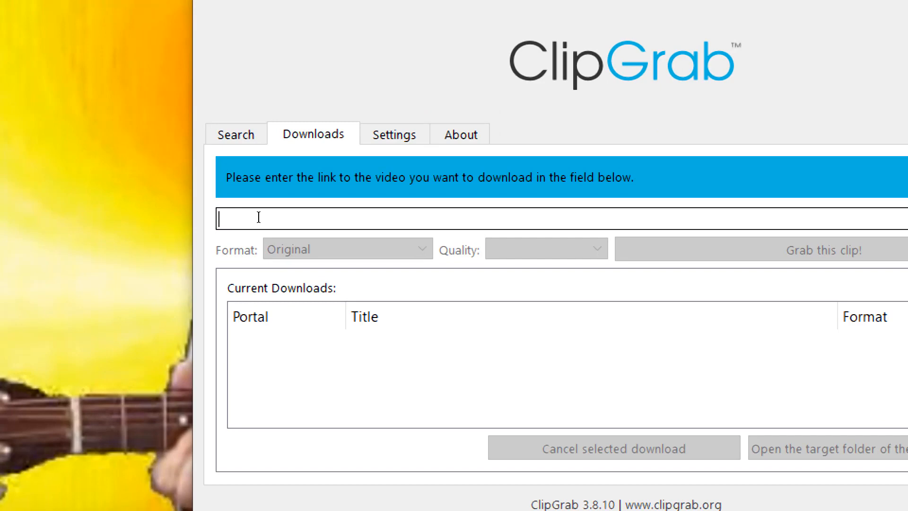
# - Paste the video URL into ClipGrab and save the clip to Desktop > Editing Tutorial Cinema 2
pyautogui.hotkey('ctrl', 'v')
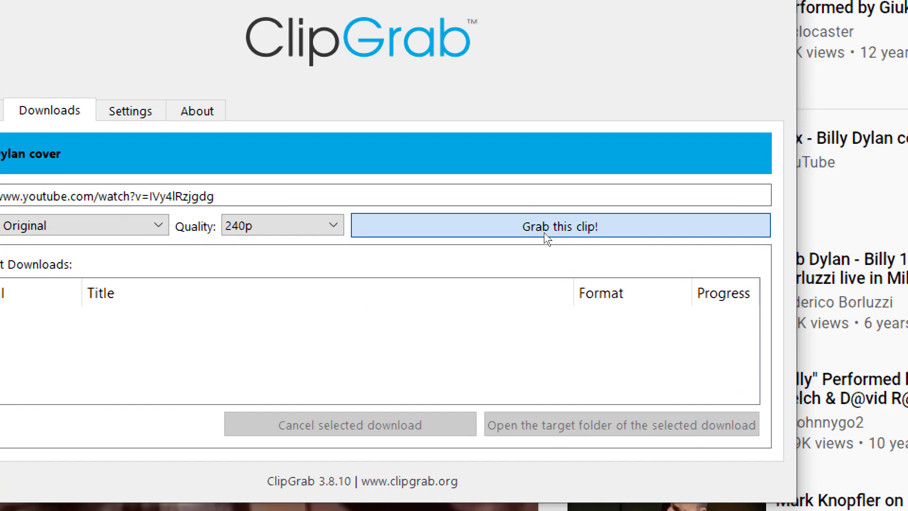
pyautogui.click(544, 231)
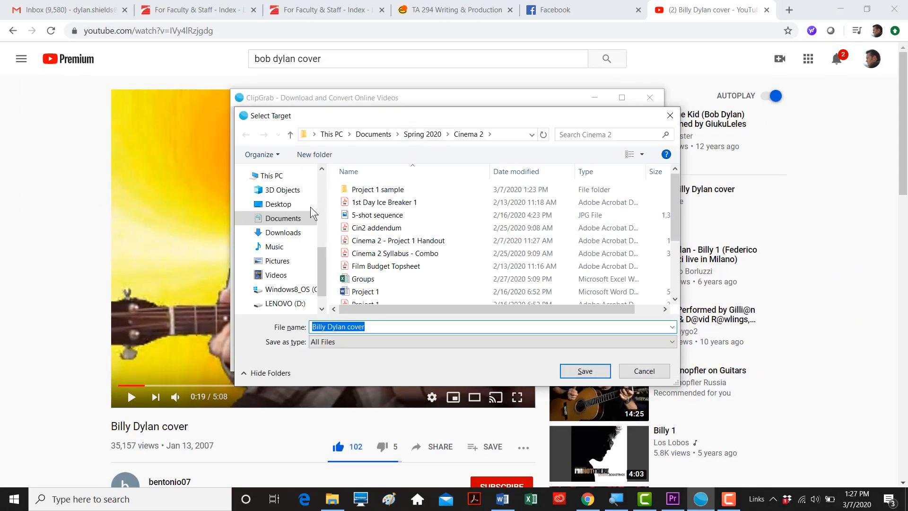
pyautogui.click(282, 219)
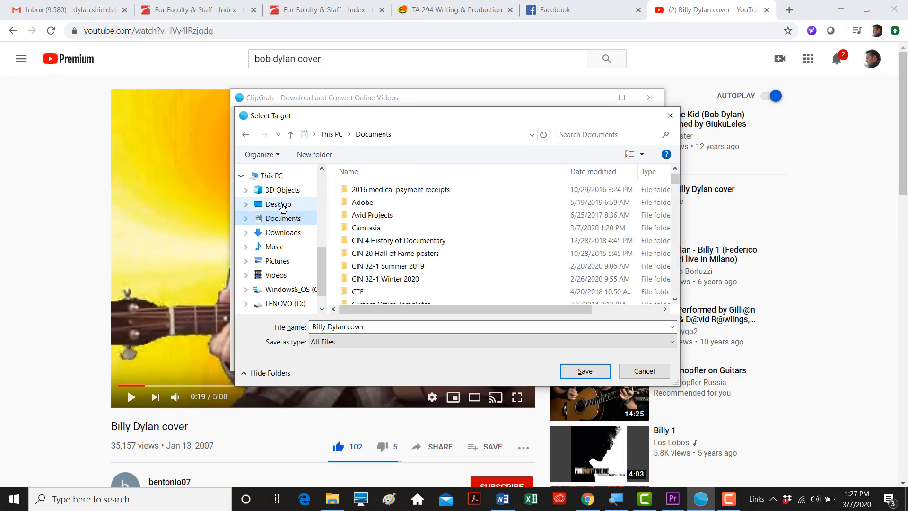
pyautogui.click(278, 204)
pyautogui.doubleClick(400, 215)
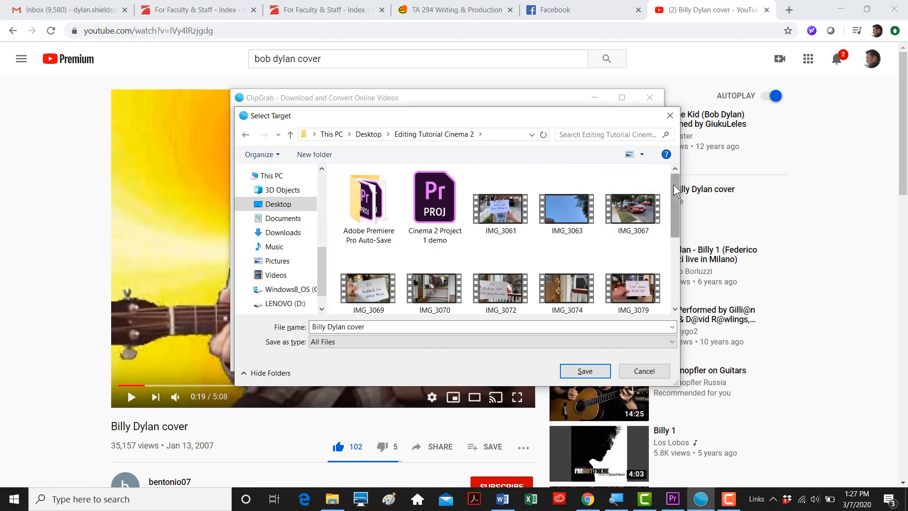
pyautogui.scroll(-1, 673, 190)
pyautogui.scroll(1, 677, 206)
pyautogui.moveTo(674, 207); pyautogui.dragTo(676, 242)
pyautogui.click(585, 371)
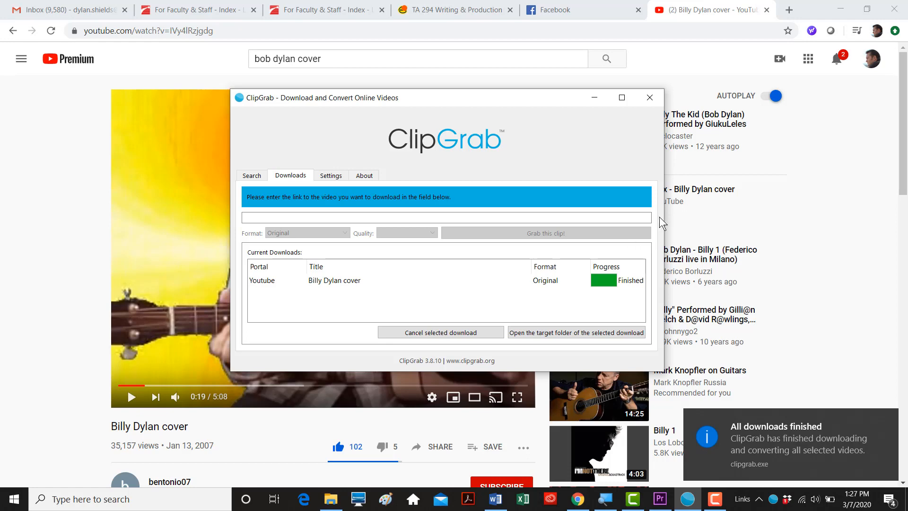
pyautogui.click(333, 499)
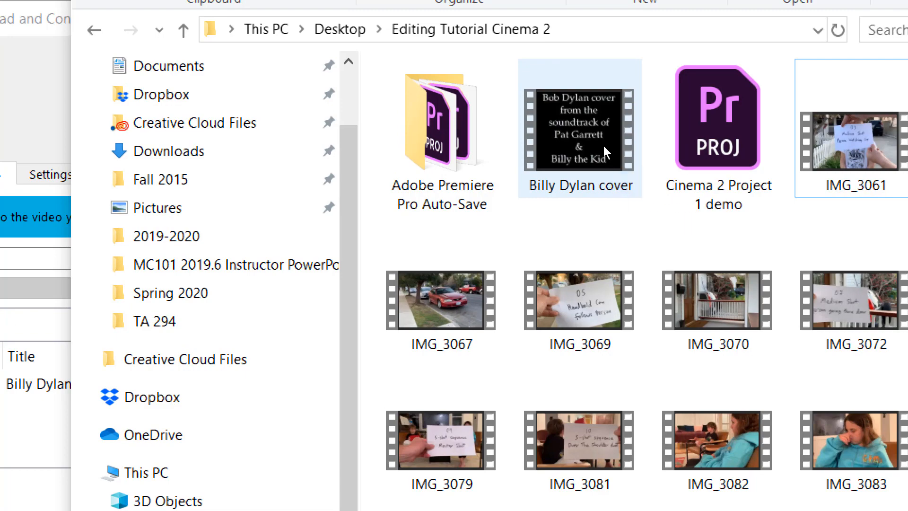
# - Confirm the 10.6 MB Billy Dylan cover file in Editing Tutorial Cinema 2 and minimize the folder
pyautogui.click(603, 147)
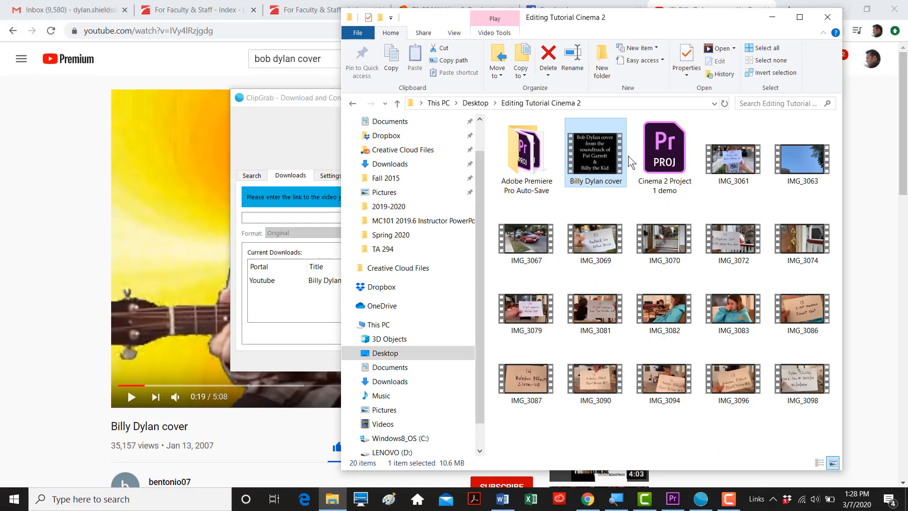
pyautogui.click(777, 17)
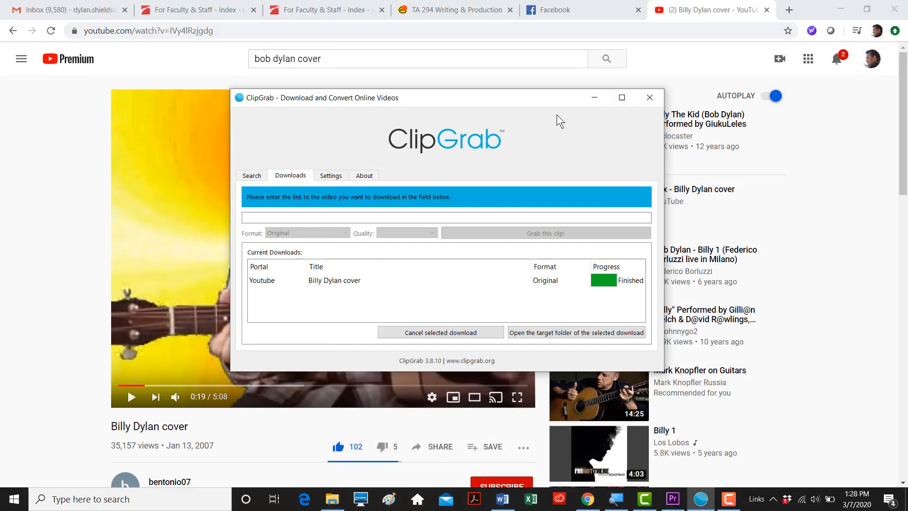
pyautogui.click(673, 503)
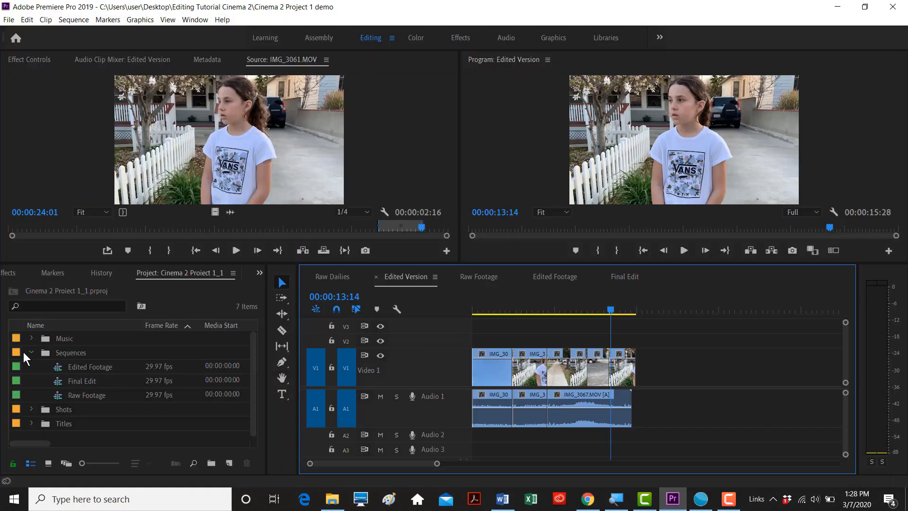
# - Switch to the Cinema 2 Project 1 demo project and open its empty Music folder as a bin
pyautogui.click(29, 352)
pyautogui.doubleClick(43, 339)
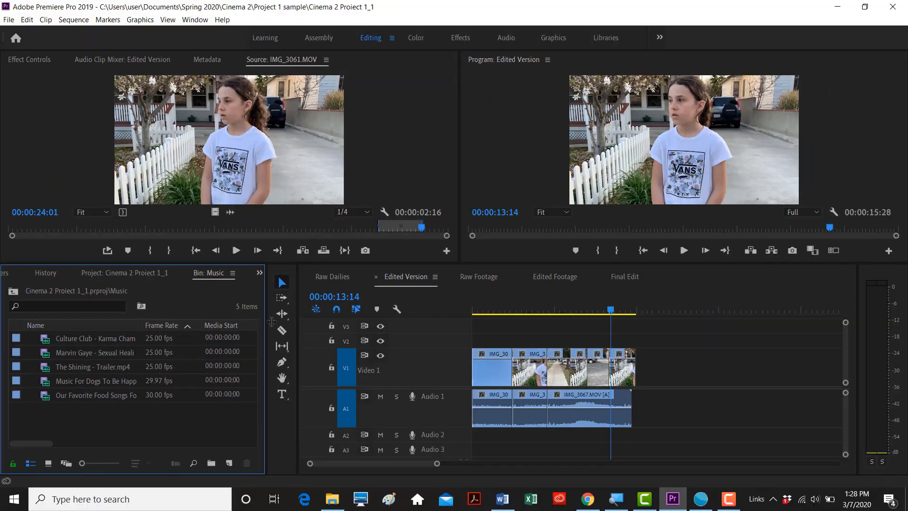
pyautogui.click(328, 276)
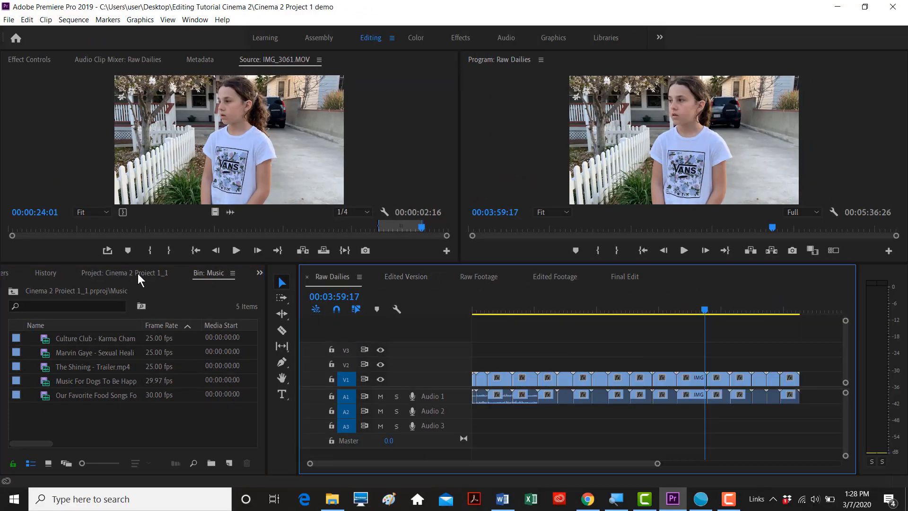
pyautogui.click(125, 272)
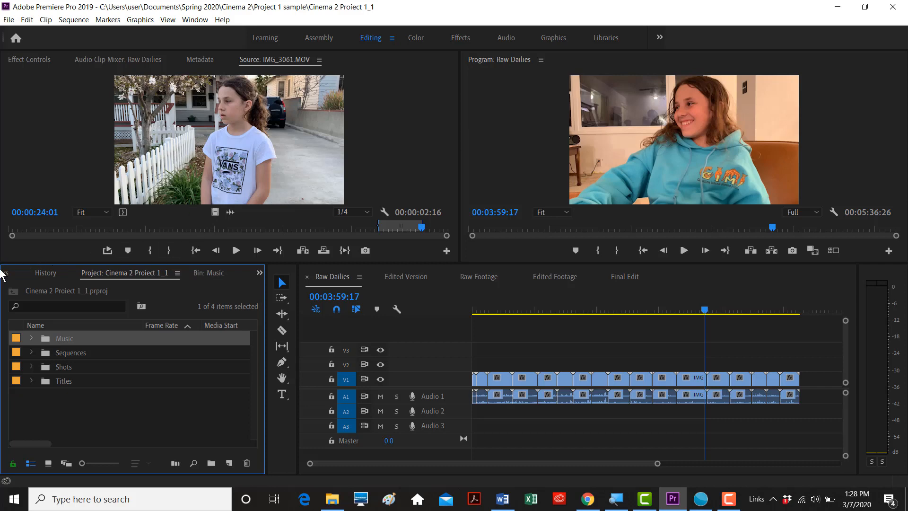
pyautogui.click(259, 273)
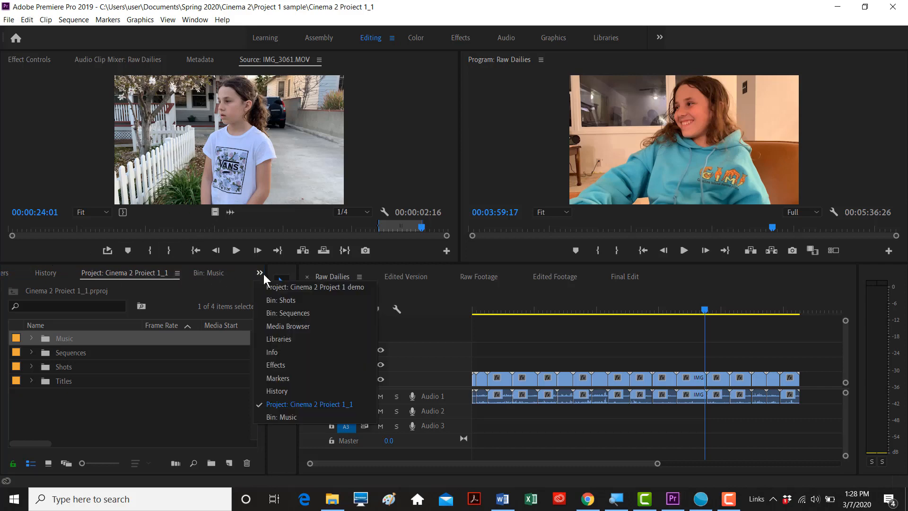
pyautogui.click(278, 287)
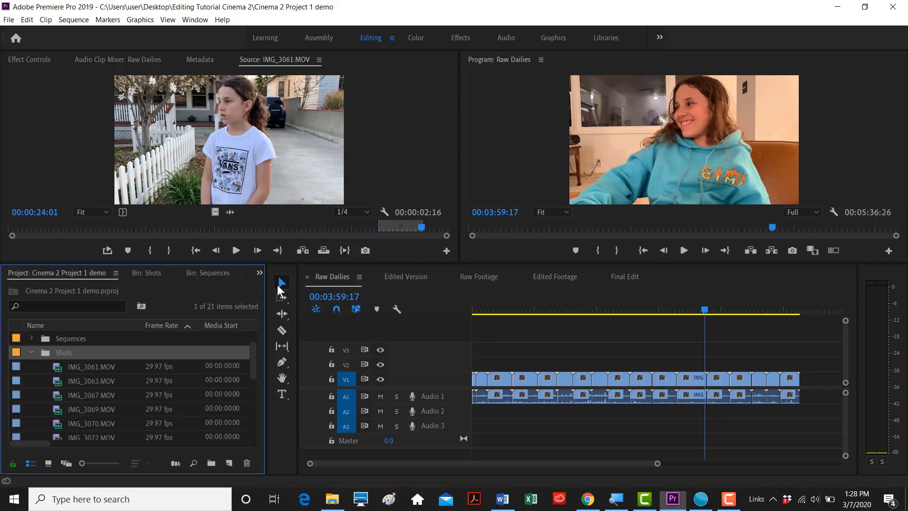
pyautogui.click(31, 353)
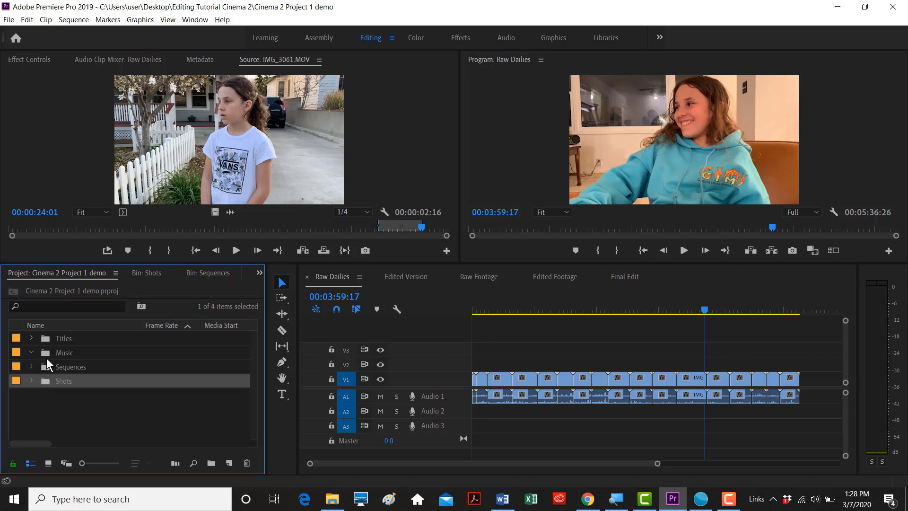
pyautogui.doubleClick(43, 354)
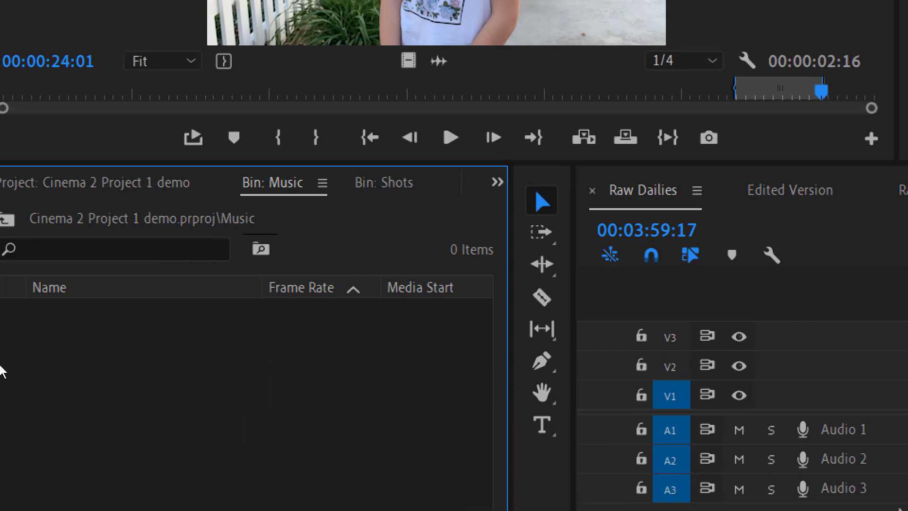
# - Import Billy Dylan cover.mp4 into the Music bin and load it in the Source monitor
pyautogui.doubleClick(126, 359)
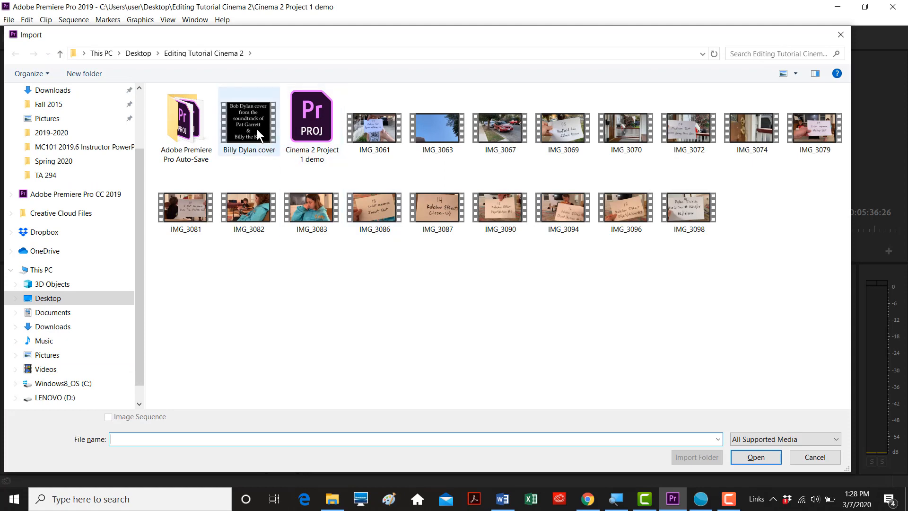
pyautogui.click(255, 127)
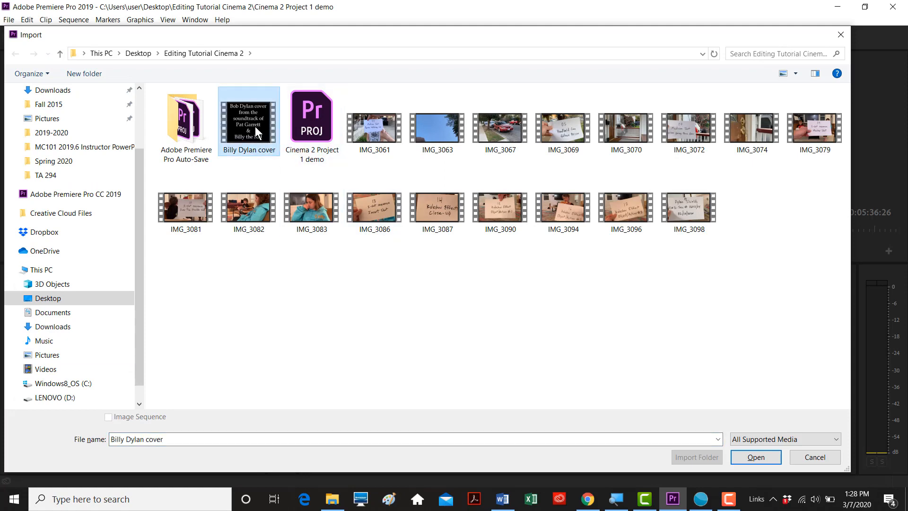
pyautogui.click(756, 457)
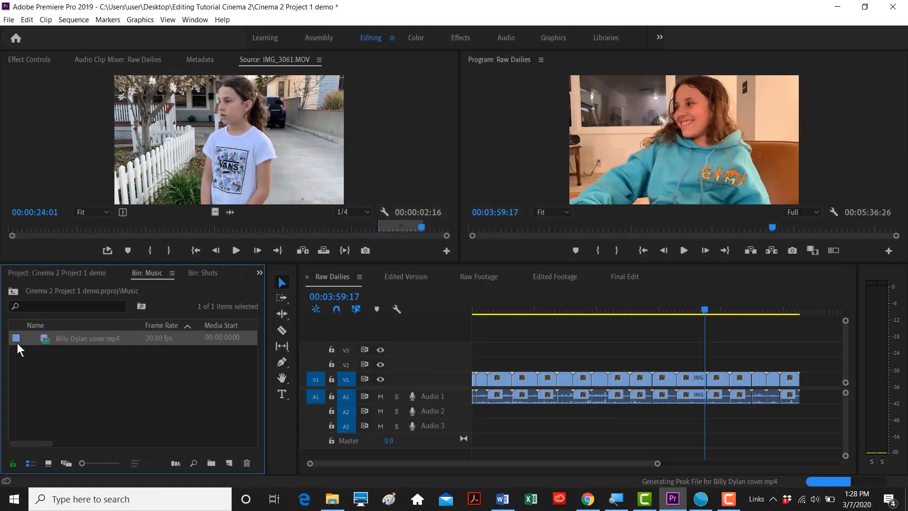
pyautogui.doubleClick(44, 341)
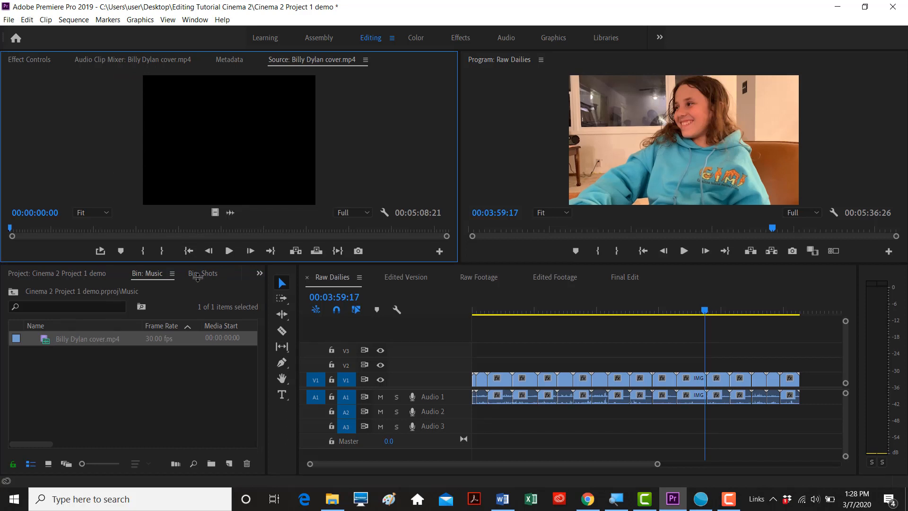
# - Show the clip's audio waveform only and mark In at 00:00:08:24, Out at 00:00:40:14
pyautogui.moveTo(195, 263); pyautogui.dragTo(204, 282)
pyautogui.moveTo(61, 246); pyautogui.dragTo(38, 247)
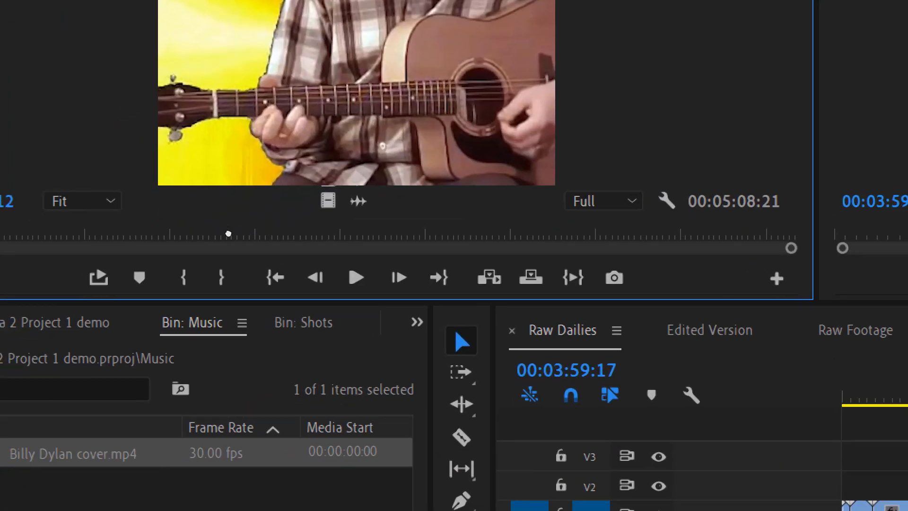
pyautogui.click(358, 201)
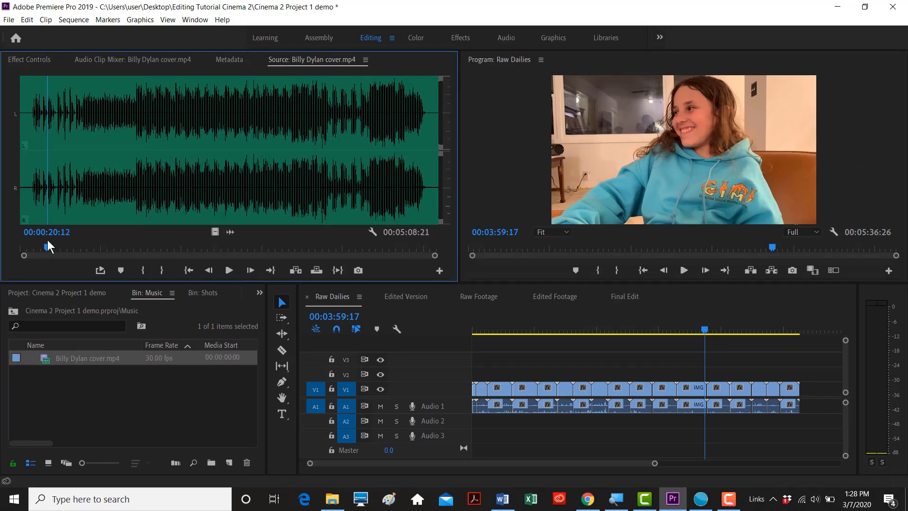
pyautogui.moveTo(47, 243); pyautogui.dragTo(30, 245)
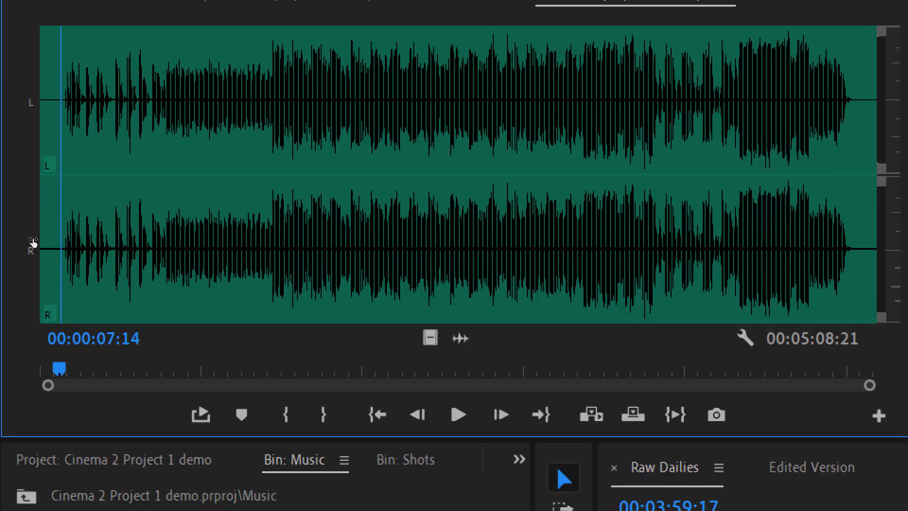
pyautogui.press('space')
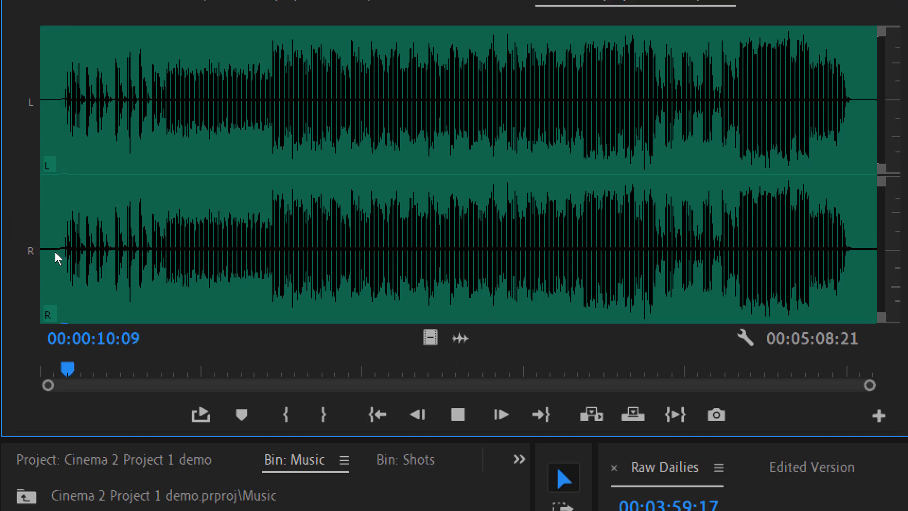
pyautogui.press('space')
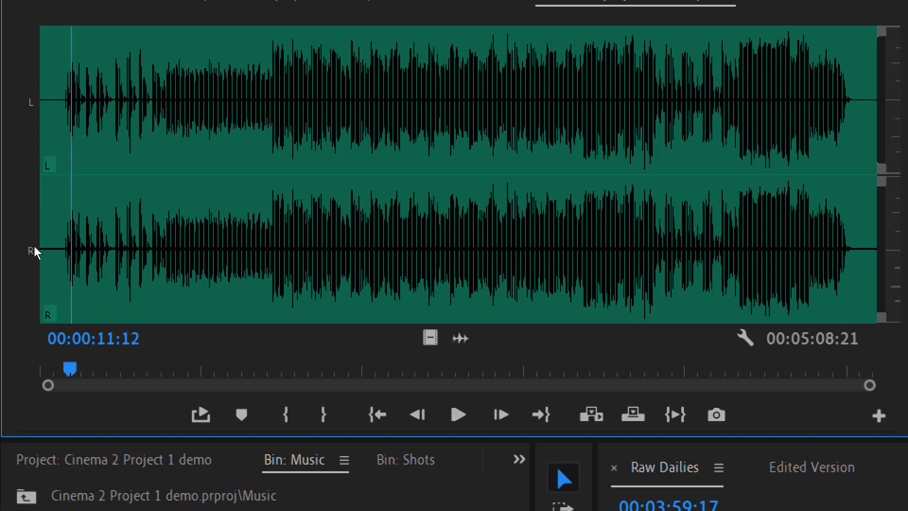
pyautogui.scroll(9, 34, 253)
pyautogui.scroll(-3, 32, 255)
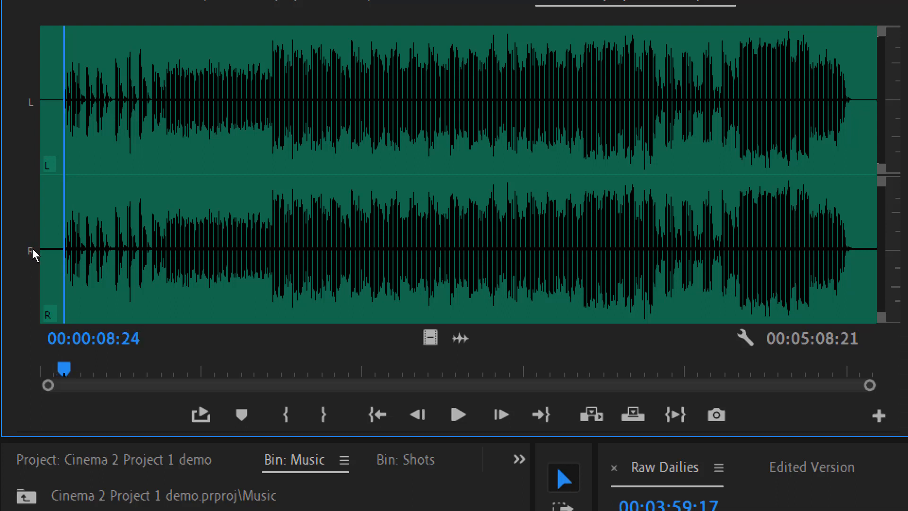
pyautogui.press('i')
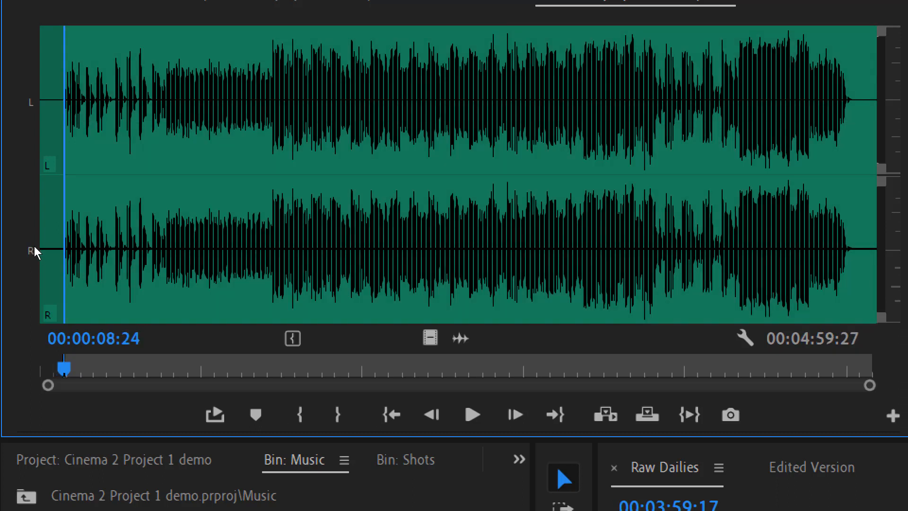
pyautogui.scroll(-20, 32, 253)
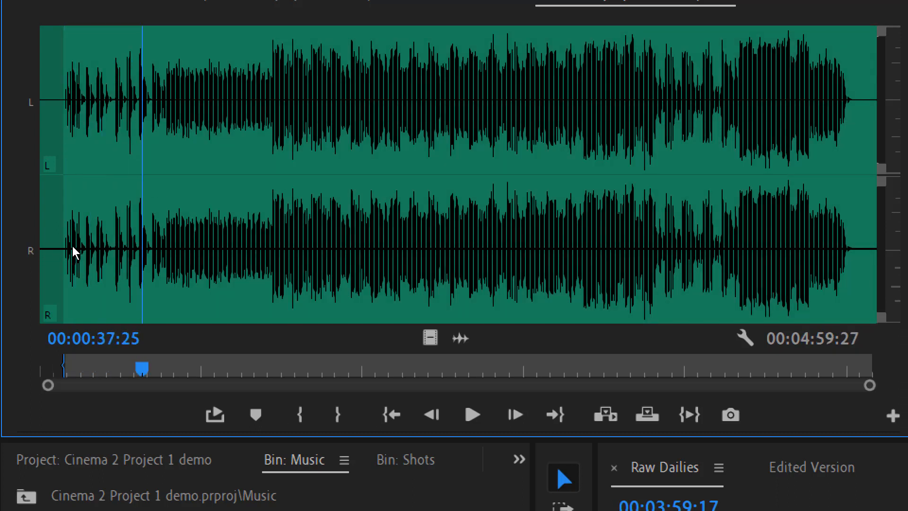
pyautogui.press('o')
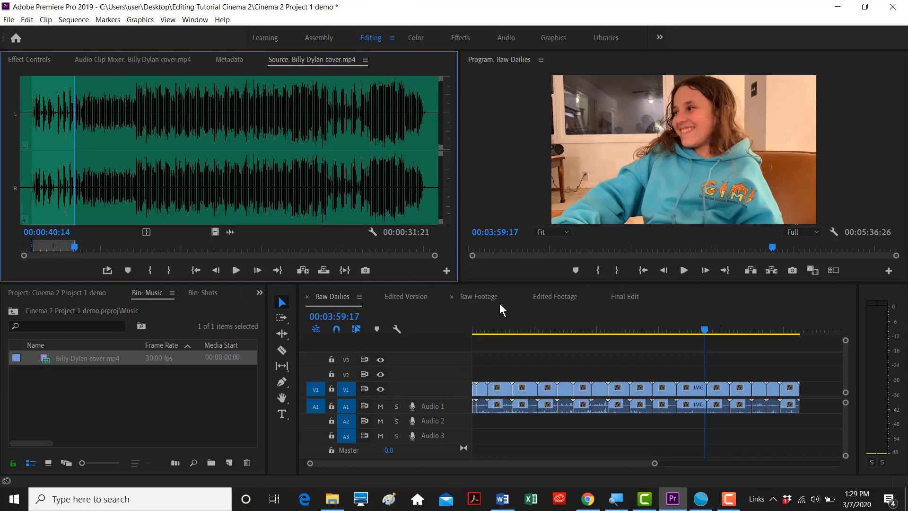
# - Place the marked Billy Dylan cover audio on Audio 2 of the Edited Version sequence
pyautogui.click(537, 320)
pyautogui.press('-')
pyautogui.press('-')
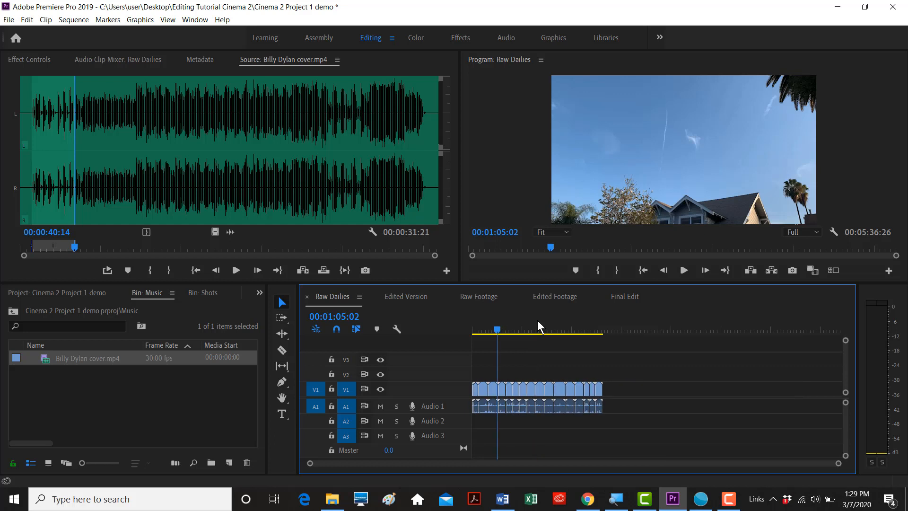
pyautogui.click(404, 297)
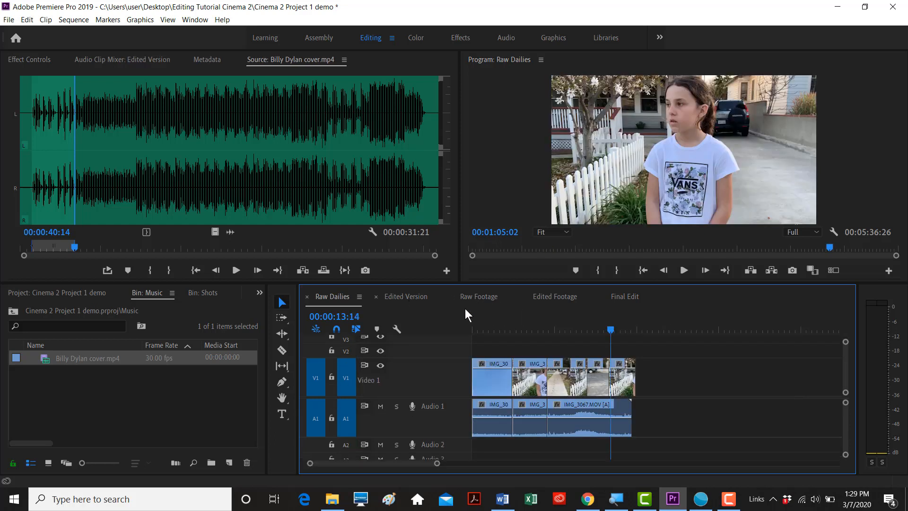
pyautogui.click(539, 321)
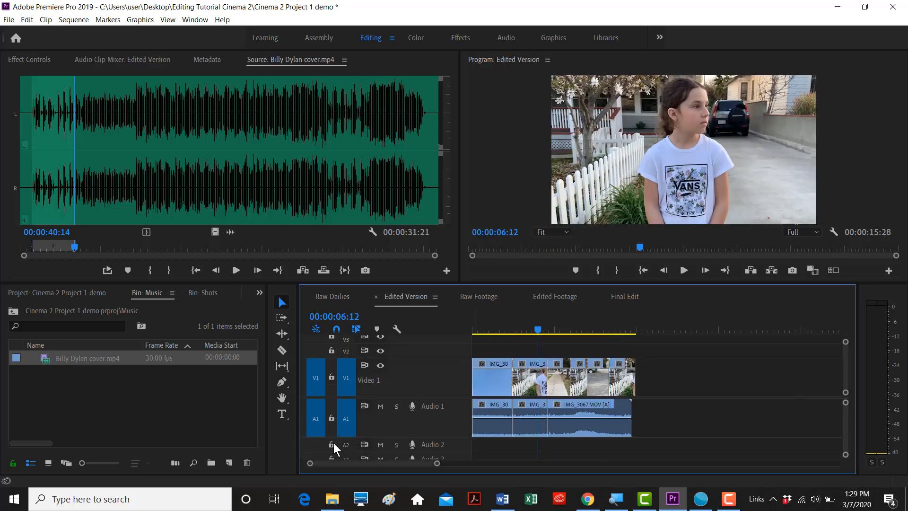
pyautogui.click(228, 231)
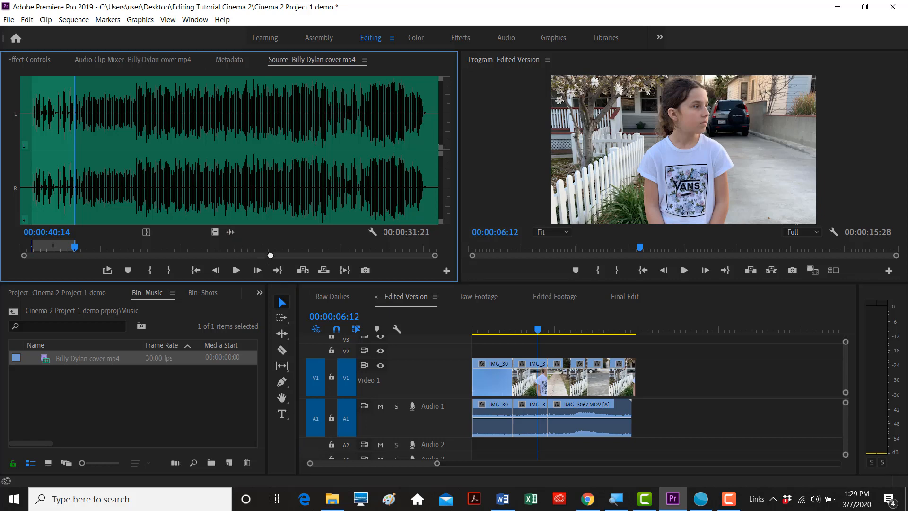
pyautogui.moveTo(393, 389); pyautogui.dragTo(517, 445)
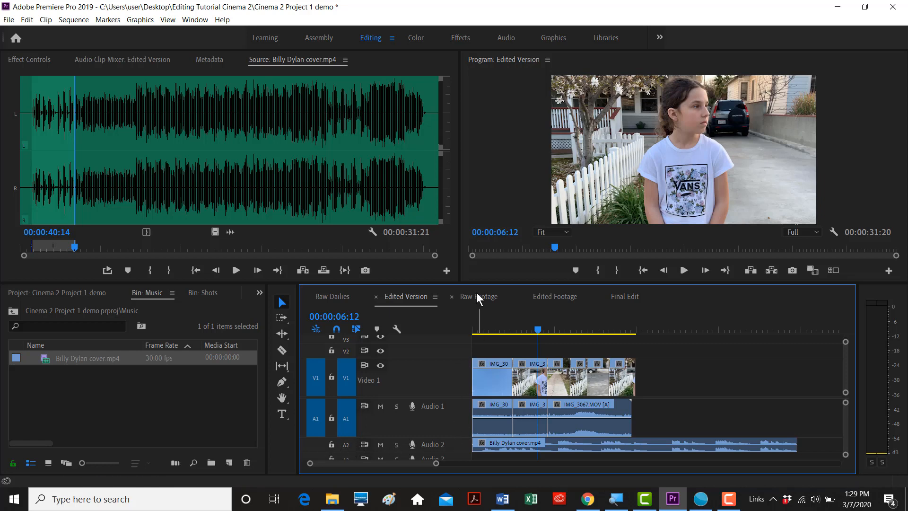
# - Enlarge the timeline, select the music clip on Audio 2, and save the project
pyautogui.moveTo(478, 284); pyautogui.dragTo(478, 224)
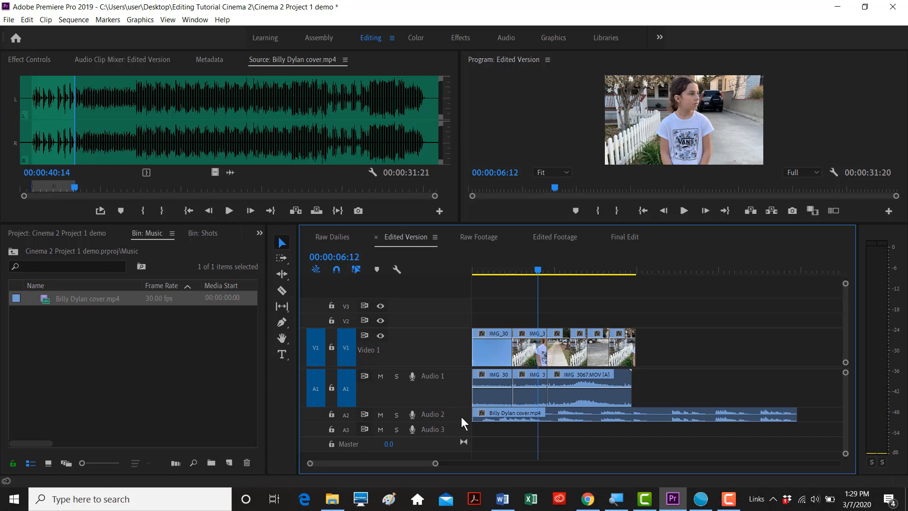
pyautogui.scroll(5, 461, 416)
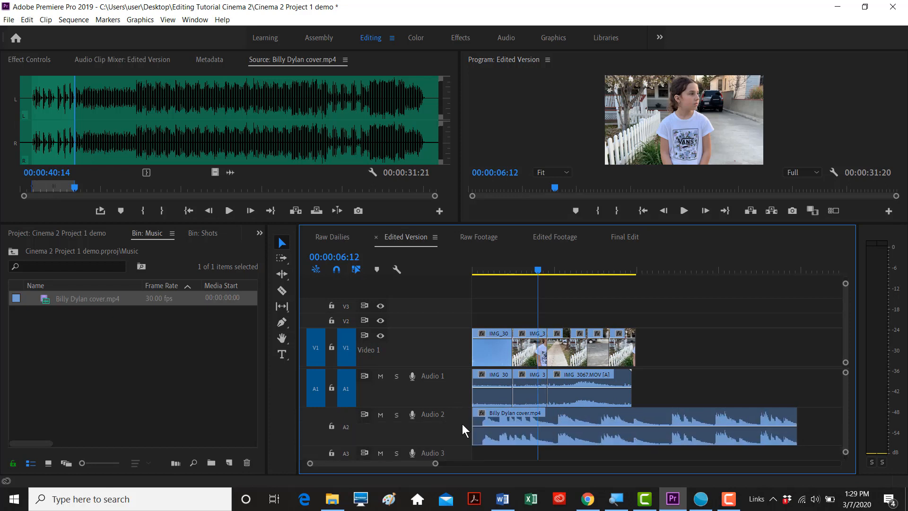
pyautogui.scroll(-1, 457, 387)
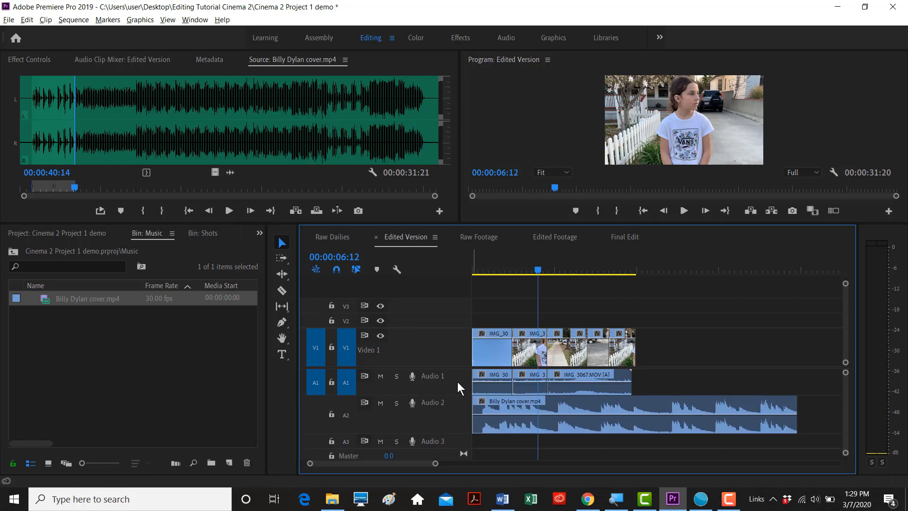
pyautogui.moveTo(539, 267); pyautogui.dragTo(469, 274)
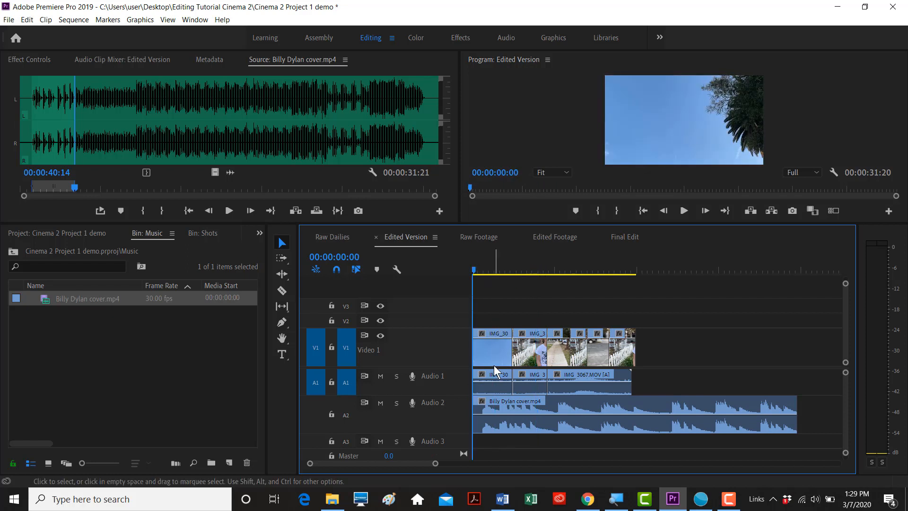
pyautogui.press('=')
pyautogui.press('=')
pyautogui.click(492, 402)
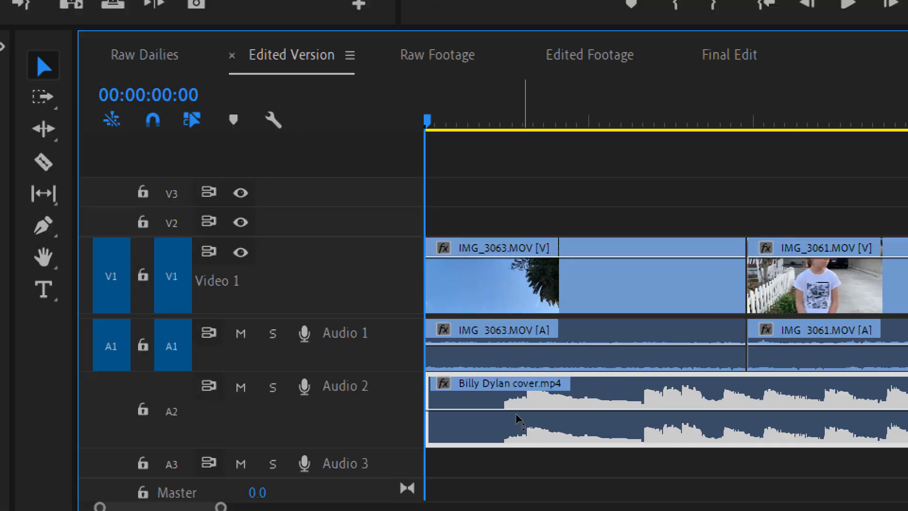
pyautogui.hotkey('ctrl', 's')
# - Trim 21 frames off the music clip's start and move it to the sequence start
pyautogui.moveTo(475, 402); pyautogui.dragTo(499, 405)
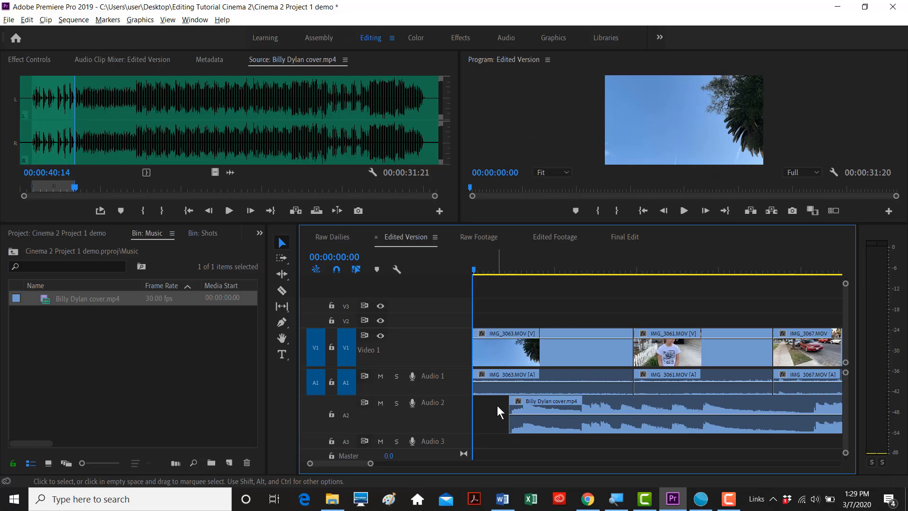
pyautogui.moveTo(539, 403); pyautogui.dragTo(499, 404)
pyautogui.press('-')
pyautogui.press('-')
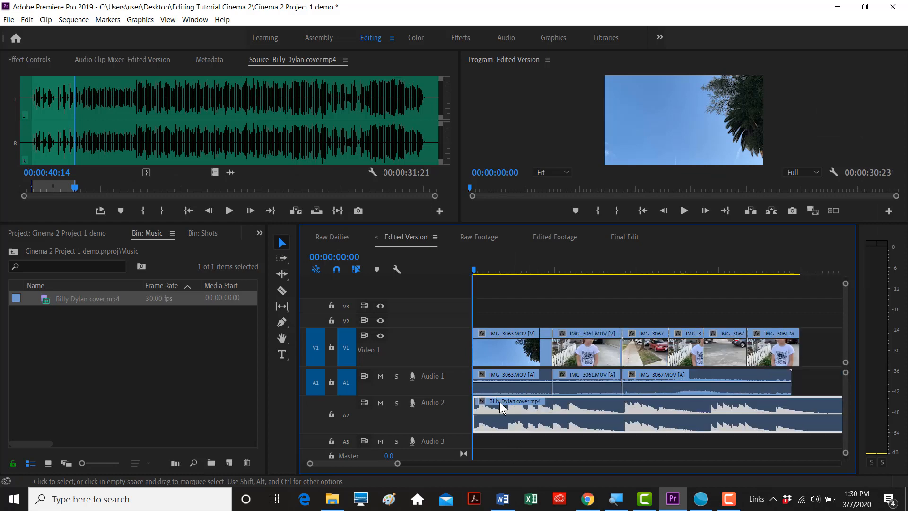
pyautogui.moveTo(521, 222); pyautogui.dragTo(521, 299)
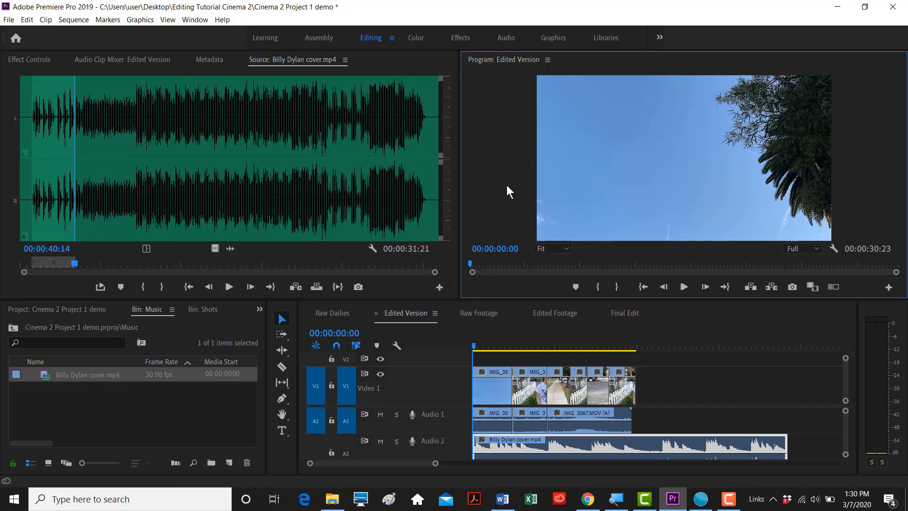
pyautogui.press('`')
pyautogui.press('space')
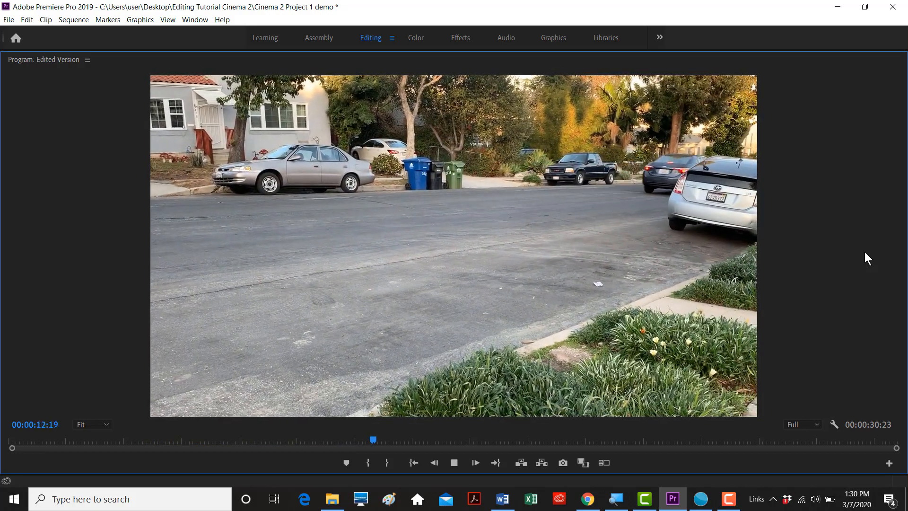
pyautogui.press('space')
pyautogui.press('`')
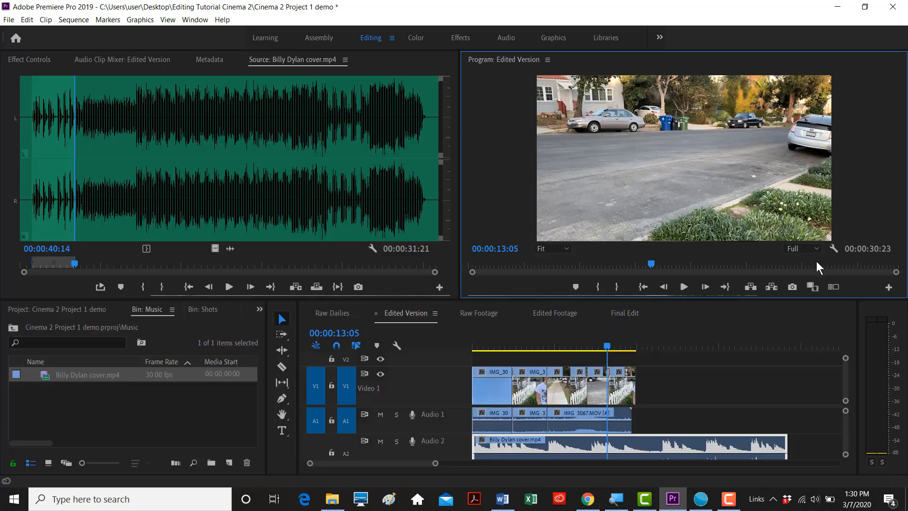
pyautogui.click(507, 336)
# - Disable only the second clip's audio on Audio 1, leaving its video linked and active
pyautogui.click(498, 348)
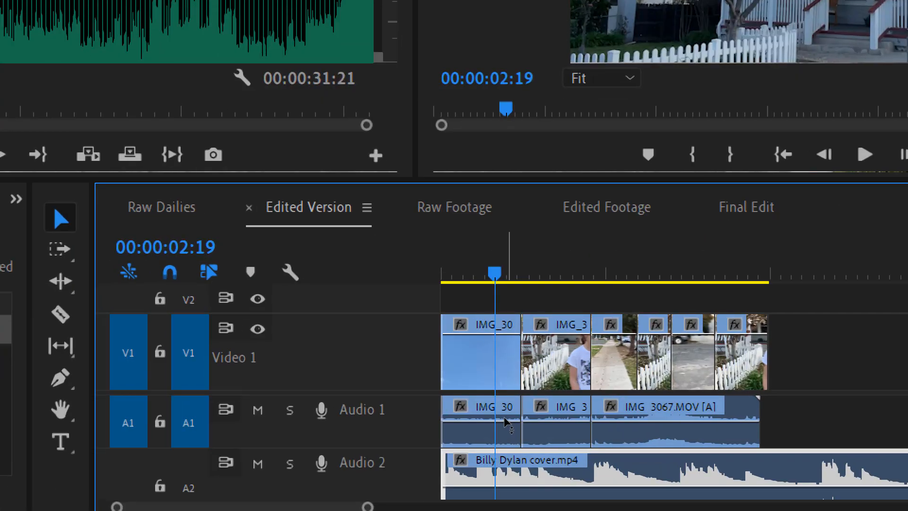
pyautogui.click(541, 369)
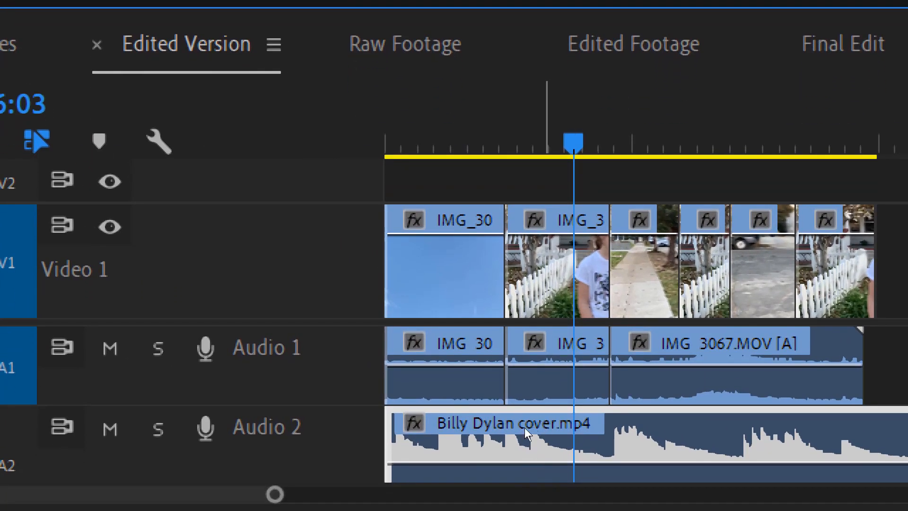
pyautogui.press('d')
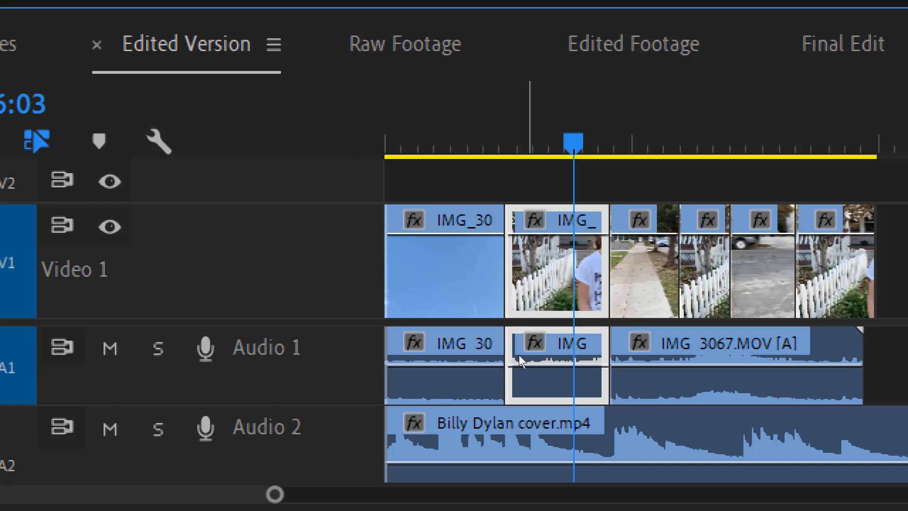
pyautogui.click(529, 402)
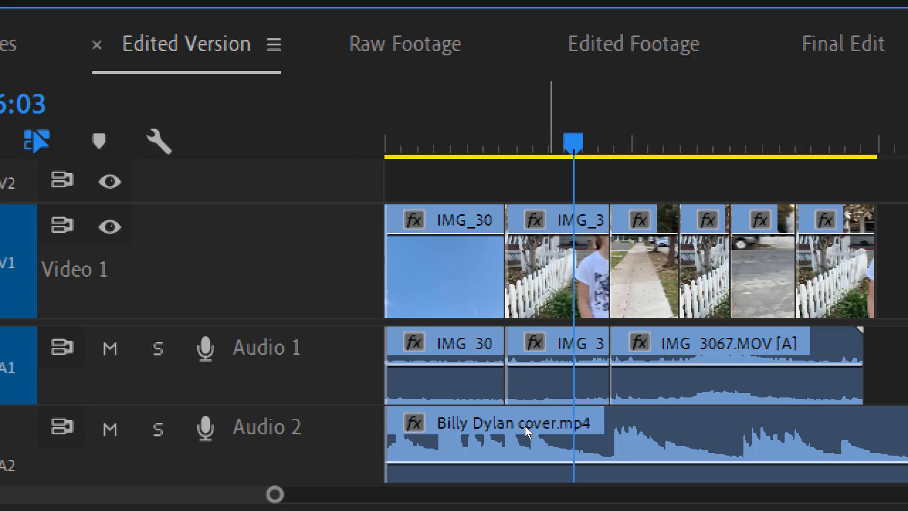
pyautogui.keyDown('alt'); pyautogui.click(525, 425); pyautogui.keyUp('alt')
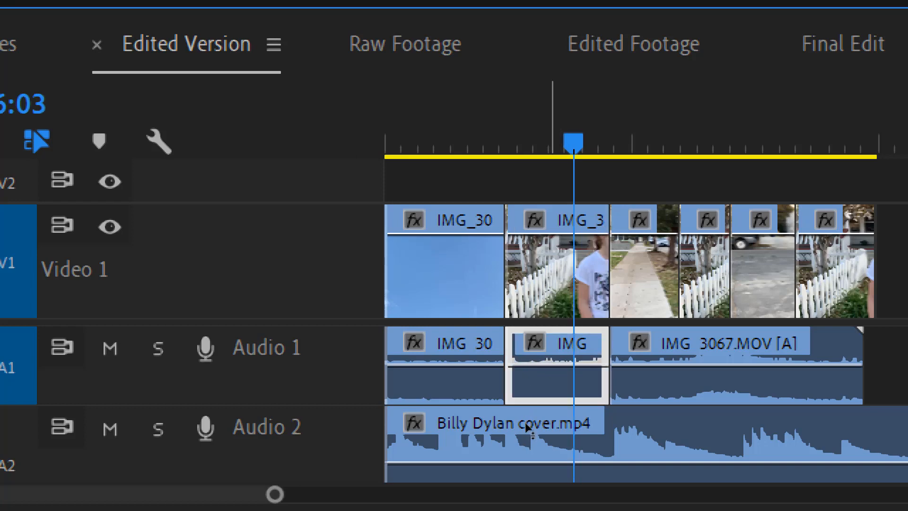
pyautogui.rightClick(525, 425)
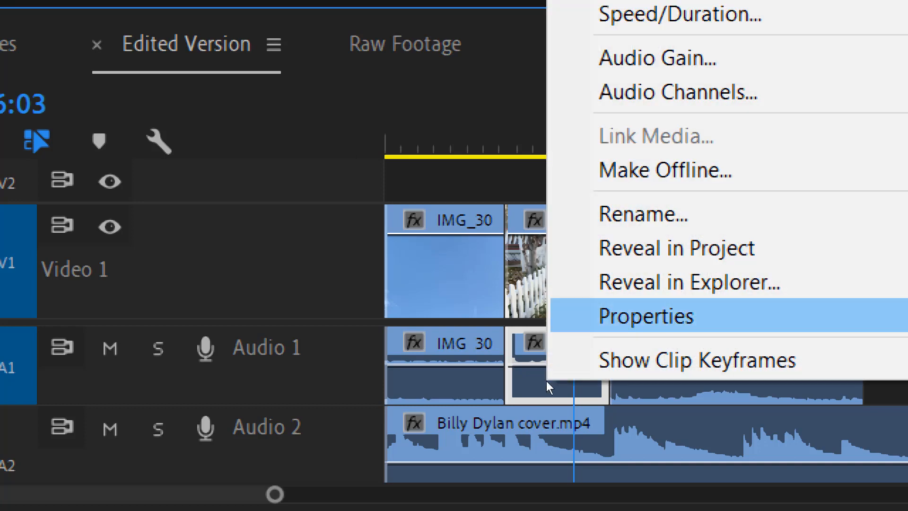
pyautogui.press('Up')
pyautogui.press('Up')
pyautogui.press('Up')
pyautogui.press('Up')
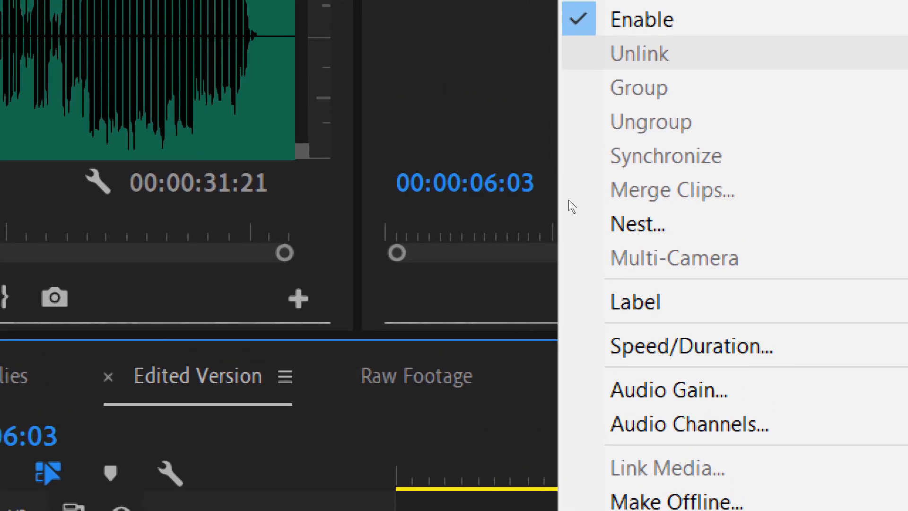
pyautogui.press('Return')
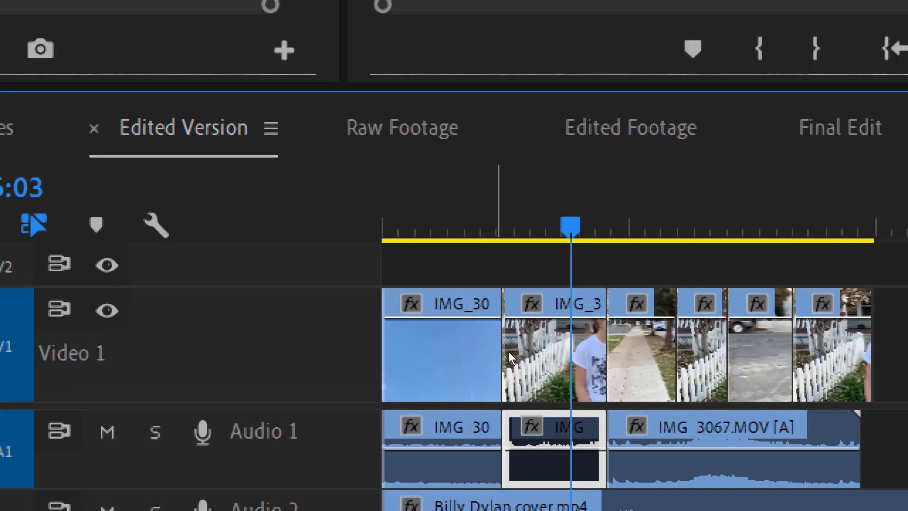
# - Play the sequence from 00:00:02:18 to confirm the second clip is now silent
pyautogui.click(462, 226)
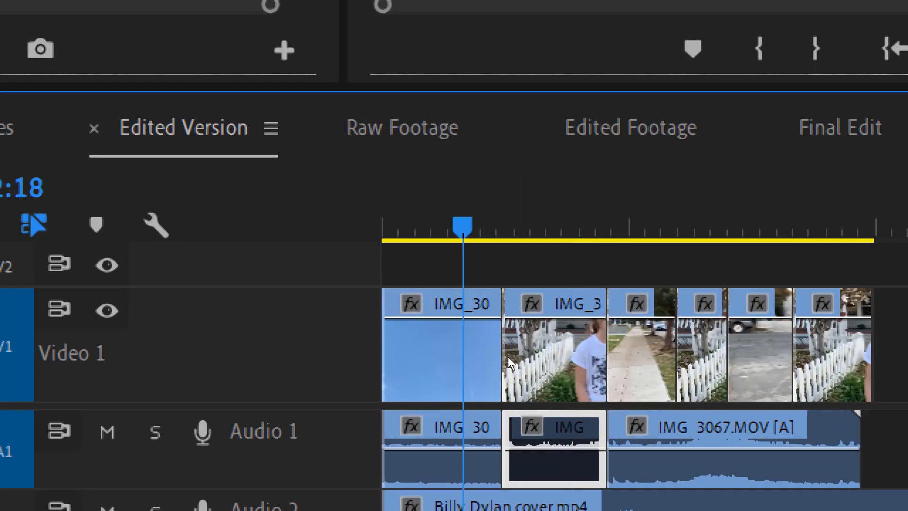
pyautogui.click(555, 393)
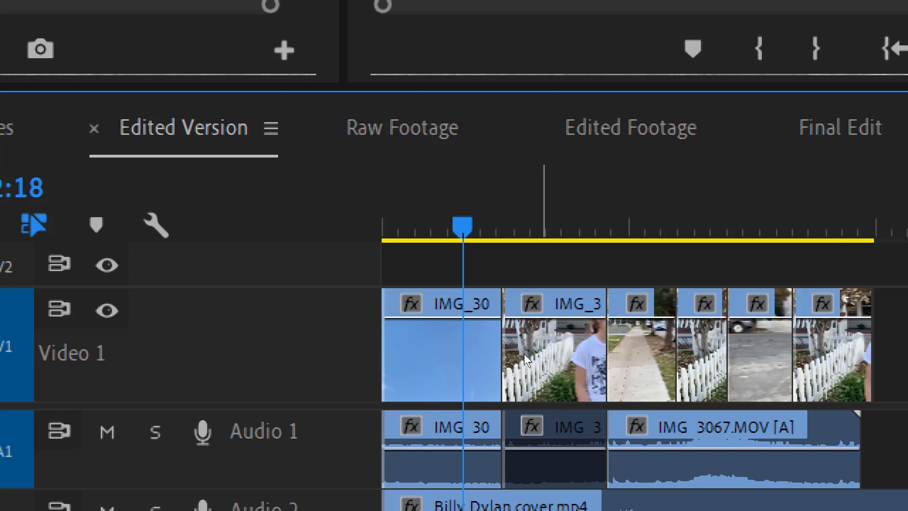
pyautogui.press('space')
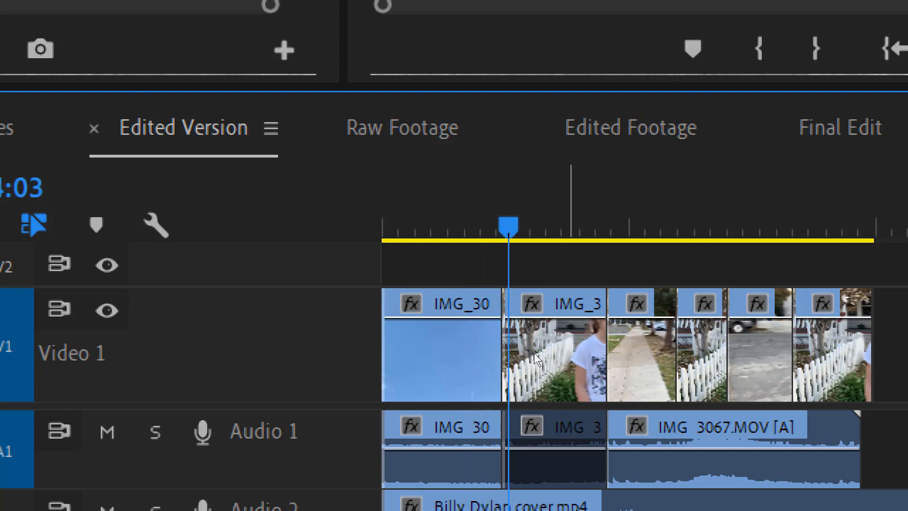
pyautogui.press('space')
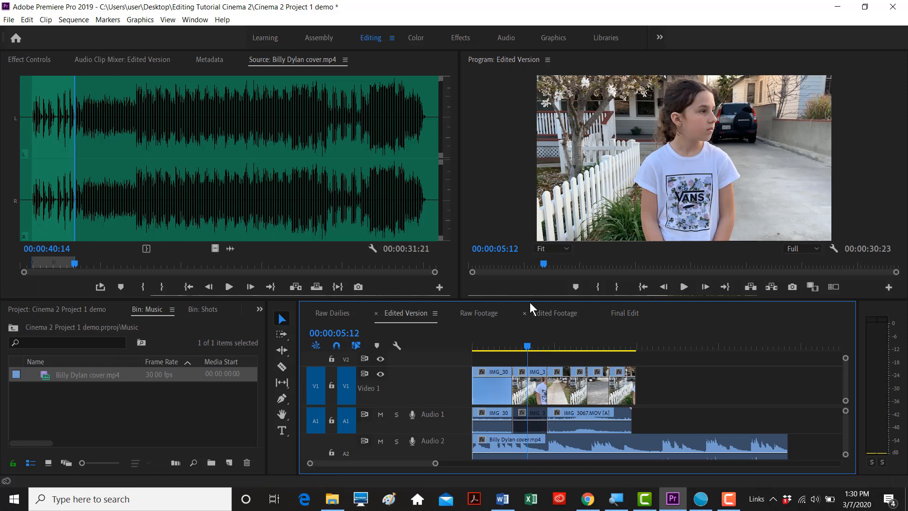
# - Enlarge the monitor panels, zoom the timeline in and mute the music track Audio 2
pyautogui.moveTo(530, 300); pyautogui.dragTo(531, 311)
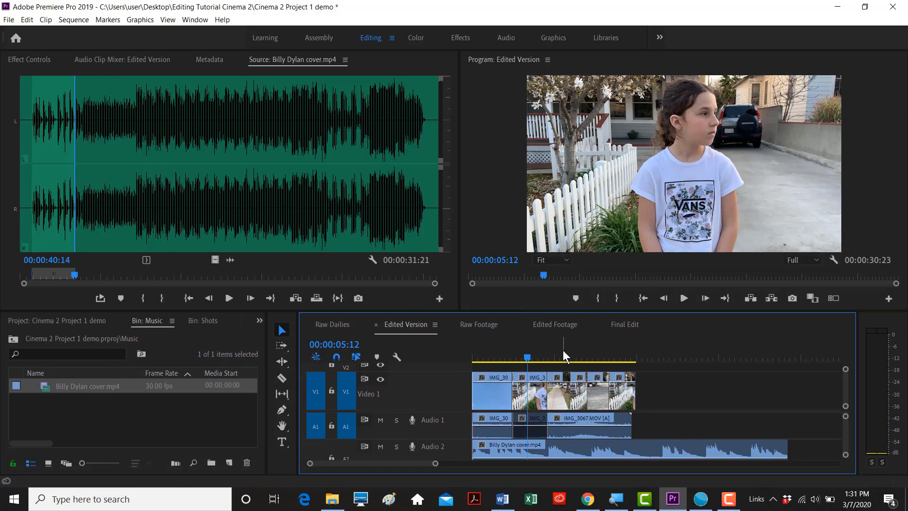
pyautogui.click(511, 344)
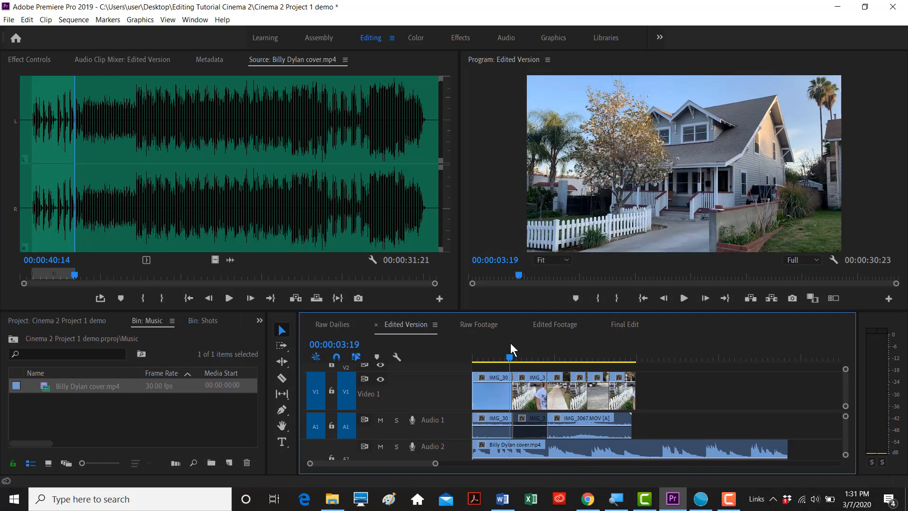
pyautogui.press('=')
pyautogui.press('=')
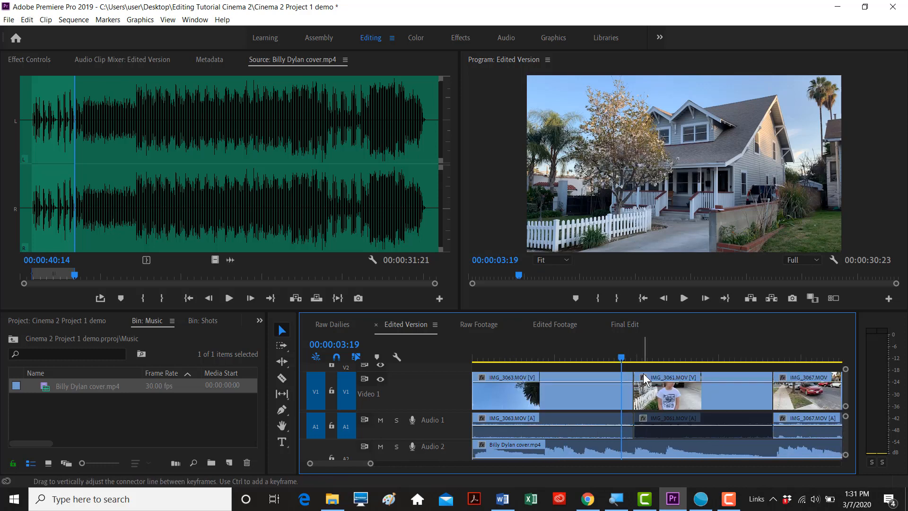
pyautogui.click(630, 362)
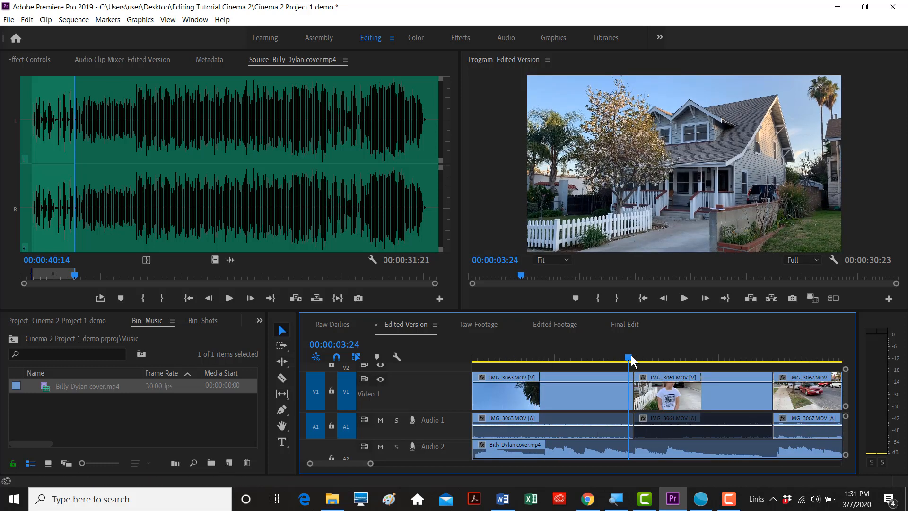
pyautogui.click(382, 446)
# - Make the timeline taller and scrub and play through IMG_3063 to find where it ends
pyautogui.moveTo(632, 360)
pyautogui.mouseDown()
pyautogui.moveTo(622, 361)
pyautogui.moveTo(648, 355)
pyautogui.mouseUp()
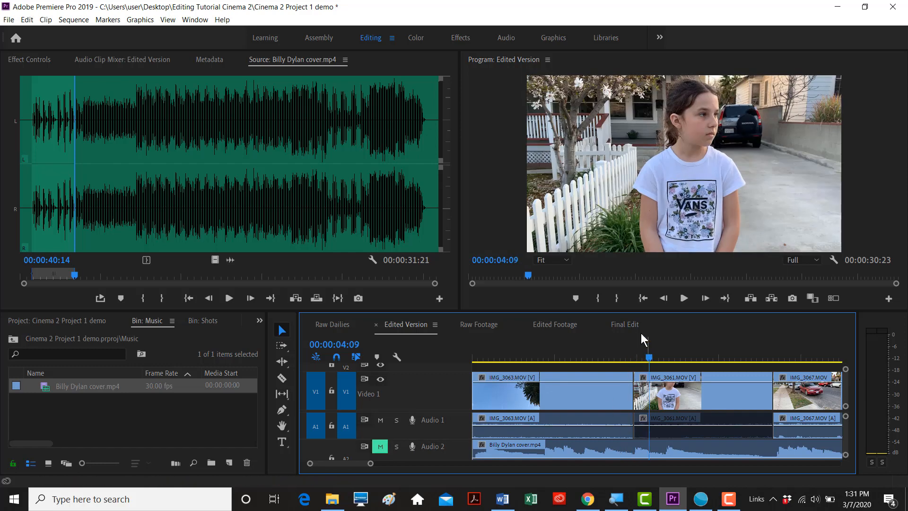
pyautogui.moveTo(633, 311); pyautogui.dragTo(586, 246)
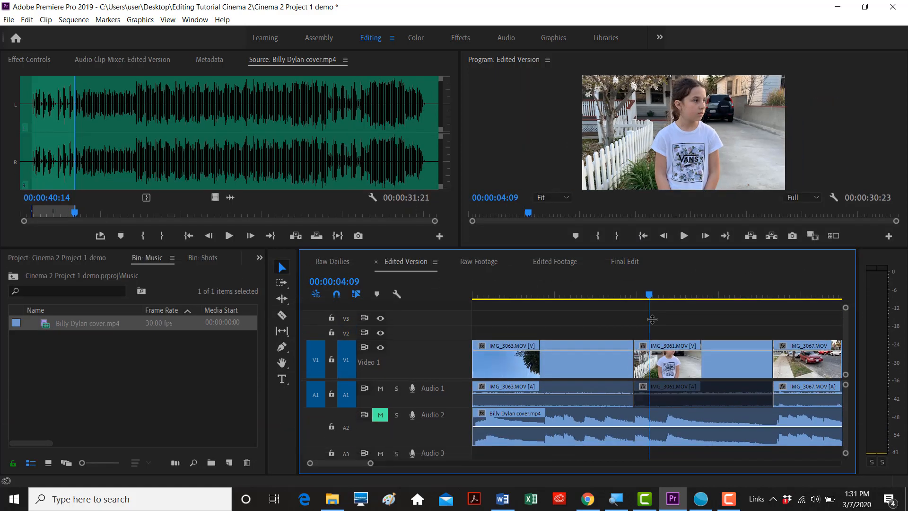
pyautogui.moveTo(648, 294); pyautogui.dragTo(638, 295)
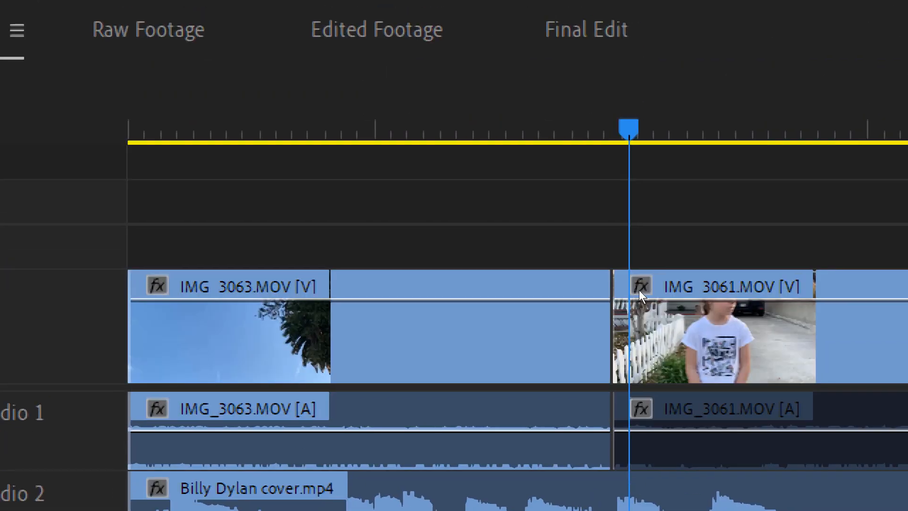
pyautogui.moveTo(639, 291); pyautogui.dragTo(557, 295)
pyautogui.press('space')
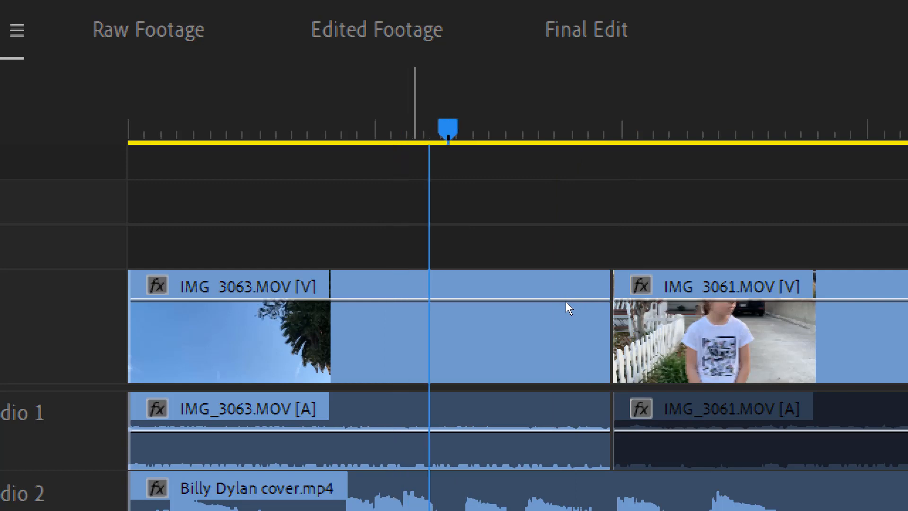
pyautogui.press('space')
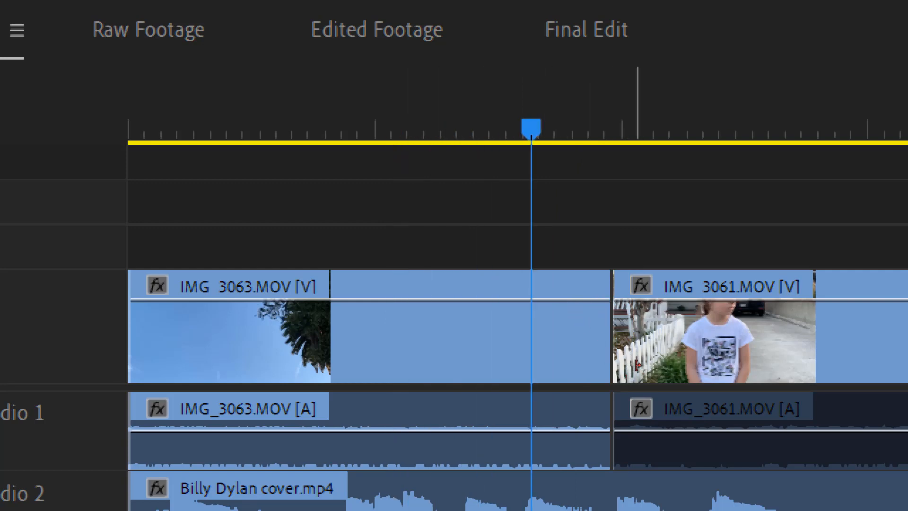
pyautogui.moveTo(611, 362); pyautogui.dragTo(531, 362)
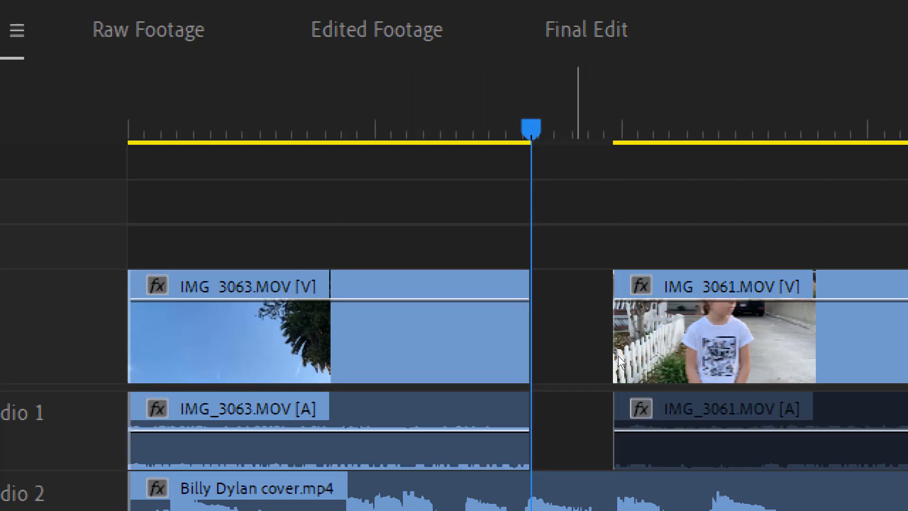
pyautogui.rightClick(611, 355)
pyautogui.click(612, 346)
pyautogui.rightClick(611, 350)
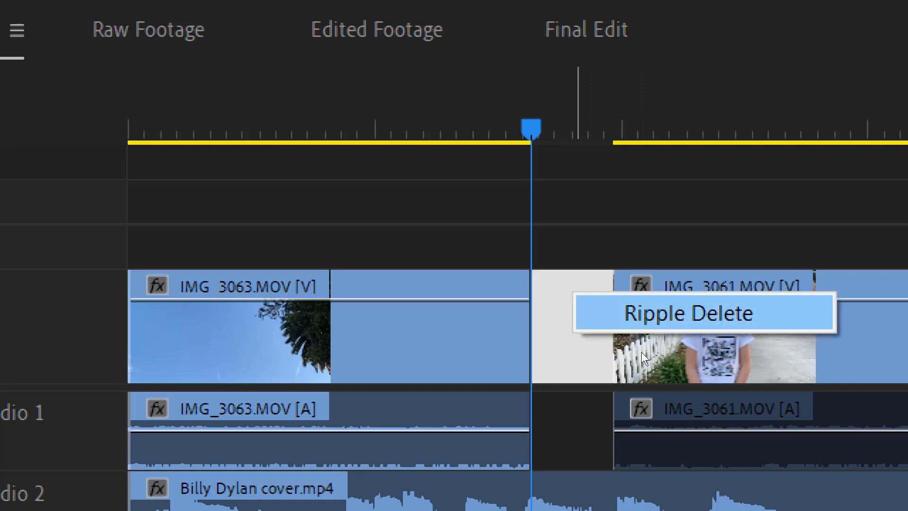
pyautogui.press('Return')
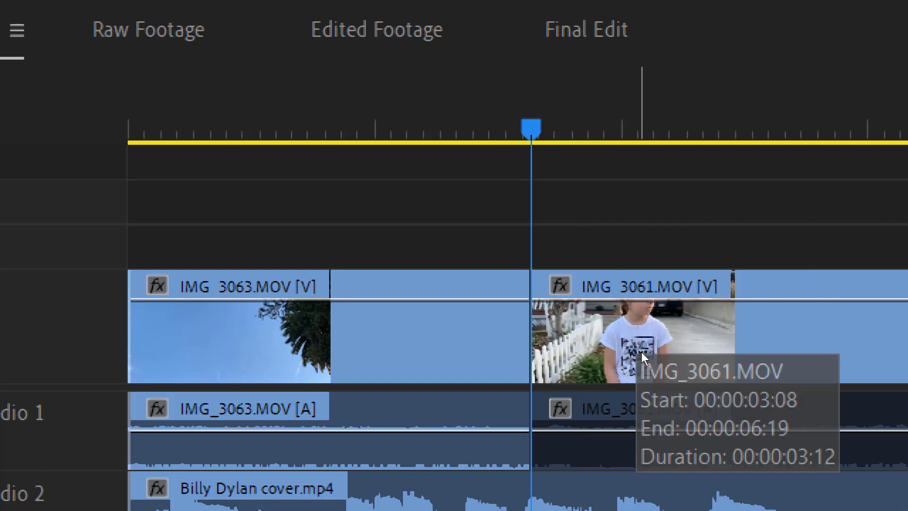
pyautogui.hotkey('ctrl', 'z')
pyautogui.hotkey('ctrl', 'z')
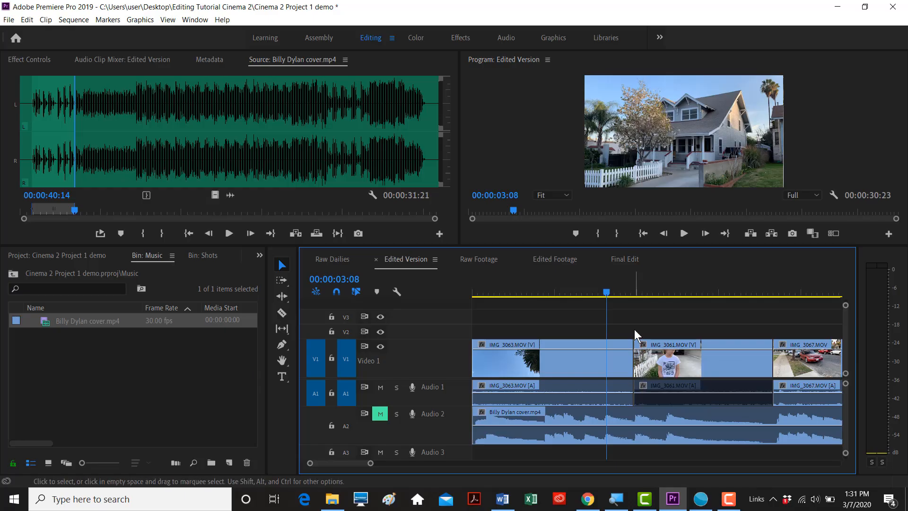
pyautogui.press('-')
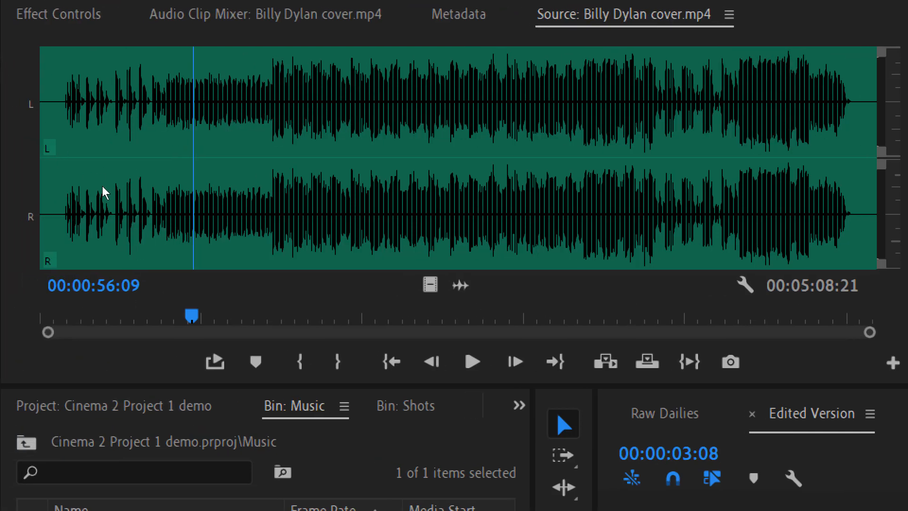
# - Scrub the Billy Dylan cover.mp4 waveform in the Source monitor toward 00:01:21:11, then back to the opening
pyautogui.moveTo(99, 211); pyautogui.dragTo(129, 211)
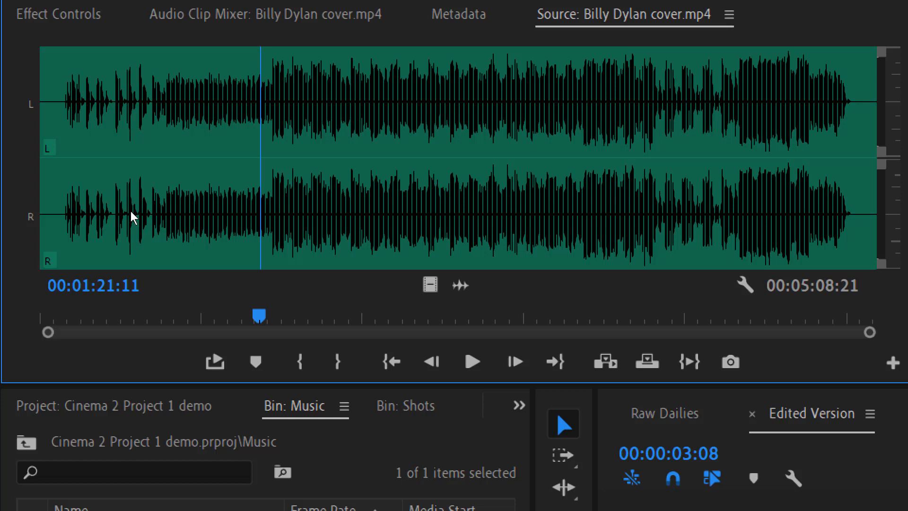
pyautogui.moveTo(129, 214)
pyautogui.mouseDown()
pyautogui.moveTo(24, 217)
pyautogui.moveTo(168, 215)
pyautogui.moveTo(122, 217)
pyautogui.mouseUp()
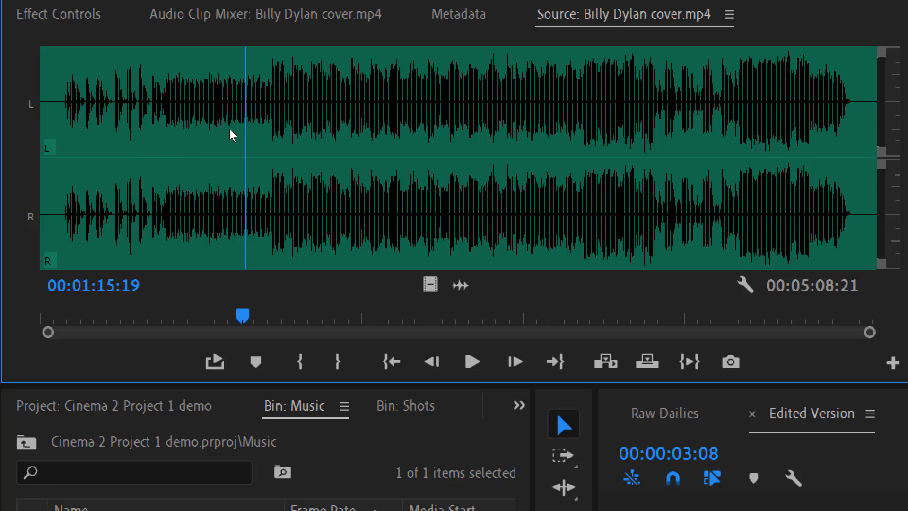
# - Adjust the Billy Dylan cover music's gain by -12 dB
pyautogui.rightClick(158, 117)
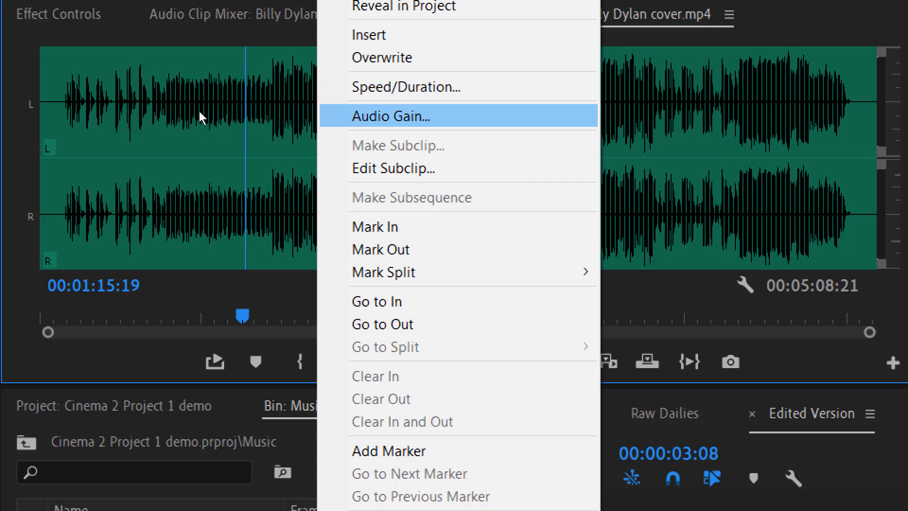
pyautogui.press('Return')
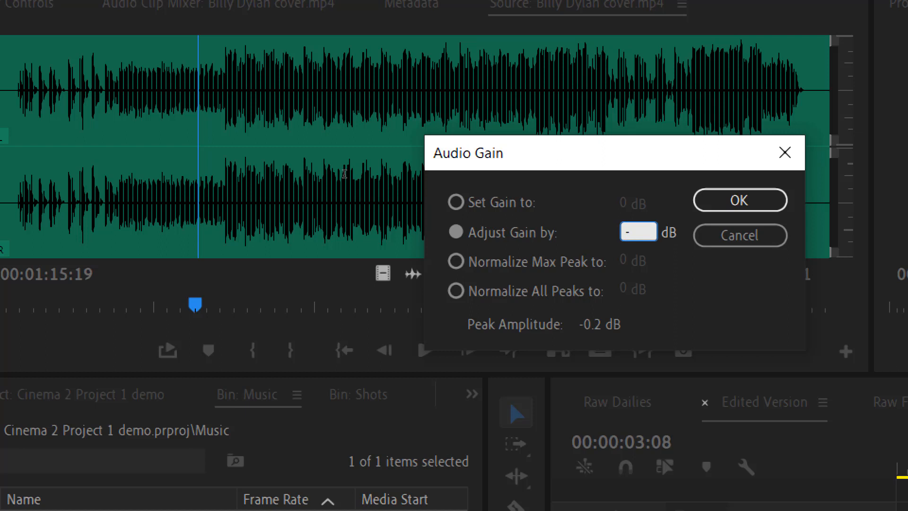
pyautogui.write('12')
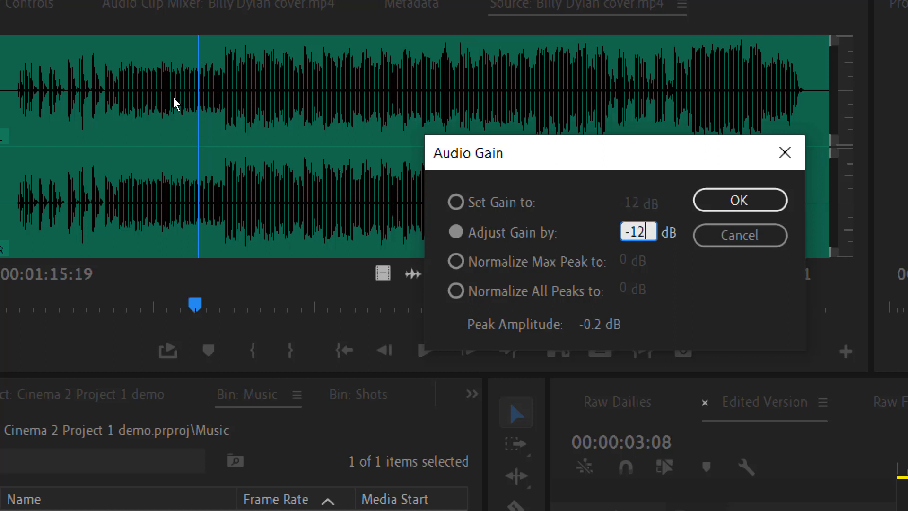
pyautogui.press('Return')
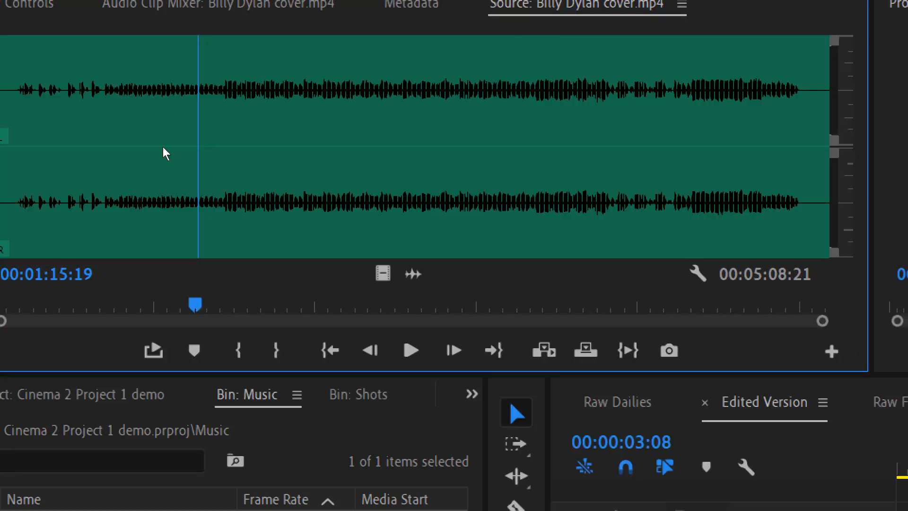
# - Play the quieter song from several points, including about 31 seconds in, to check the level
pyautogui.press('space')
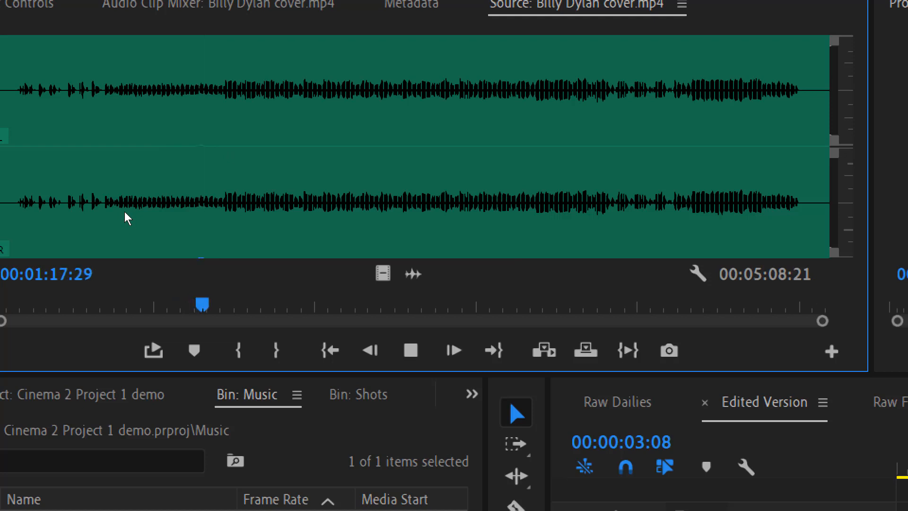
pyautogui.press('space')
pyautogui.click(103, 217)
pyautogui.click(66, 215)
pyautogui.press('space')
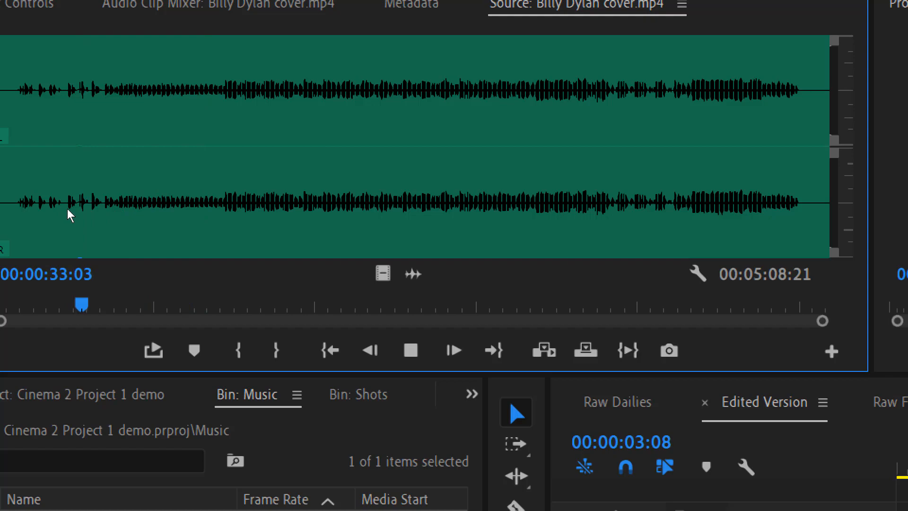
pyautogui.press('space')
pyautogui.click(191, 219)
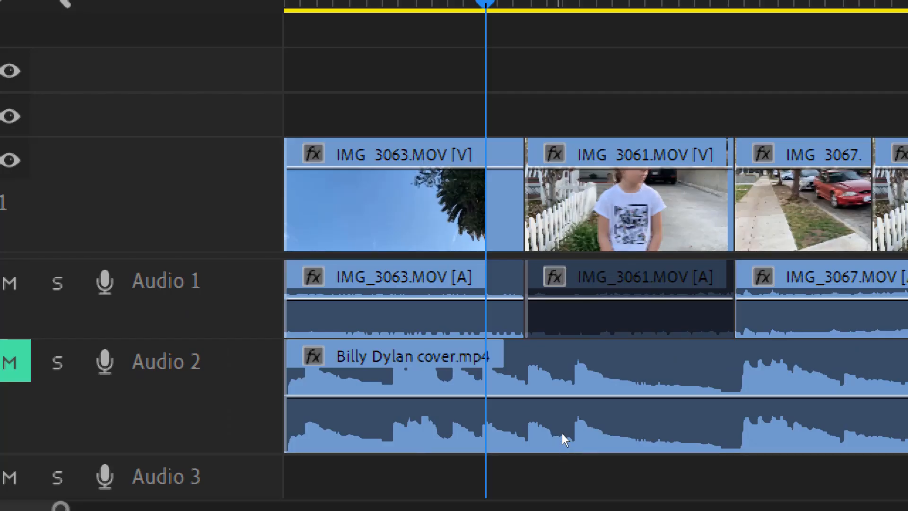
# - Set the Billy Dylan clip's volume rubber band to about -0.77 dB and play the Edited Version
pyautogui.moveTo(560, 422)
pyautogui.mouseDown()
pyautogui.moveTo(563, 458)
pyautogui.moveTo(563, 430)
pyautogui.mouseUp()
pyautogui.hotkey('ctrl', 'z')
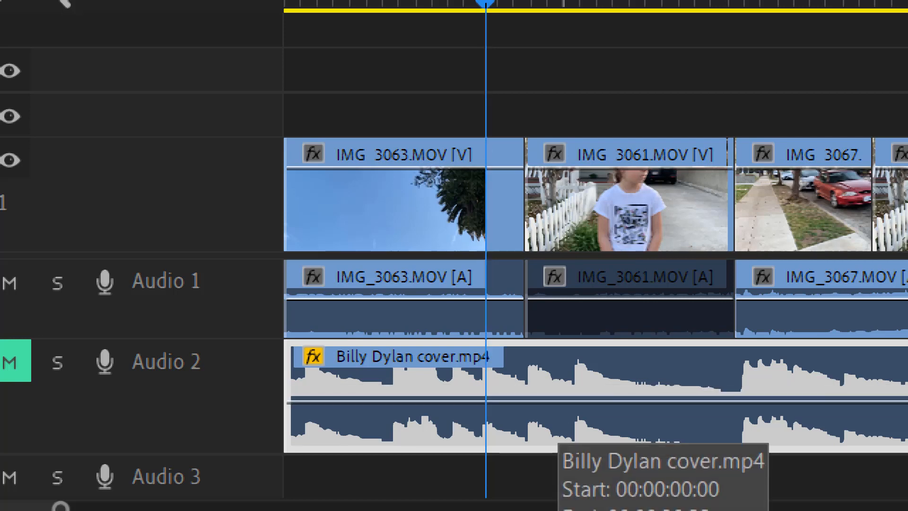
pyautogui.hotkey('ctrl', 'z')
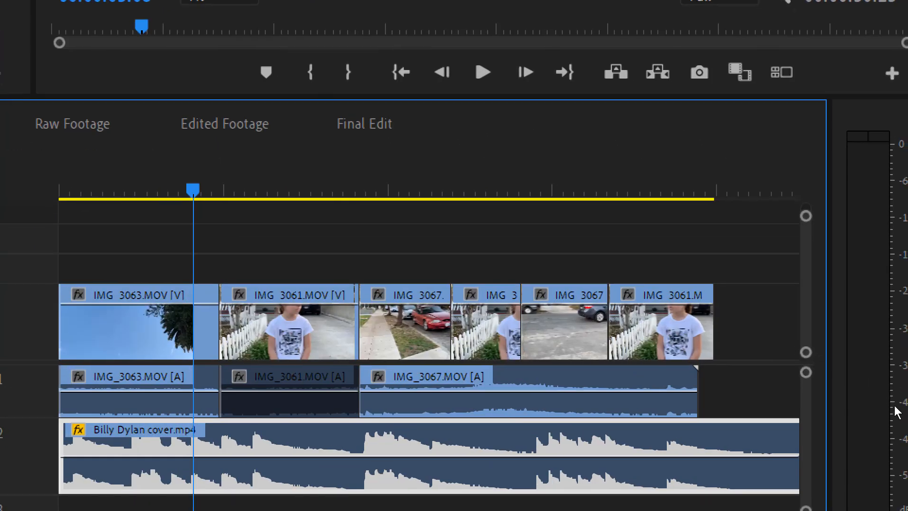
pyautogui.press('space')
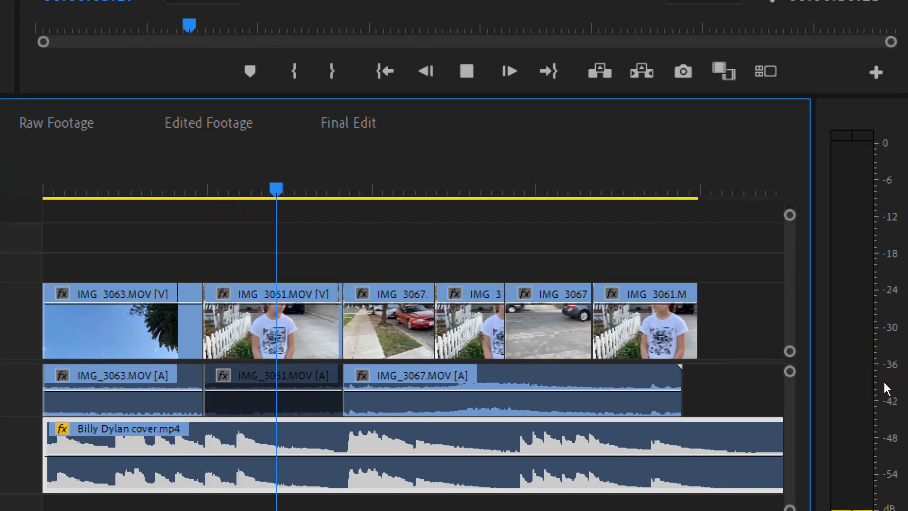
pyautogui.press('space')
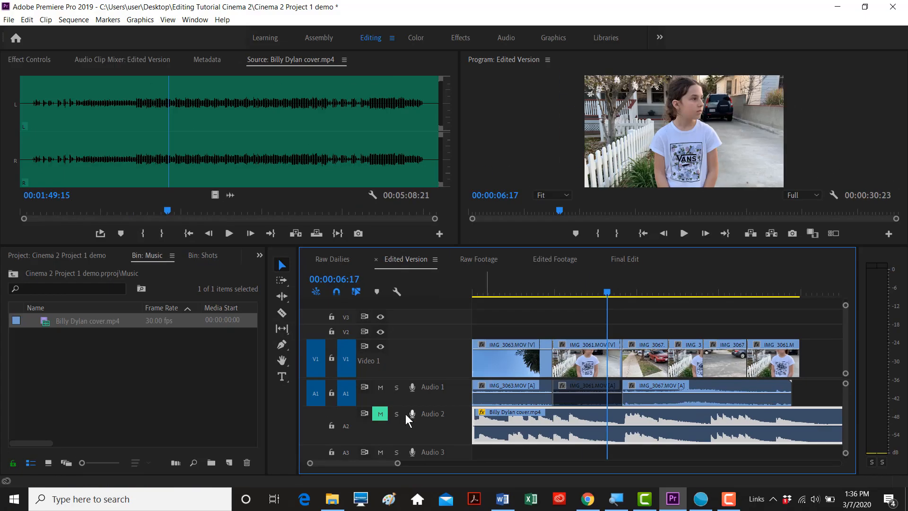
# - Lower the Audio 2 music volume line to about -9.99 dB while playing the sequence
pyautogui.click(539, 294)
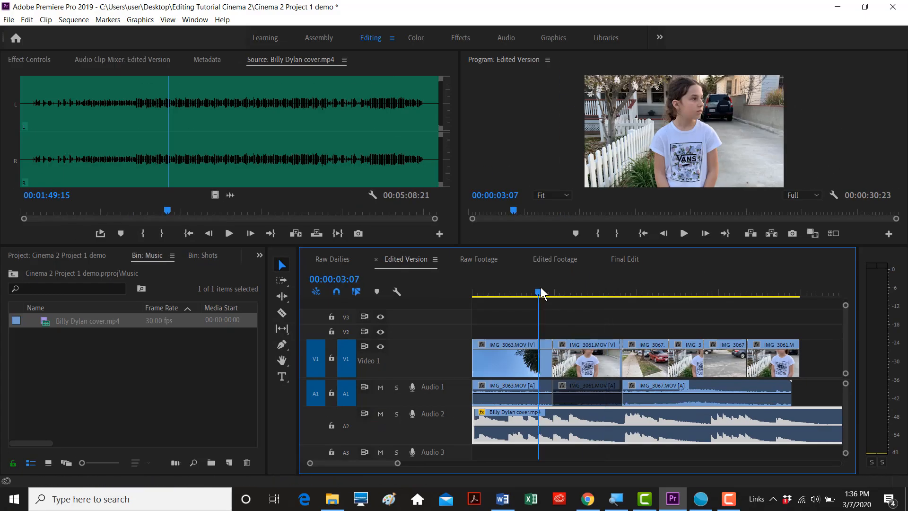
pyautogui.press('space')
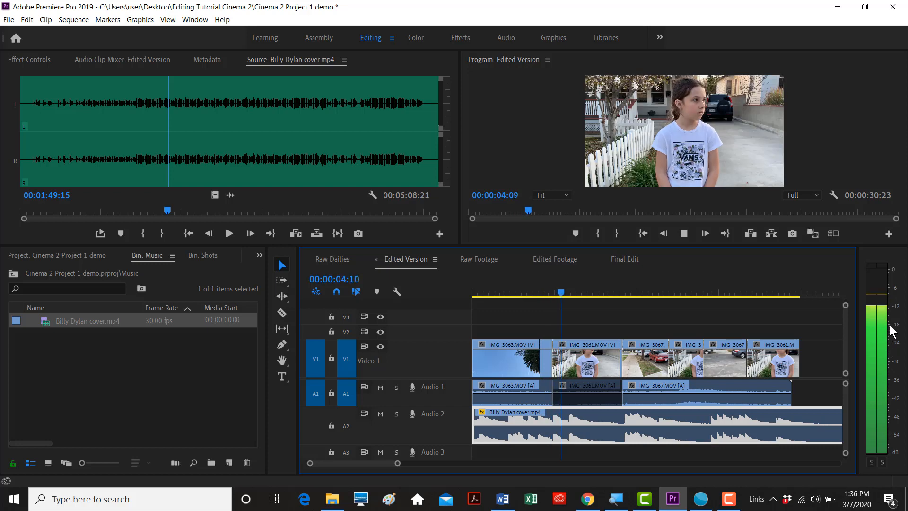
pyautogui.hotkey('alt', 'space')
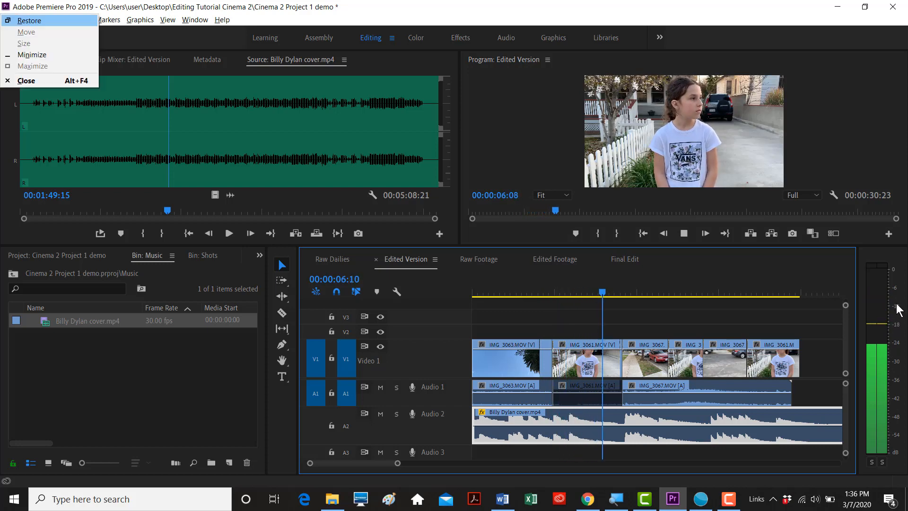
pyautogui.click(679, 413)
pyautogui.click(677, 292)
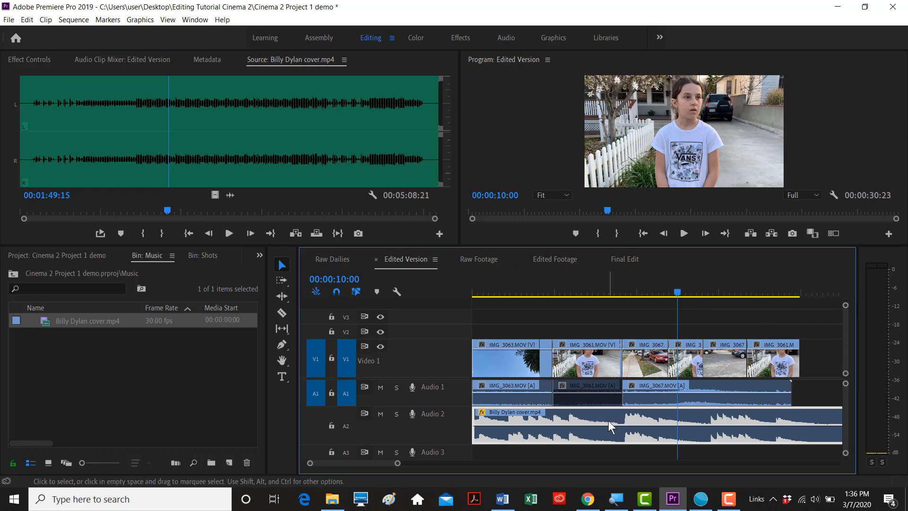
pyautogui.moveTo(611, 425); pyautogui.dragTo(612, 436)
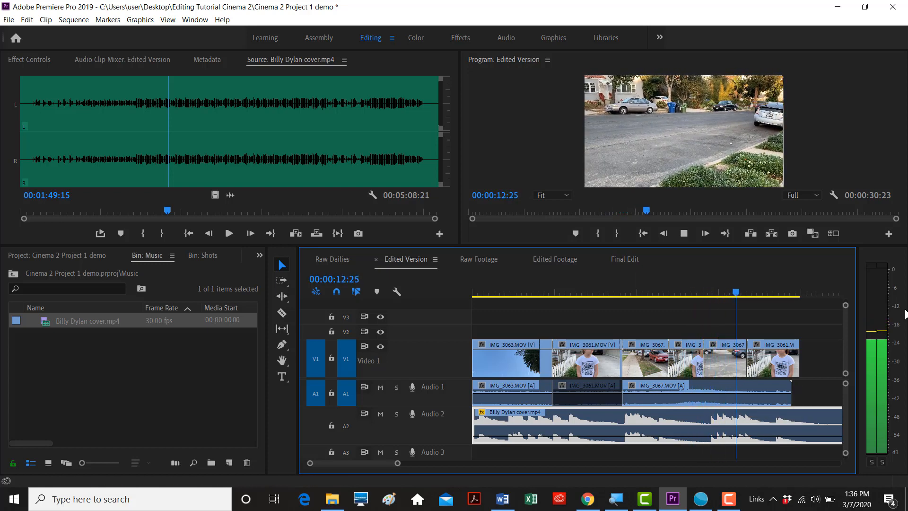
pyautogui.press('space')
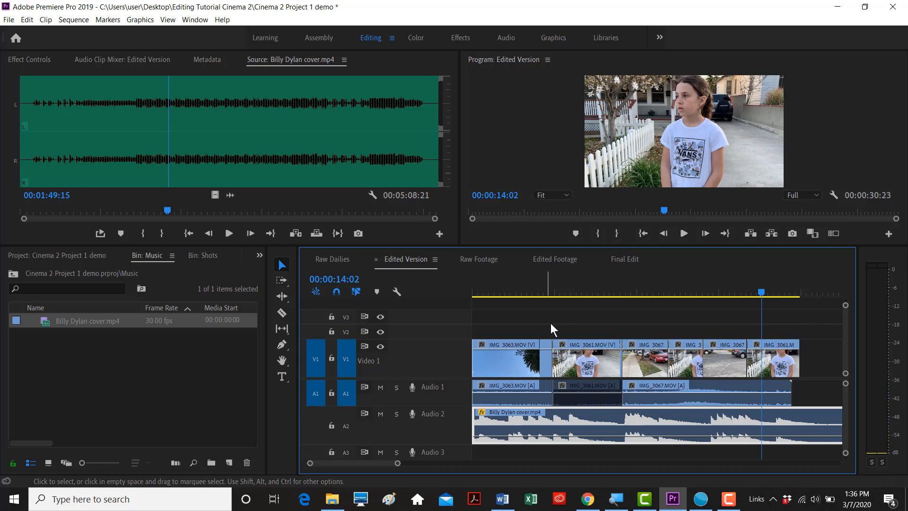
# - Fit the sequence in the timeline and trim the music's end to the last video clip
pyautogui.click(524, 291)
pyautogui.press('-')
pyautogui.press('-')
pyautogui.moveTo(623, 414); pyautogui.dragTo(554, 415)
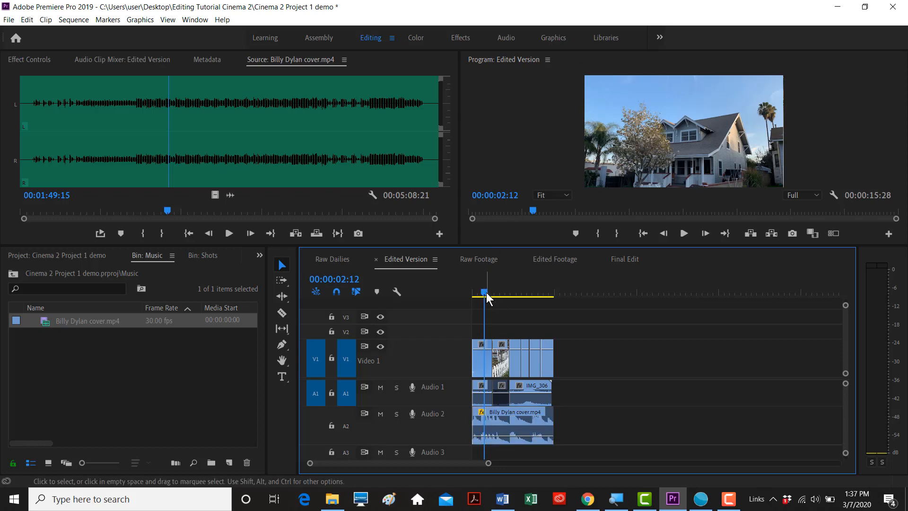
pyautogui.moveTo(484, 293); pyautogui.dragTo(539, 293)
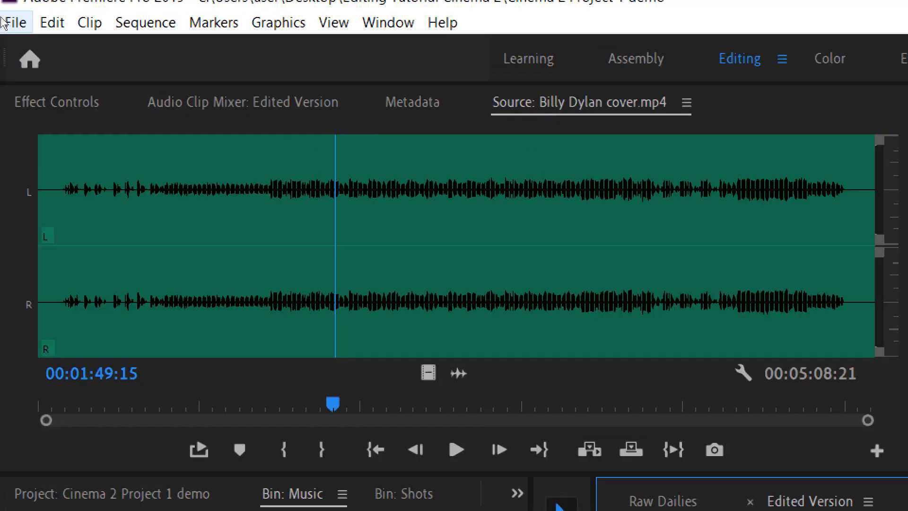
# - Create a new 1920x1080 legacy title named Title 01 and open it in the Title editor
pyautogui.click(11, 19)
pyautogui.moveTo(64, 25)
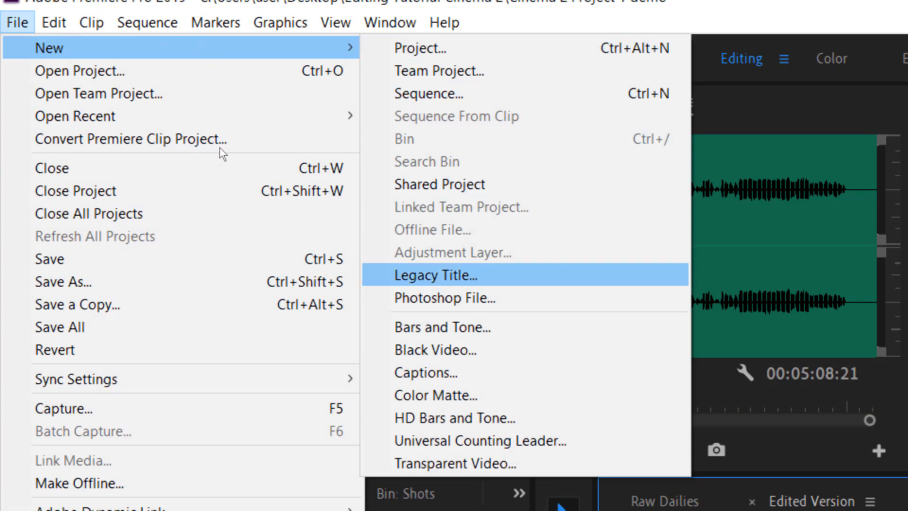
pyautogui.click(435, 275)
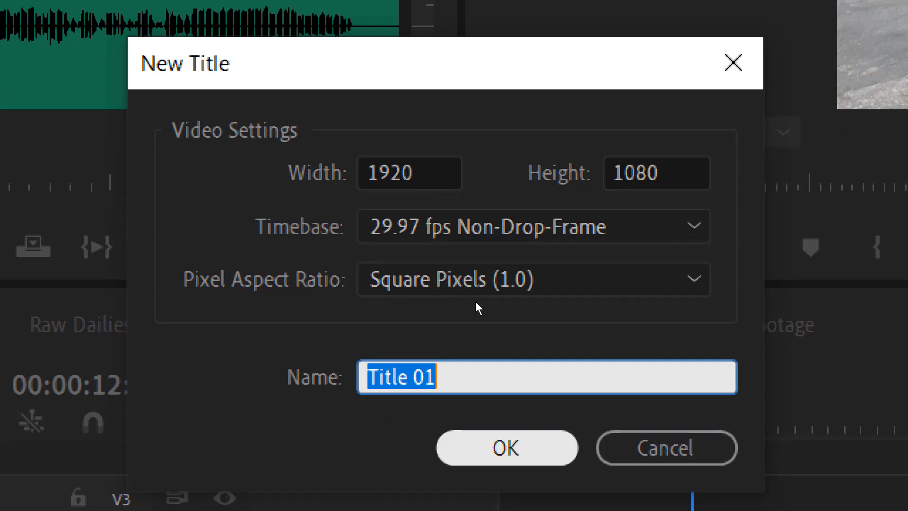
pyautogui.press('Return')
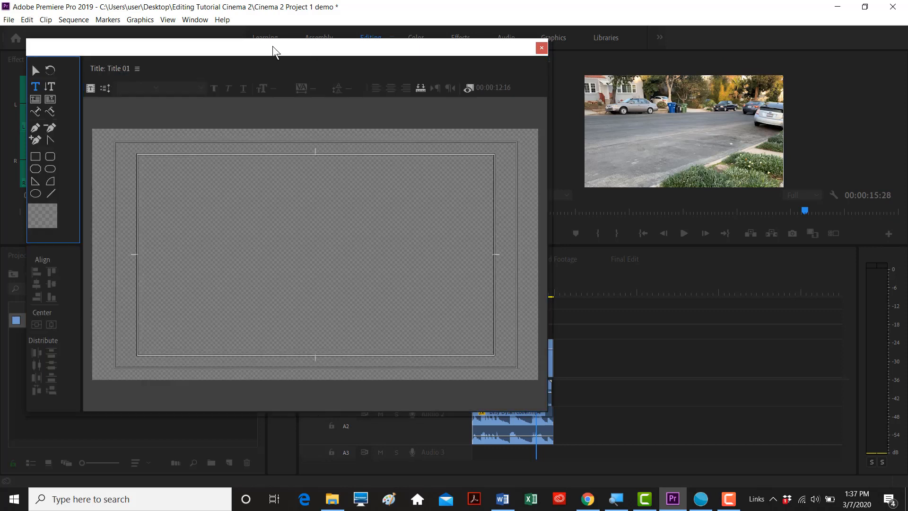
pyautogui.moveTo(274, 48); pyautogui.dragTo(316, 50)
# - Turn on Show Background Video in Title 01 and scrub the sequence back to the opening sky shot
pyautogui.click(427, 89)
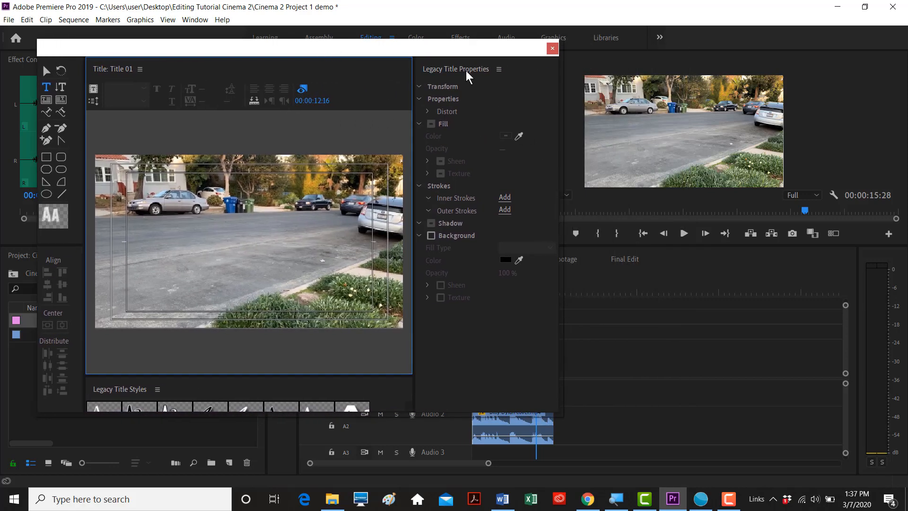
pyautogui.moveTo(434, 54); pyautogui.dragTo(907, 97)
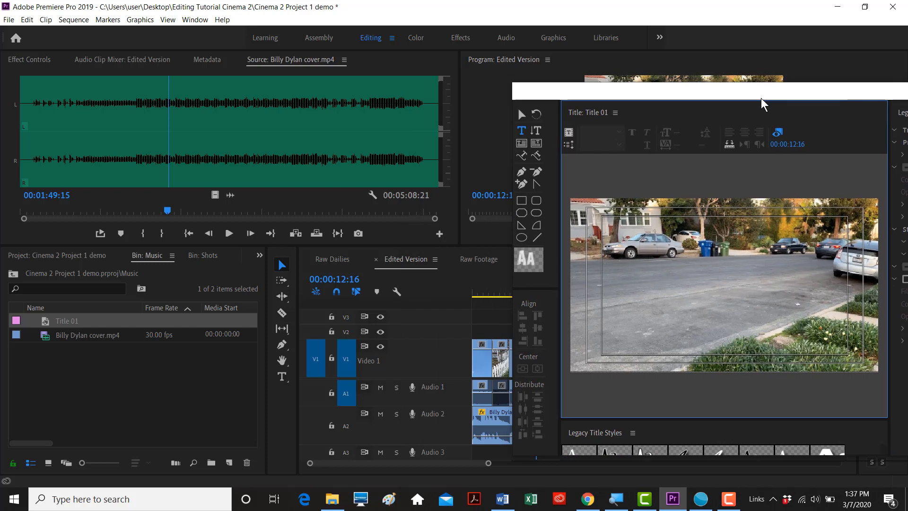
pyautogui.moveTo(573, 94); pyautogui.dragTo(724, 138)
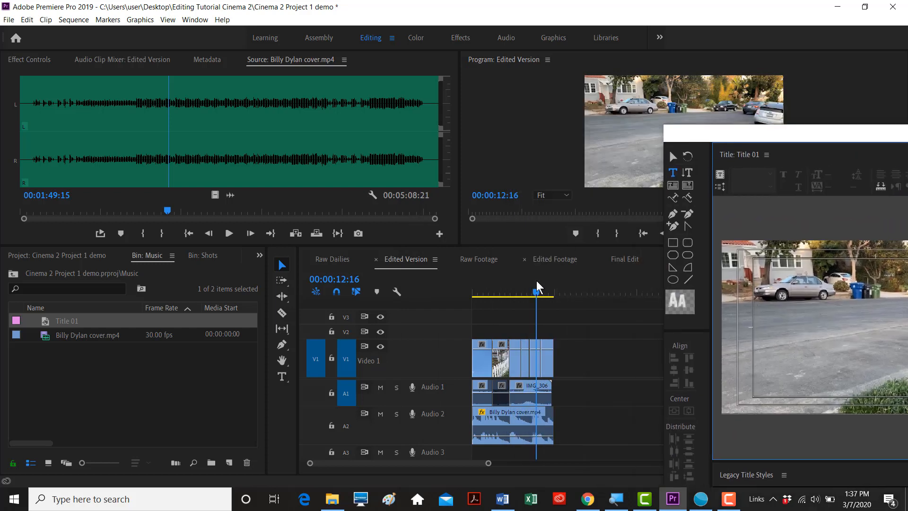
pyautogui.moveTo(536, 297); pyautogui.dragTo(476, 299)
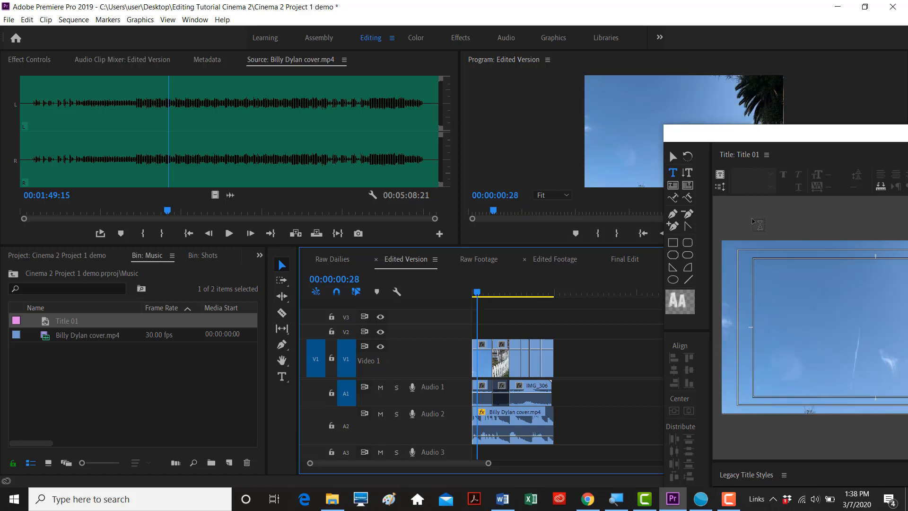
pyautogui.moveTo(796, 142); pyautogui.dragTo(324, 53)
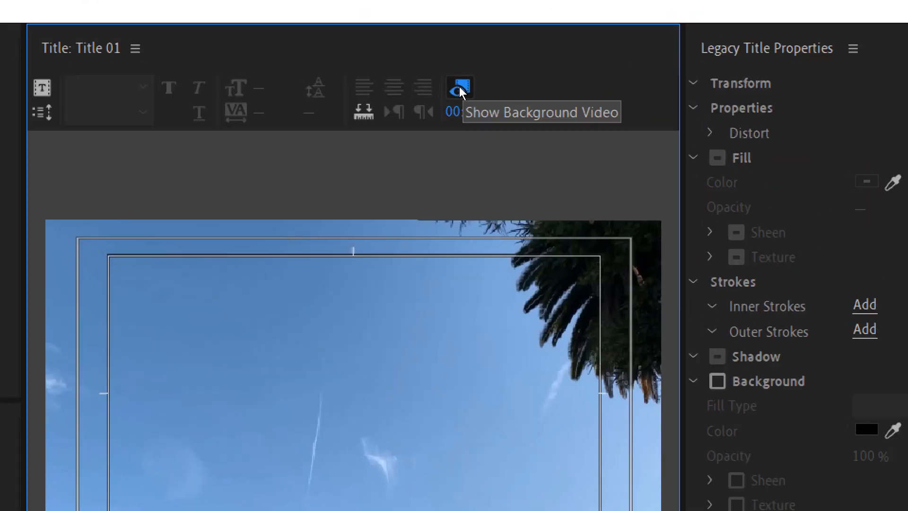
pyautogui.click(457, 90)
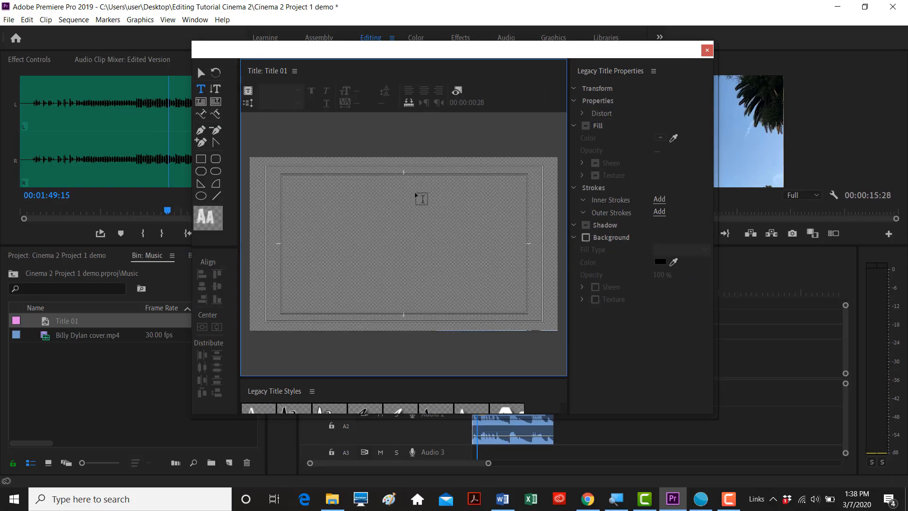
pyautogui.click(456, 90)
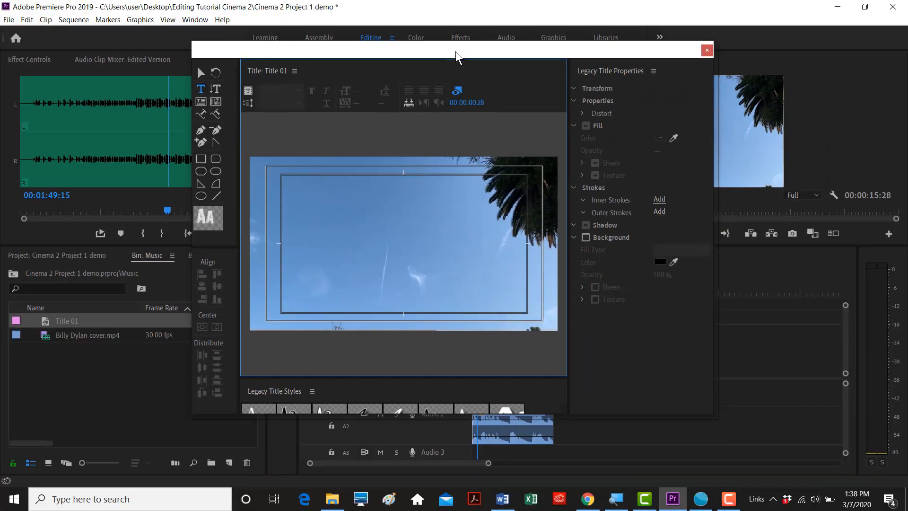
# - Type three lines on the Title 01 canvas: Cinema 2, Project 1, and the creator's name
pyautogui.moveTo(457, 56); pyautogui.dragTo(479, 56)
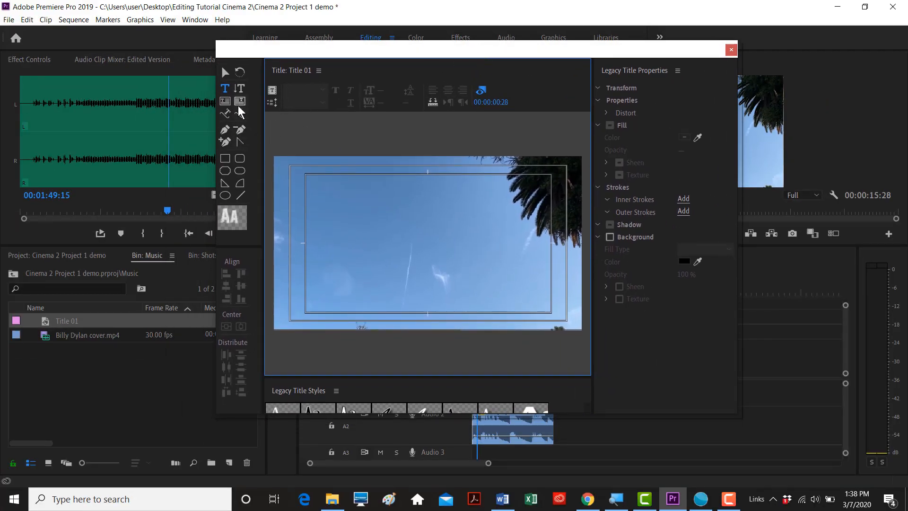
pyautogui.click(339, 207)
pyautogui.write('Cinema 2')
pyautogui.press('Return')
pyautogui.write('Project 1')
pyautogui.press('Return')
pyautogui.write('0ylan Shields')
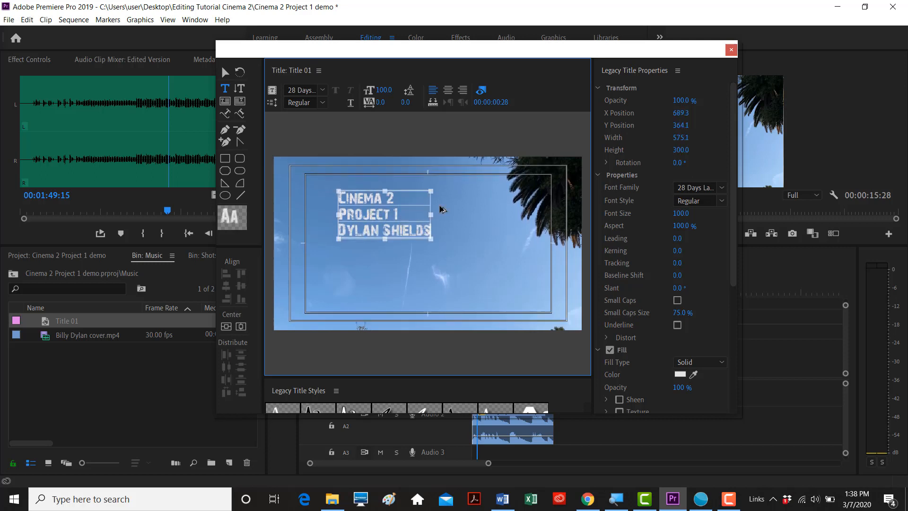
pyautogui.moveTo(491, 51); pyautogui.dragTo(471, 51)
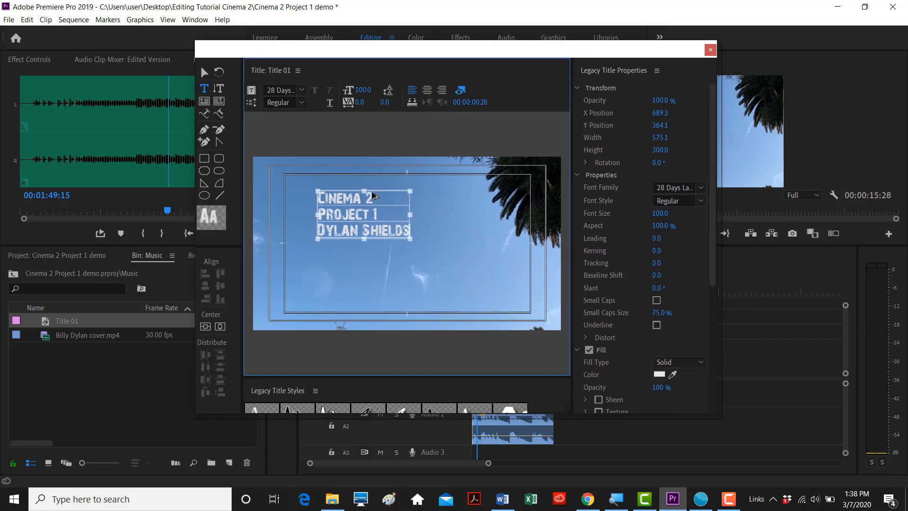
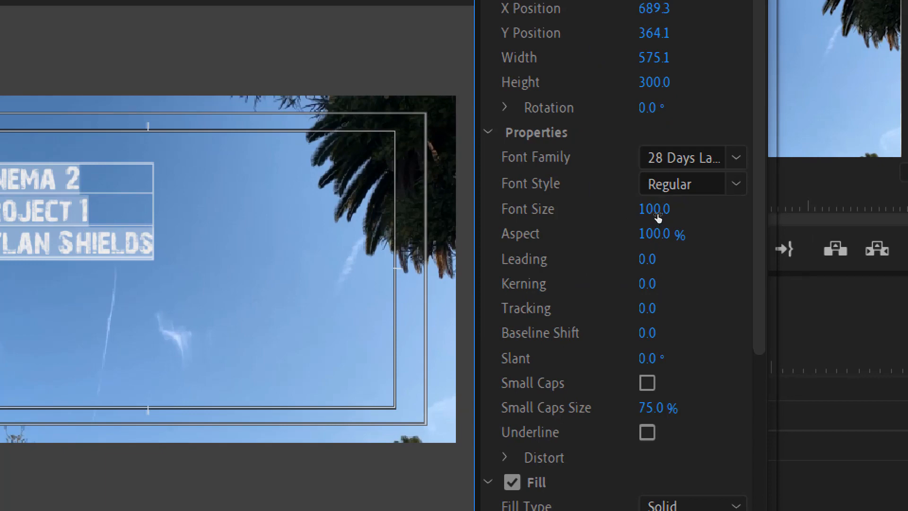
# - Set the title font size to 162 and change its font family to AR ESSENCE
pyautogui.moveTo(657, 215); pyautogui.dragTo(677, 215)
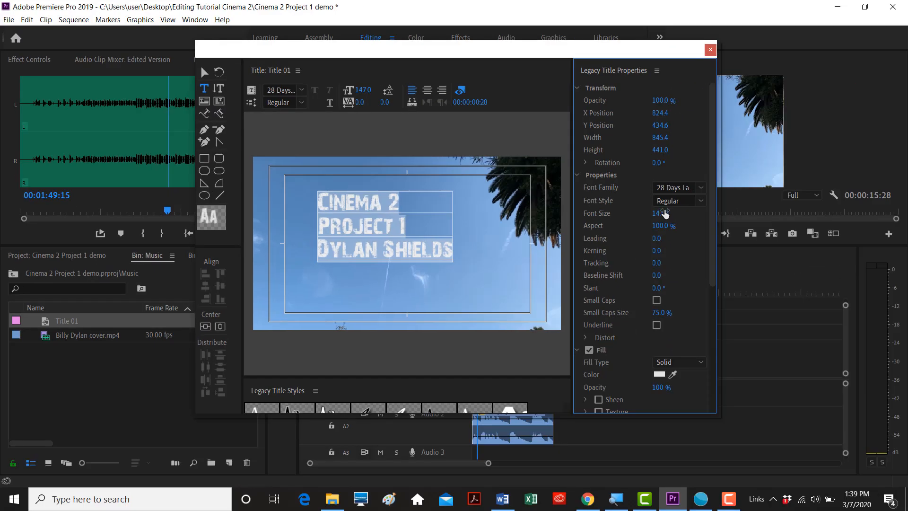
pyautogui.moveTo(665, 214); pyautogui.dragTo(672, 214)
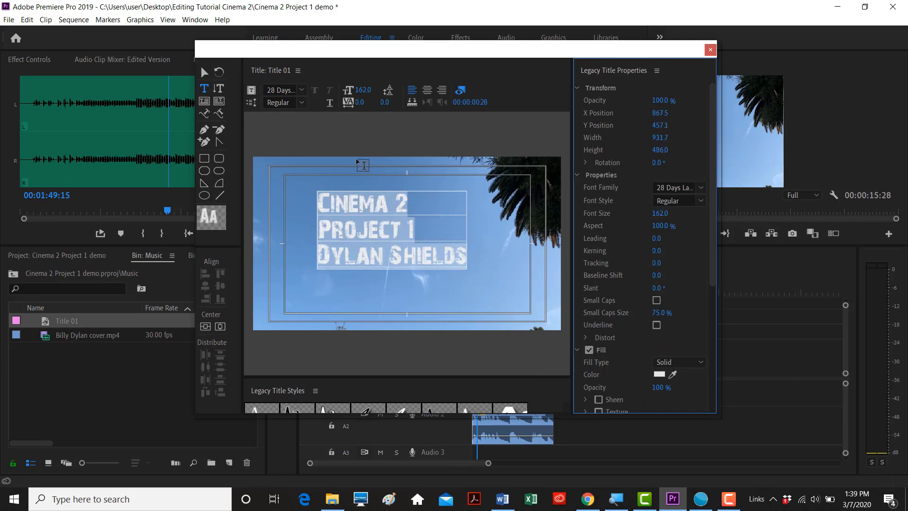
pyautogui.click(282, 91)
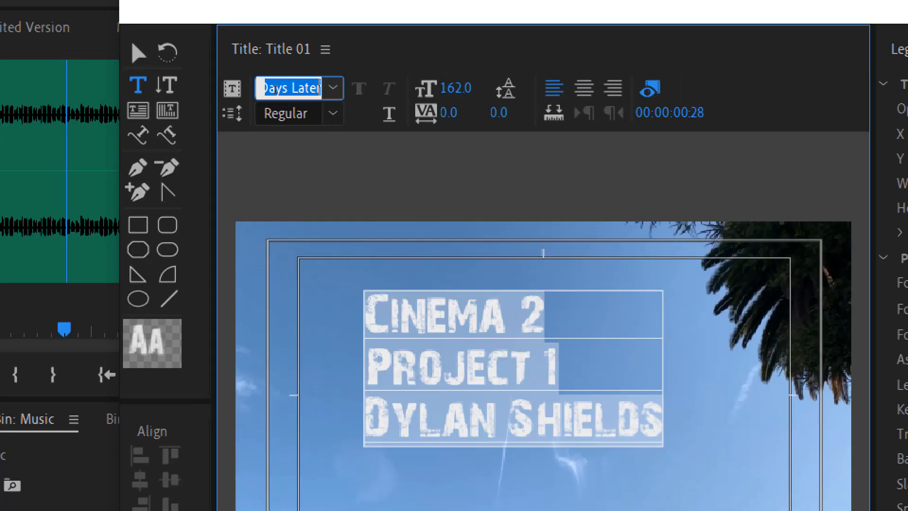
pyautogui.press('Down')
pyautogui.press('Down')
pyautogui.press('Down')
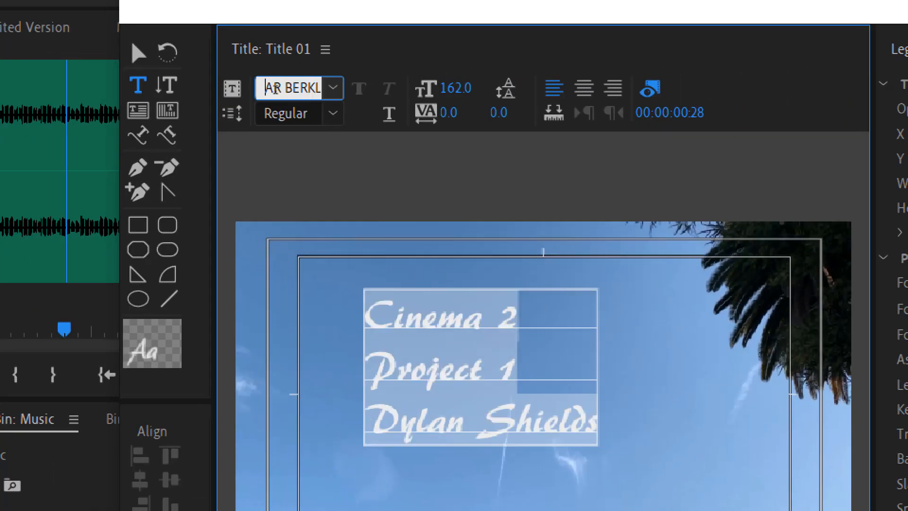
pyautogui.press('Down')
pyautogui.press('Down')
pyautogui.press('Down')
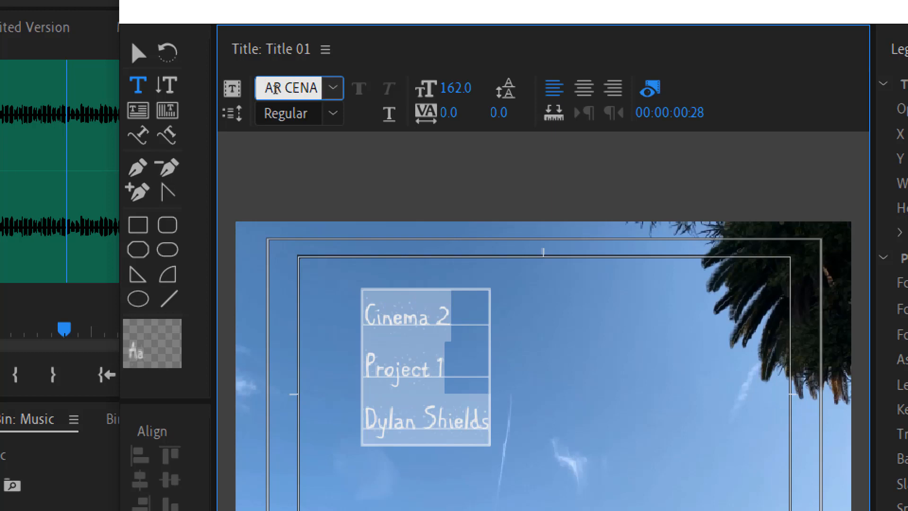
pyautogui.press('Down')
pyautogui.press('Down')
pyautogui.press('Down')
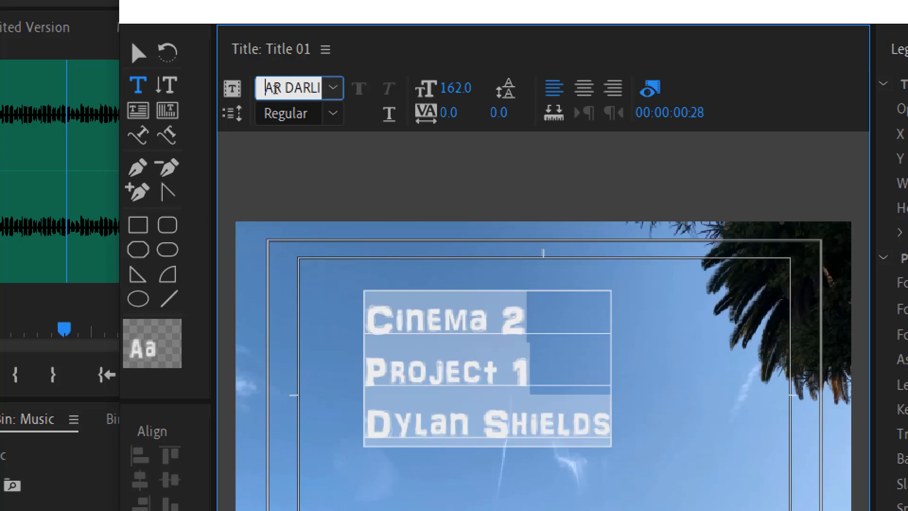
pyautogui.press('Down')
pyautogui.press('Down')
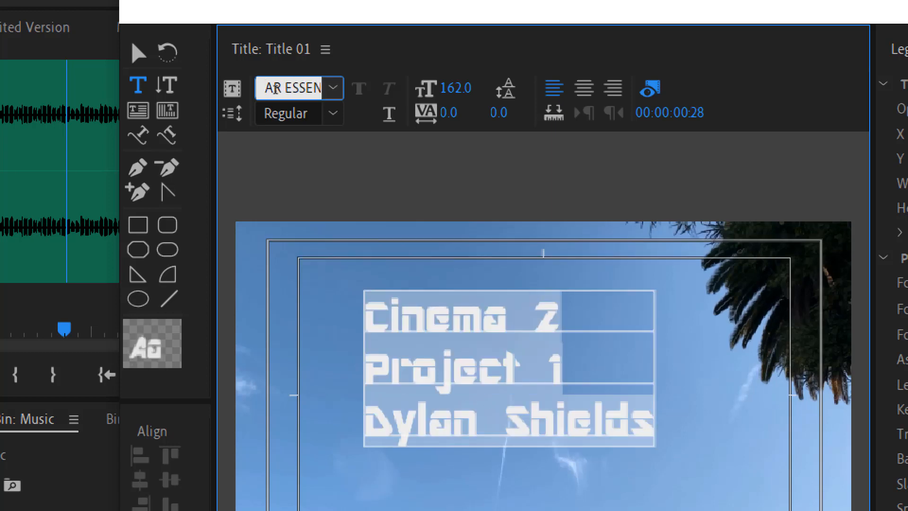
pyautogui.press('Down')
pyautogui.press('Up')
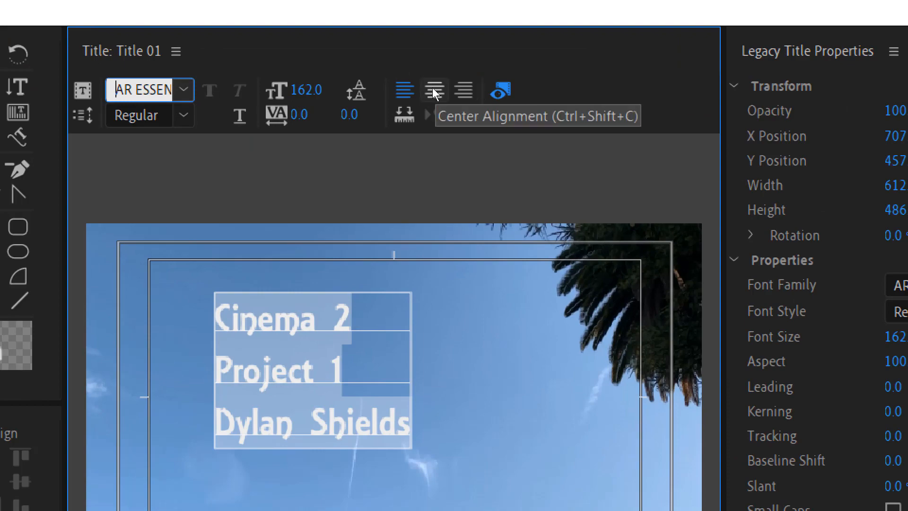
# - Centre-align the three title lines and centre the text block vertically and horizontally
pyautogui.click(432, 90)
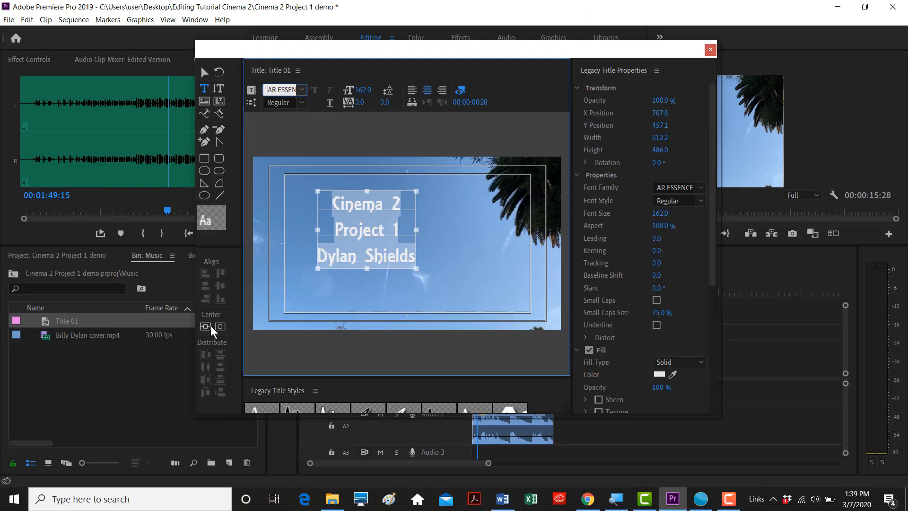
pyautogui.click(190, 329)
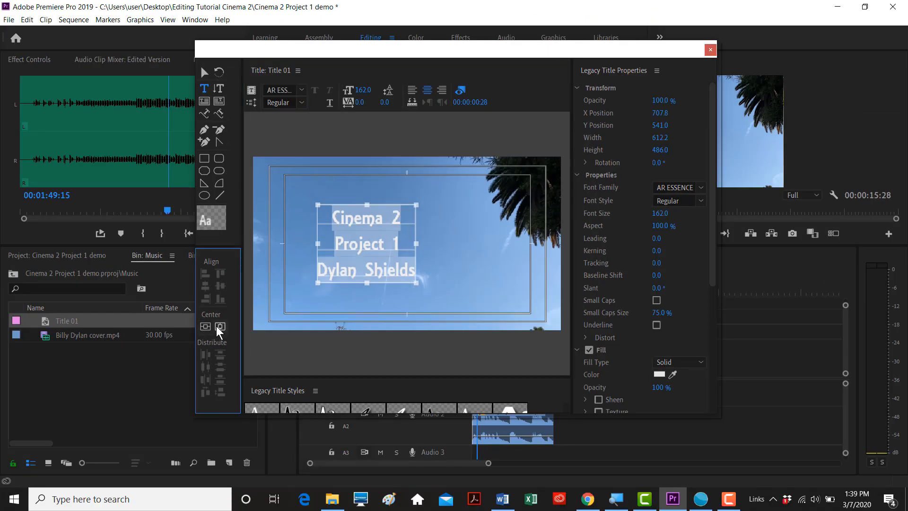
pyautogui.click(220, 327)
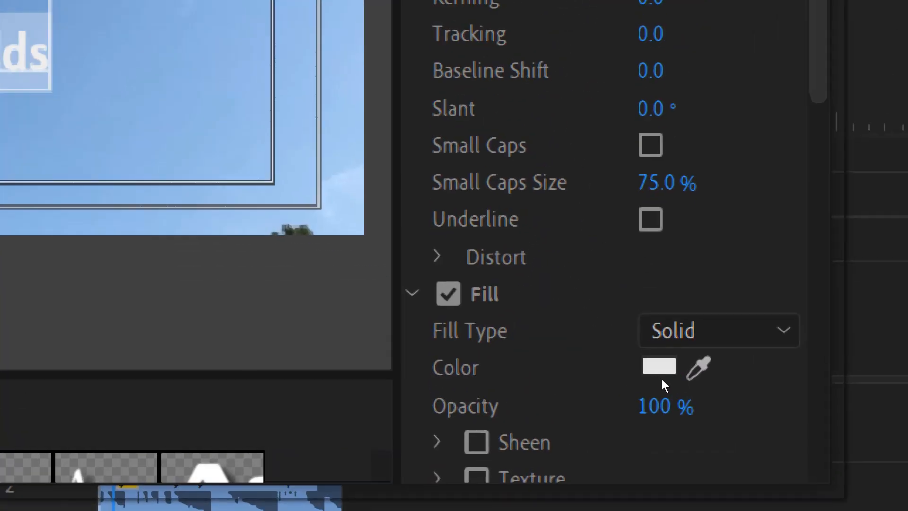
# - Change the title's fill colour to a deep red, BF0F1C
pyautogui.click(660, 368)
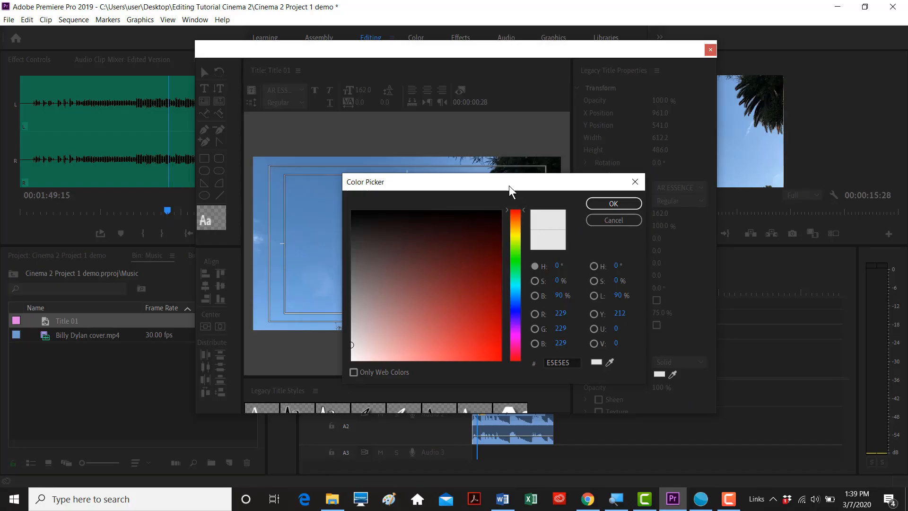
pyautogui.moveTo(509, 186); pyautogui.dragTo(505, 169)
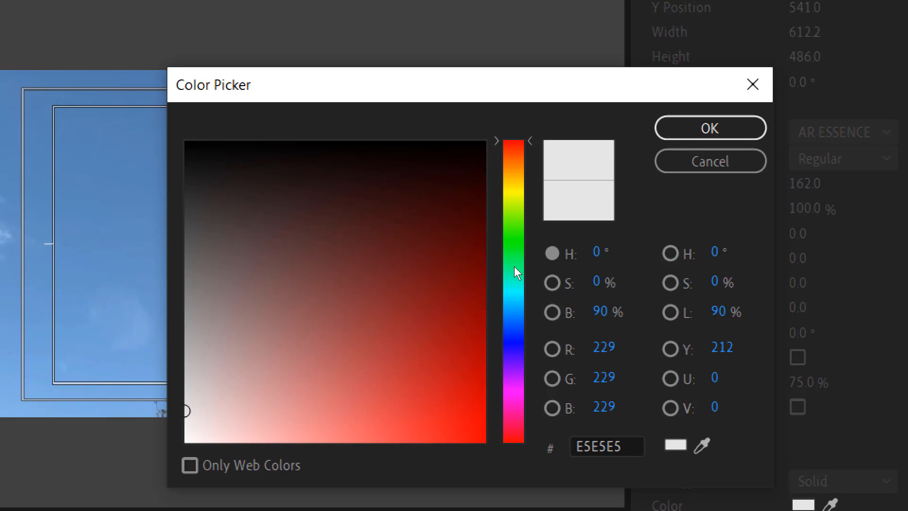
pyautogui.click(514, 265)
pyautogui.moveTo(517, 297); pyautogui.dragTo(517, 340)
pyautogui.click(461, 366)
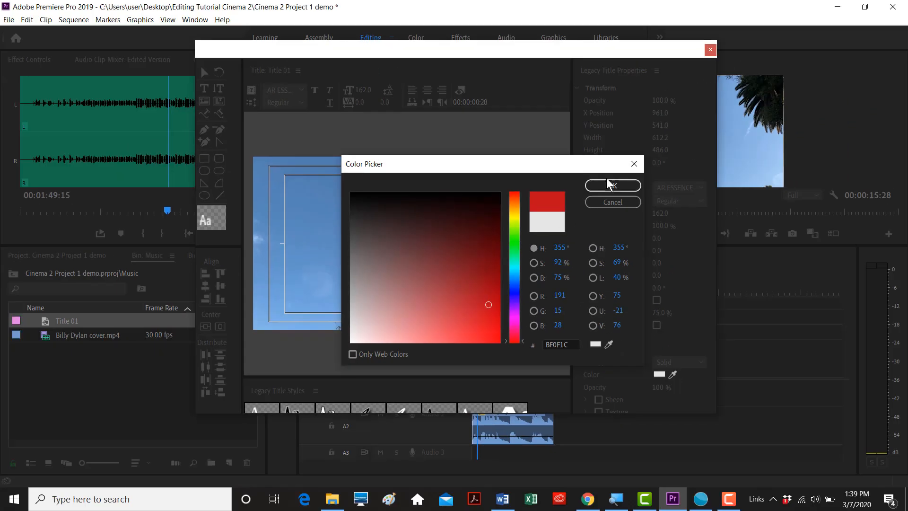
pyautogui.click(710, 128)
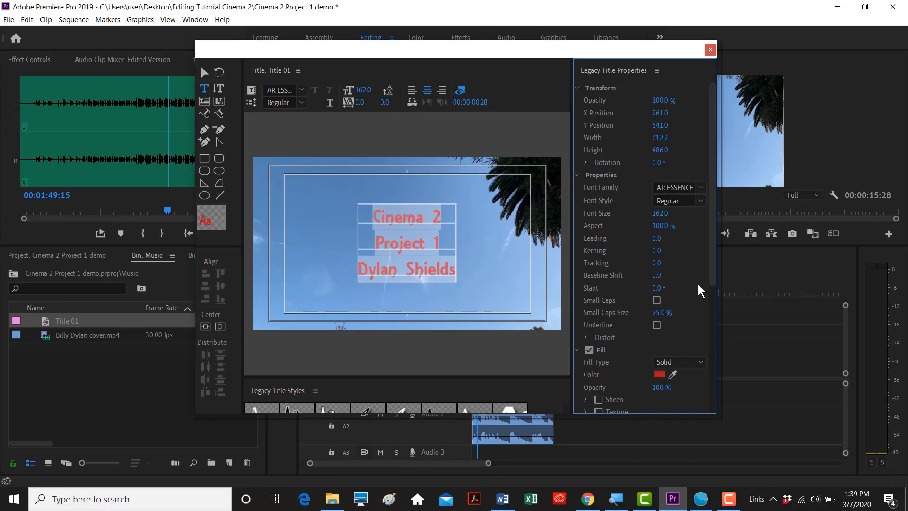
# - Add a drop shadow to the title text
pyautogui.moveTo(709, 269); pyautogui.dragTo(709, 354)
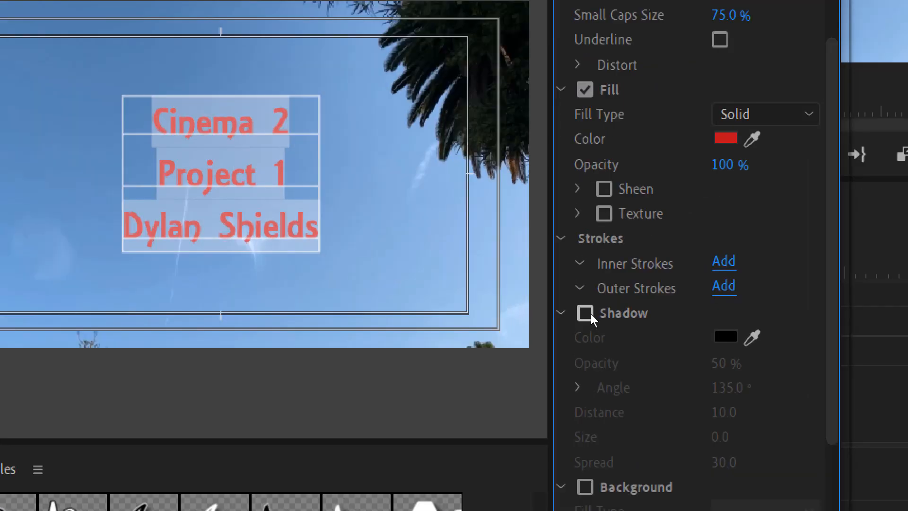
pyautogui.click(591, 312)
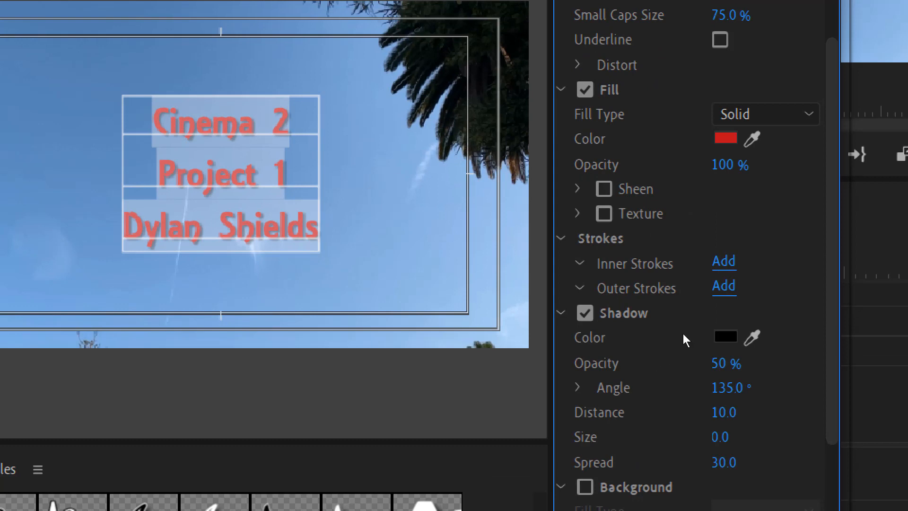
pyautogui.scroll(2, 713, 318)
pyautogui.scroll(-6, 711, 311)
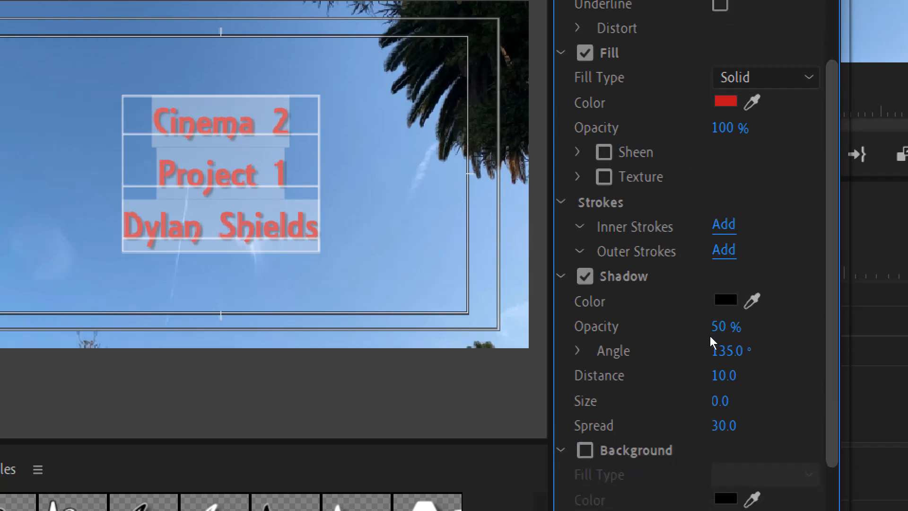
pyautogui.scroll(8, 711, 359)
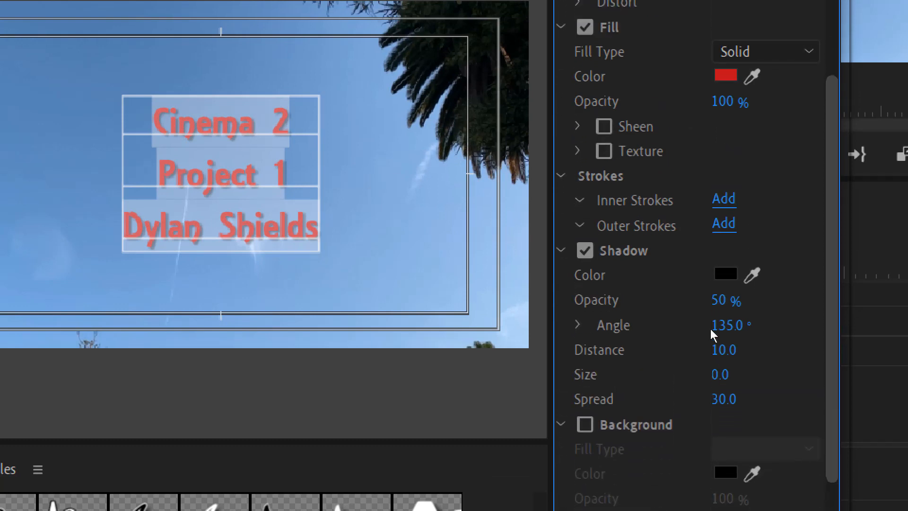
pyautogui.scroll(1, 710, 294)
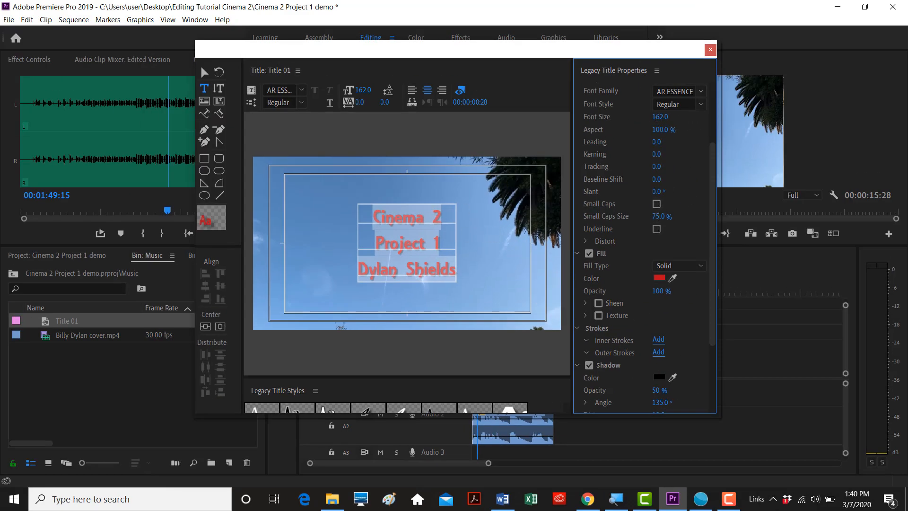
# - Enlarge the text to 217, add a sheen, recentre it vertically, and close the editor
pyautogui.moveTo(660, 117); pyautogui.dragTo(686, 117)
pyautogui.click(598, 303)
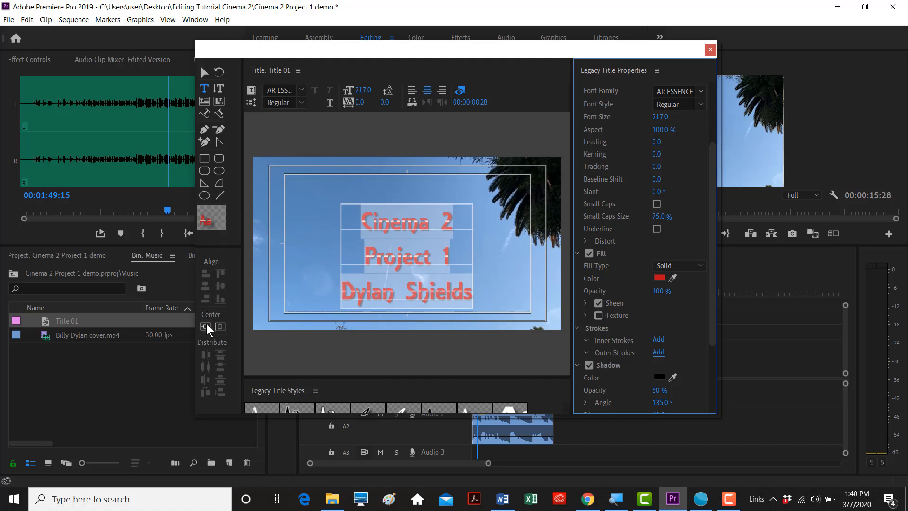
pyautogui.click(220, 327)
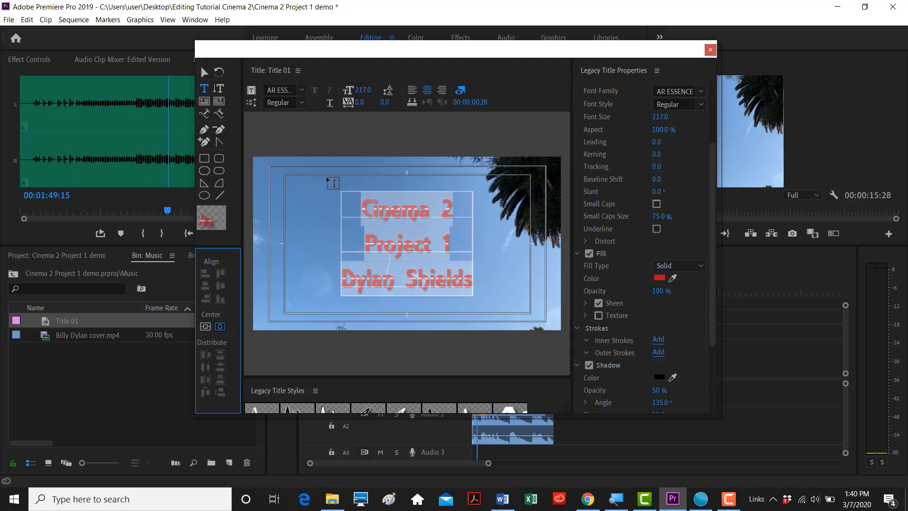
pyautogui.click(710, 50)
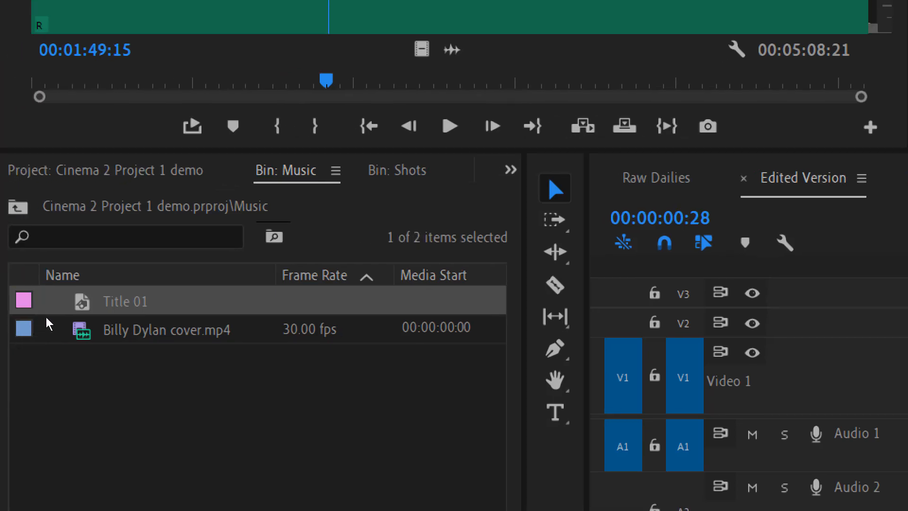
# - Move Title 01 from the Music folder into the Titles folder in the Project panel
pyautogui.click(17, 207)
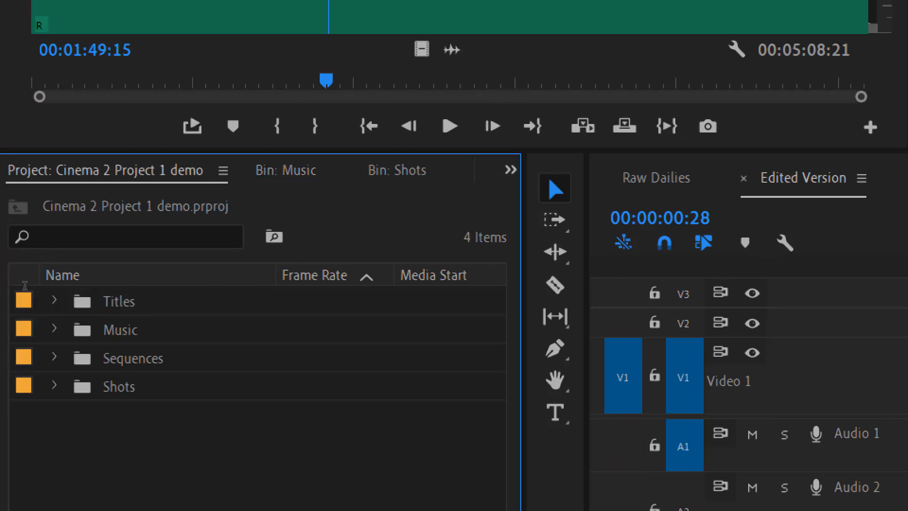
pyautogui.click(34, 337)
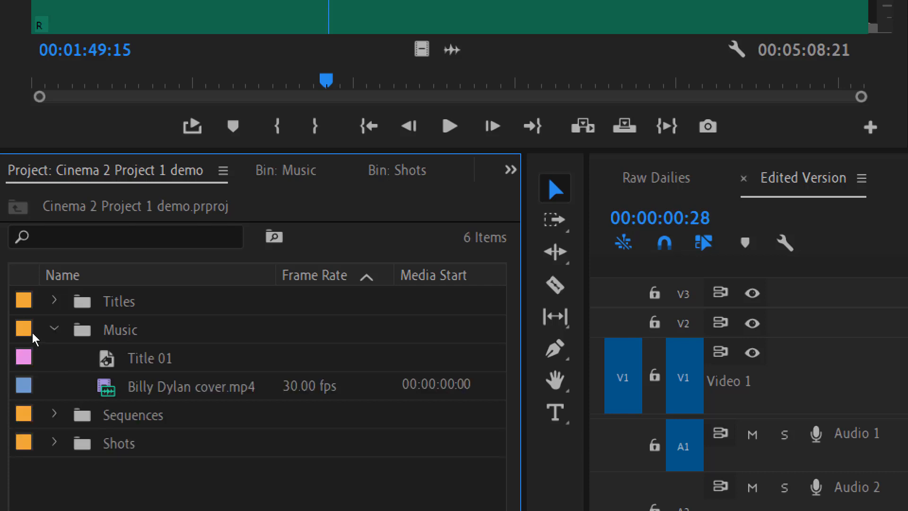
pyautogui.moveTo(61, 357); pyautogui.dragTo(48, 322)
pyautogui.click(33, 309)
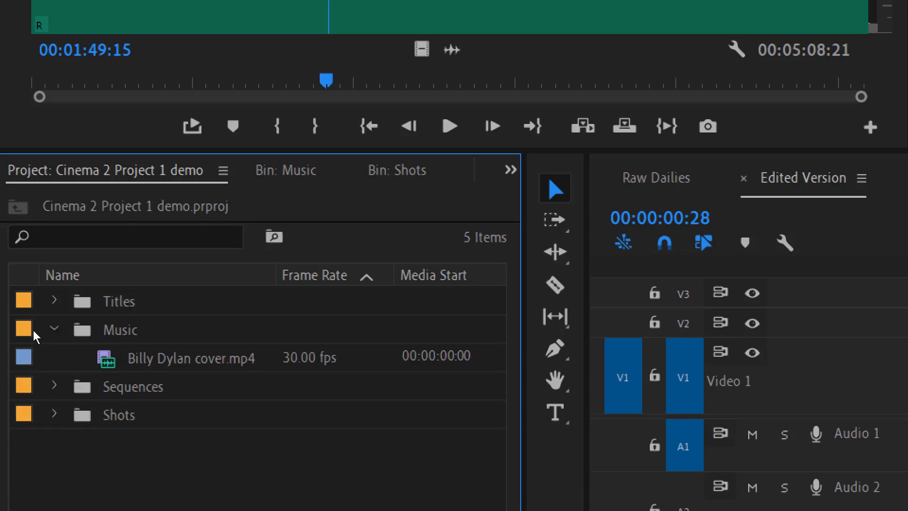
pyautogui.click(33, 334)
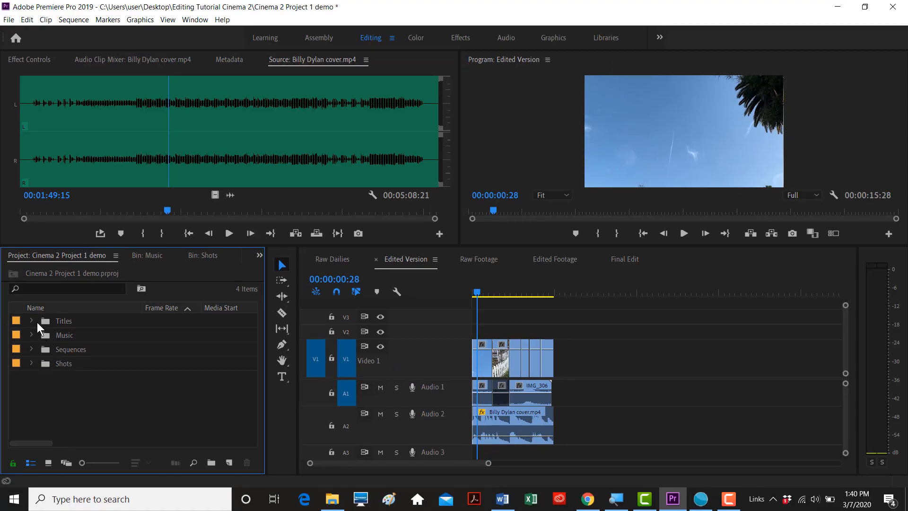
pyautogui.click(52, 300)
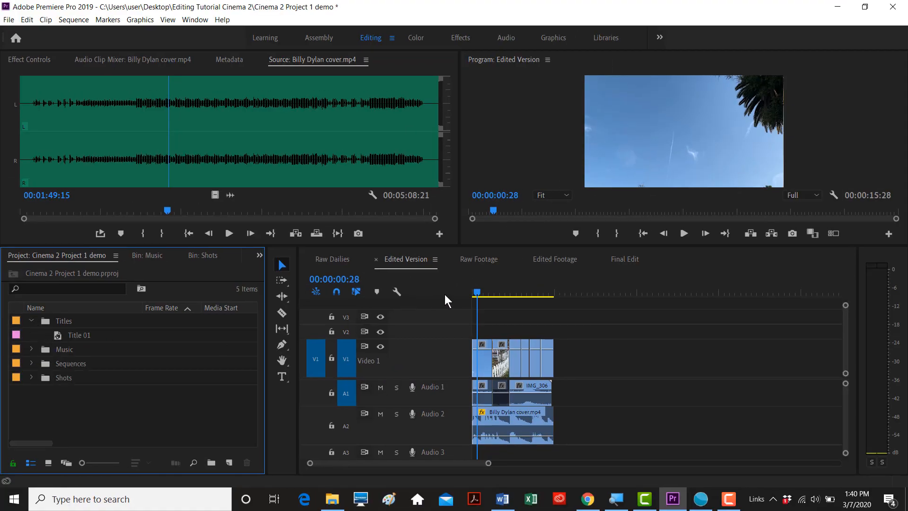
# - Fit the Edited Version timeline and place Title 01 on V2 at the sequence start
pyautogui.click(475, 292)
pyautogui.press('\\')
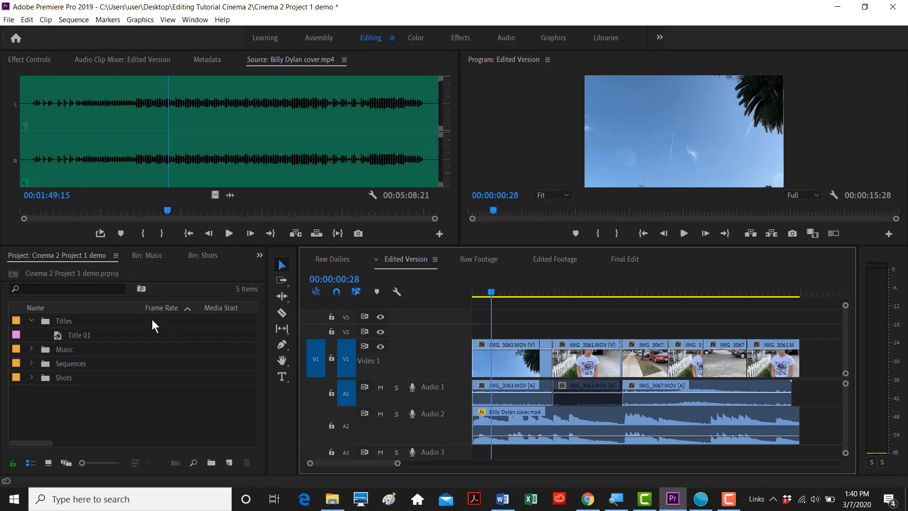
pyautogui.moveTo(61, 335); pyautogui.dragTo(483, 292)
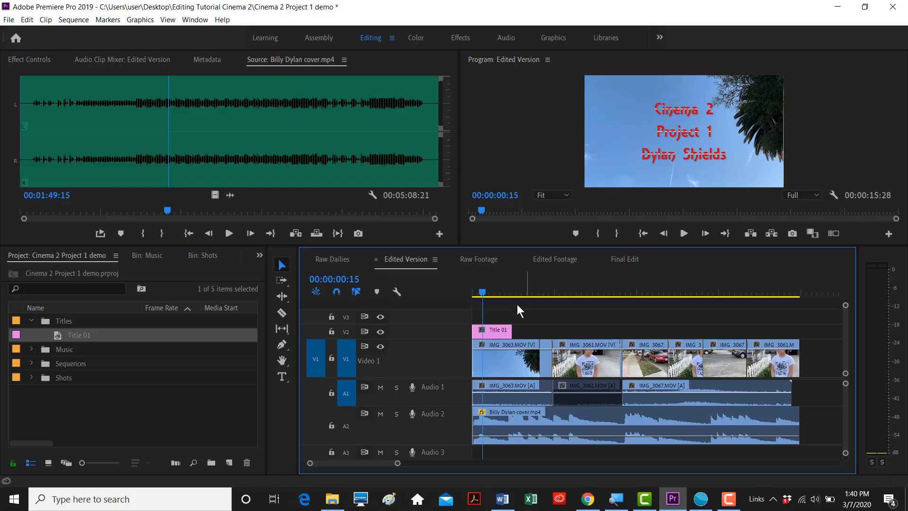
# - Reopen Title 01, turn off its Sheen, and close the title editor
pyautogui.doubleClick(495, 331)
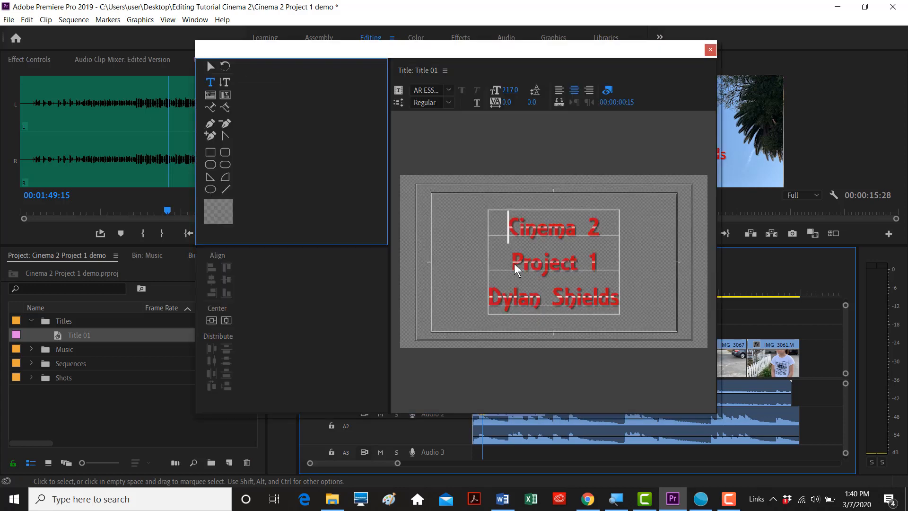
pyautogui.scroll(-2, 715, 303)
pyautogui.scroll(-1, 718, 316)
pyautogui.click(653, 335)
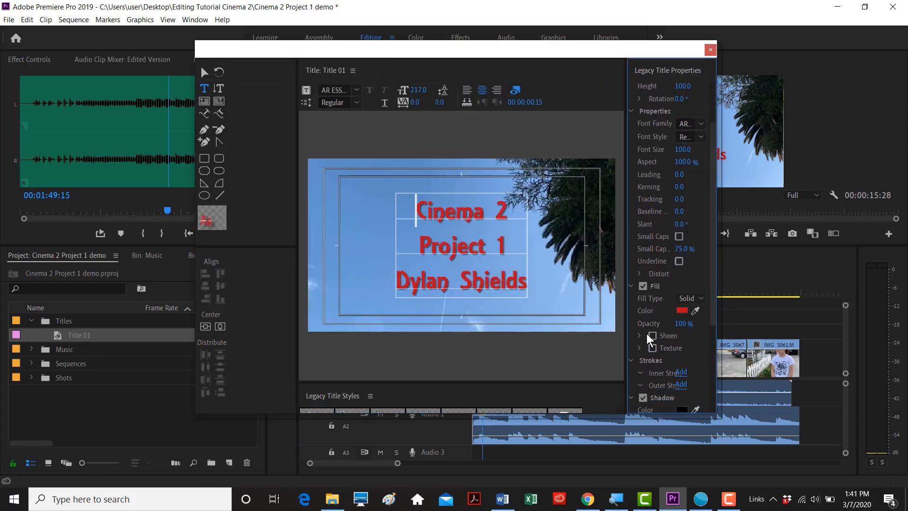
pyautogui.click(641, 336)
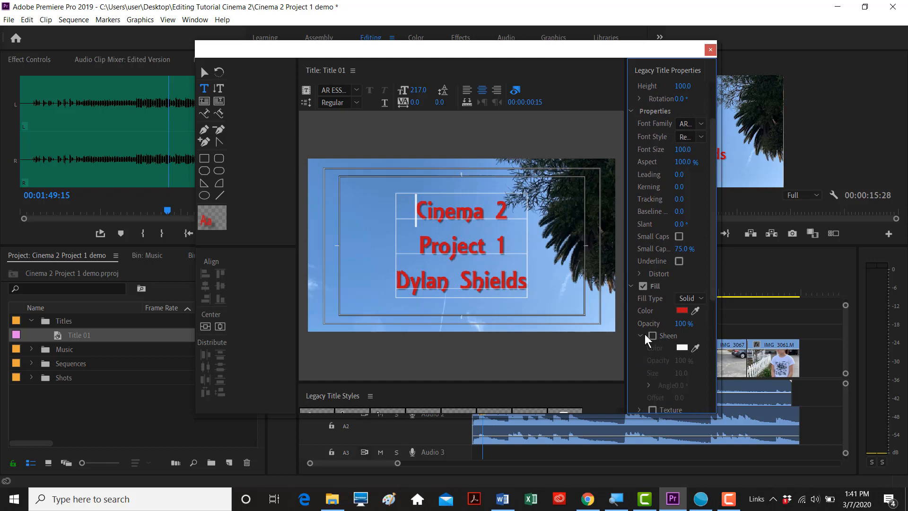
pyautogui.click(642, 336)
pyautogui.click(710, 51)
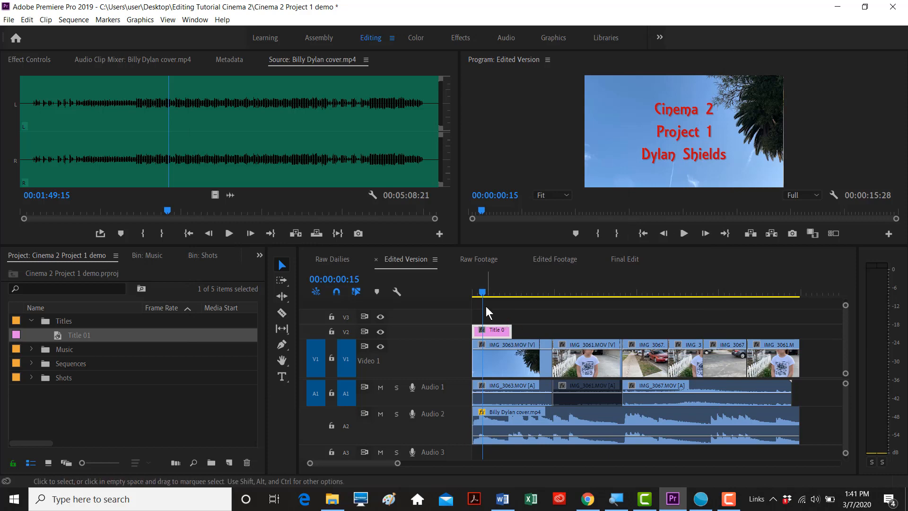
# - Play the sequence from the start in a full-size program view to preview the title
pyautogui.moveTo(462, 296); pyautogui.dragTo(460, 297)
pyautogui.click(546, 145)
pyautogui.press('`')
pyautogui.press('space')
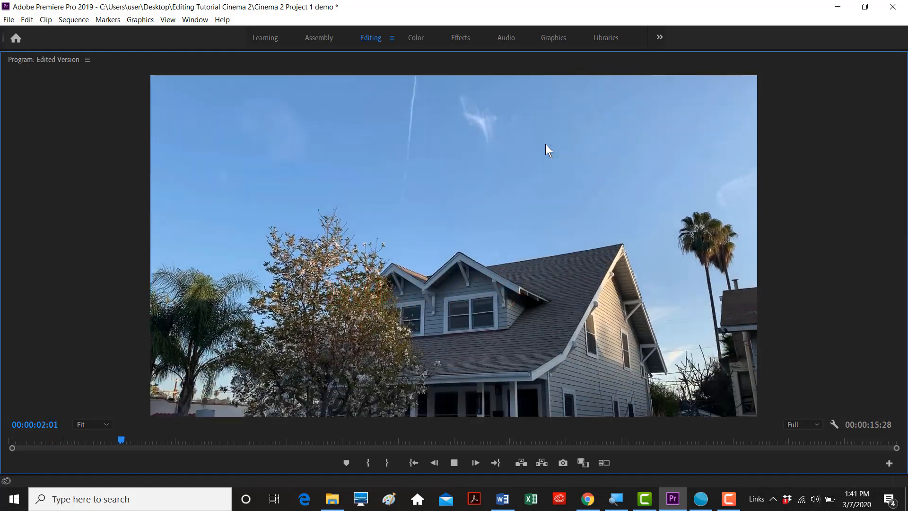
pyautogui.press('space')
pyautogui.press('`')
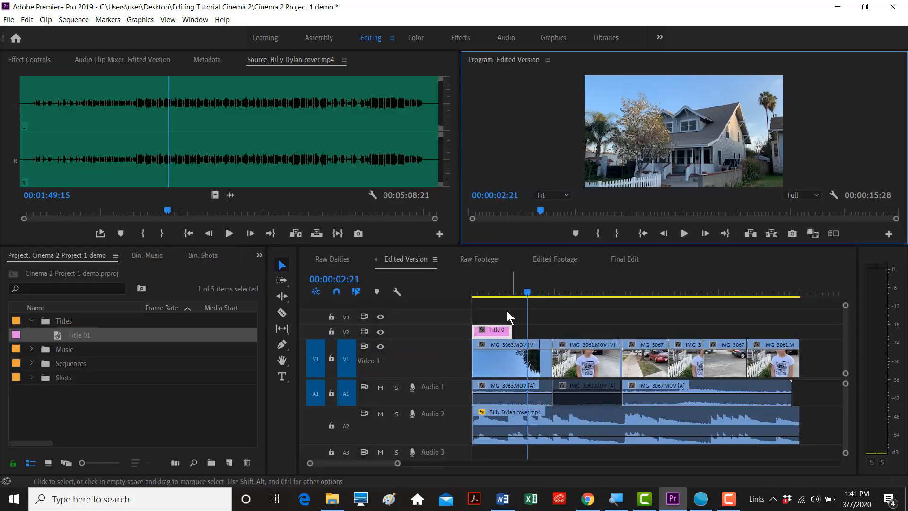
pyautogui.click(486, 291)
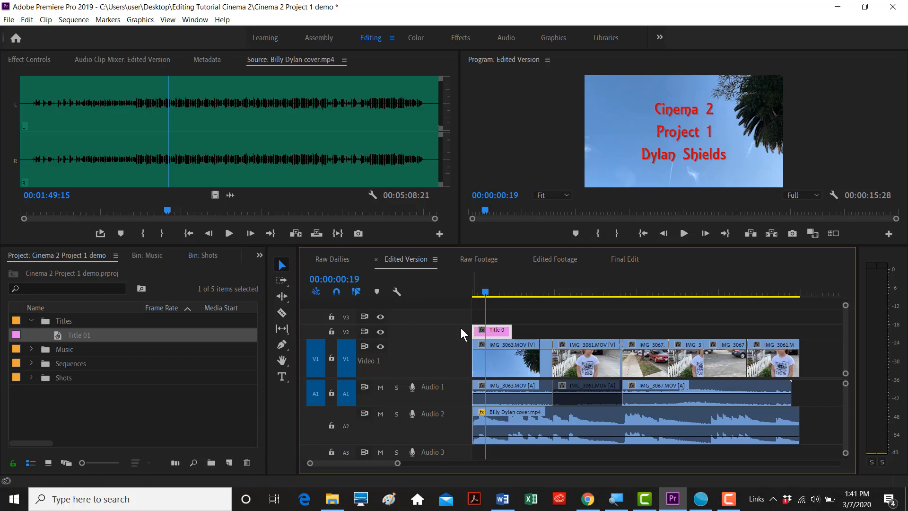
# - Move Title 01 on V2 to start at the playhead and extend its end to lengthen it
pyautogui.doubleClick(459, 329)
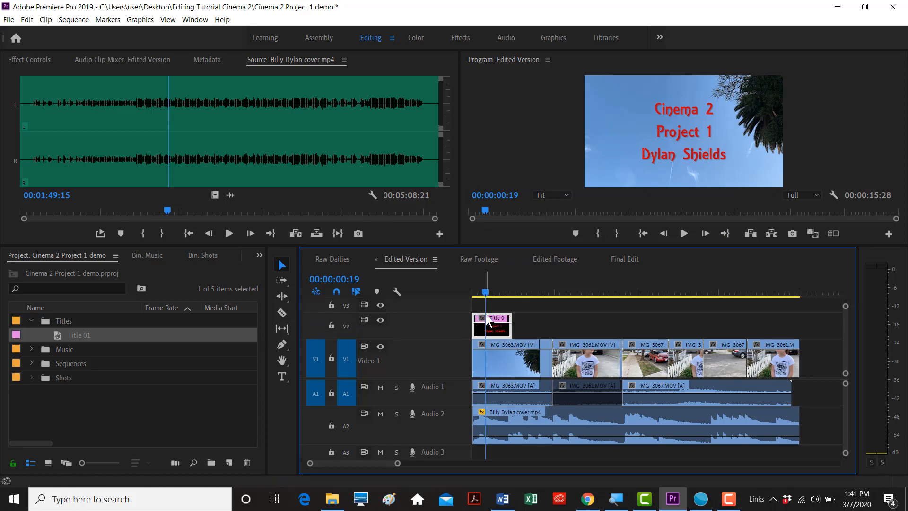
pyautogui.moveTo(492, 327); pyautogui.dragTo(489, 308)
pyautogui.click(478, 293)
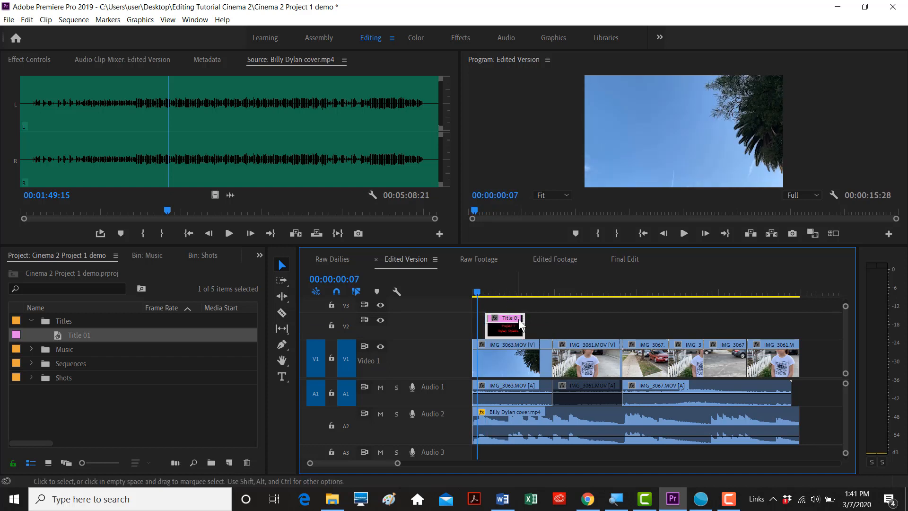
pyautogui.press('=')
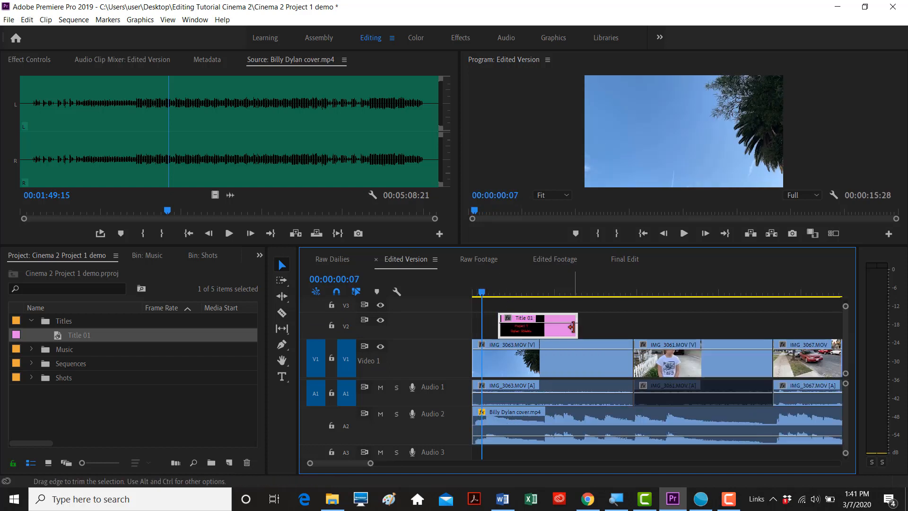
pyautogui.moveTo(577, 327); pyautogui.dragTo(631, 328)
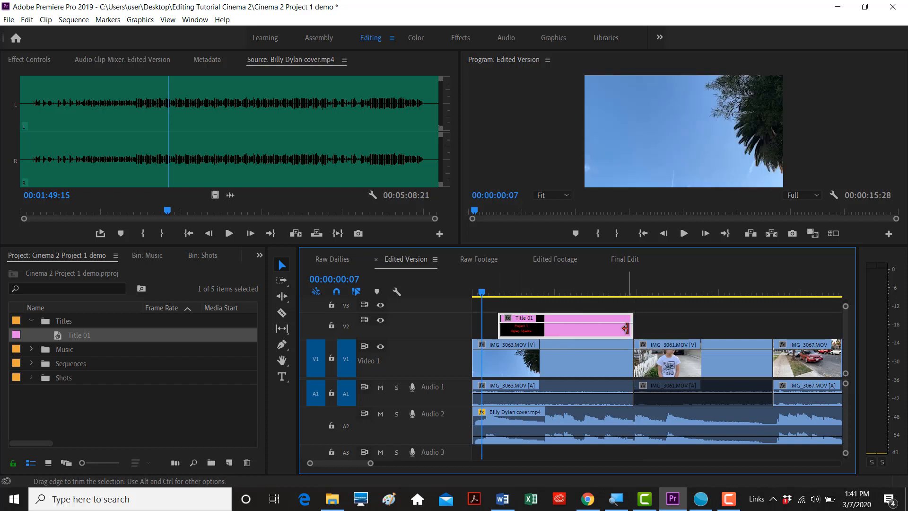
pyautogui.click(494, 300)
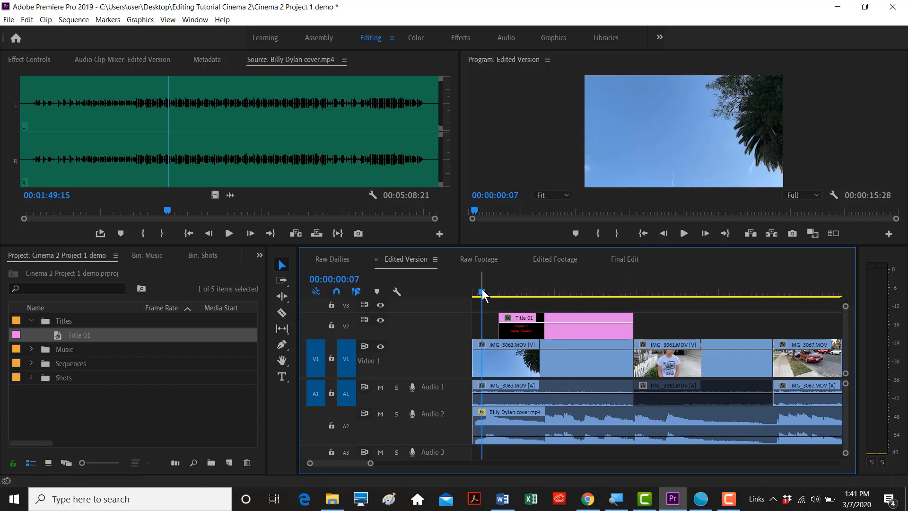
# - Add a Cross Dissolve to the start of Title 01 and set its duration to 22 frames
pyautogui.moveTo(482, 293); pyautogui.dragTo(490, 291)
pyautogui.press('=')
pyautogui.press('=')
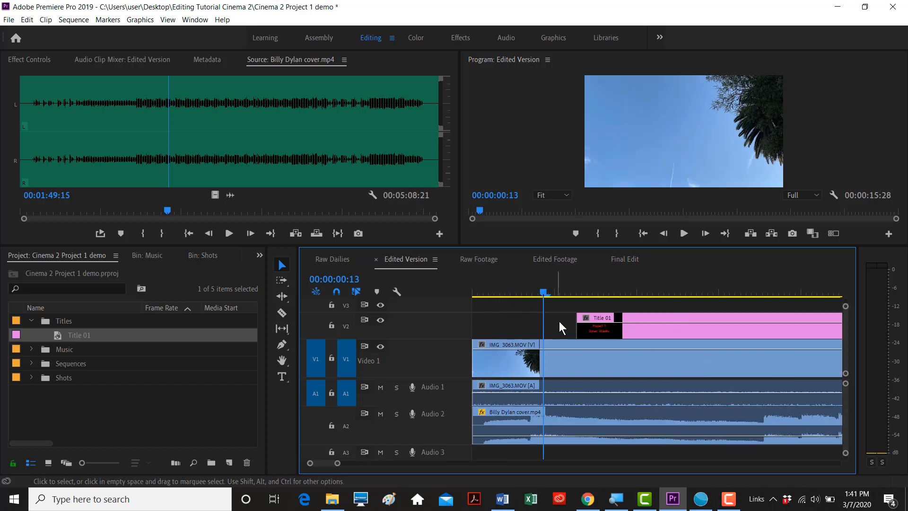
pyautogui.click(579, 329)
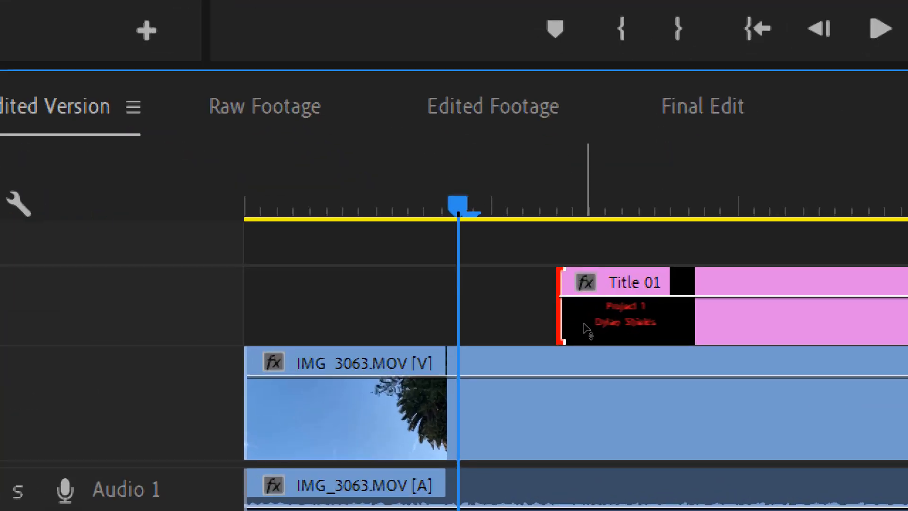
pyautogui.hotkey('ctrl', 'd')
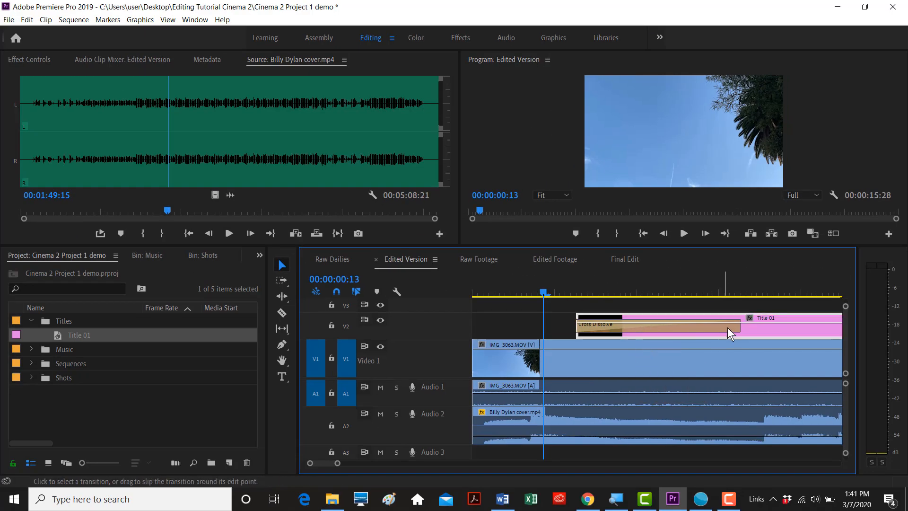
pyautogui.click(728, 327)
pyautogui.moveTo(739, 328); pyautogui.dragTo(692, 326)
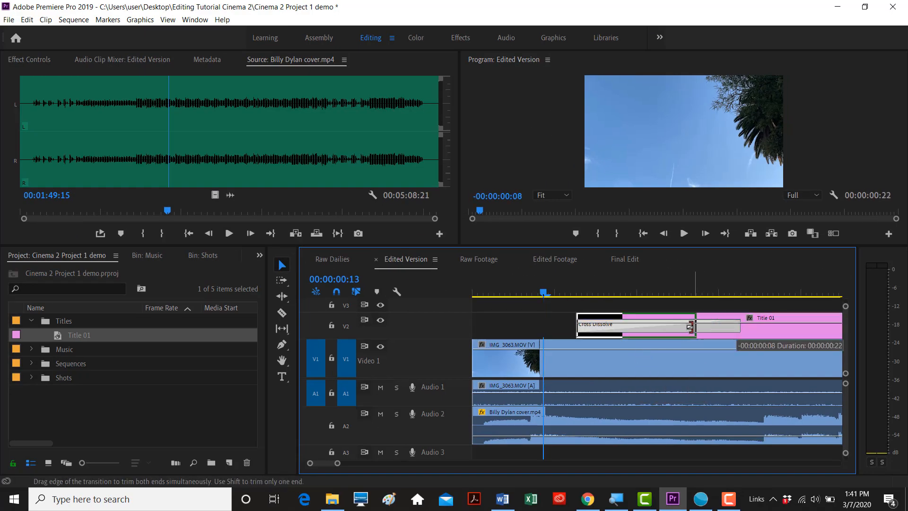
pyautogui.press('-')
pyautogui.press('-')
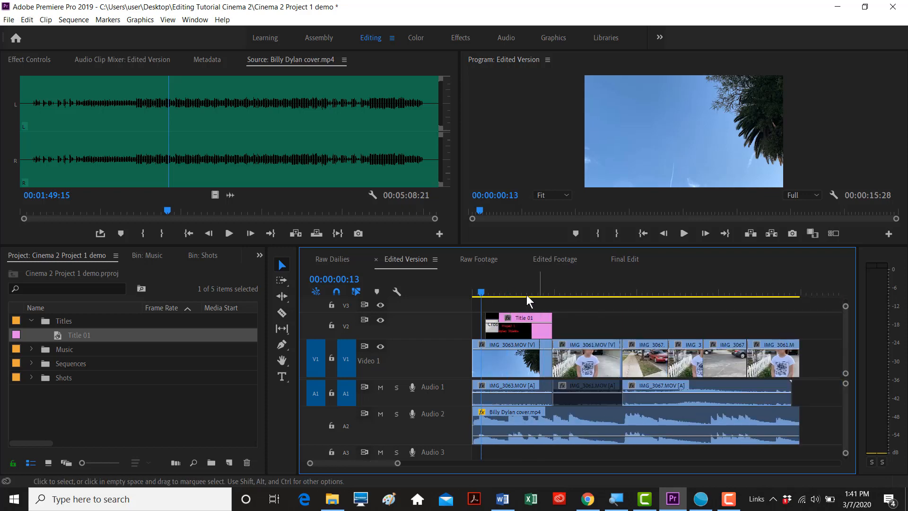
pyautogui.click(475, 291)
pyautogui.click(526, 160)
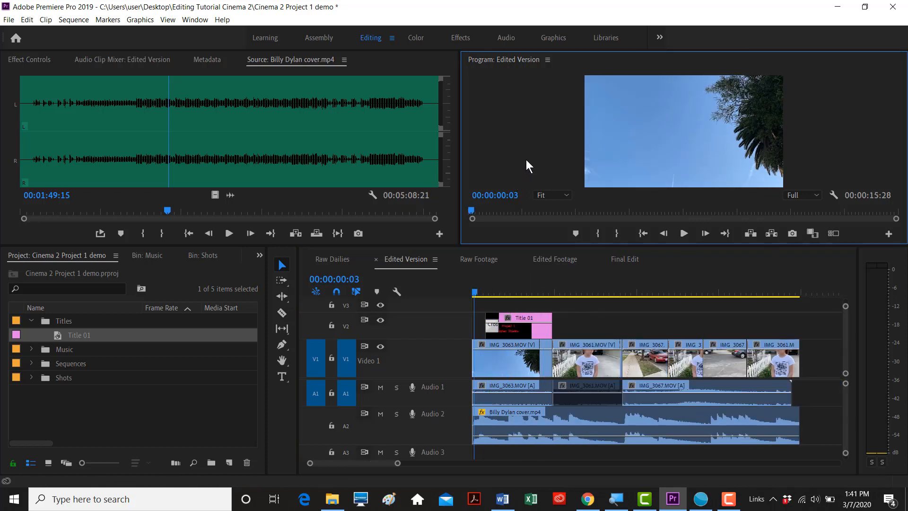
pyautogui.press('`')
pyautogui.press('space')
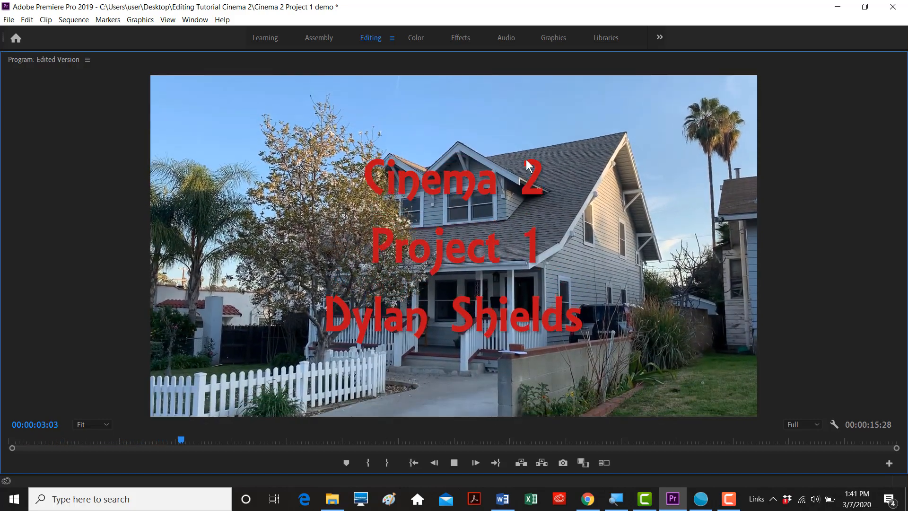
pyautogui.press('space')
pyautogui.press('`')
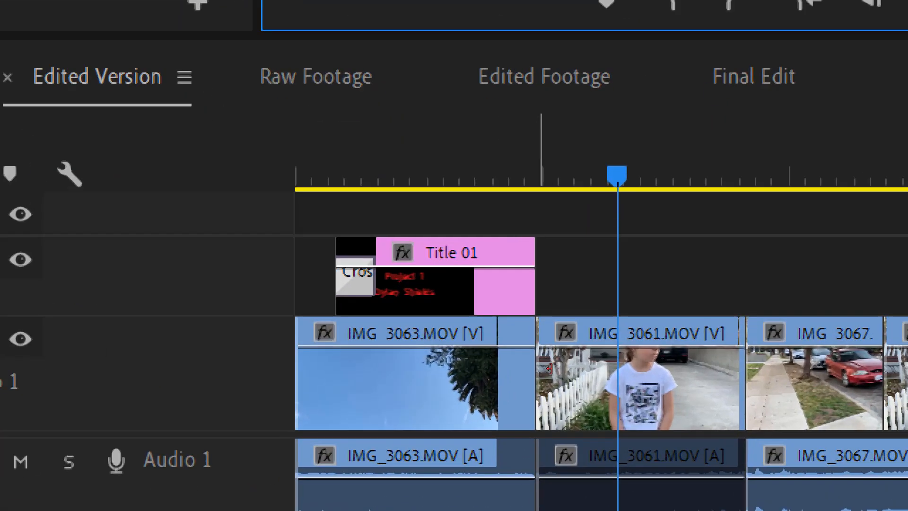
pyautogui.click(548, 368)
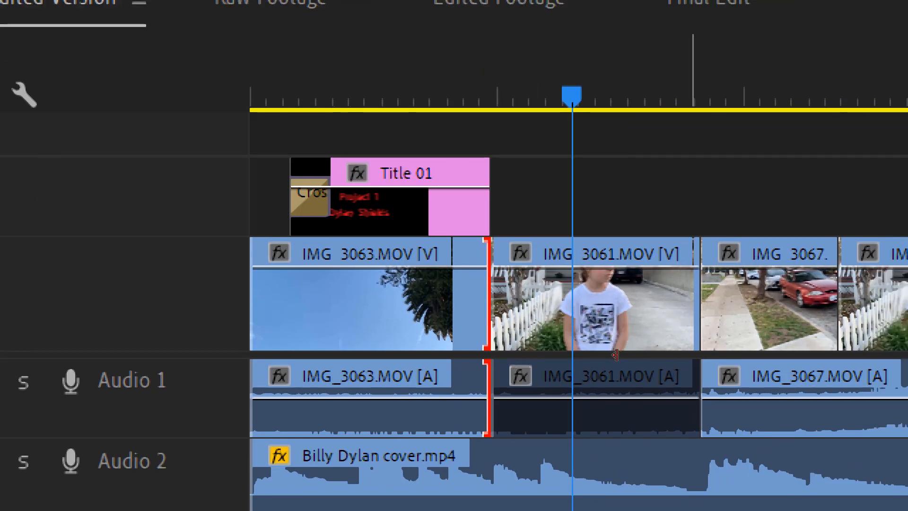
pyautogui.click(696, 326)
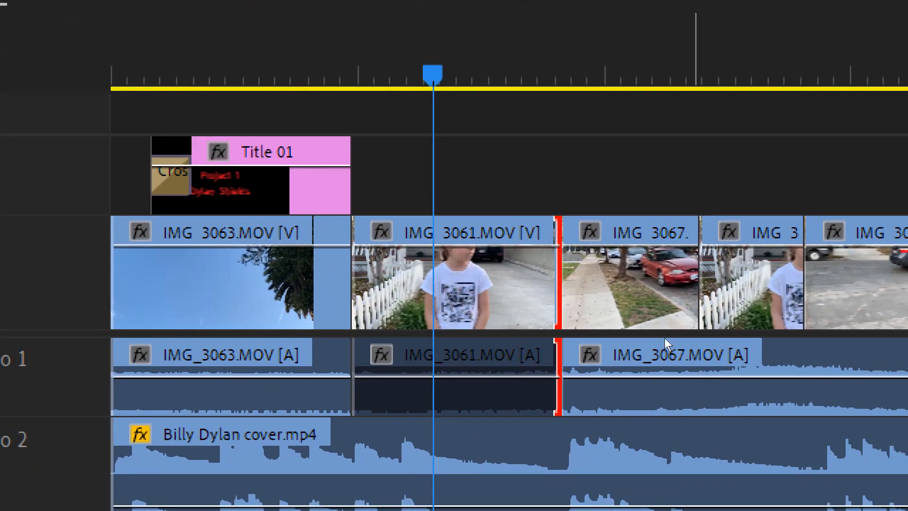
pyautogui.hotkey('shift', 'd')
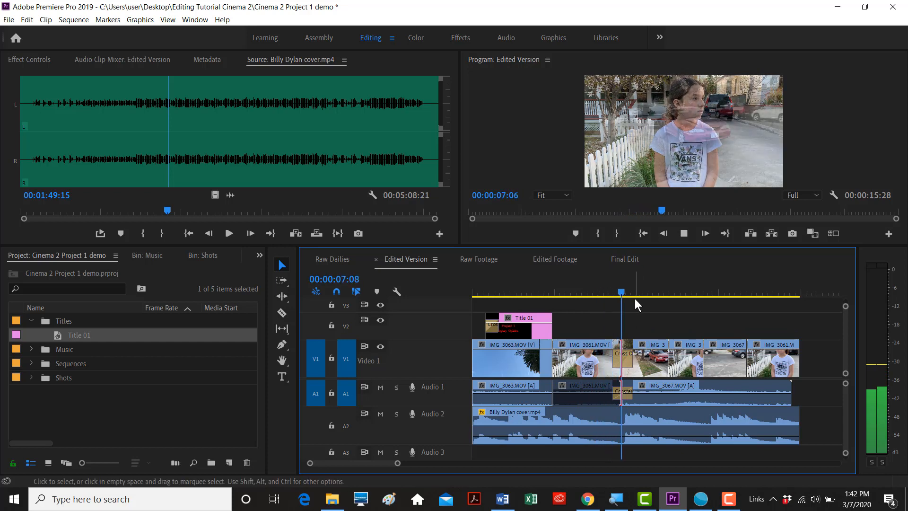
pyautogui.press('space')
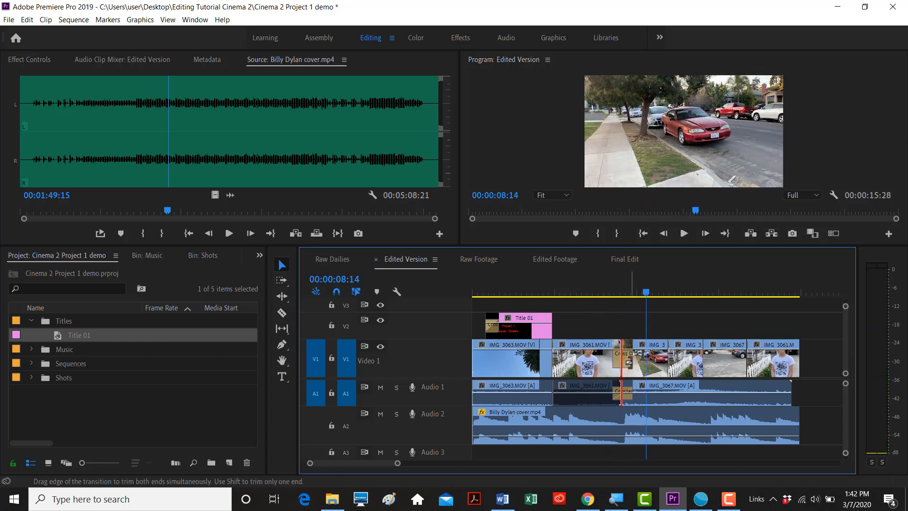
pyautogui.click(626, 359)
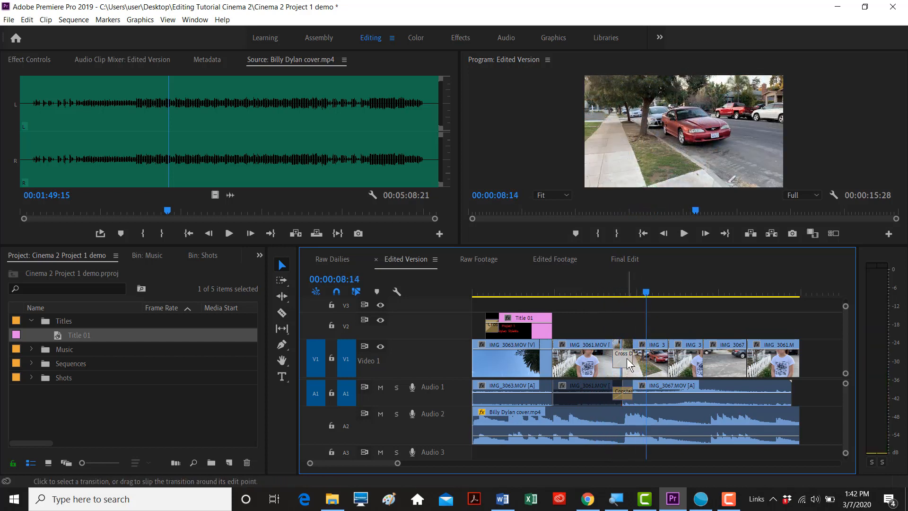
pyautogui.press('Delete')
pyautogui.click(625, 396)
pyautogui.press('Delete')
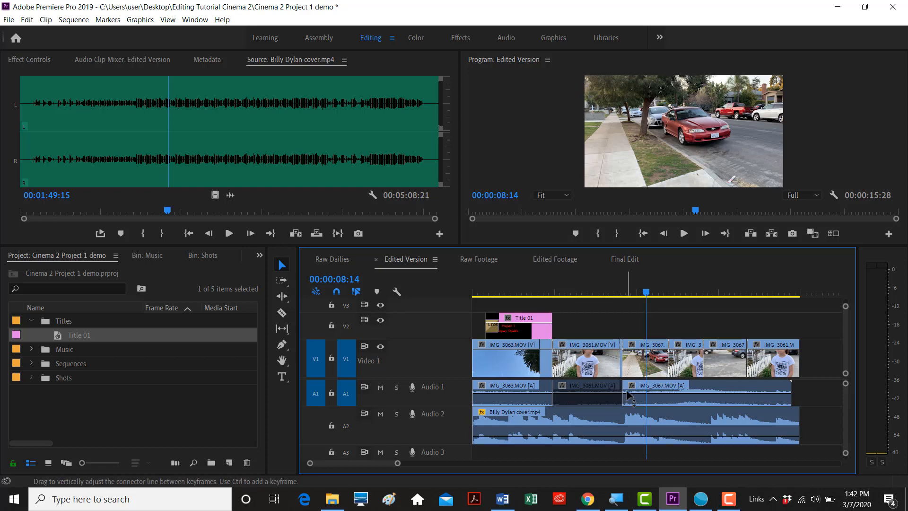
pyautogui.press('=')
pyautogui.press('=')
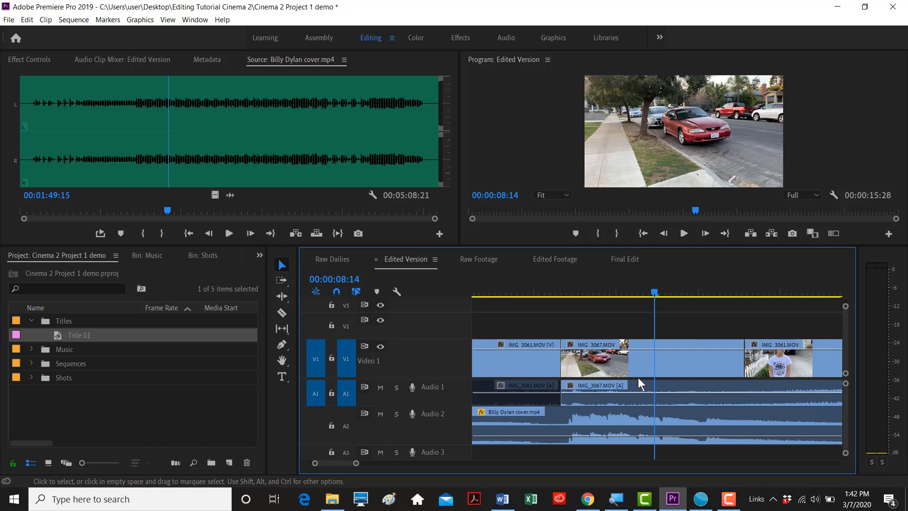
pyautogui.press('-')
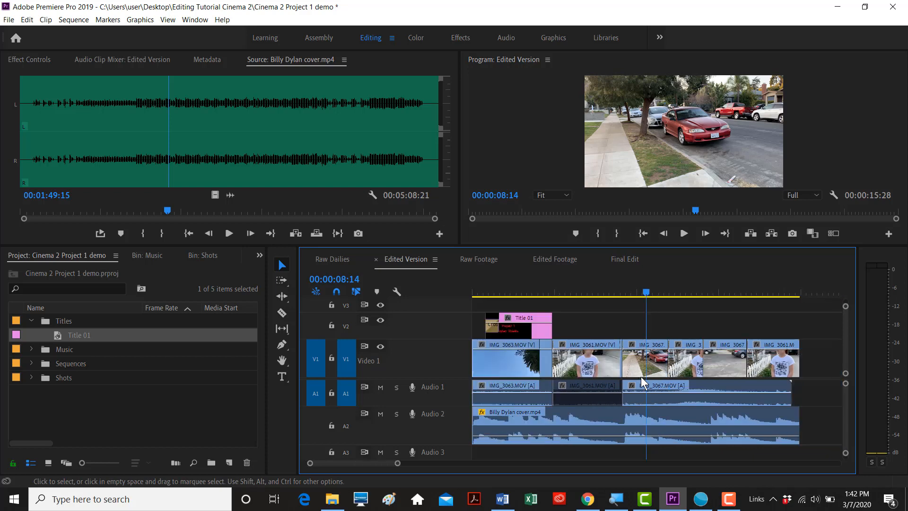
pyautogui.moveTo(645, 290); pyautogui.dragTo(512, 299)
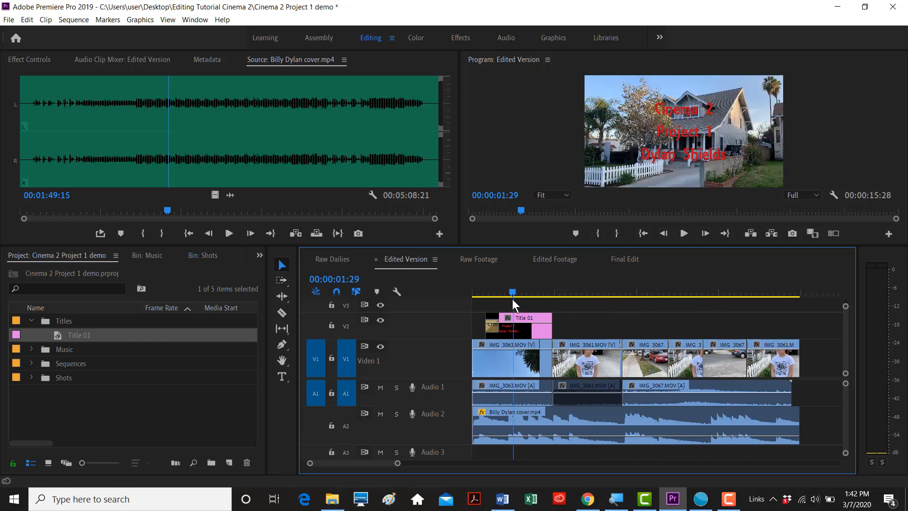
pyautogui.press('-')
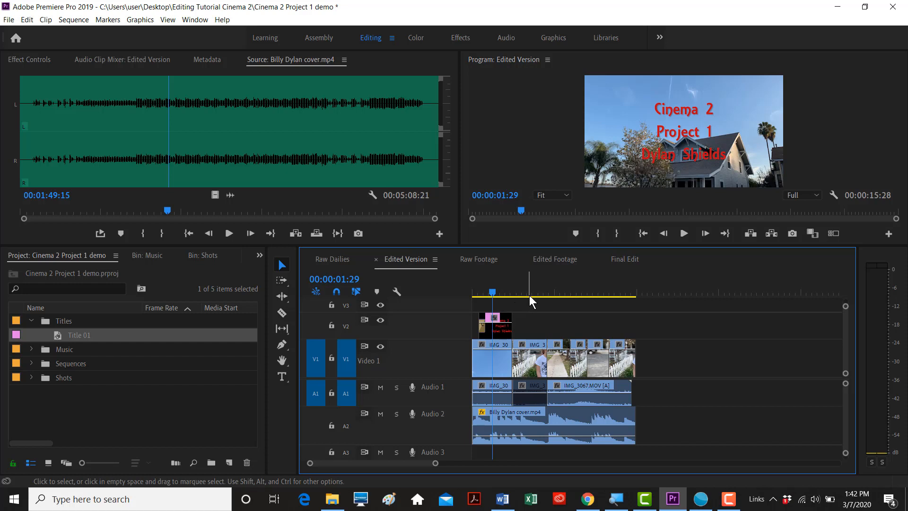
# - Open the Final Edit sequence, enlarge the monitors, and scrub the footage around 6:45–6:51
pyautogui.click(554, 259)
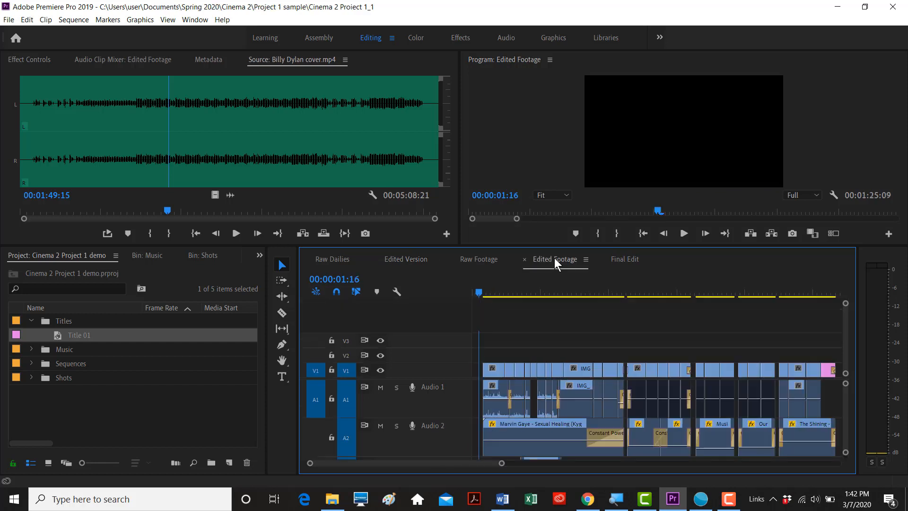
pyautogui.click(620, 260)
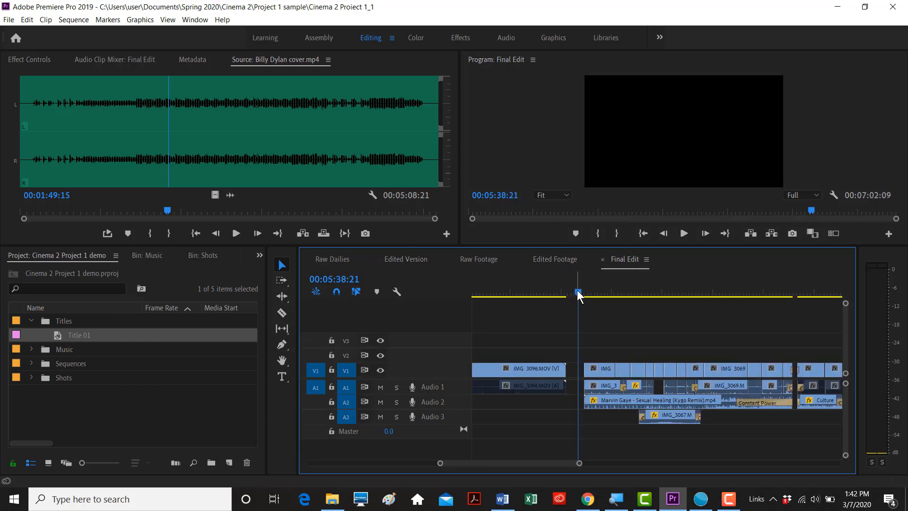
pyautogui.press('-')
pyautogui.press('-')
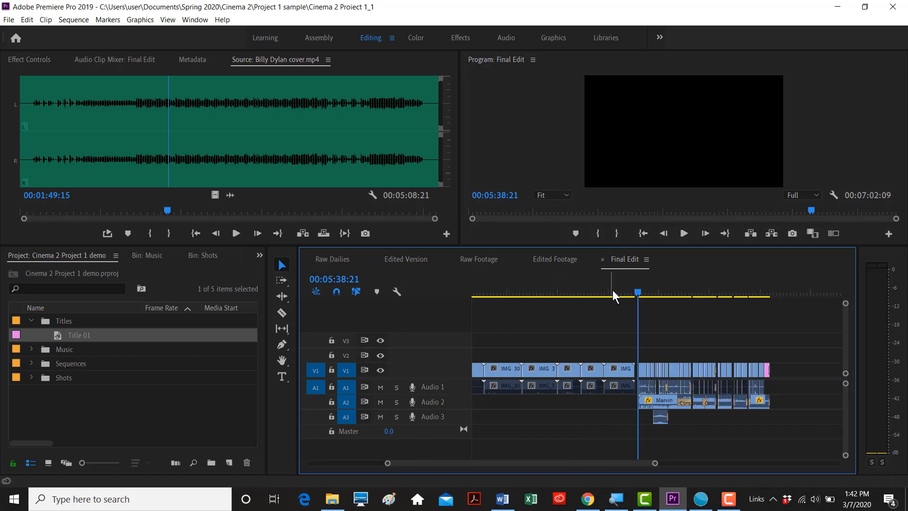
pyautogui.moveTo(636, 297); pyautogui.dragTo(753, 307)
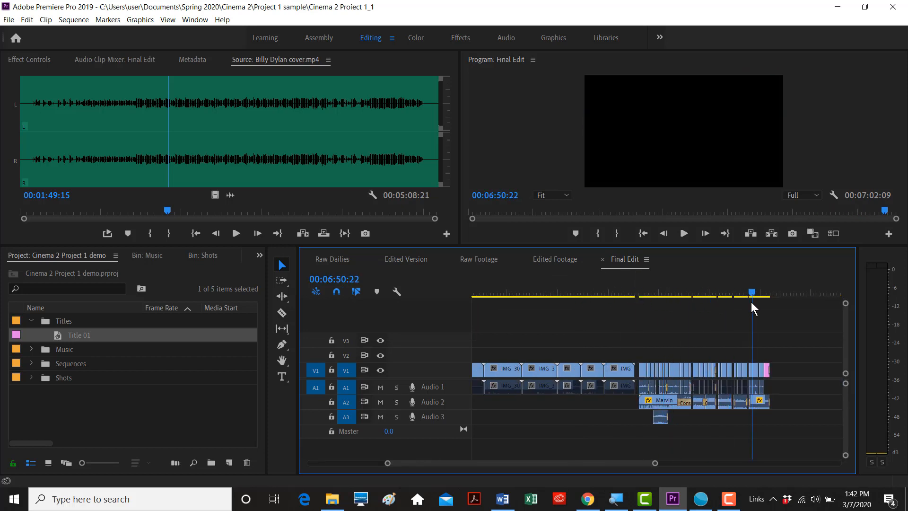
pyautogui.press('=')
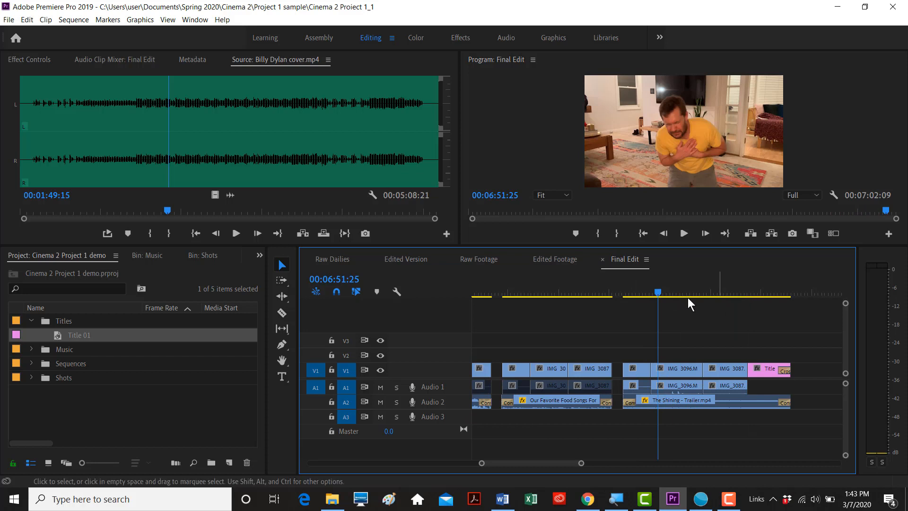
pyautogui.moveTo(659, 296); pyautogui.dragTo(515, 312)
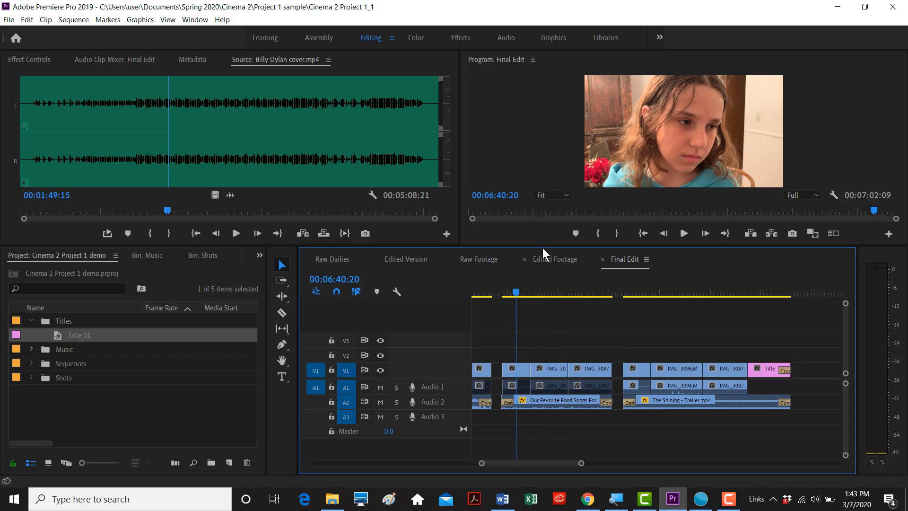
pyautogui.moveTo(544, 246); pyautogui.dragTo(544, 285)
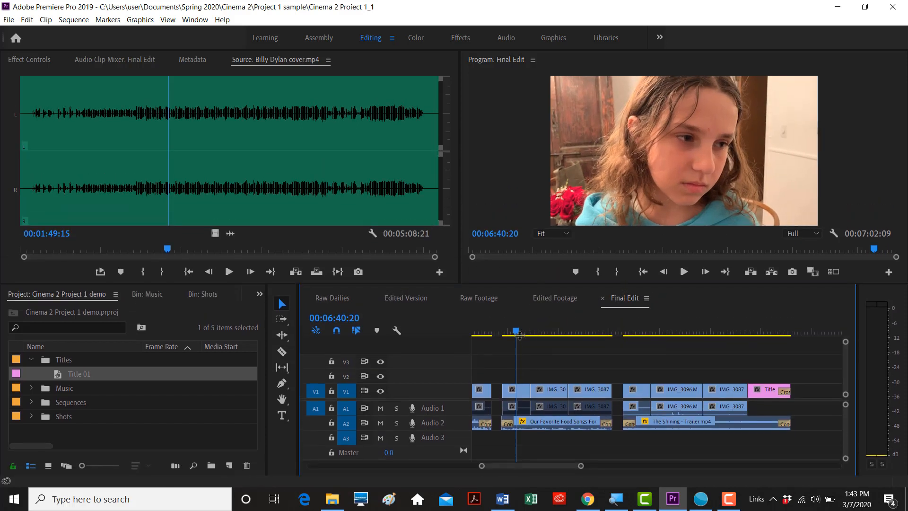
pyautogui.moveTo(518, 333)
pyautogui.mouseDown()
pyautogui.moveTo(589, 339)
pyautogui.moveTo(529, 345)
pyautogui.moveTo(513, 336)
pyautogui.mouseUp()
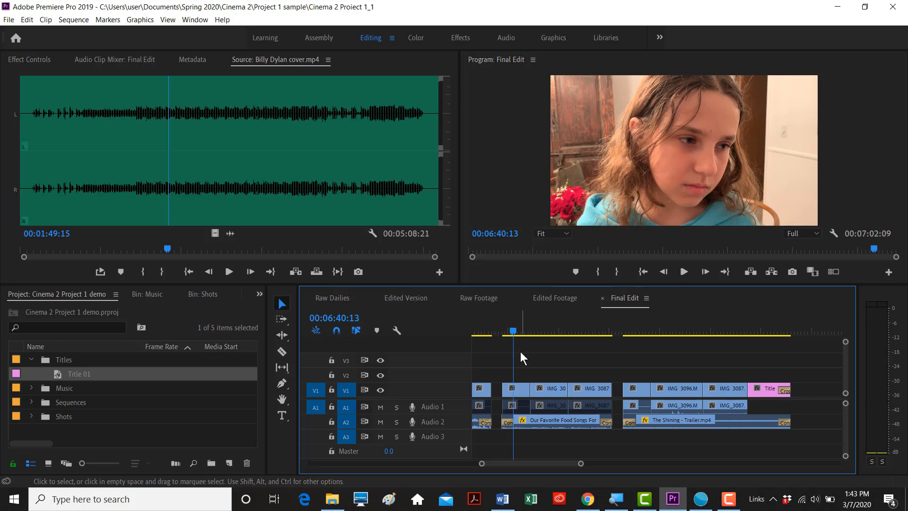
pyautogui.scroll(3, 522, 349)
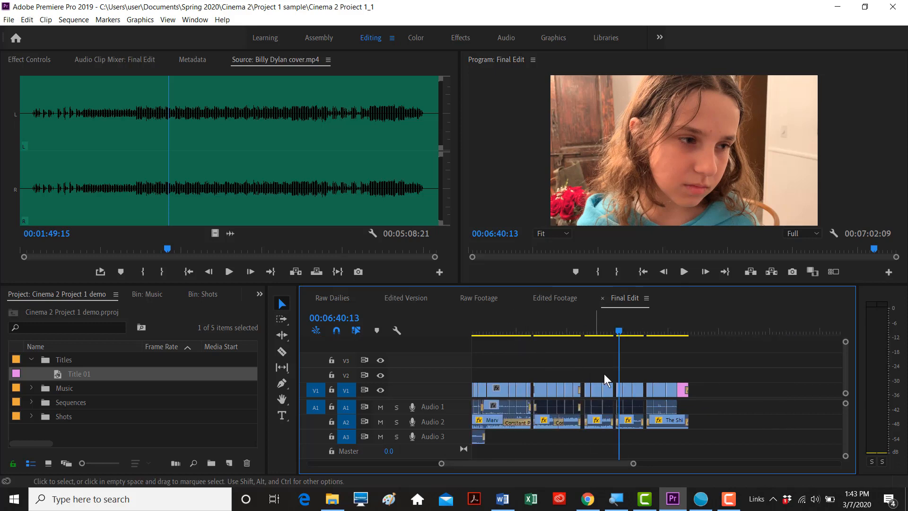
# - Select the first and third clips of the last group and paste copies just past Final Edit's end
pyautogui.scroll(1, 611, 371)
pyautogui.moveTo(655, 335); pyautogui.dragTo(640, 352)
pyautogui.press('-')
pyautogui.click(636, 388)
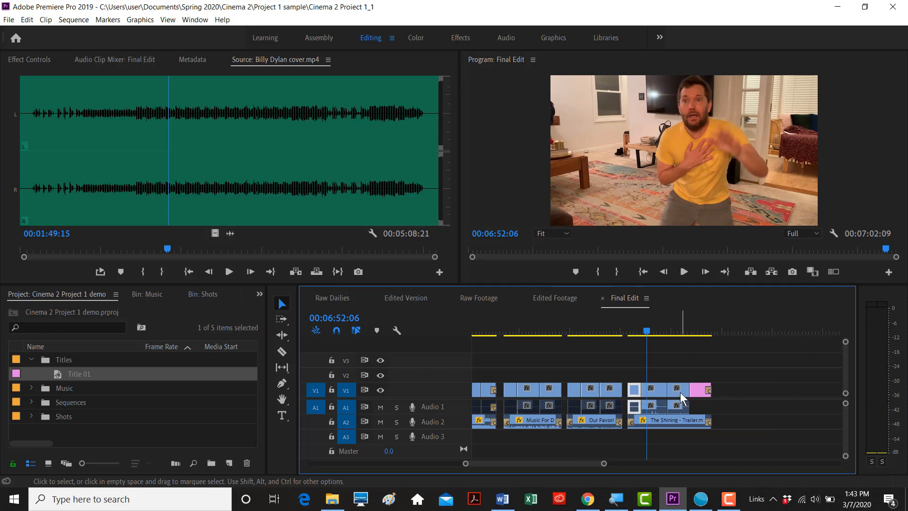
pyautogui.click(679, 388)
pyautogui.click(639, 389)
pyautogui.click(636, 389)
pyautogui.keyDown('shift'); pyautogui.click(676, 389); pyautogui.keyUp('shift')
pyautogui.click(730, 331)
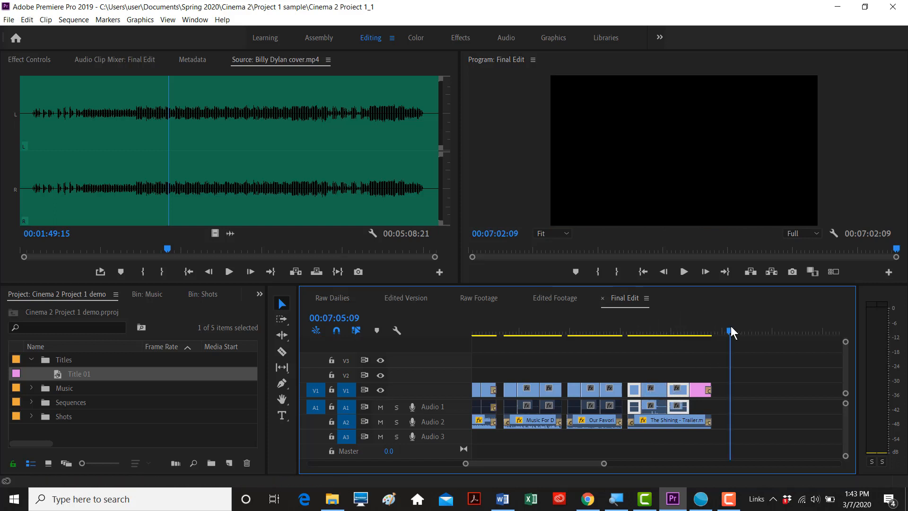
pyautogui.hotkey('ctrl', 'v')
# - Preview the pasted clips and trim the first IMG_3087 copy to end at 7:07:12
pyautogui.scroll(-4, 775, 407)
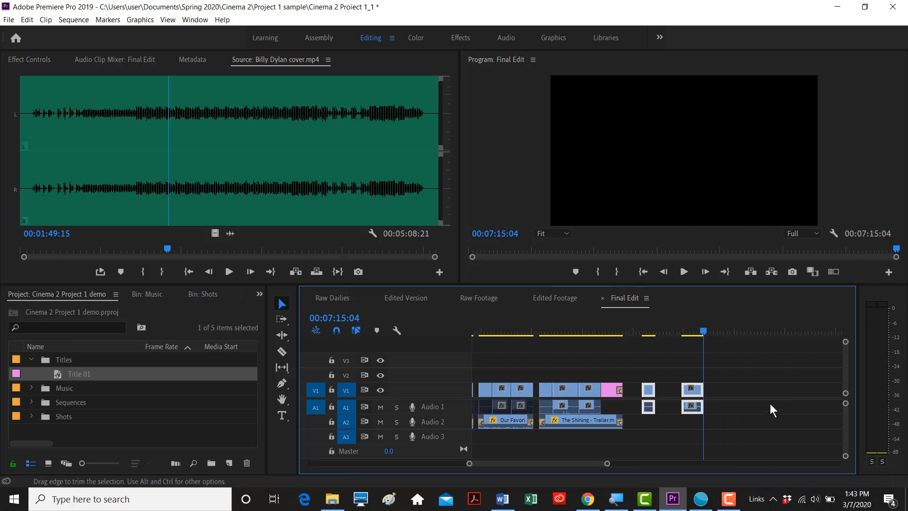
pyautogui.click(648, 330)
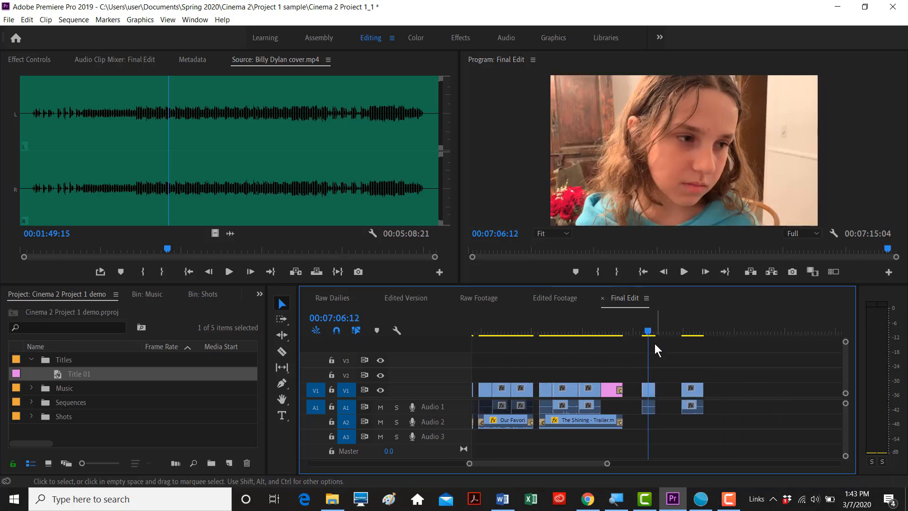
pyautogui.moveTo(648, 333); pyautogui.dragTo(641, 331)
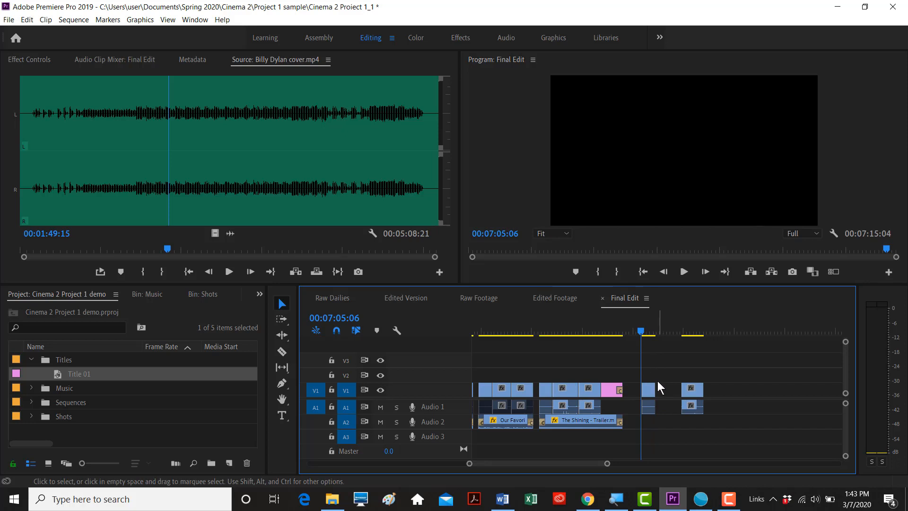
pyautogui.moveTo(651, 387); pyautogui.dragTo(662, 387)
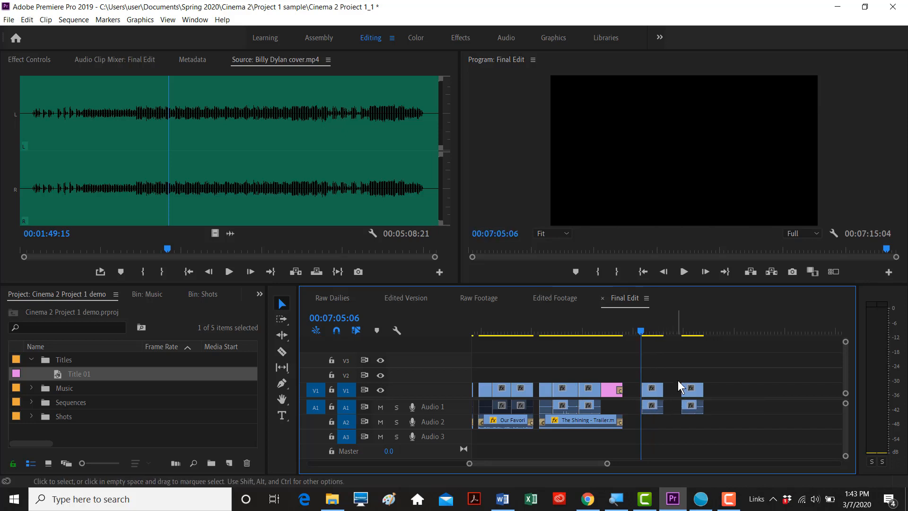
pyautogui.press('space')
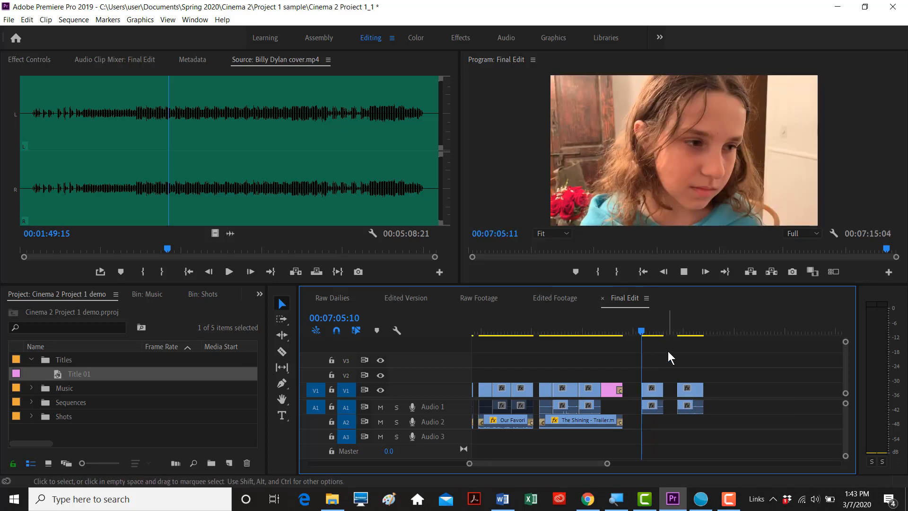
pyautogui.press('=')
pyautogui.press('=')
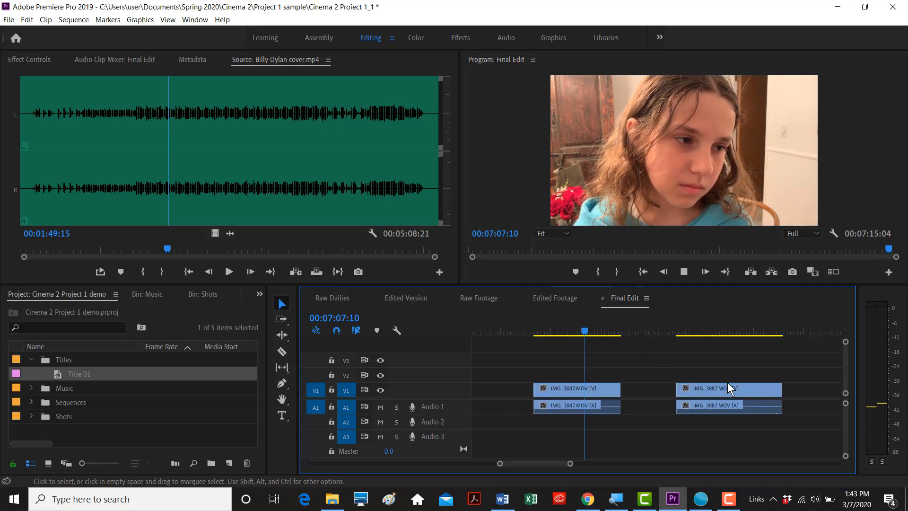
pyautogui.press('space')
pyautogui.moveTo(604, 333); pyautogui.dragTo(538, 333)
pyautogui.press('space')
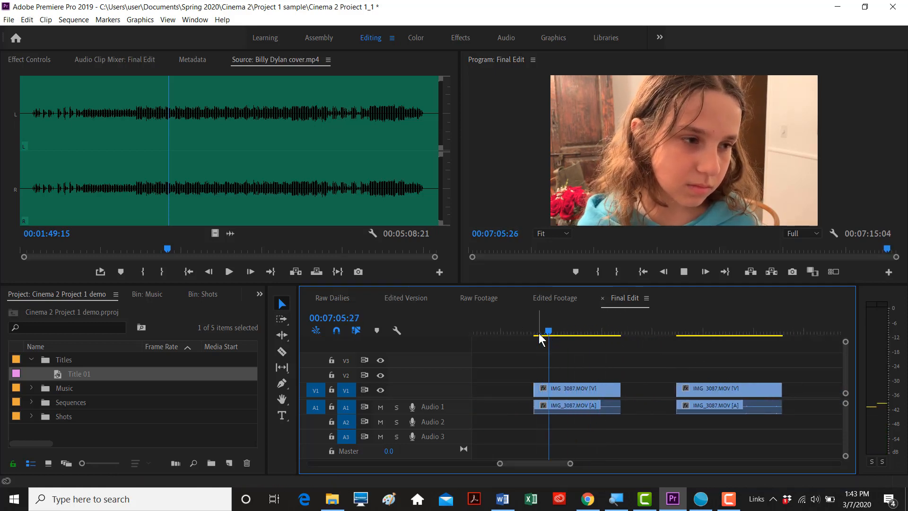
pyautogui.press('space')
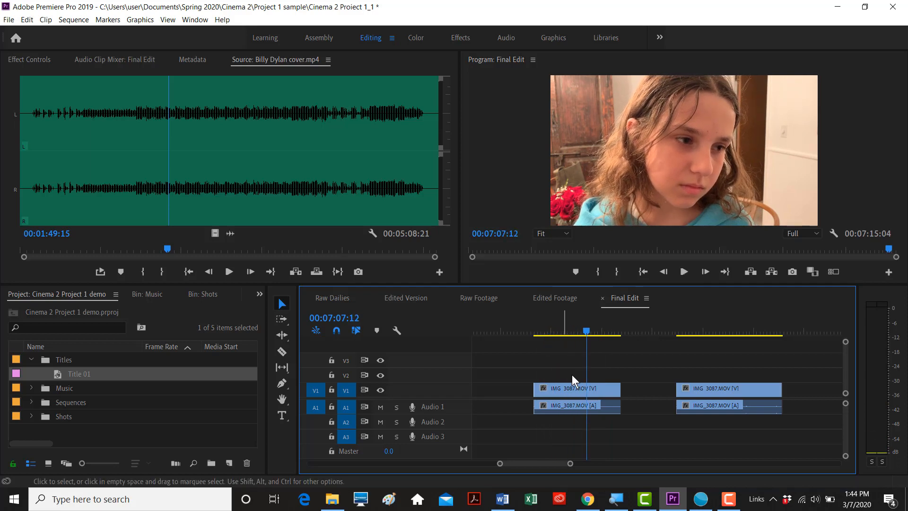
pyautogui.moveTo(620, 388); pyautogui.dragTo(587, 388)
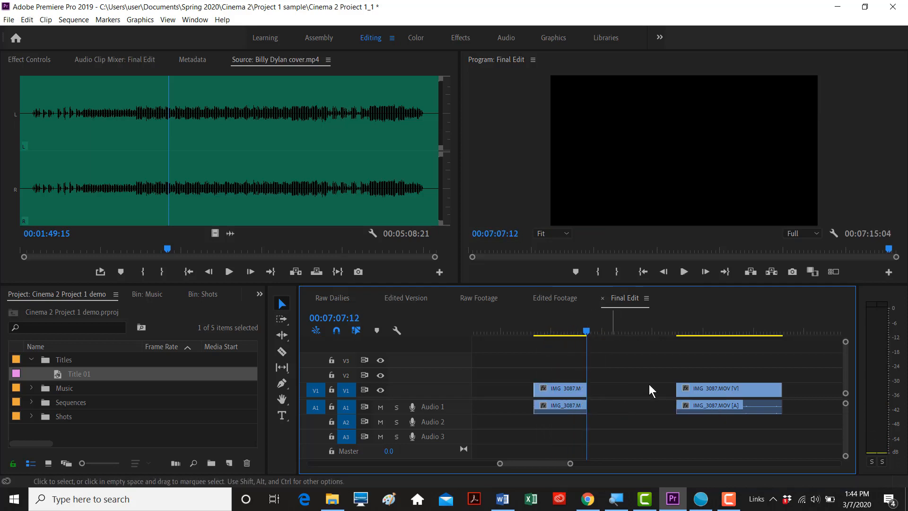
# - Trim the second IMG_3087 copy to start at 7:13:12 and select both trimmed copies
pyautogui.click(673, 331)
pyautogui.press('space')
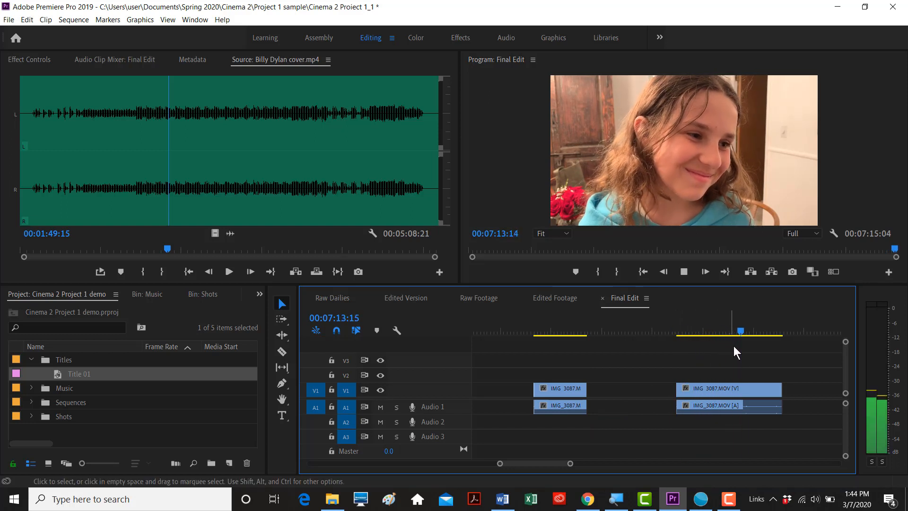
pyautogui.press('space')
pyautogui.moveTo(762, 331); pyautogui.dragTo(738, 333)
pyautogui.moveTo(680, 387); pyautogui.dragTo(647, 389)
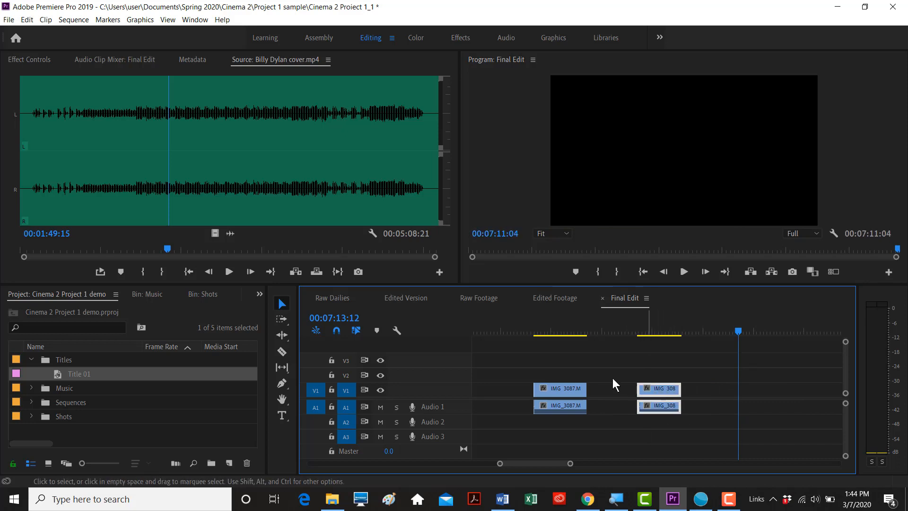
pyautogui.moveTo(572, 338); pyautogui.dragTo(544, 339)
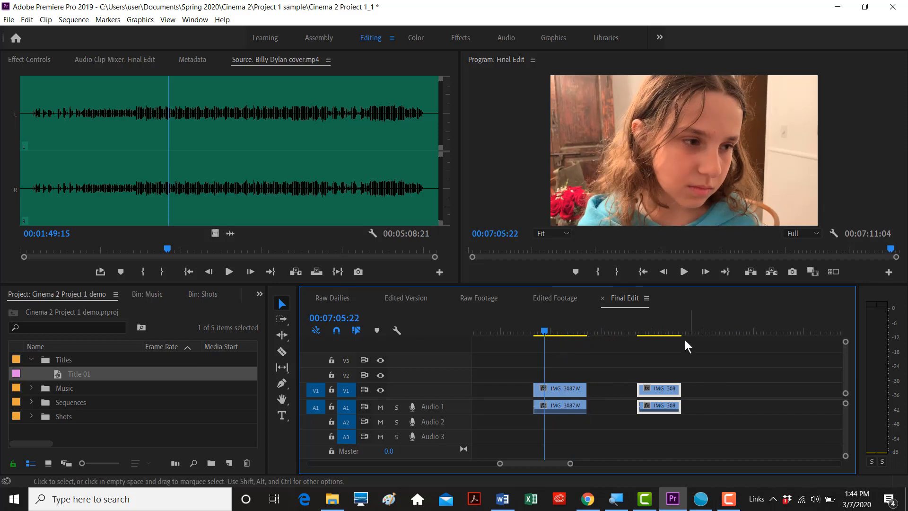
pyautogui.moveTo(694, 368); pyautogui.dragTo(555, 428)
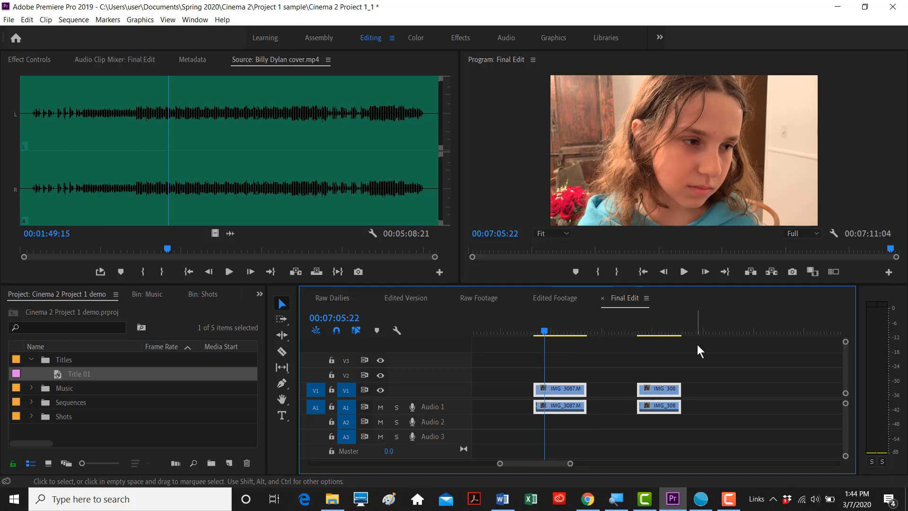
# - Paste two more sets of the copied clips after the trimmed copies, around 7:13:21
pyautogui.click(713, 323)
pyautogui.scroll(-2, 740, 366)
pyautogui.scroll(-2, 742, 369)
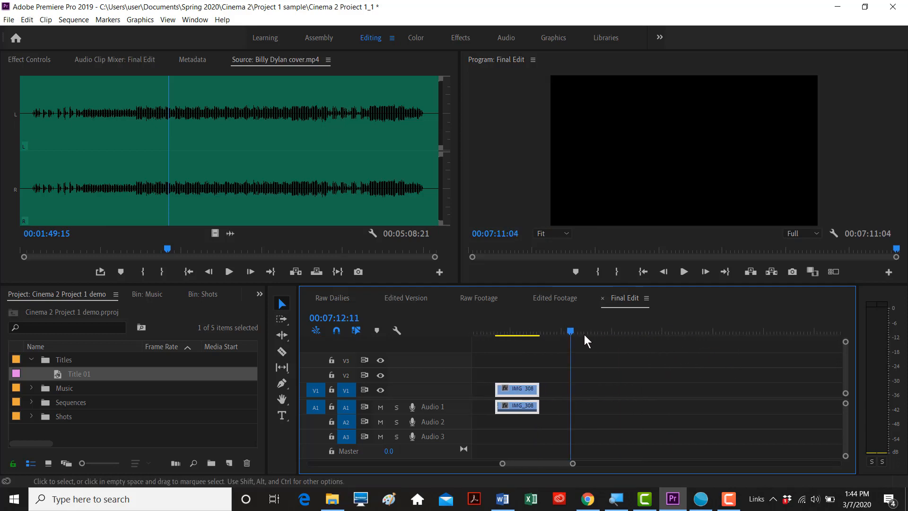
pyautogui.moveTo(573, 328); pyautogui.dragTo(733, 337)
pyautogui.hotkey('ctrl', 'v')
pyautogui.scroll(-5, 730, 360)
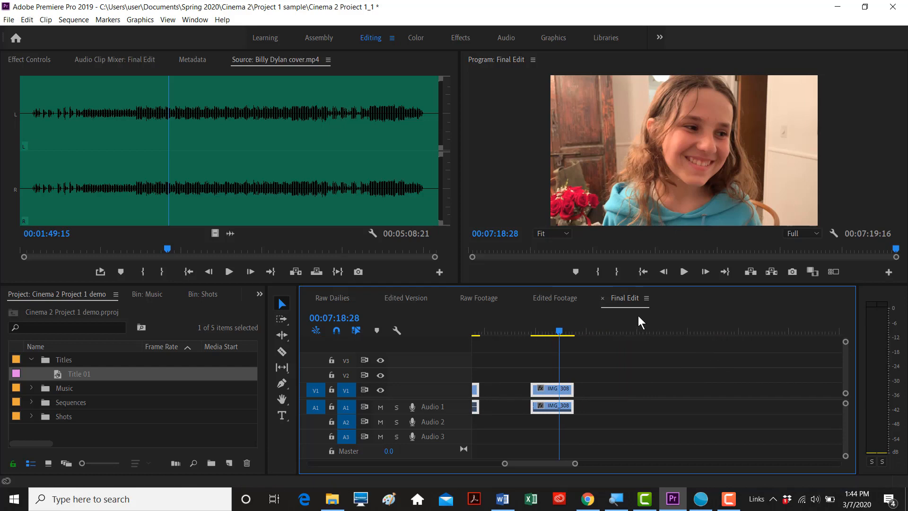
pyautogui.click(635, 322)
pyautogui.hotkey('ctrl', 'v')
pyautogui.moveTo(655, 328); pyautogui.dragTo(533, 341)
# - Select every pasted copy past the original end of Final Edit and delete them
pyautogui.scroll(3, 532, 342)
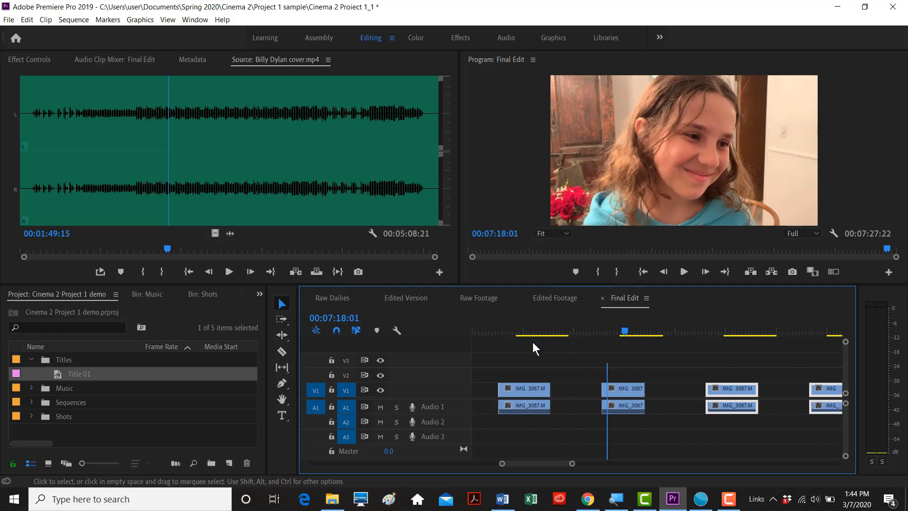
pyautogui.press('-')
pyautogui.press('-')
pyautogui.moveTo(715, 367); pyautogui.dragTo(574, 417)
pyautogui.press('Delete')
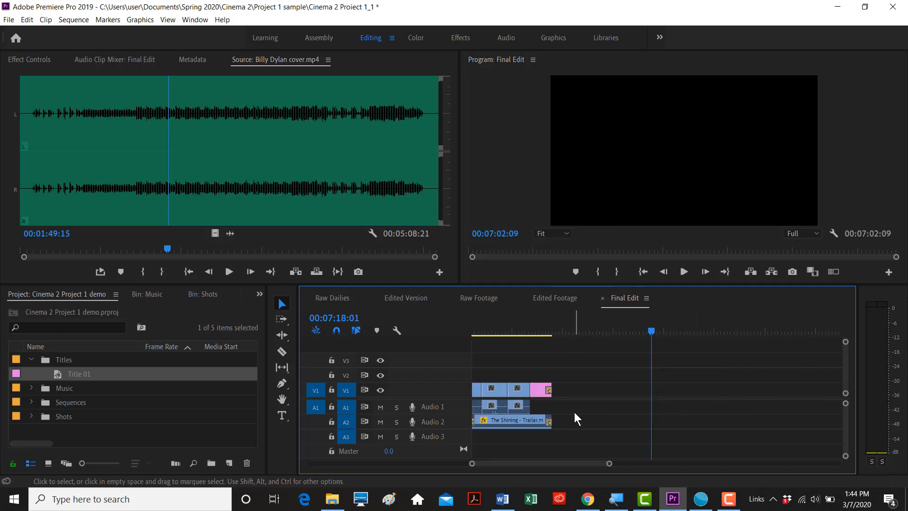
pyautogui.press('-')
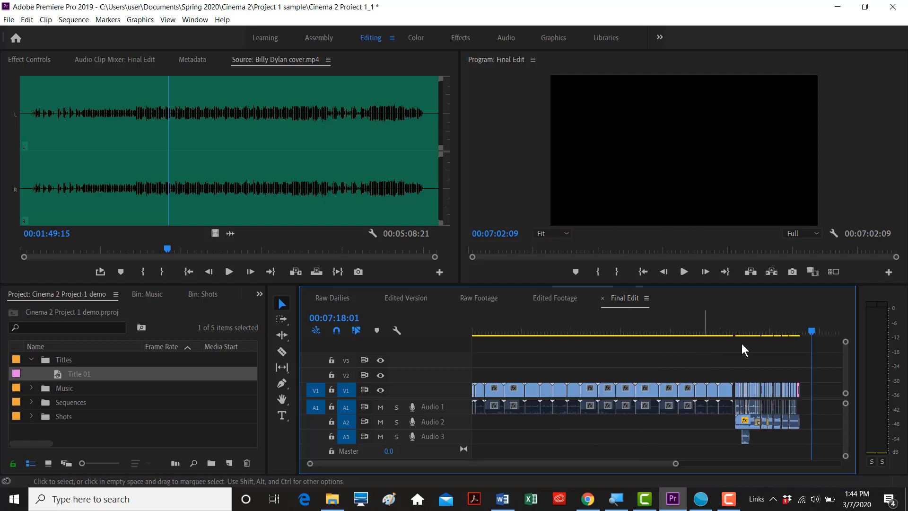
# - Review the sequence around 3:58:18 and 4:46:18, then switch to the Raw Footage sequence
pyautogui.moveTo(809, 329); pyautogui.dragTo(764, 334)
pyautogui.click(658, 327)
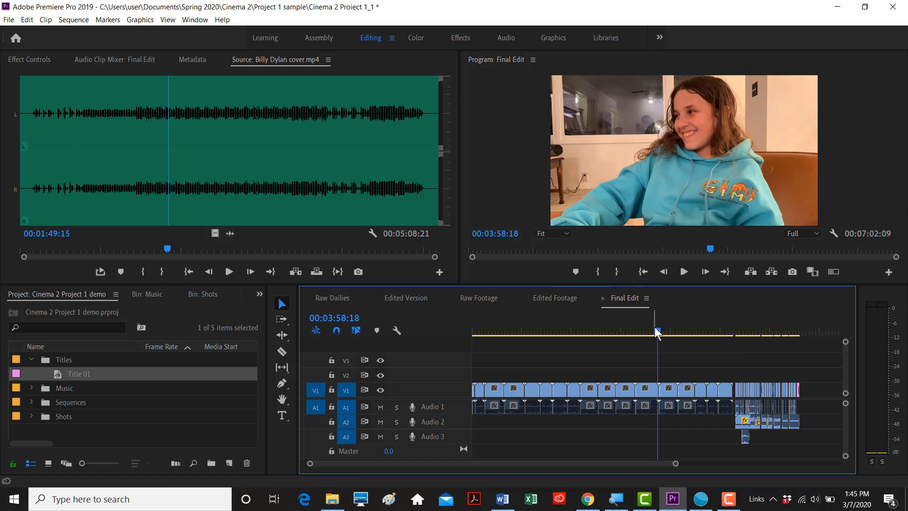
pyautogui.press('=')
pyautogui.press('=')
pyautogui.press('=')
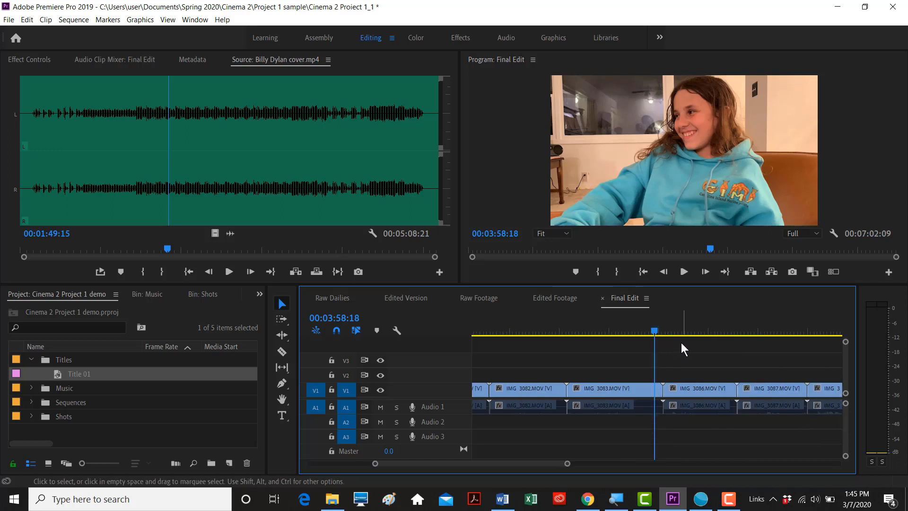
pyautogui.press('-')
pyautogui.press('-')
pyautogui.press('-')
pyautogui.press('-')
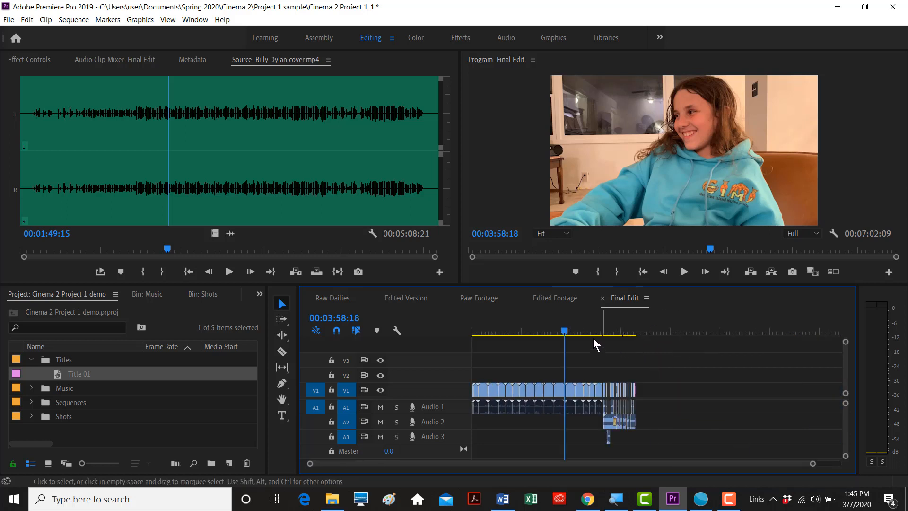
pyautogui.moveTo(566, 328); pyautogui.dragTo(582, 333)
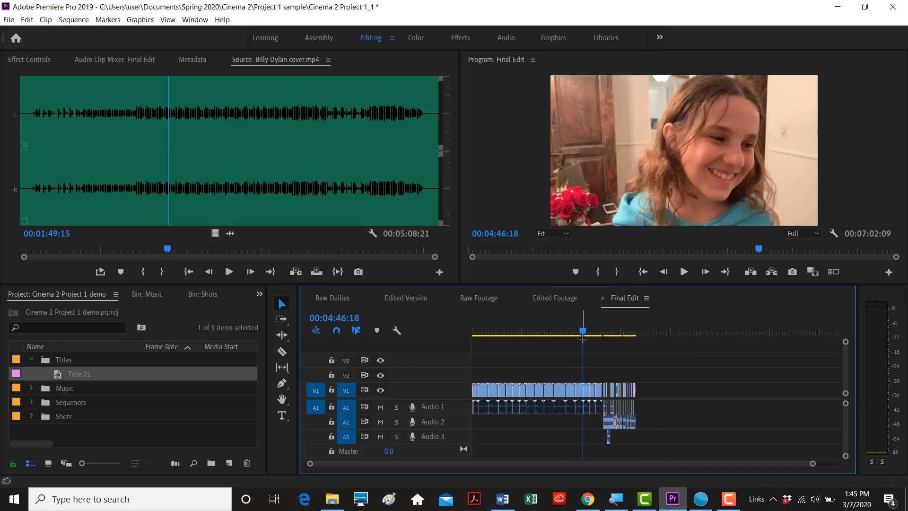
pyautogui.press('=')
pyautogui.press('=')
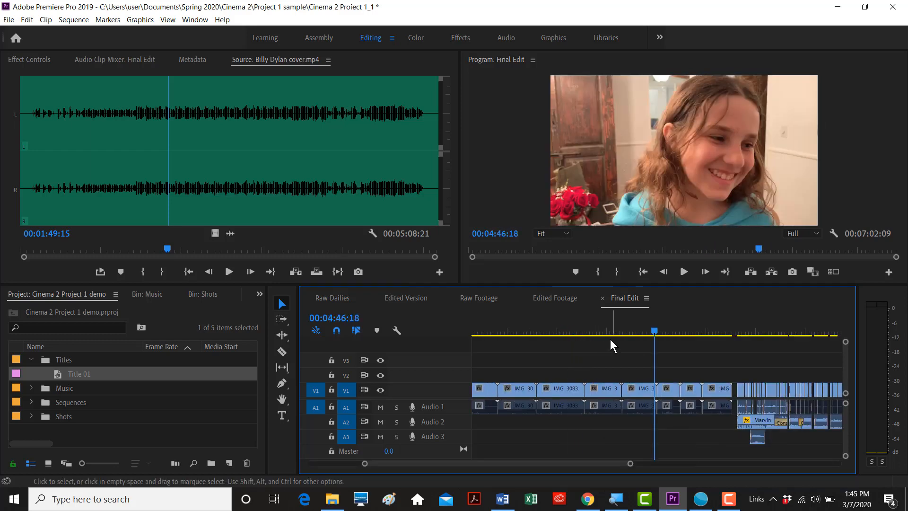
pyautogui.click(489, 300)
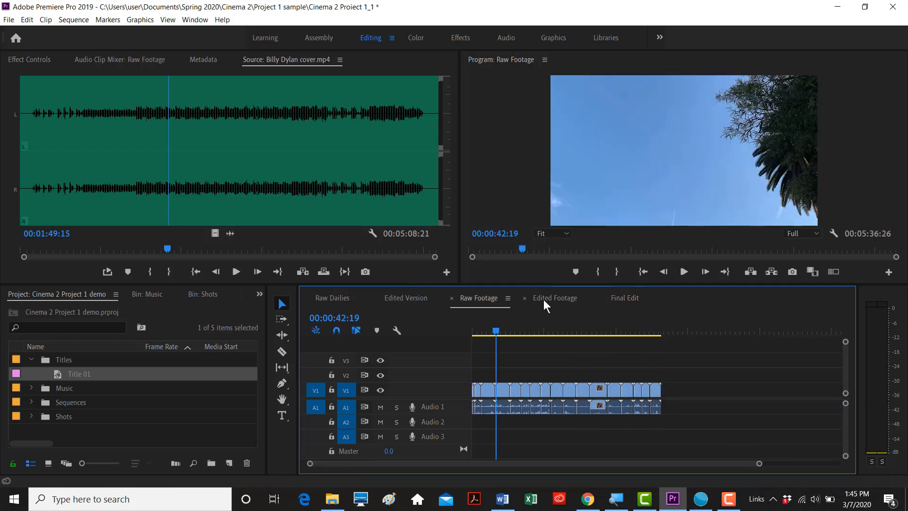
# - Compare the Raw Footage and Edited Footage sequences by switching between them
pyautogui.click(543, 299)
pyautogui.click(483, 300)
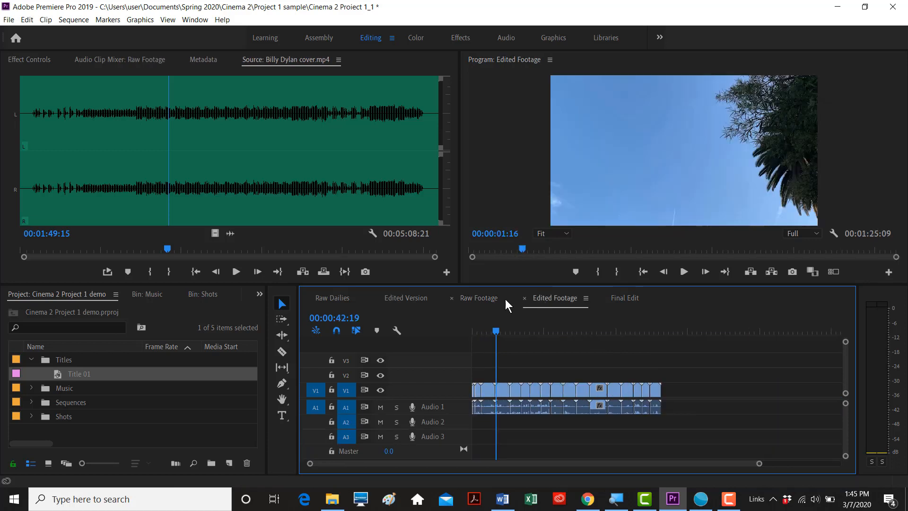
pyautogui.click(539, 299)
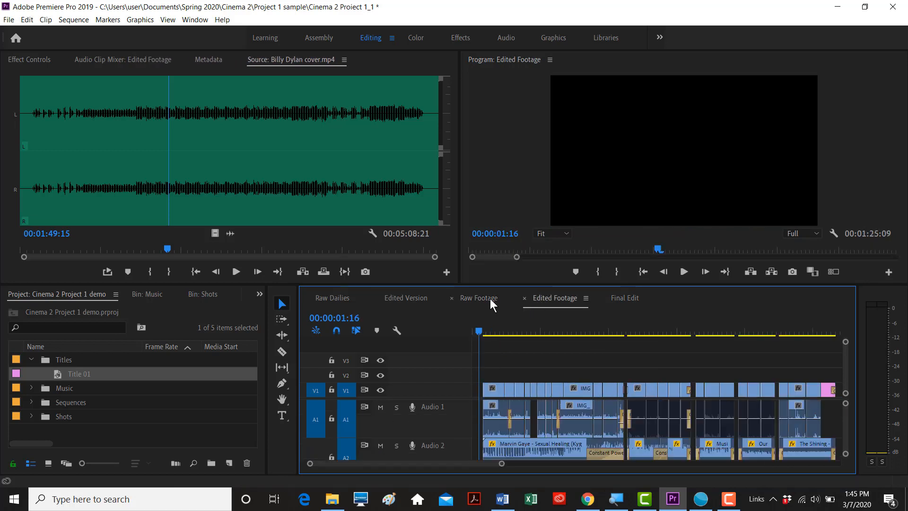
pyautogui.click(490, 299)
pyautogui.click(543, 297)
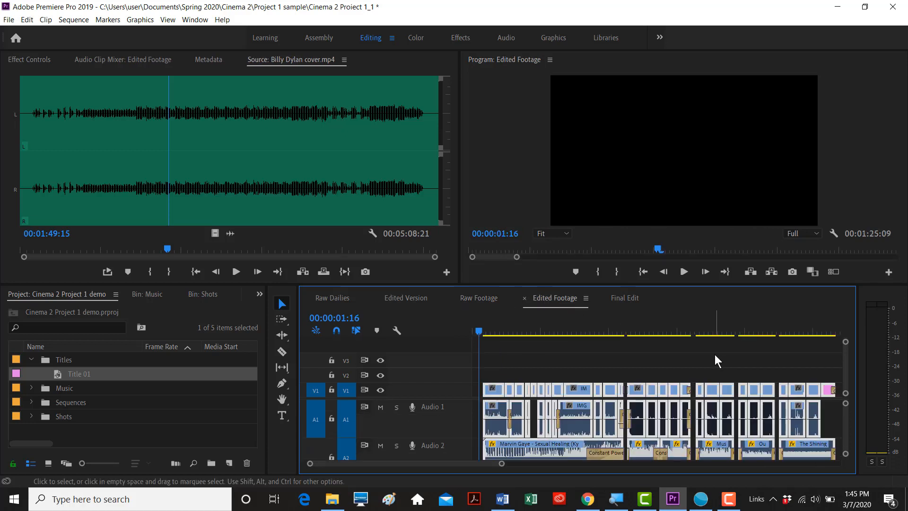
pyautogui.click(490, 298)
# - Paste the copied clips past the end of Raw Footage, then undo the paste
pyautogui.click(673, 327)
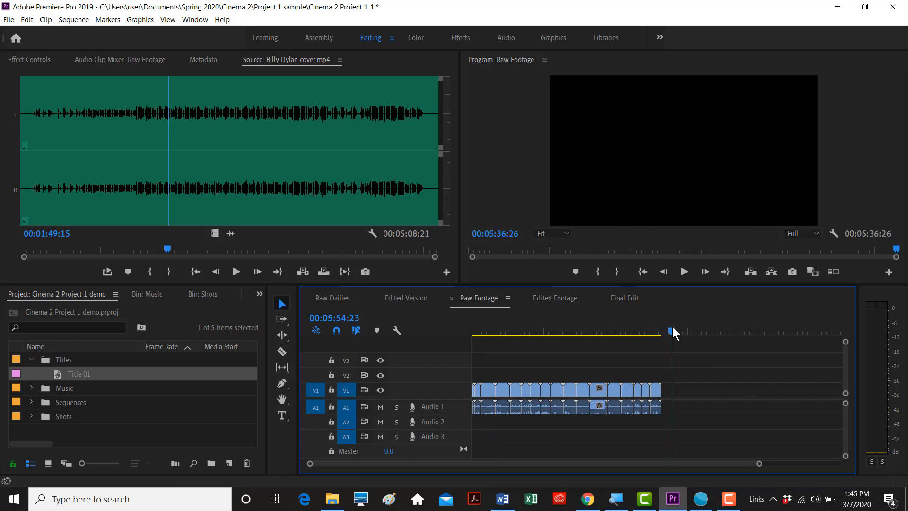
pyautogui.hotkey('ctrl', 'v')
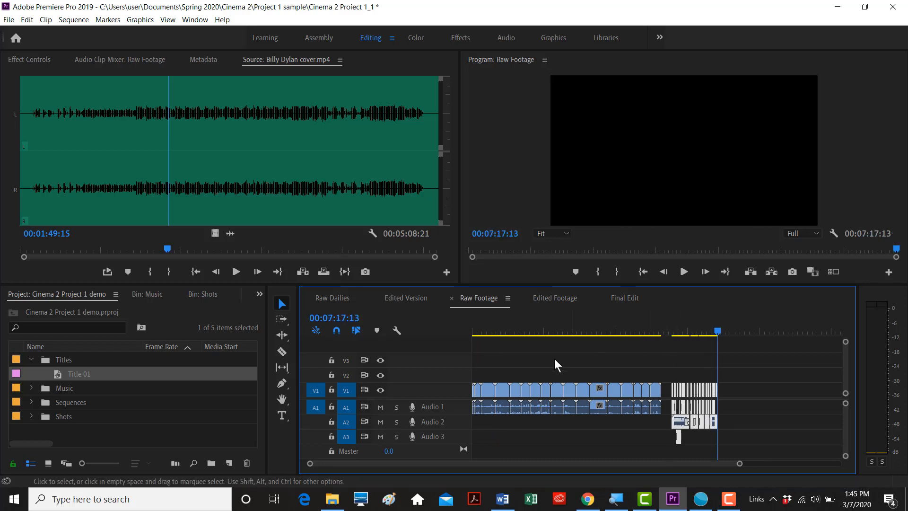
pyautogui.hotkey('ctrl', 'z')
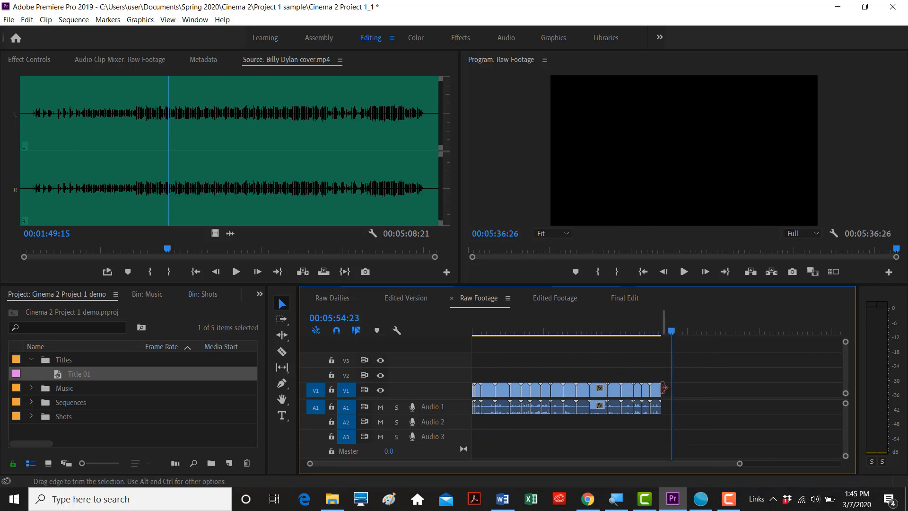
# - Return to the Final Edit sequence and fit the whole sequence in the timeline
pyautogui.click(624, 298)
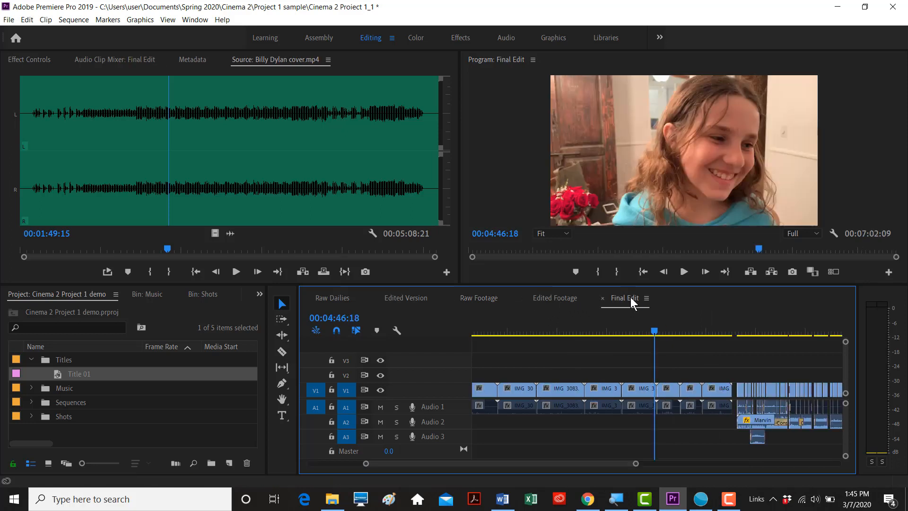
pyautogui.moveTo(654, 331); pyautogui.dragTo(645, 331)
pyautogui.press('-')
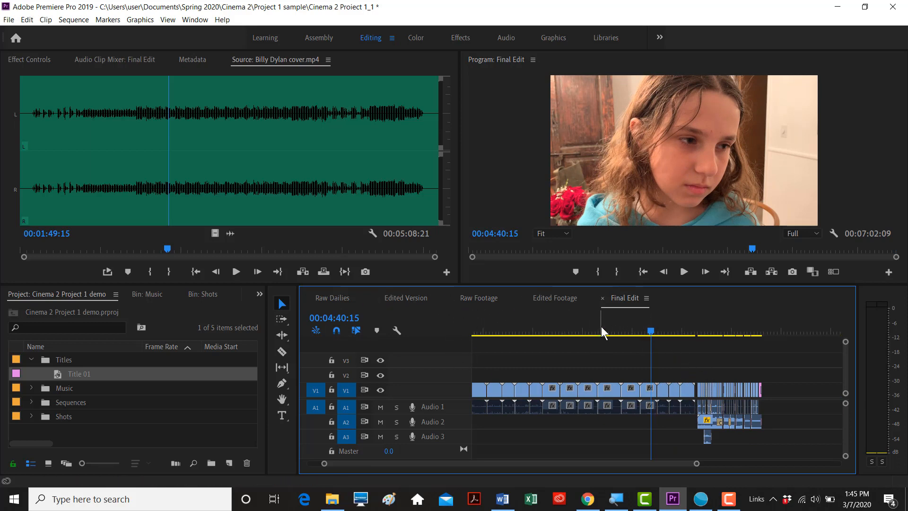
pyautogui.click(7, 20)
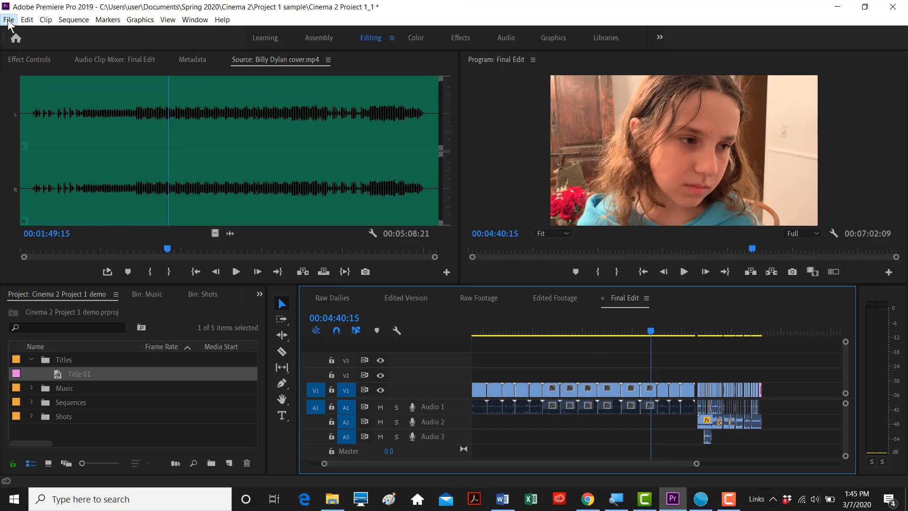
# - Open the Export Settings window for the Final Edit sequence via File > Export > Media
pyautogui.click(9, 21)
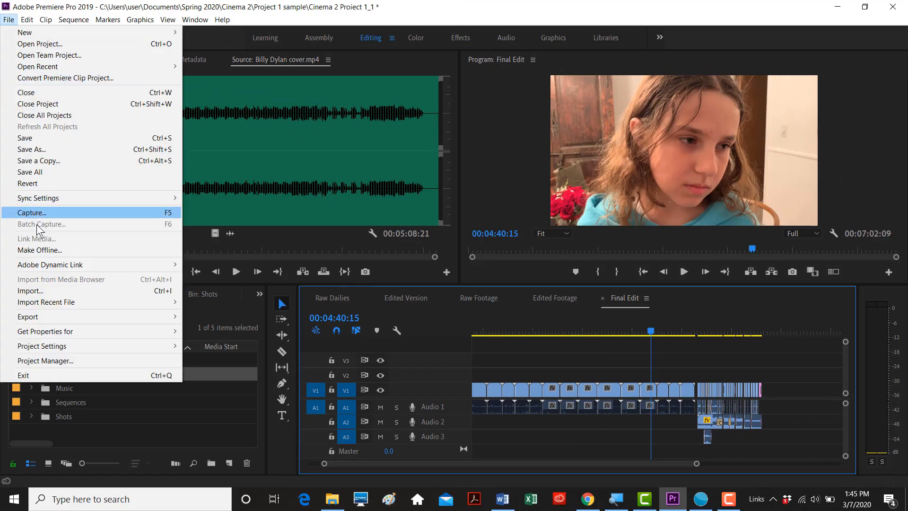
pyautogui.moveTo(94, 316)
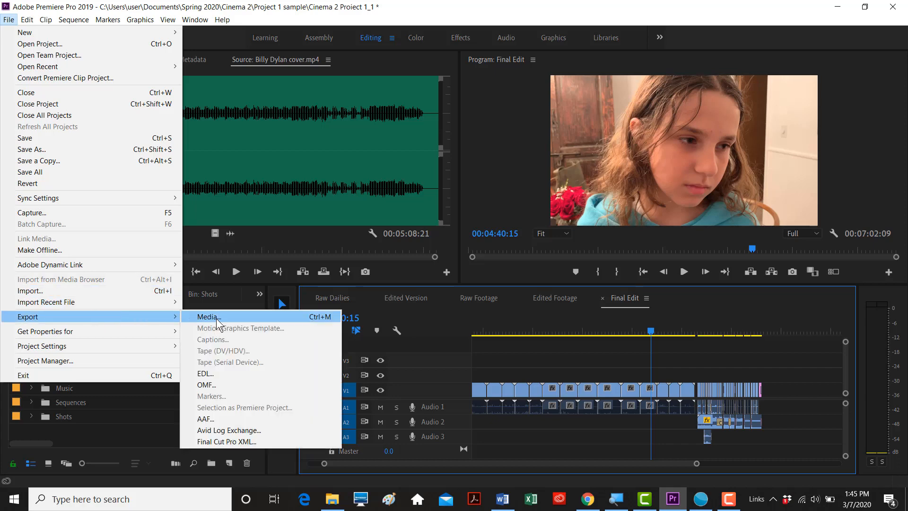
pyautogui.click(216, 317)
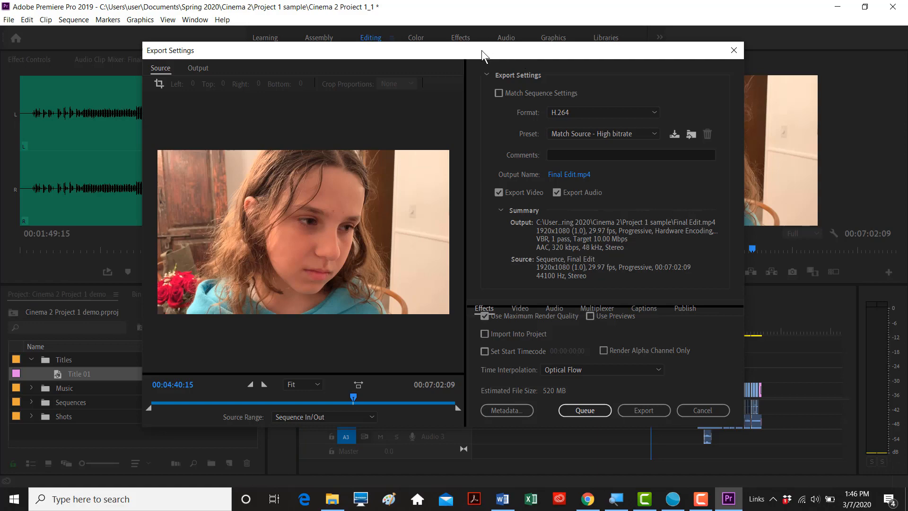
pyautogui.moveTo(481, 50); pyautogui.dragTo(471, 51)
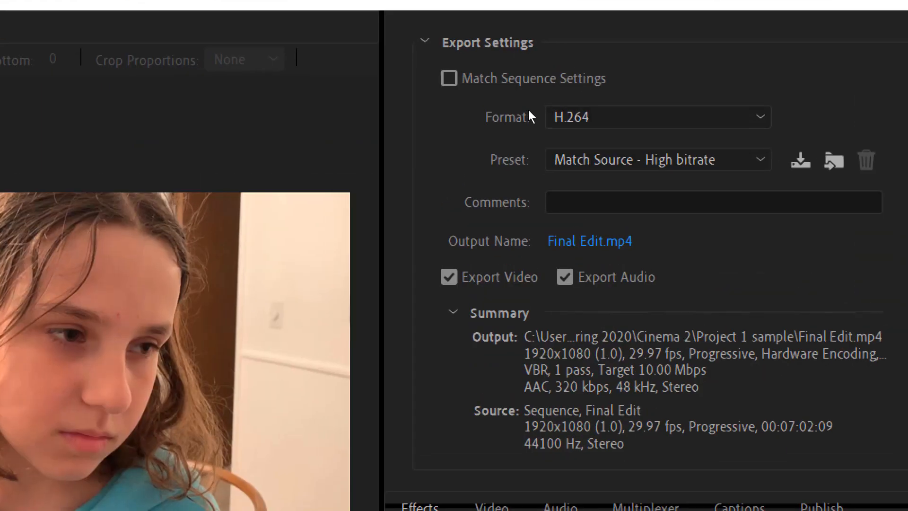
# - Turn off matching sequence settings, keep the H.264 format, and bring up the output file's Save As window
pyautogui.click(489, 81)
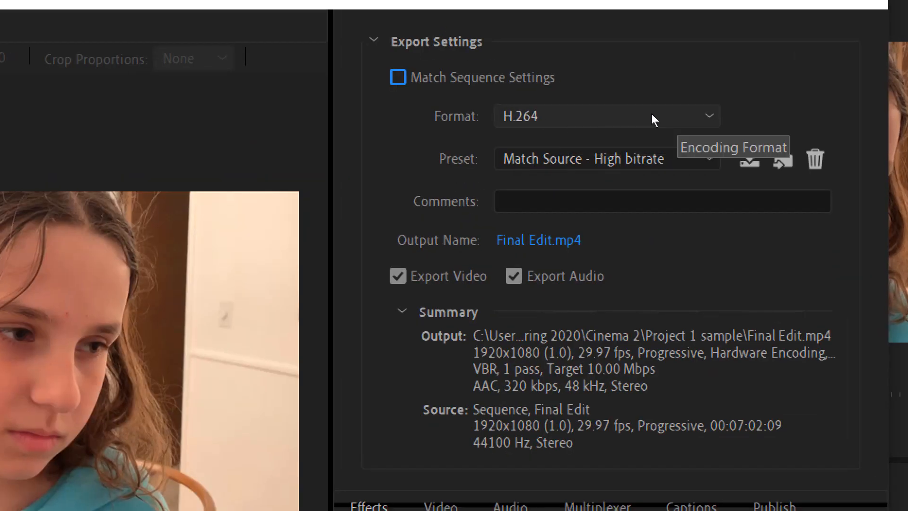
pyautogui.click(644, 113)
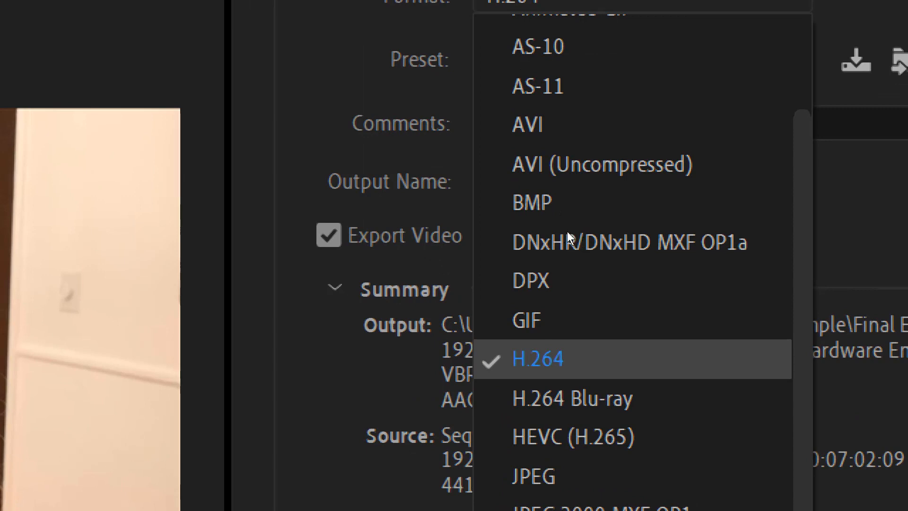
pyautogui.press('Escape')
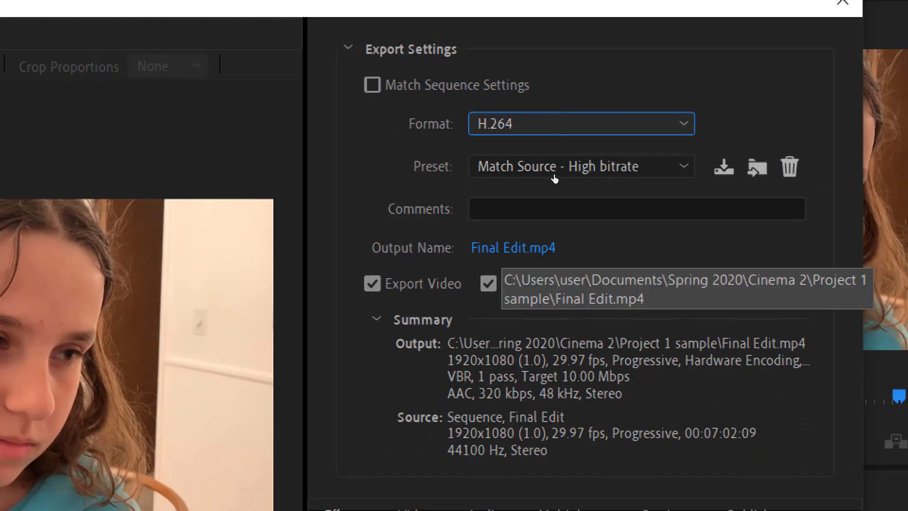
pyautogui.click(504, 249)
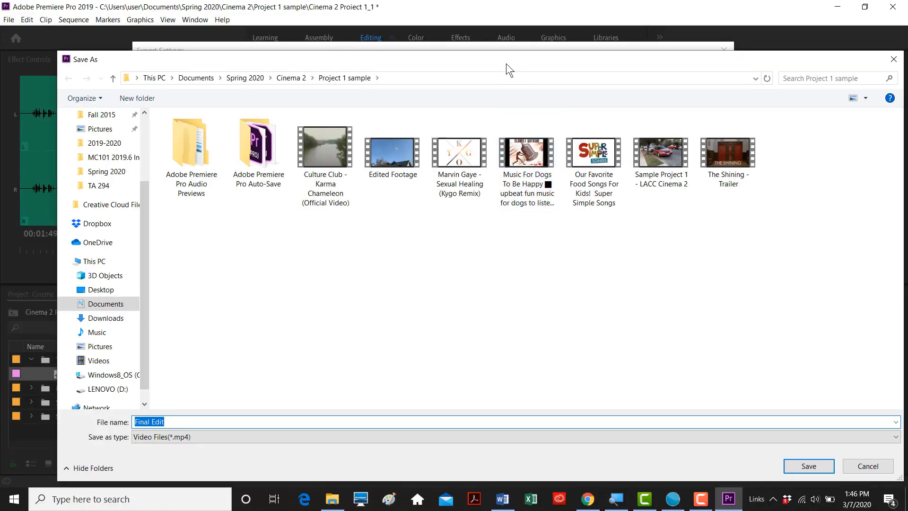
pyautogui.moveTo(506, 63); pyautogui.dragTo(493, 48)
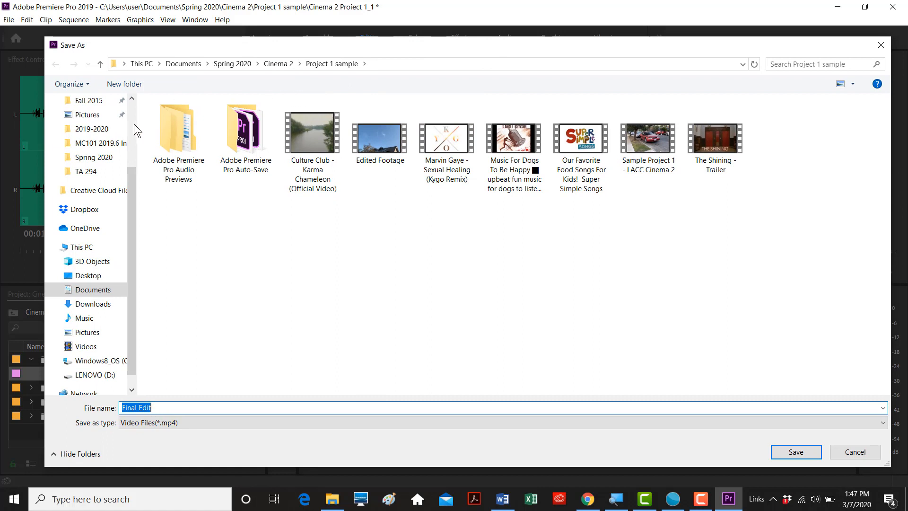
# - Name the output 'Cinema 2 Project 1 Final Edit' in the Desktop's Editing Tutorial Cinema 2 folder
pyautogui.click(91, 275)
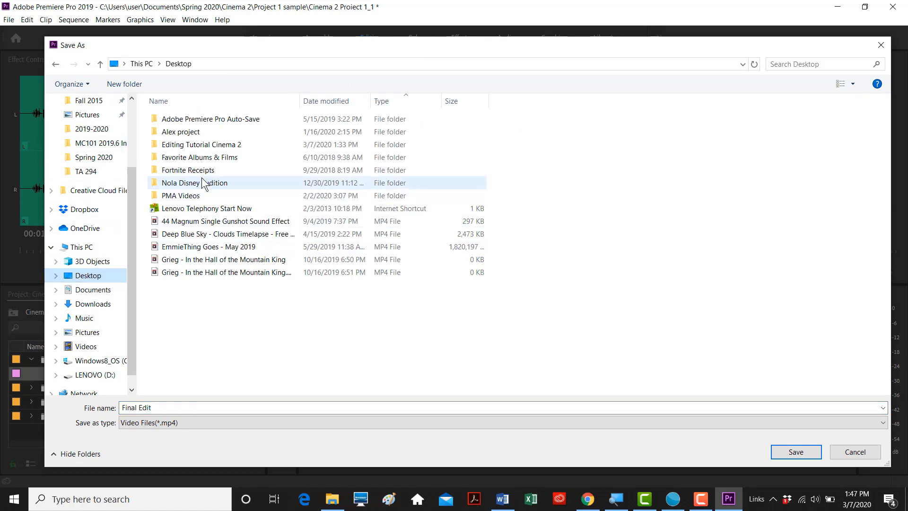
pyautogui.doubleClick(197, 146)
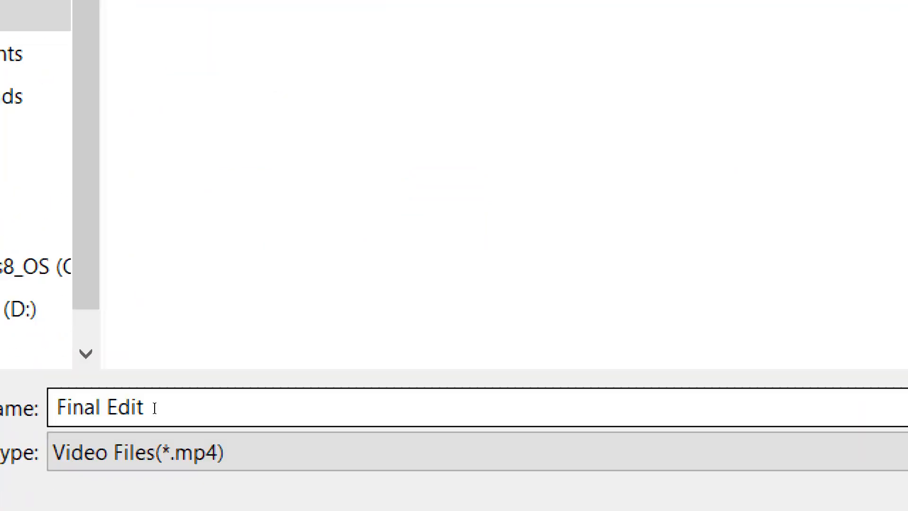
pyautogui.click(155, 408)
pyautogui.write('Cinema 2 Project 1')
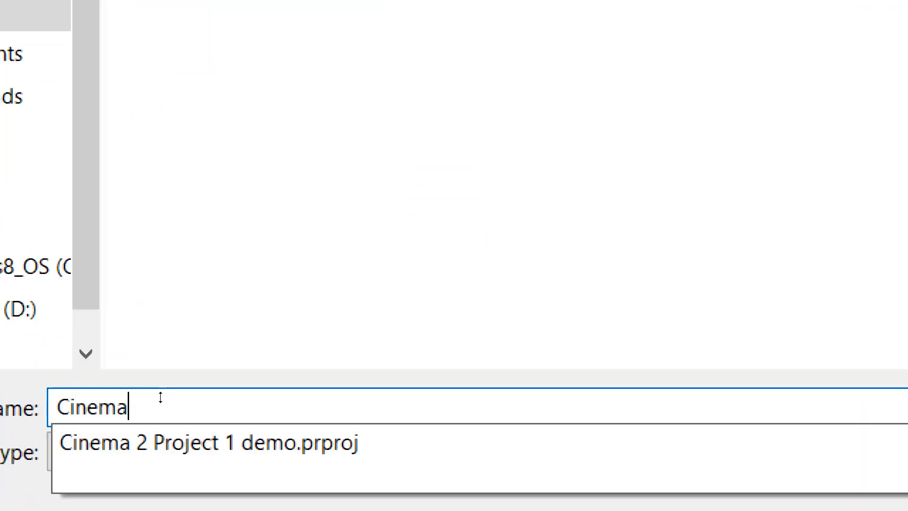
pyautogui.write(' Final Edit')
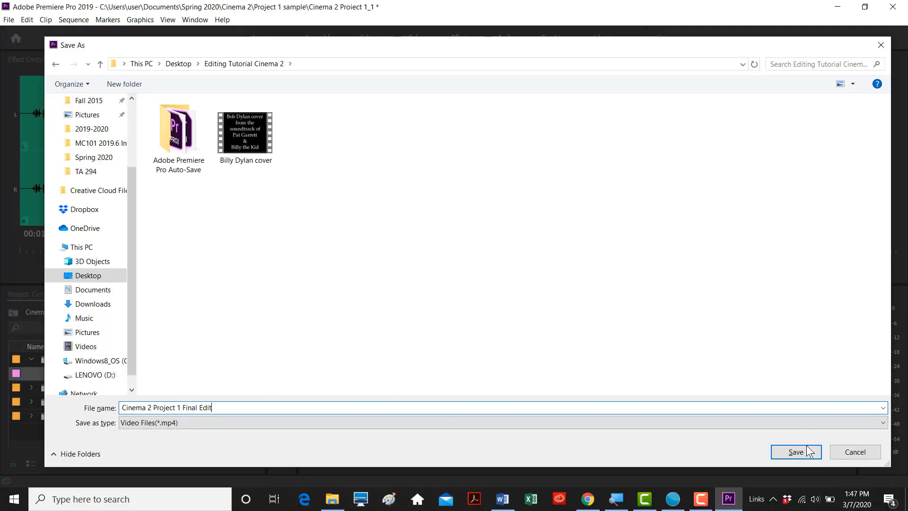
pyautogui.click(807, 449)
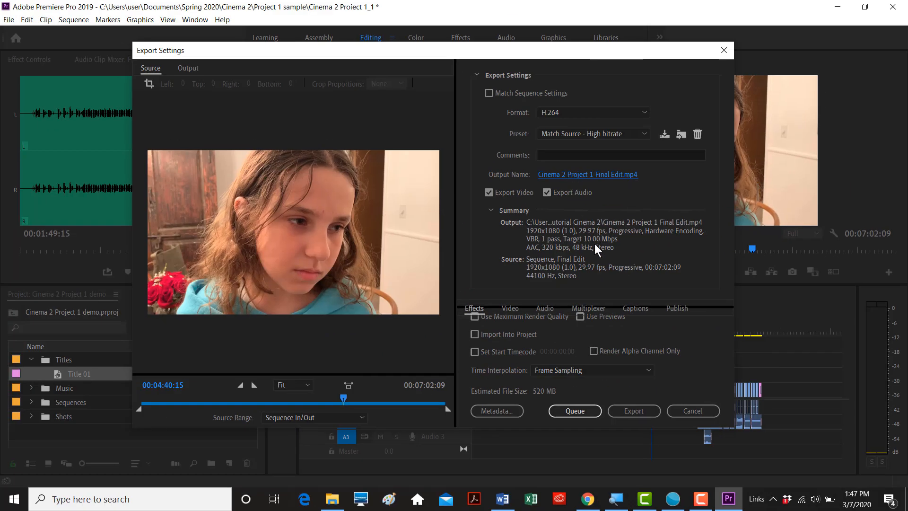
# - Close Export Settings without exporting and minimize Premiere Pro
pyautogui.click(637, 410)
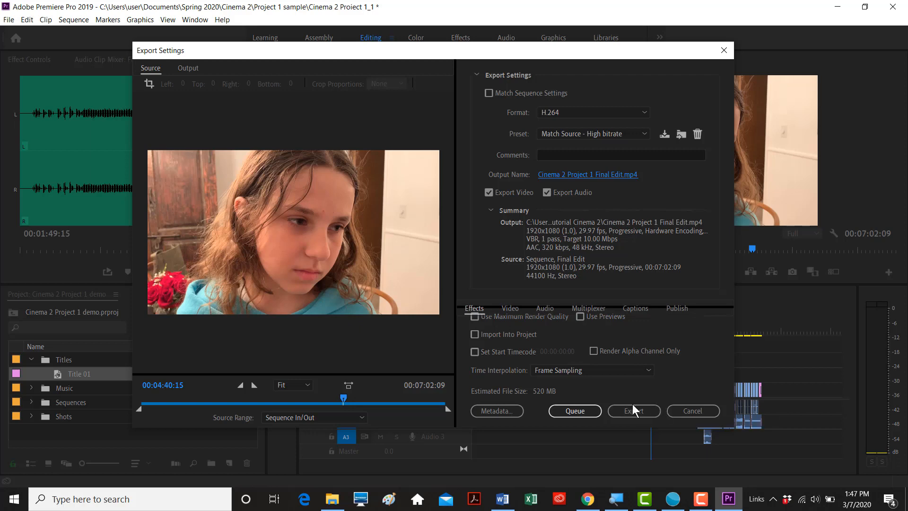
pyautogui.click(681, 411)
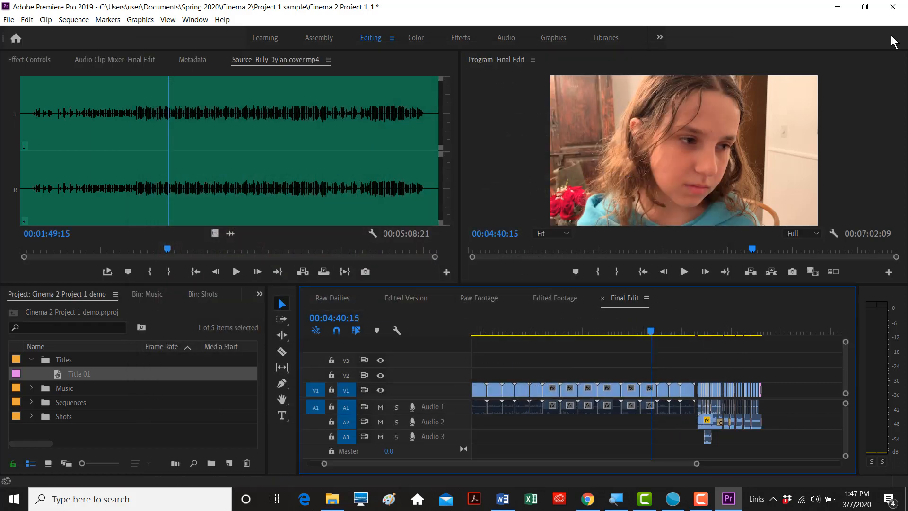
pyautogui.click(845, 8)
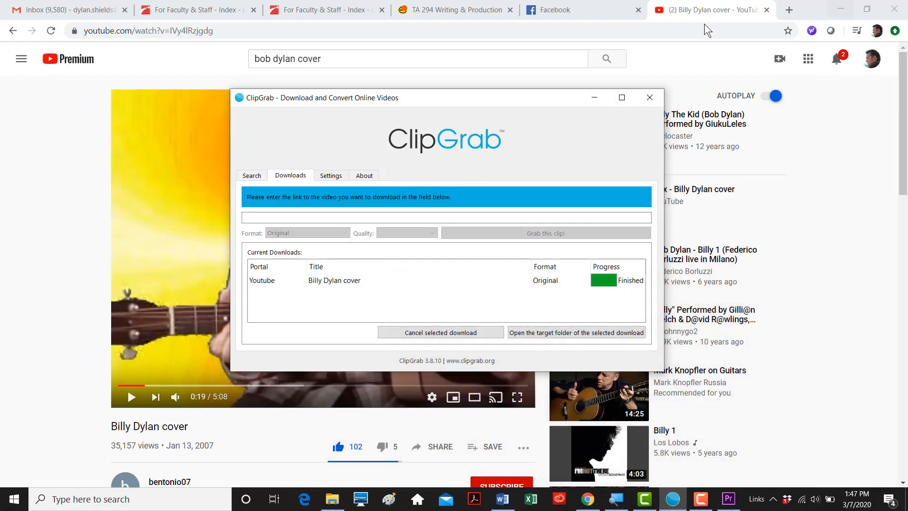
# - Minimize ClipGrab and the browser, look inside the Editing Tutorial Cinema 2 folder, and return to Premiere Pro
pyautogui.click(601, 94)
pyautogui.click(841, 8)
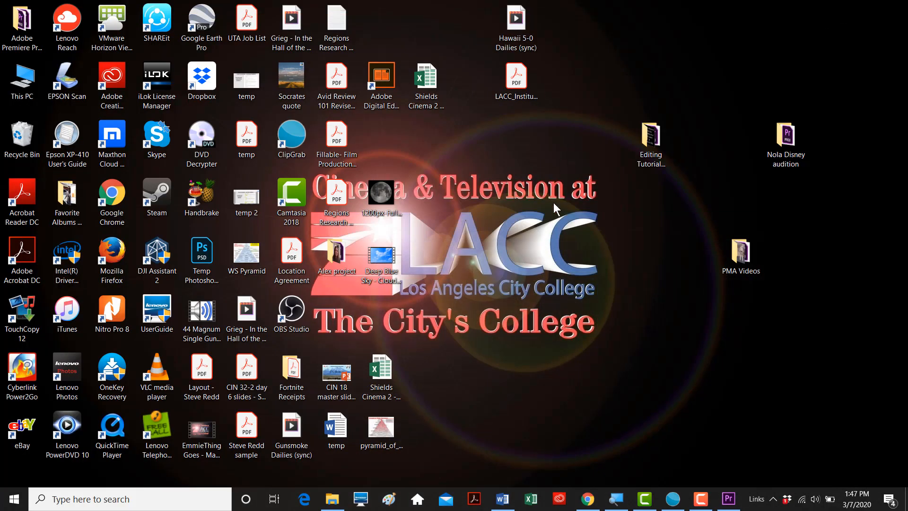
pyautogui.doubleClick(655, 132)
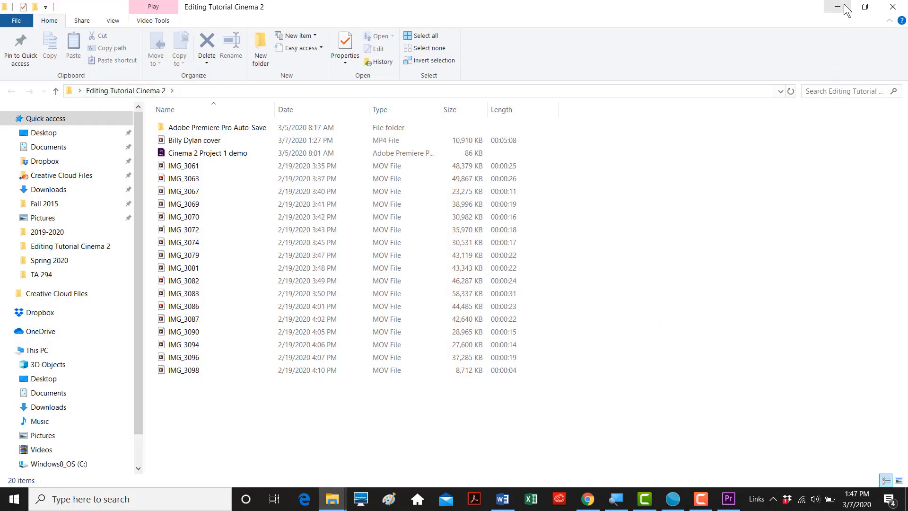
pyautogui.click(845, 9)
pyautogui.click(731, 499)
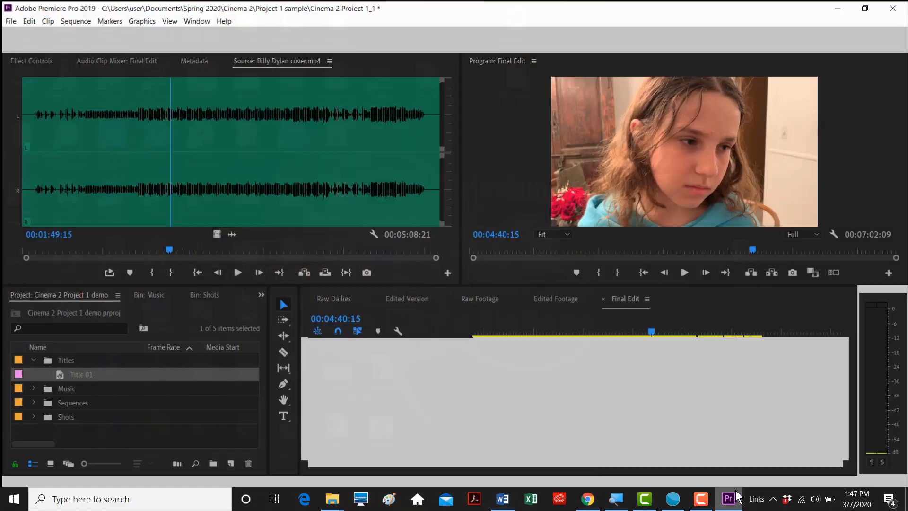